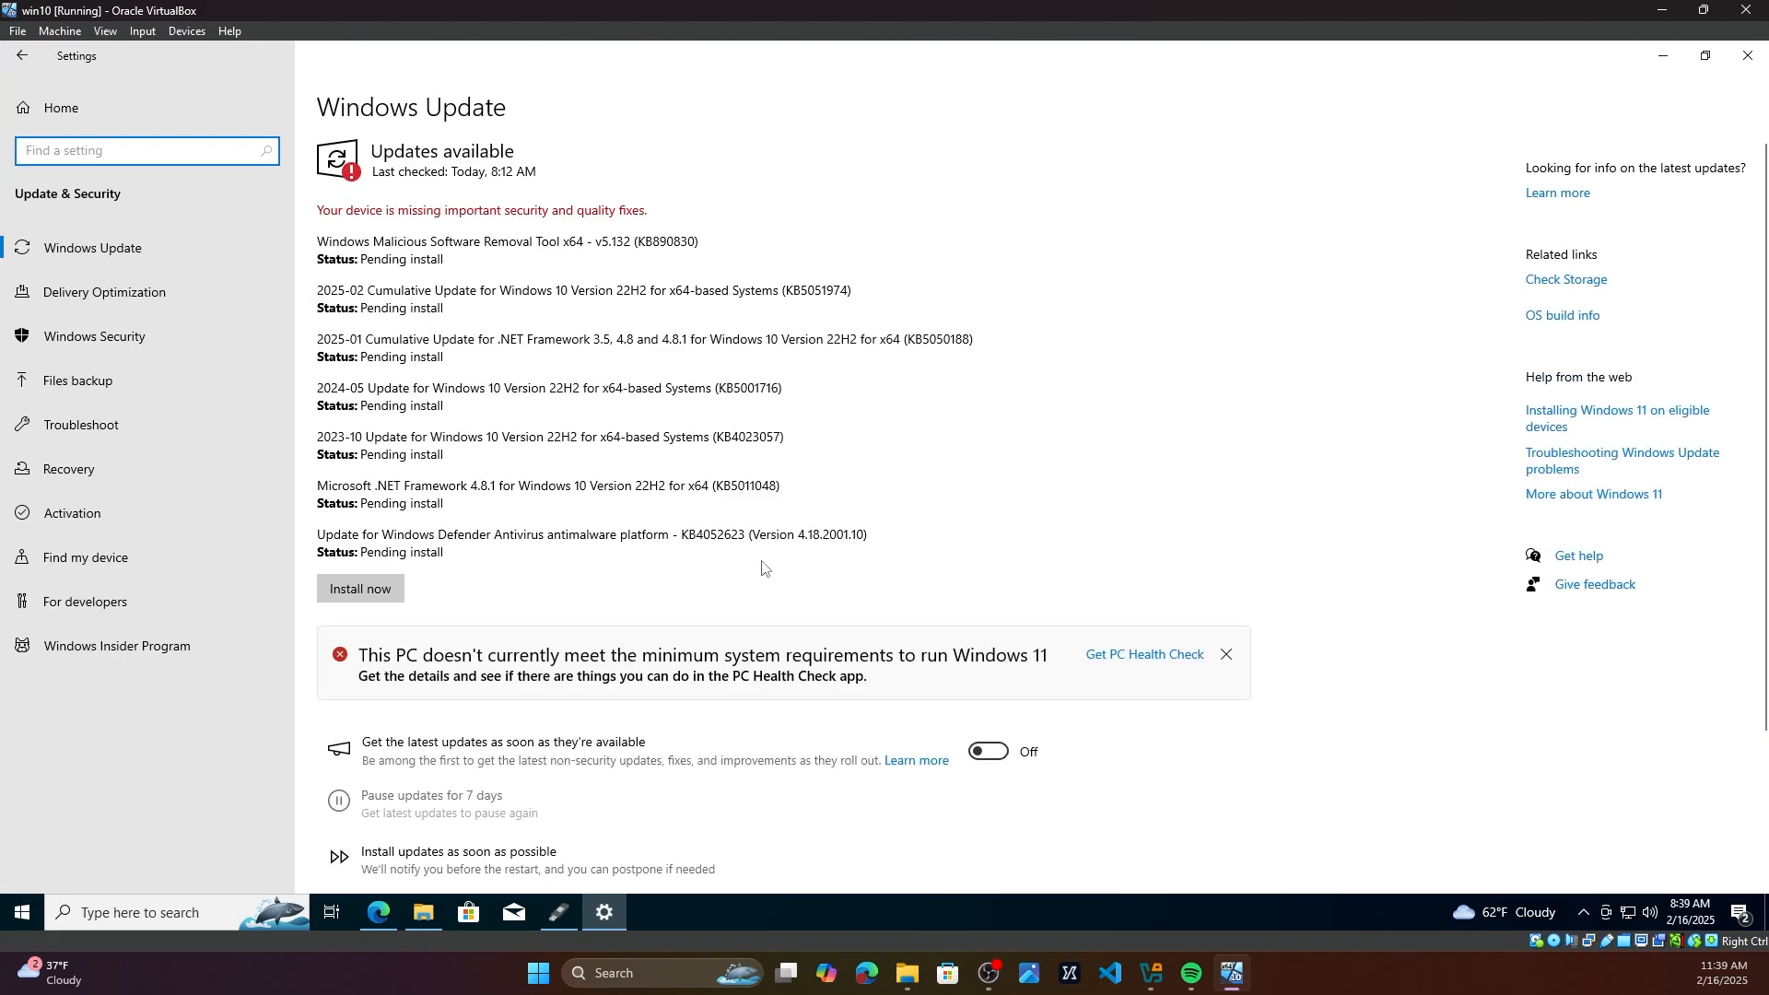
# Step: Bring up the Rufus window and move it to the side of the Windows Update settings page
pyautogui.scroll(-1, 590, 710)
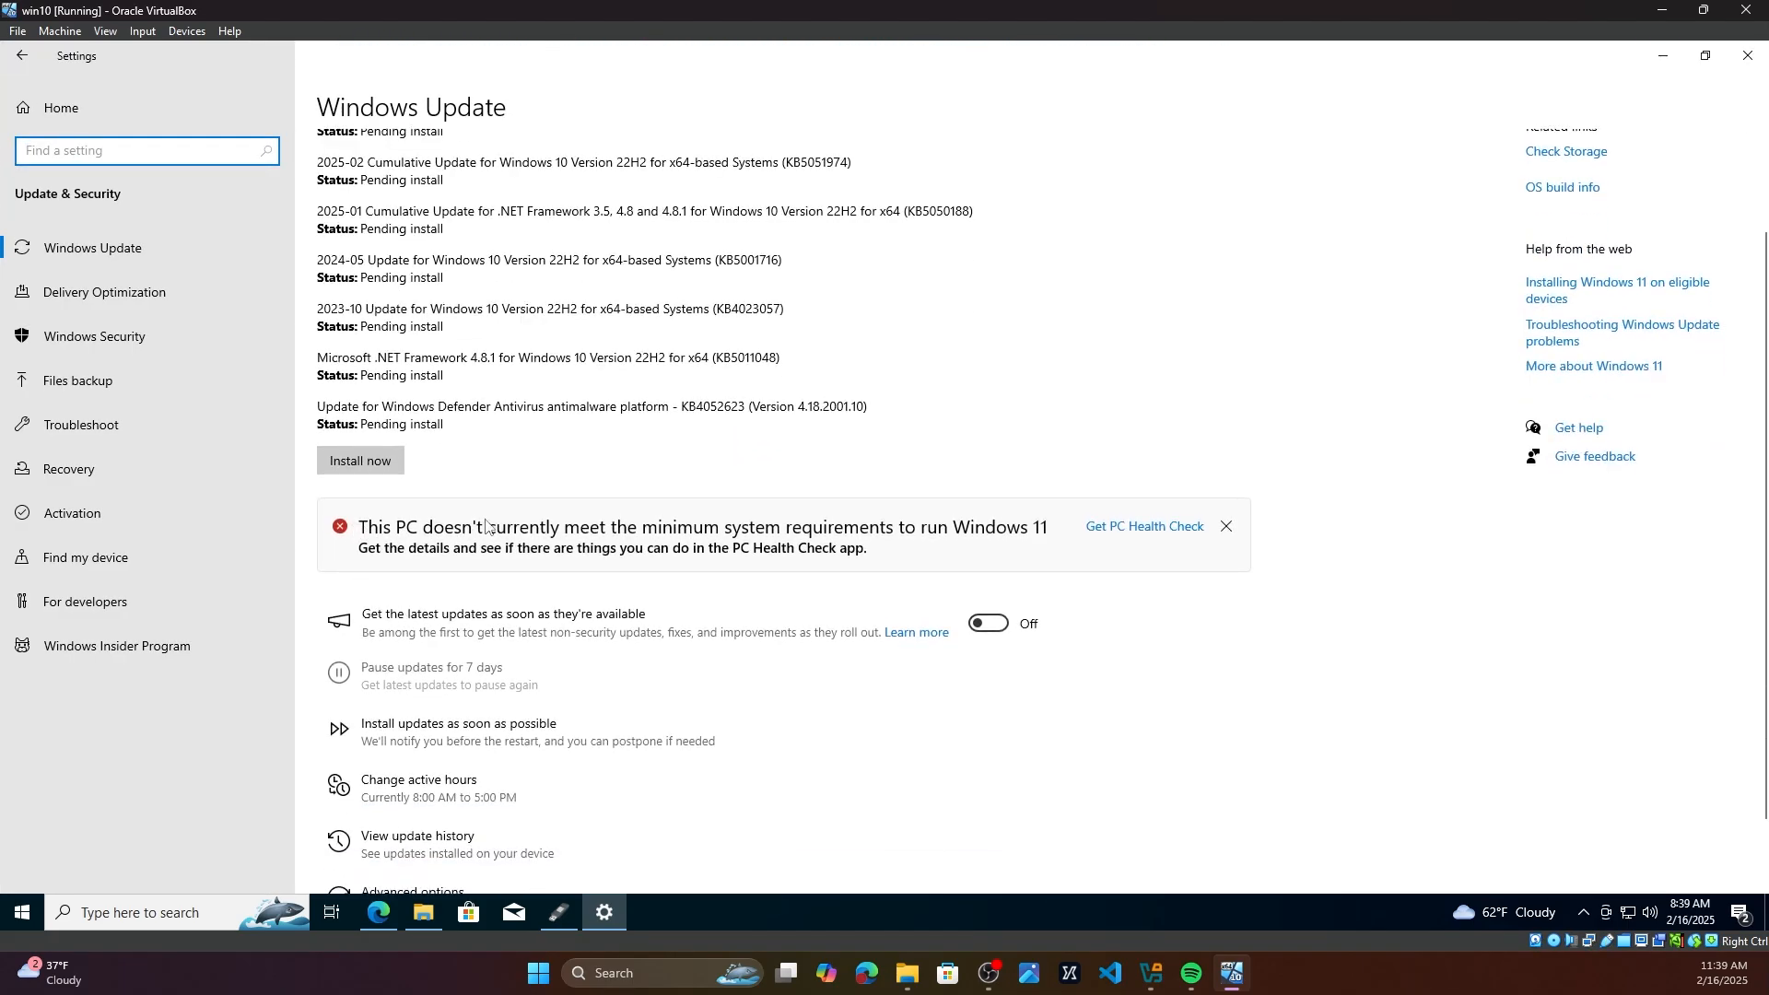
pyautogui.click(547, 529)
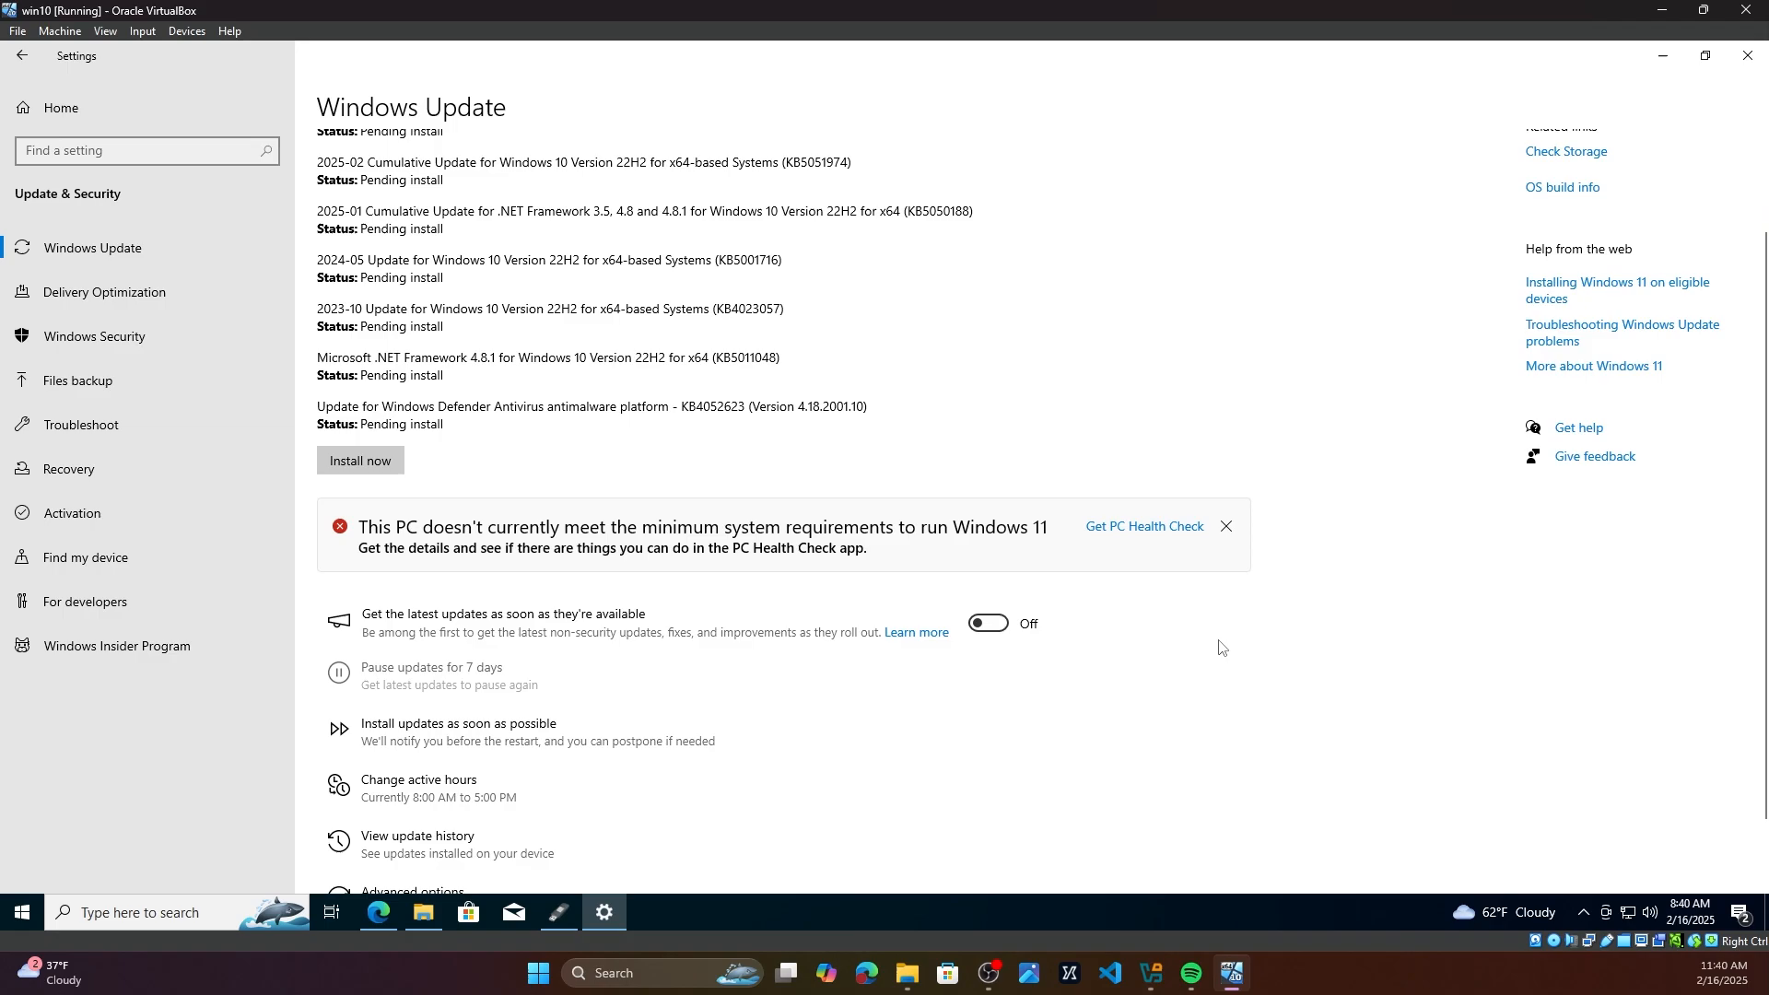
pyautogui.click(559, 912)
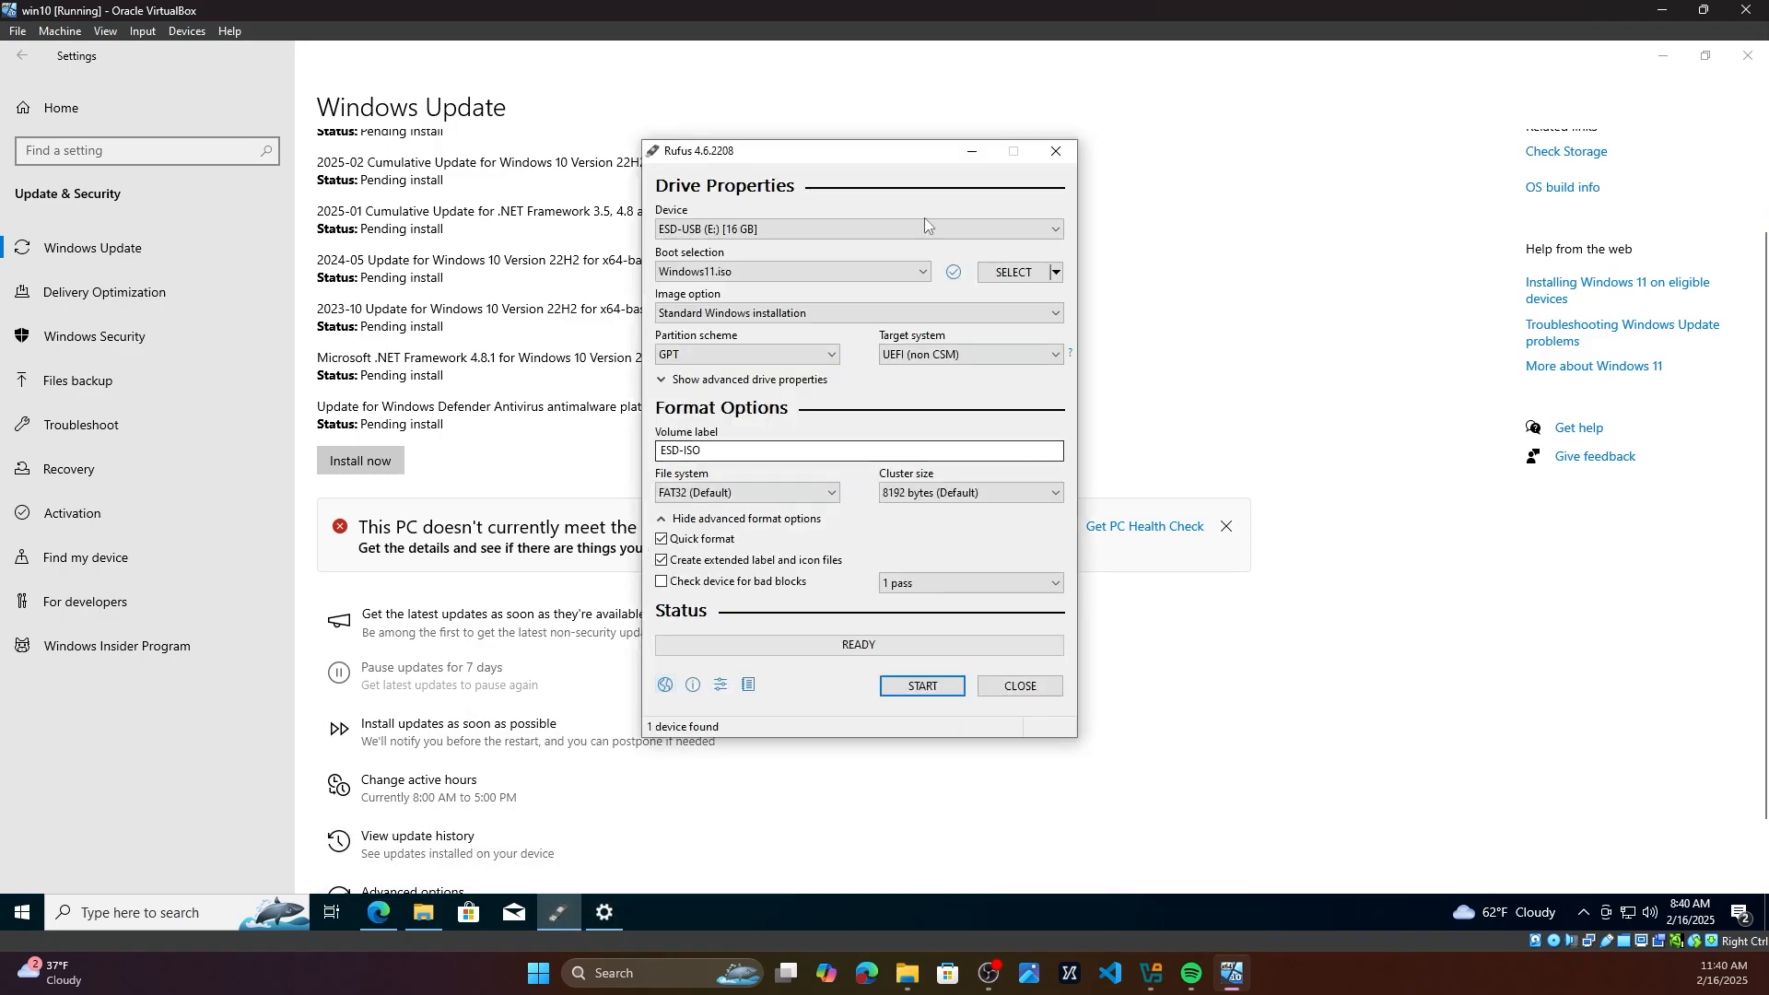
pyautogui.moveTo(715, 152); pyautogui.dragTo(1109, 133)
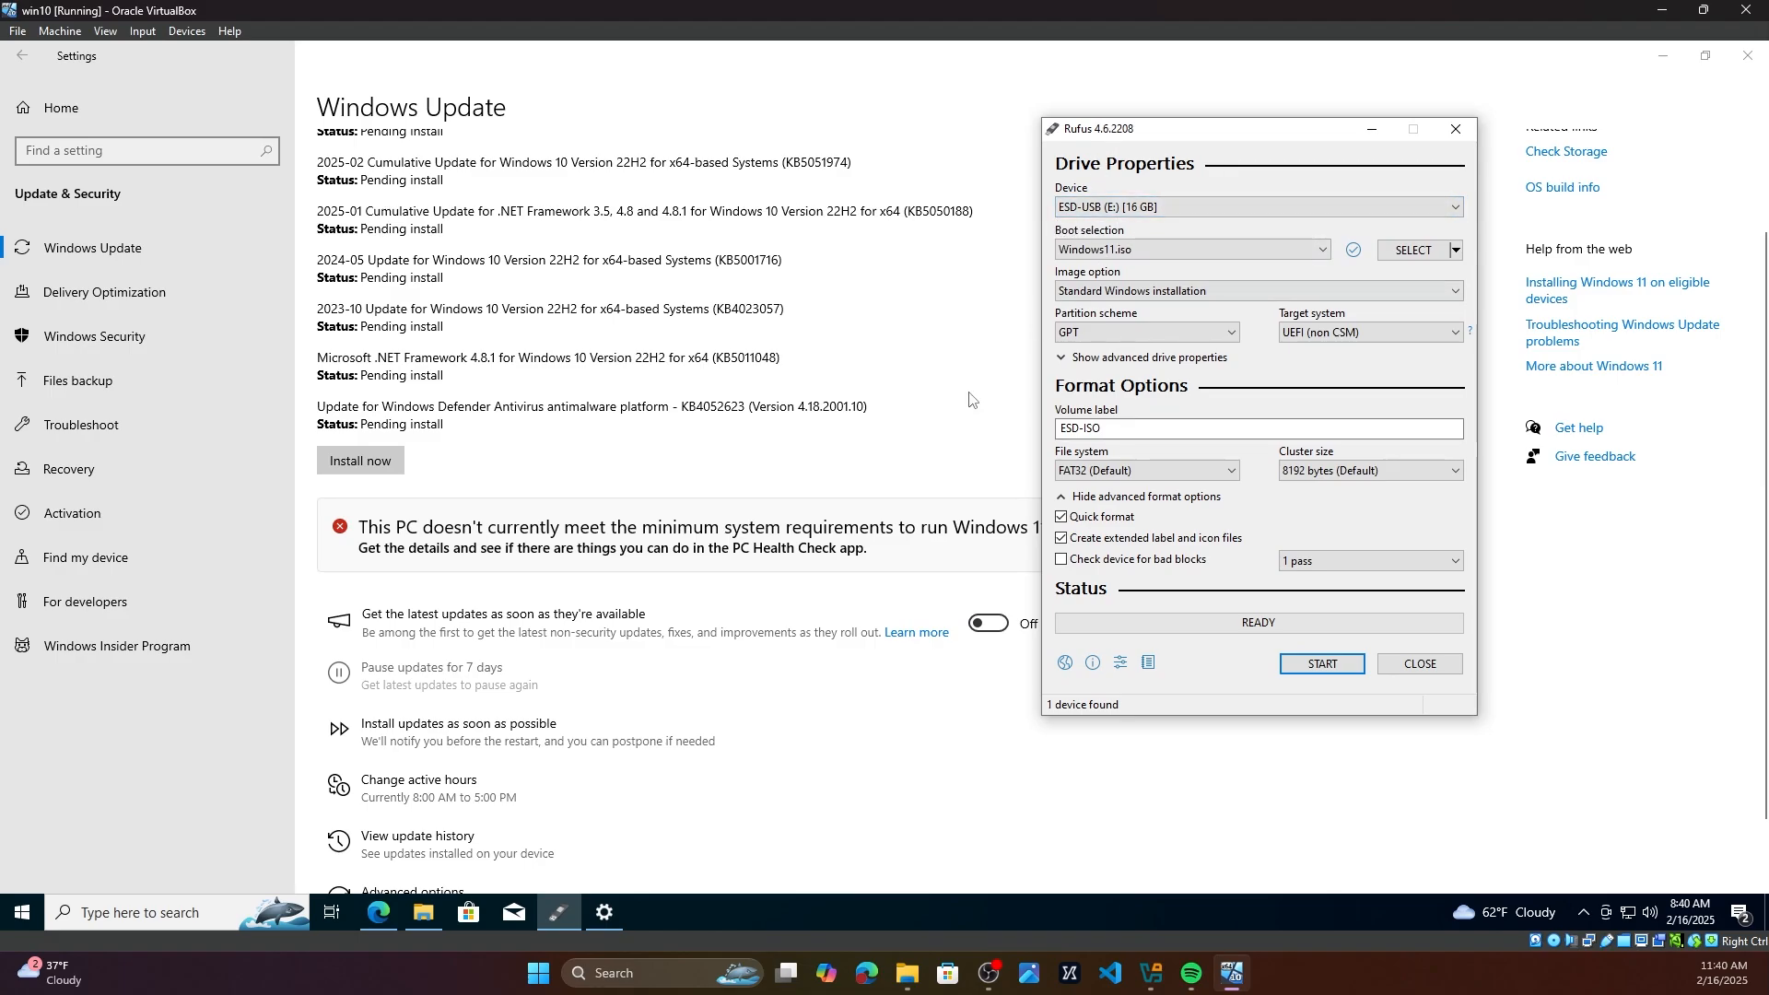
pyautogui.click(625, 600)
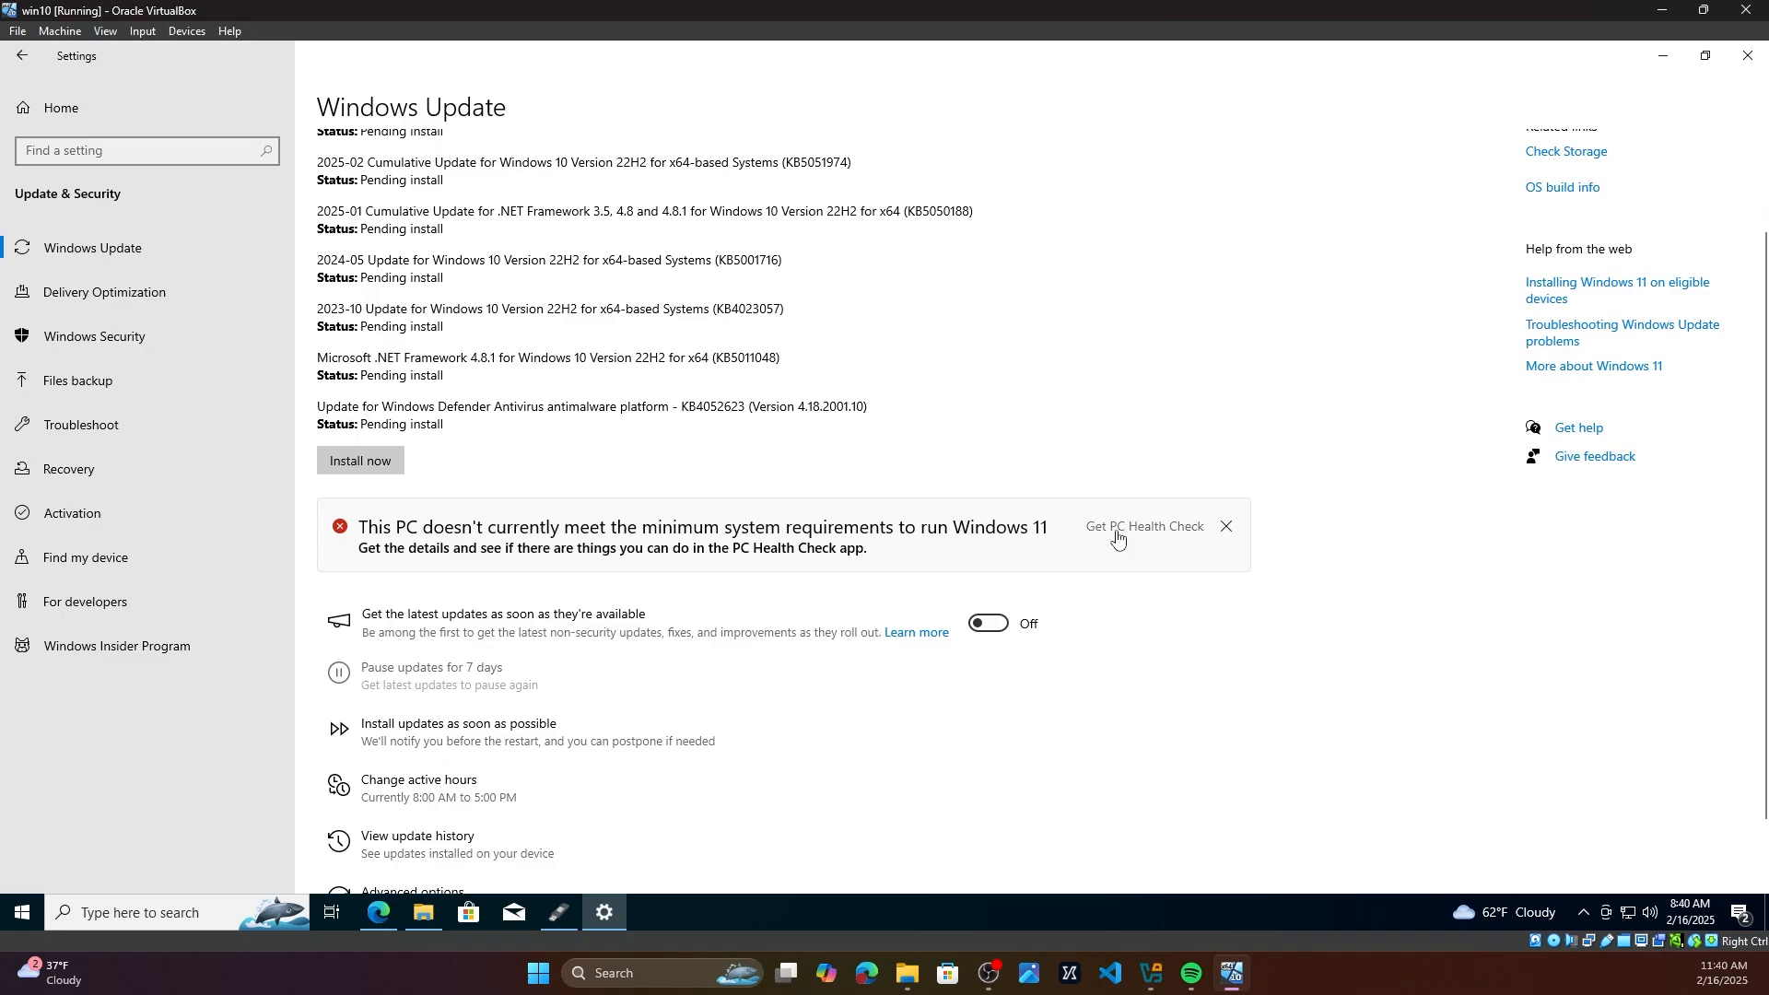
# Step: Open the PC Health Check help page and download the PC Health Check app installer
pyautogui.click(1153, 538)
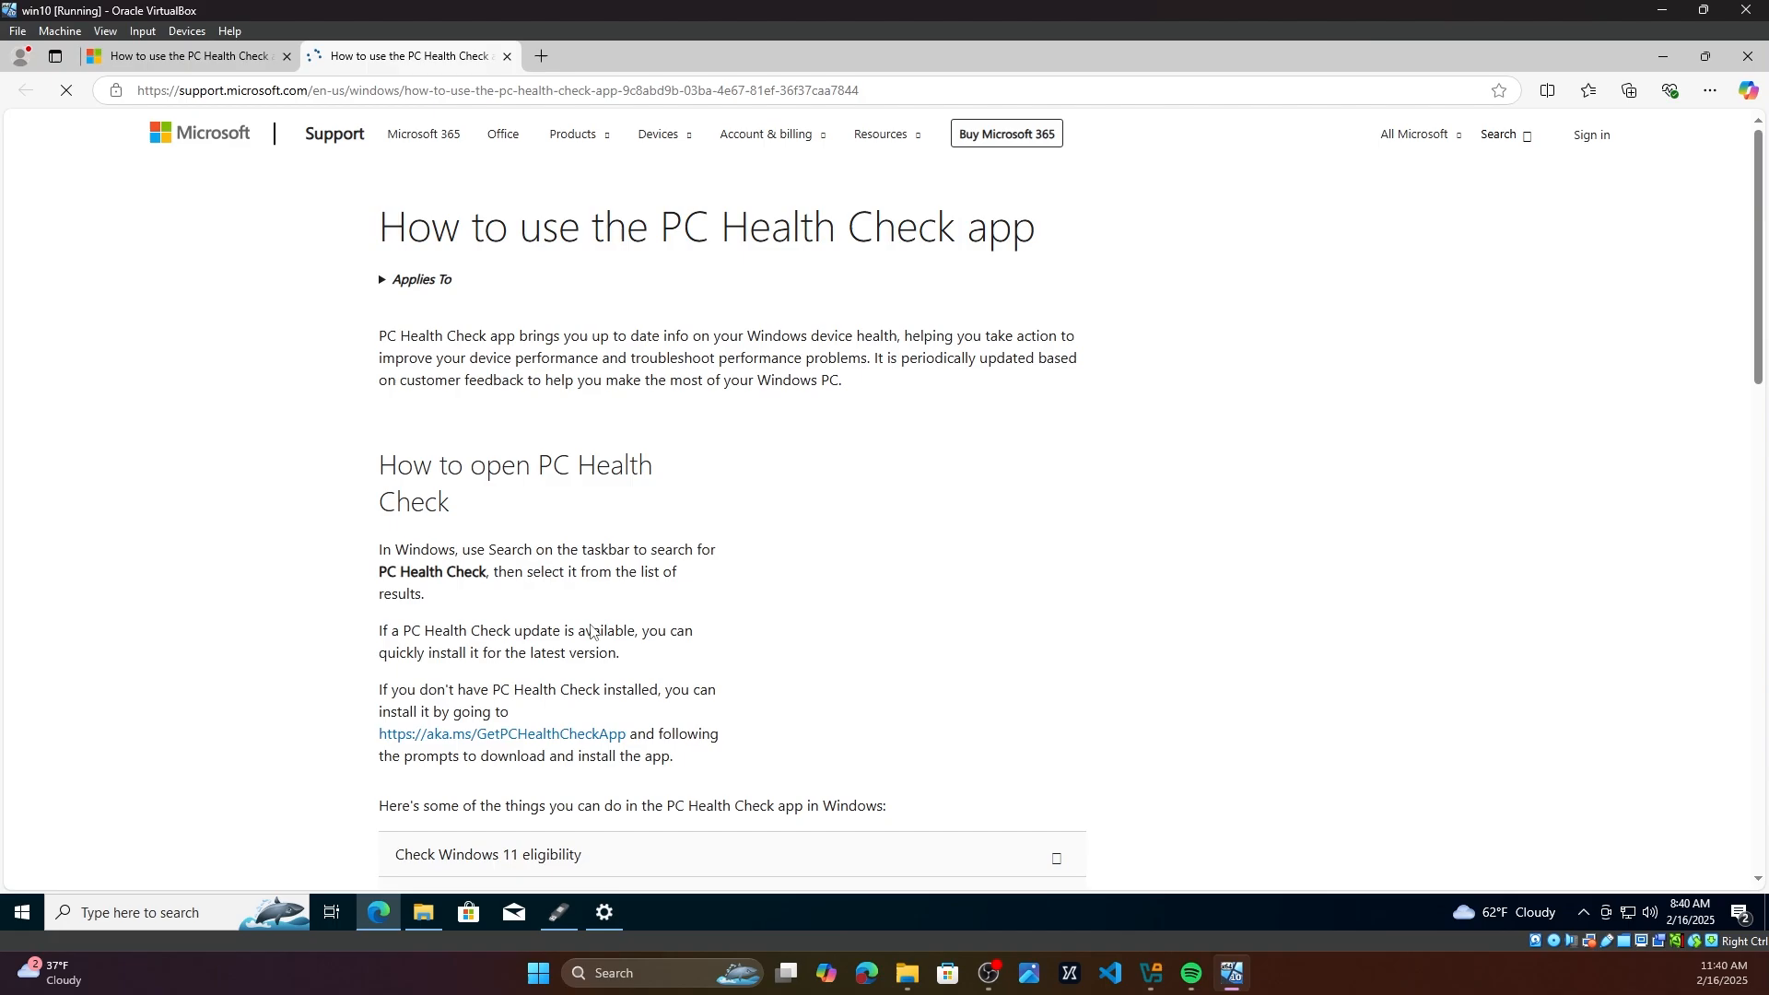
pyautogui.scroll(-5, 327, 599)
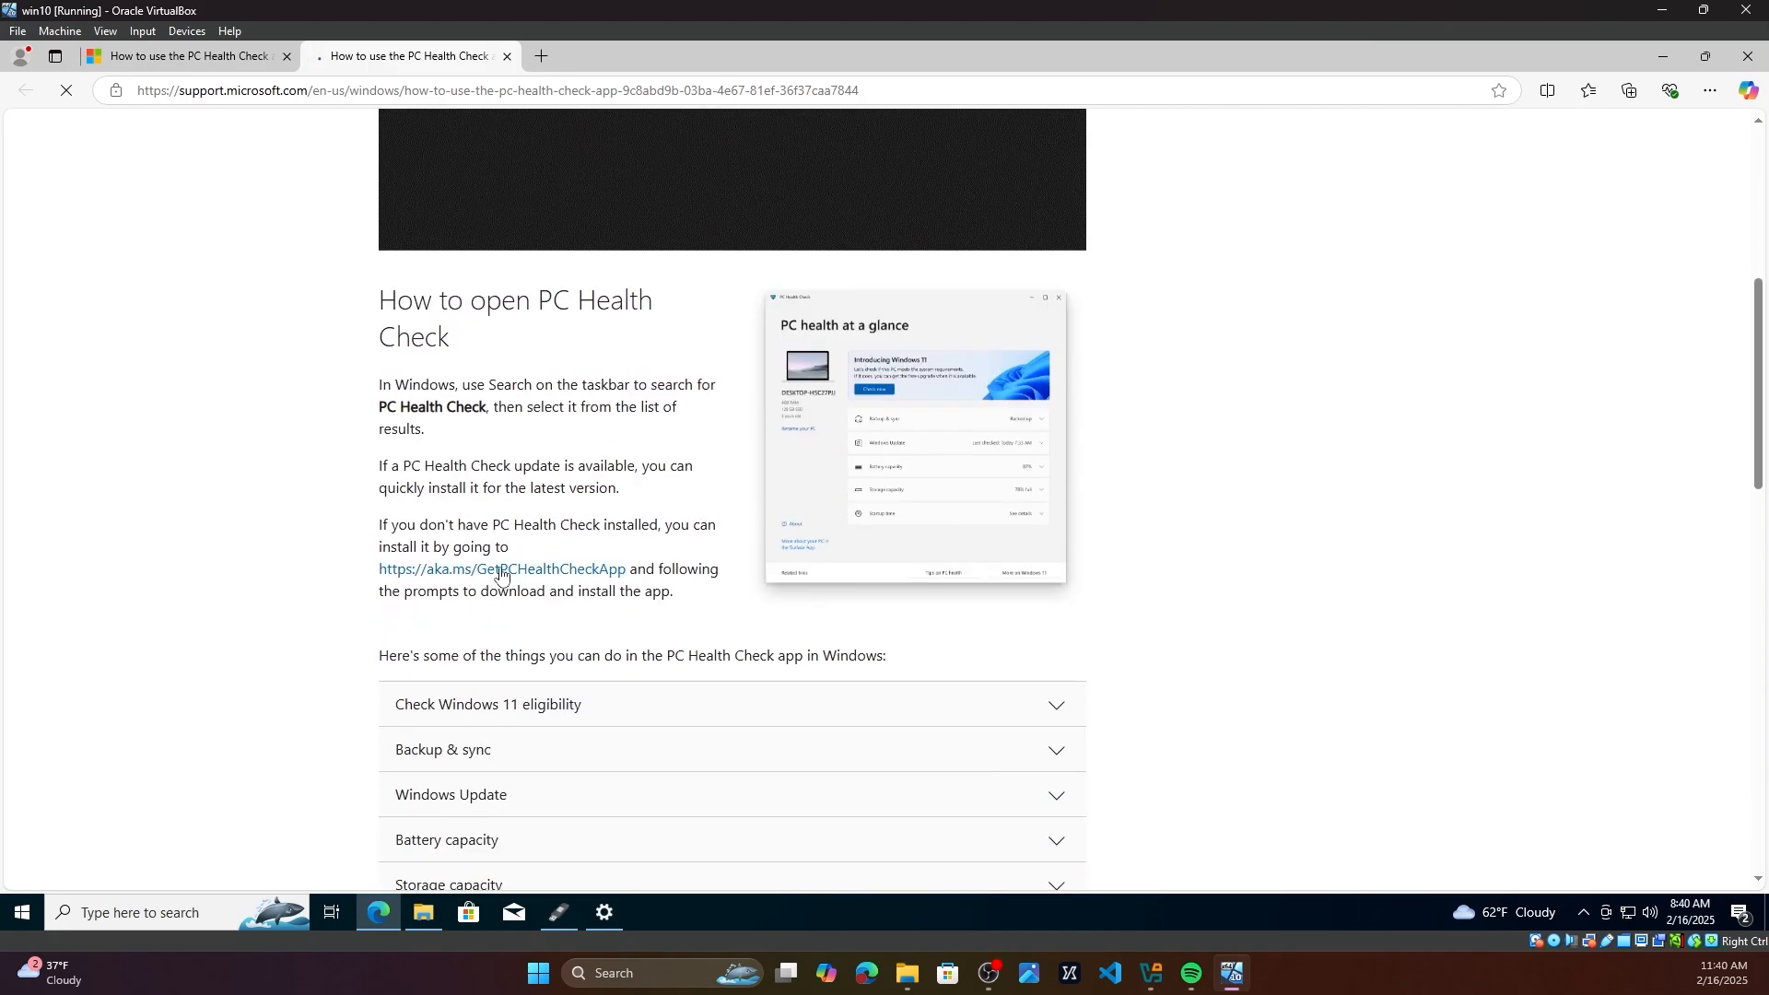
pyautogui.click(493, 578)
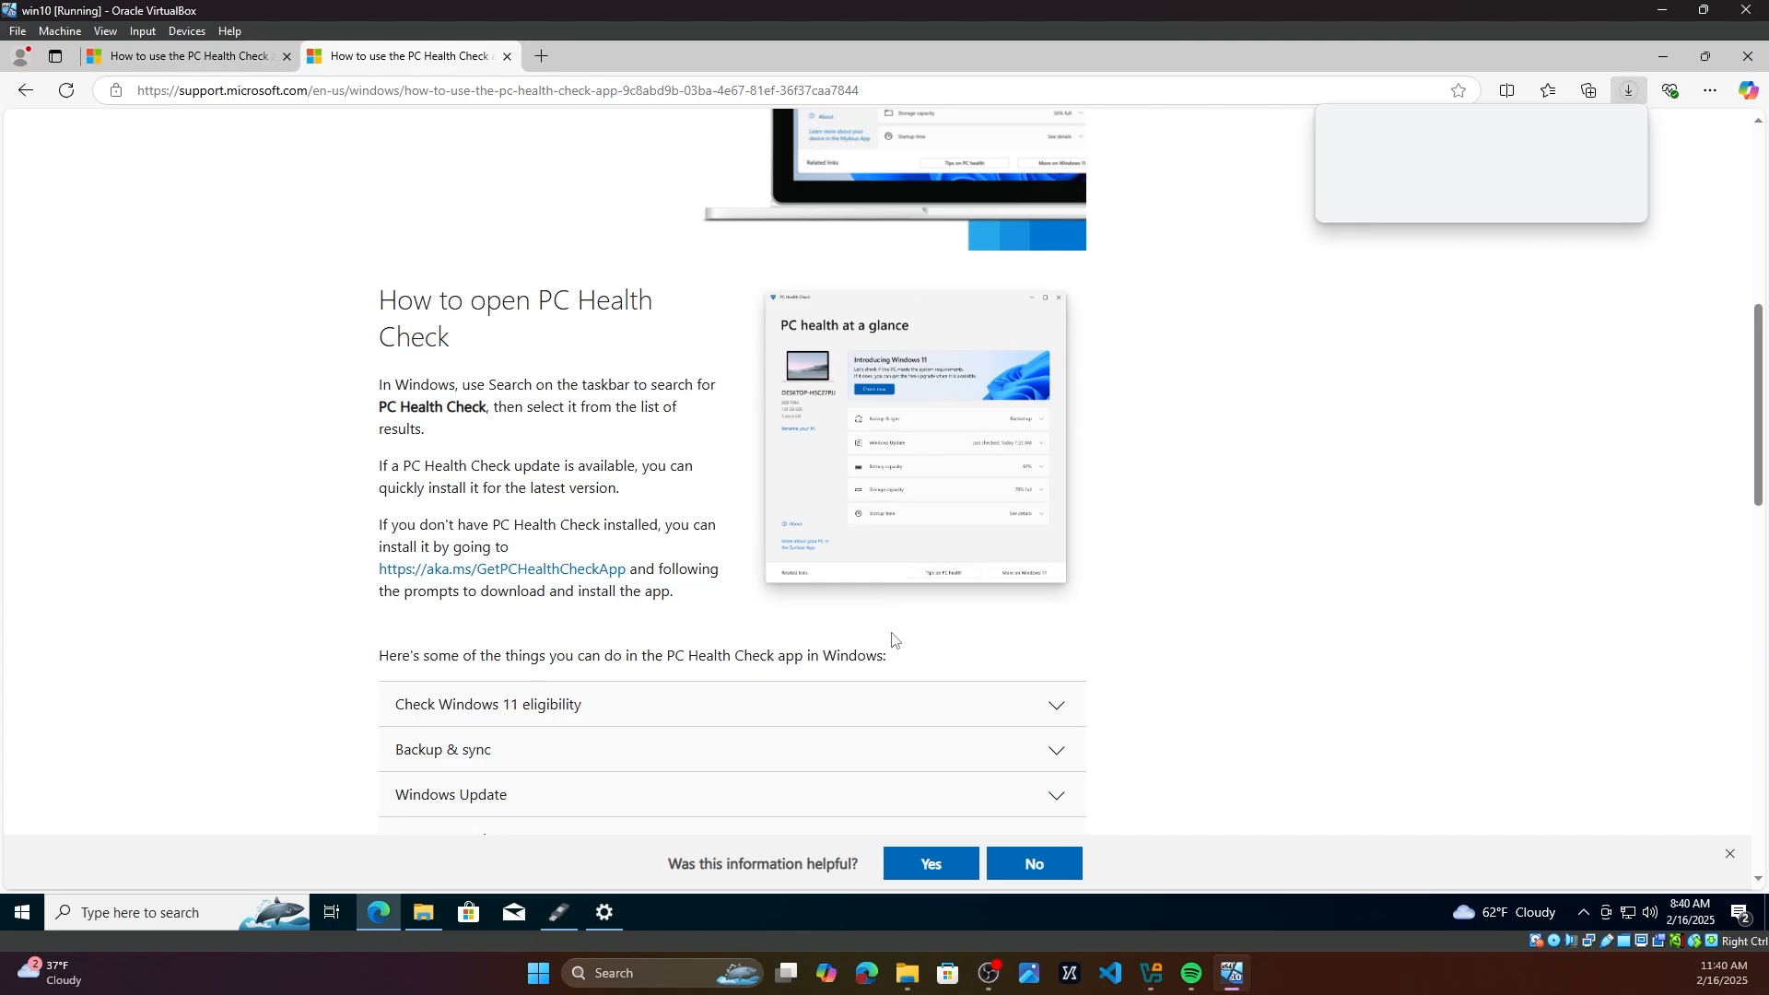
# Step: Launch PC Health Check and run the Windows 11 compatibility check
pyautogui.click(26, 917)
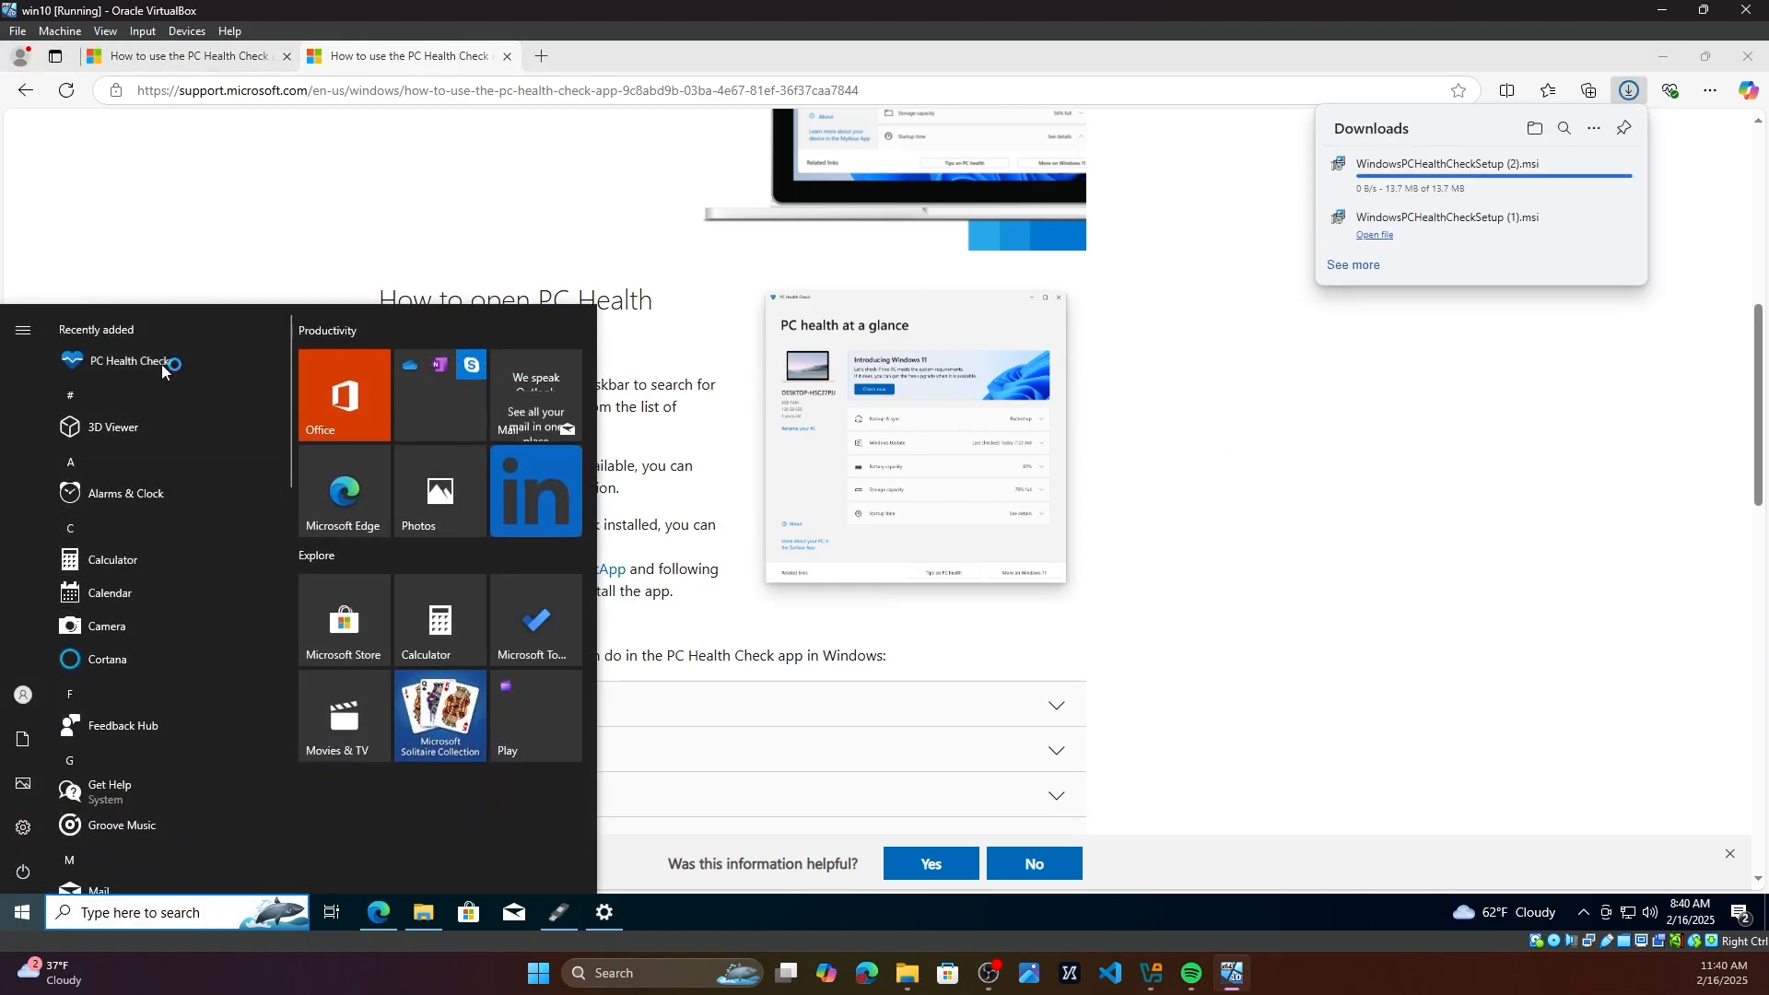
pyautogui.click(166, 361)
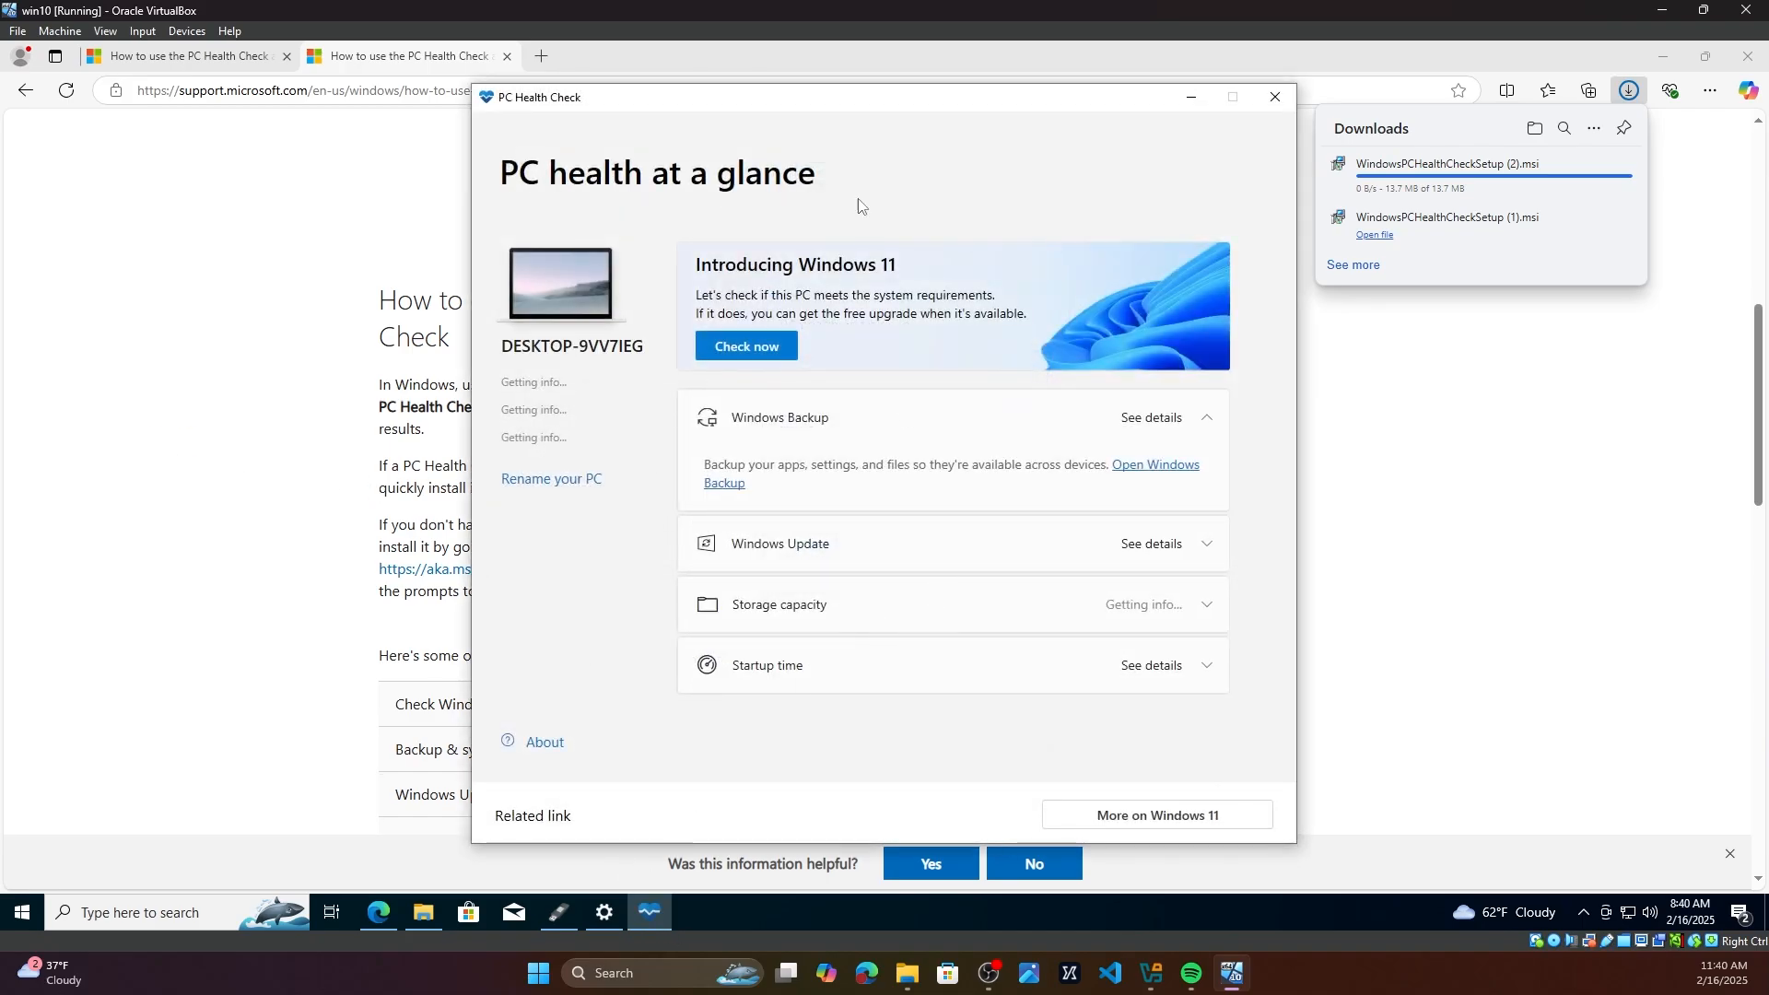
pyautogui.click(770, 341)
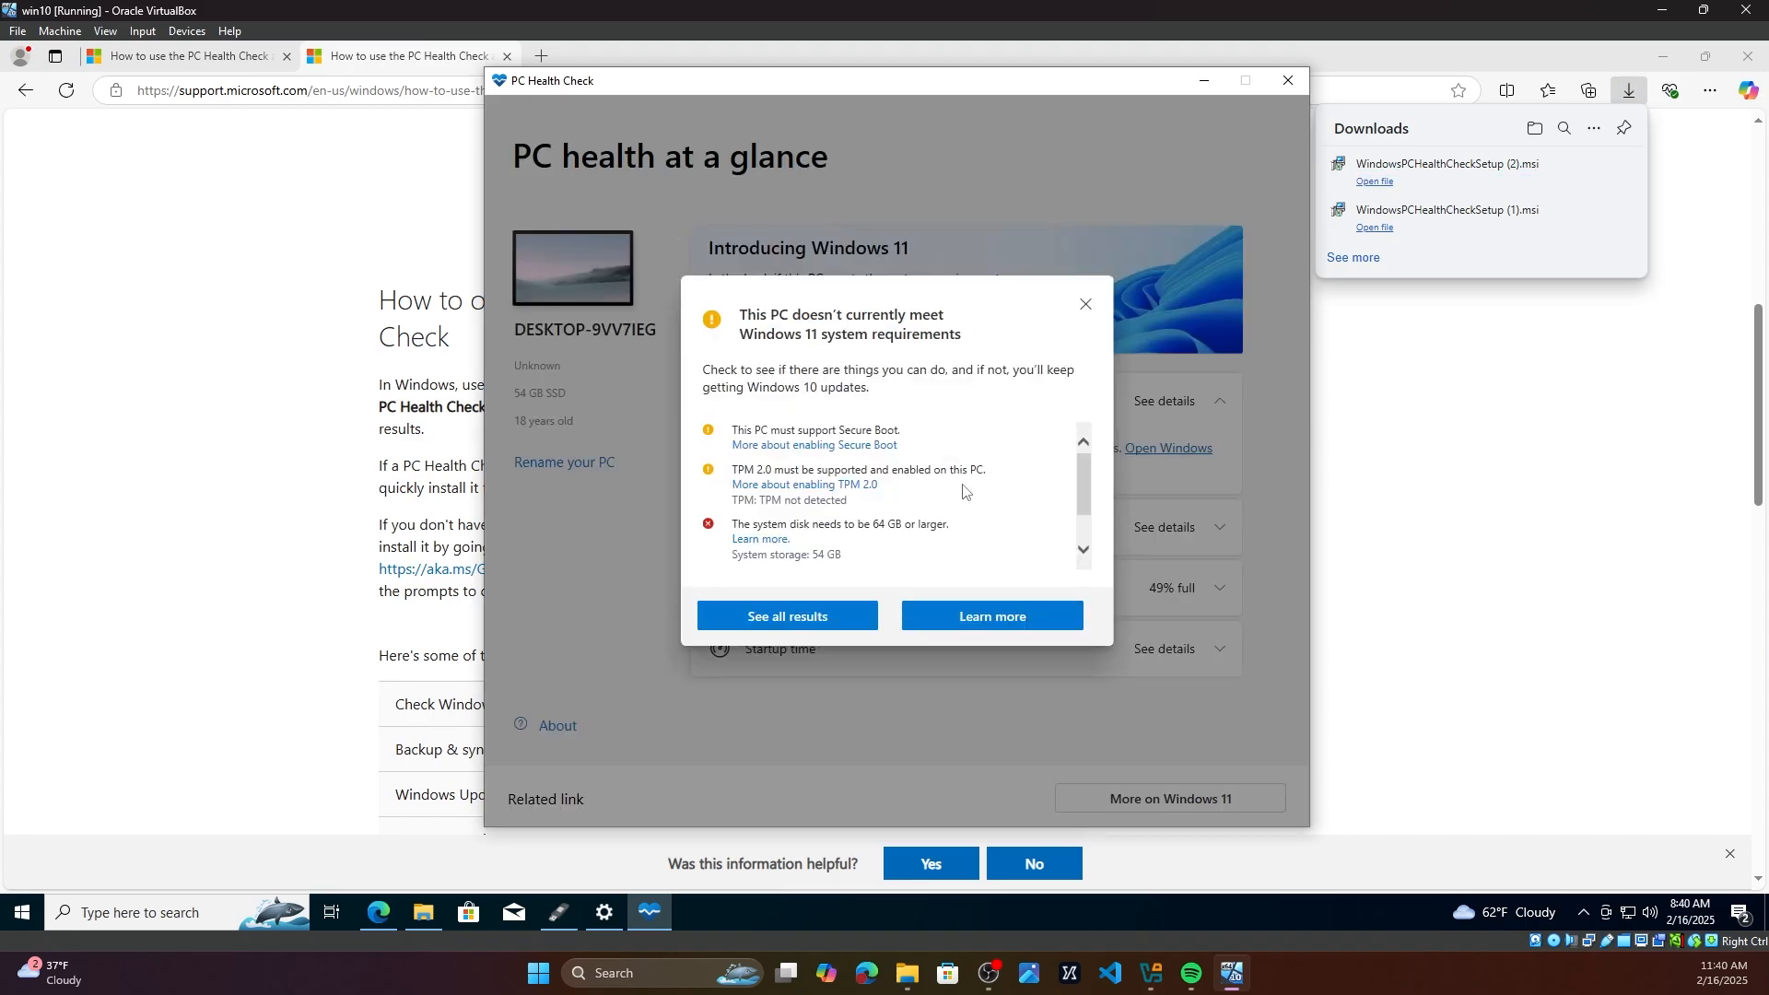
# Step: Review the failed Windows 11 requirements listed in the compatibility report and close the report
pyautogui.scroll(-2, 1080, 489)
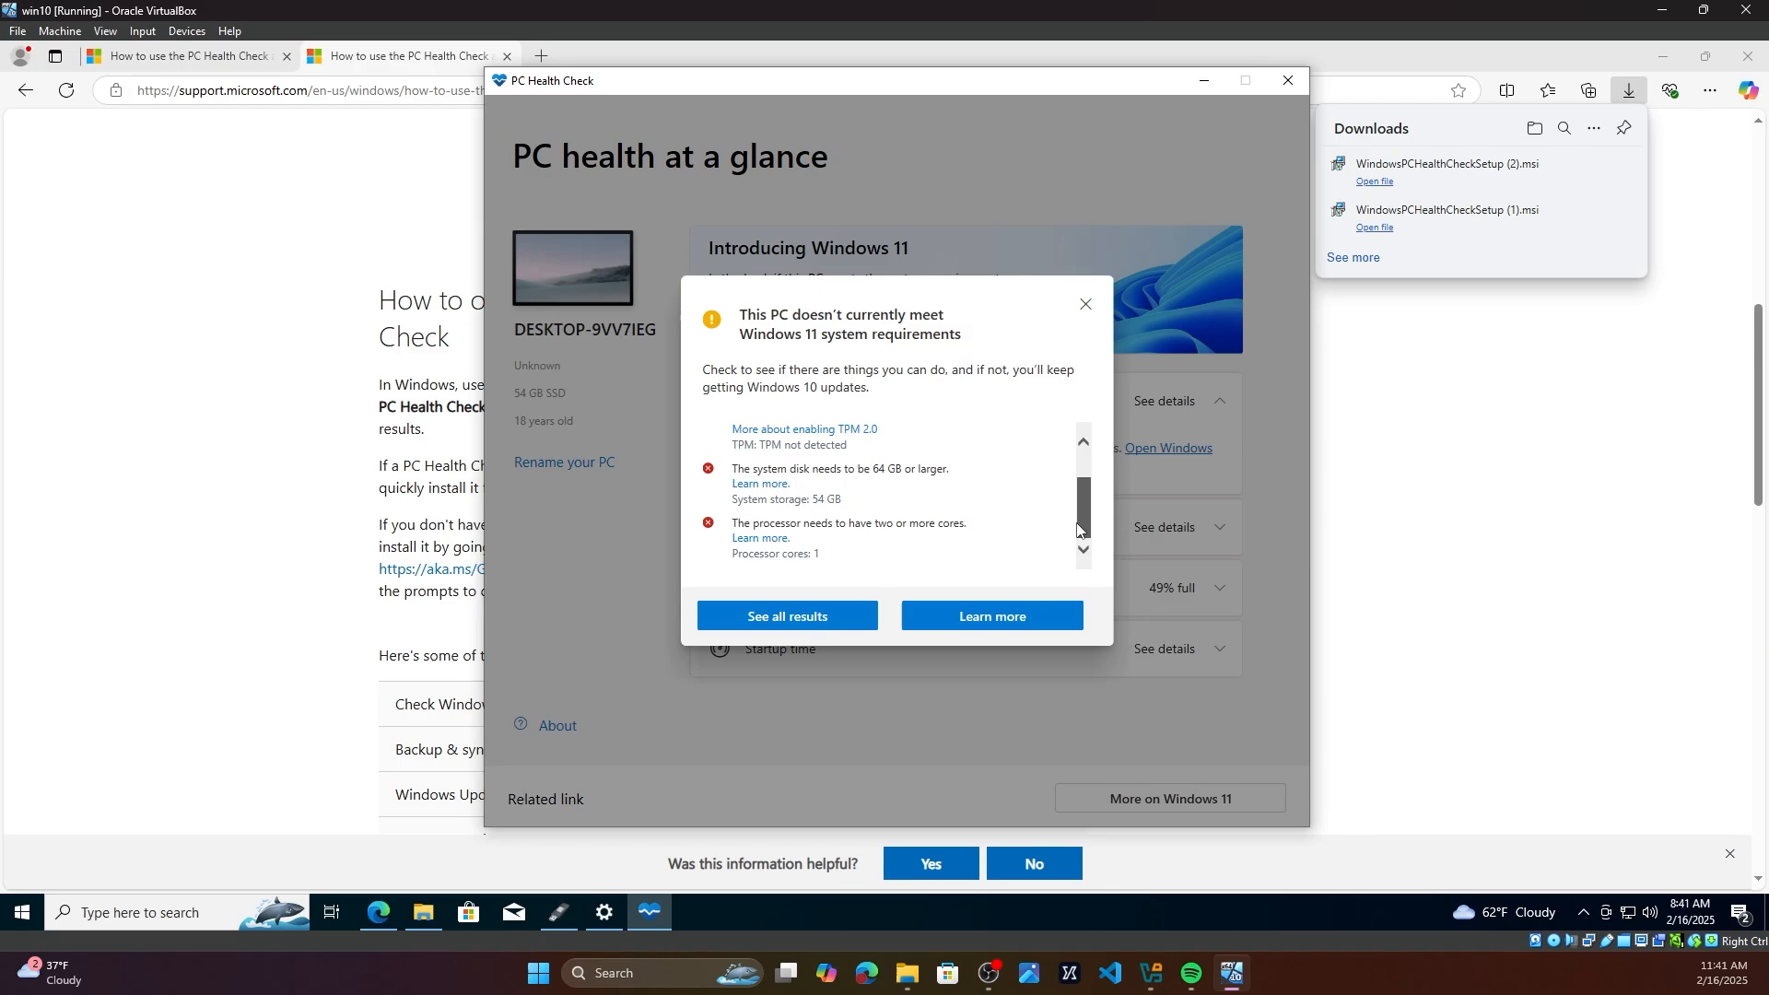
pyautogui.scroll(2, 1090, 447)
pyautogui.moveTo(837, 431); pyautogui.dragTo(899, 434)
pyautogui.scroll(-1, 890, 481)
pyautogui.moveTo(733, 448); pyautogui.dragTo(804, 450)
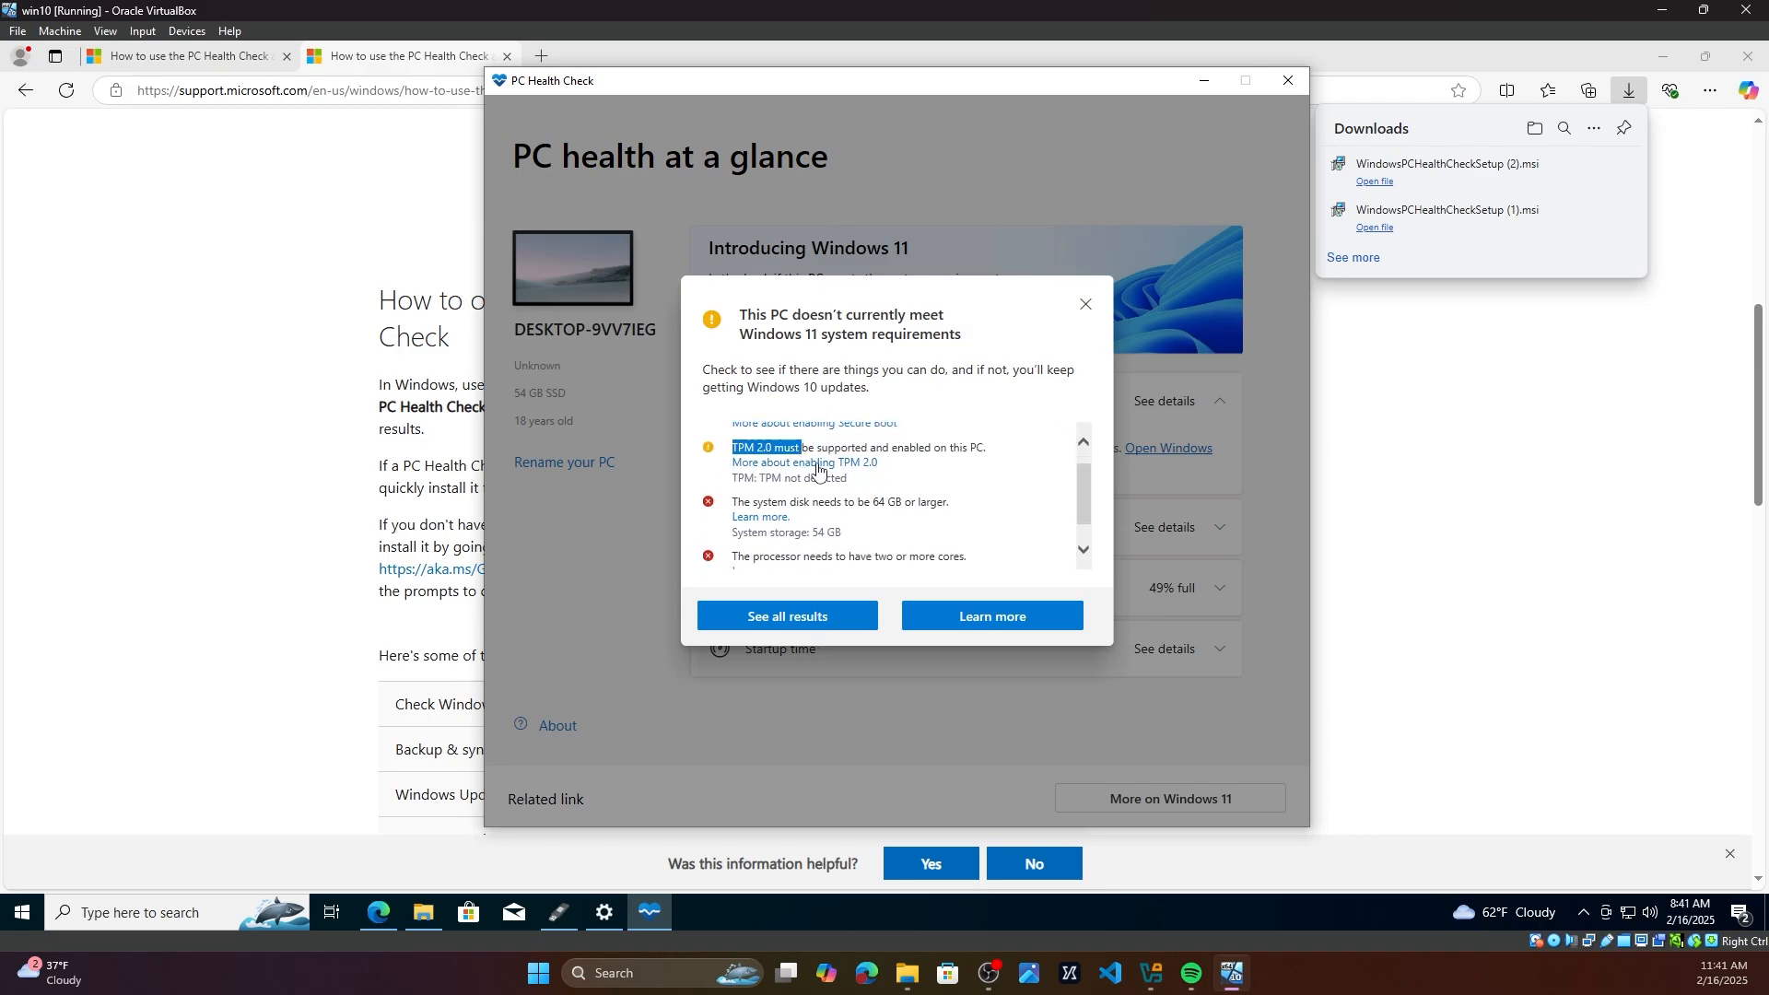
pyautogui.scroll(-1, 927, 509)
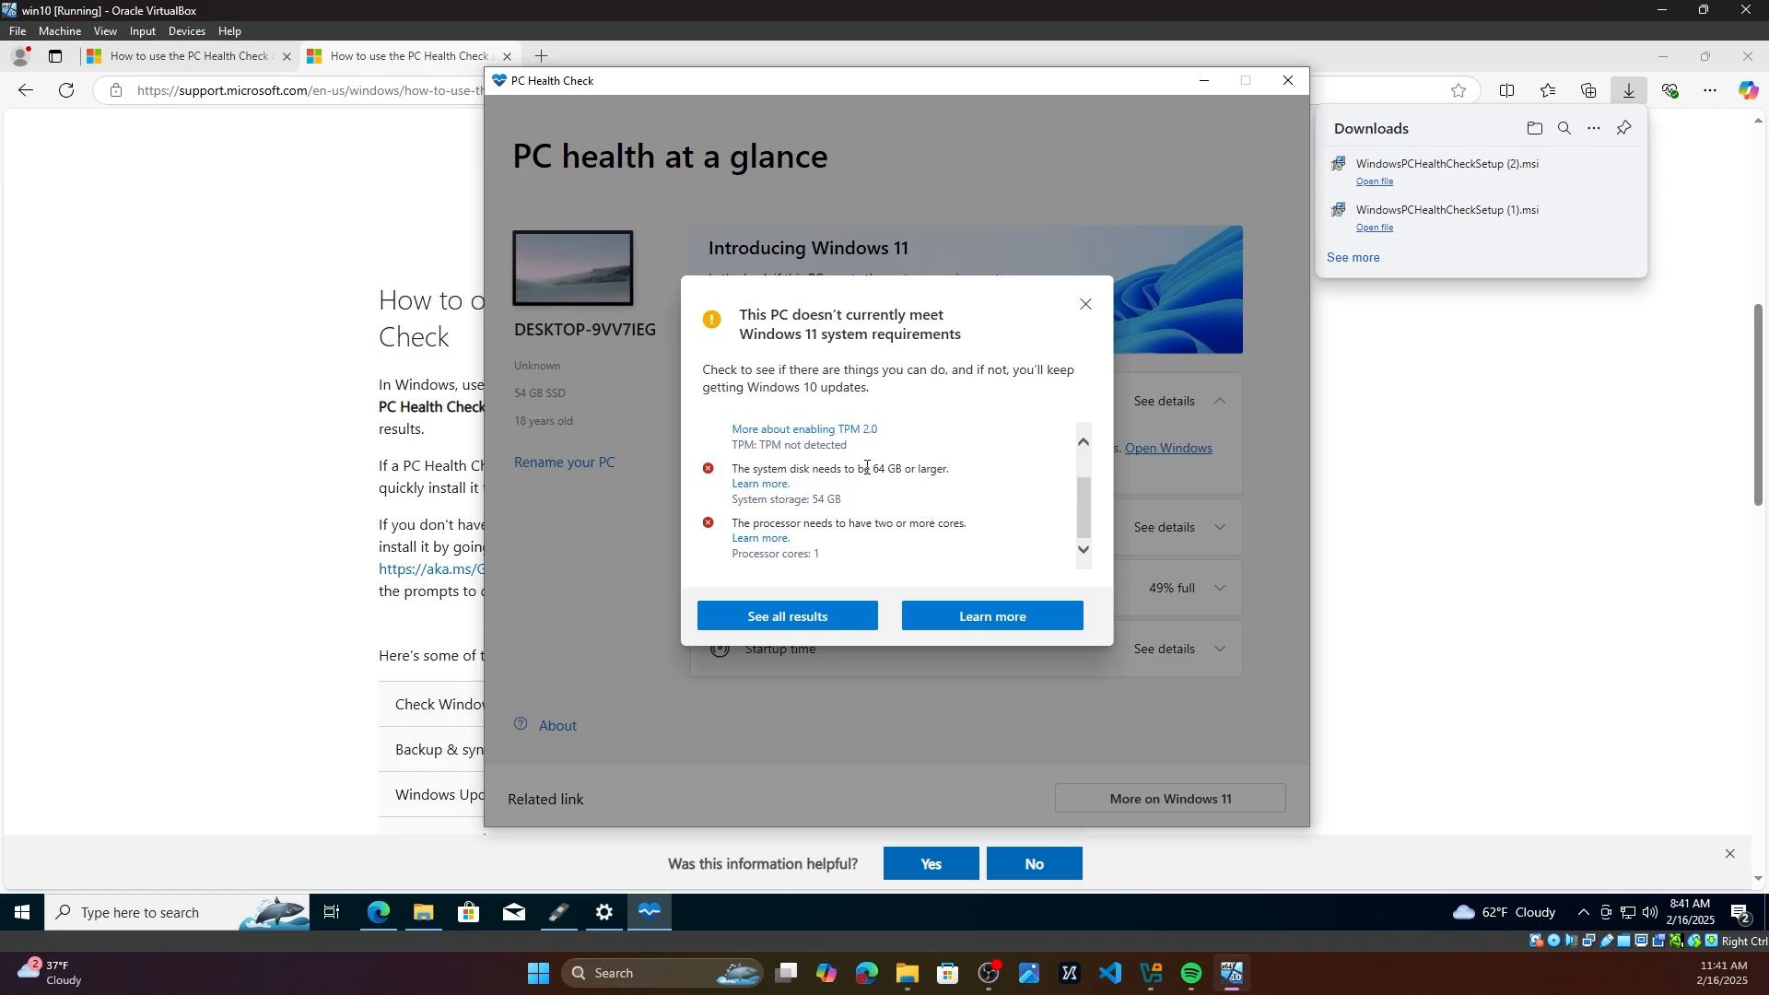
pyautogui.moveTo(752, 469); pyautogui.dragTo(968, 475)
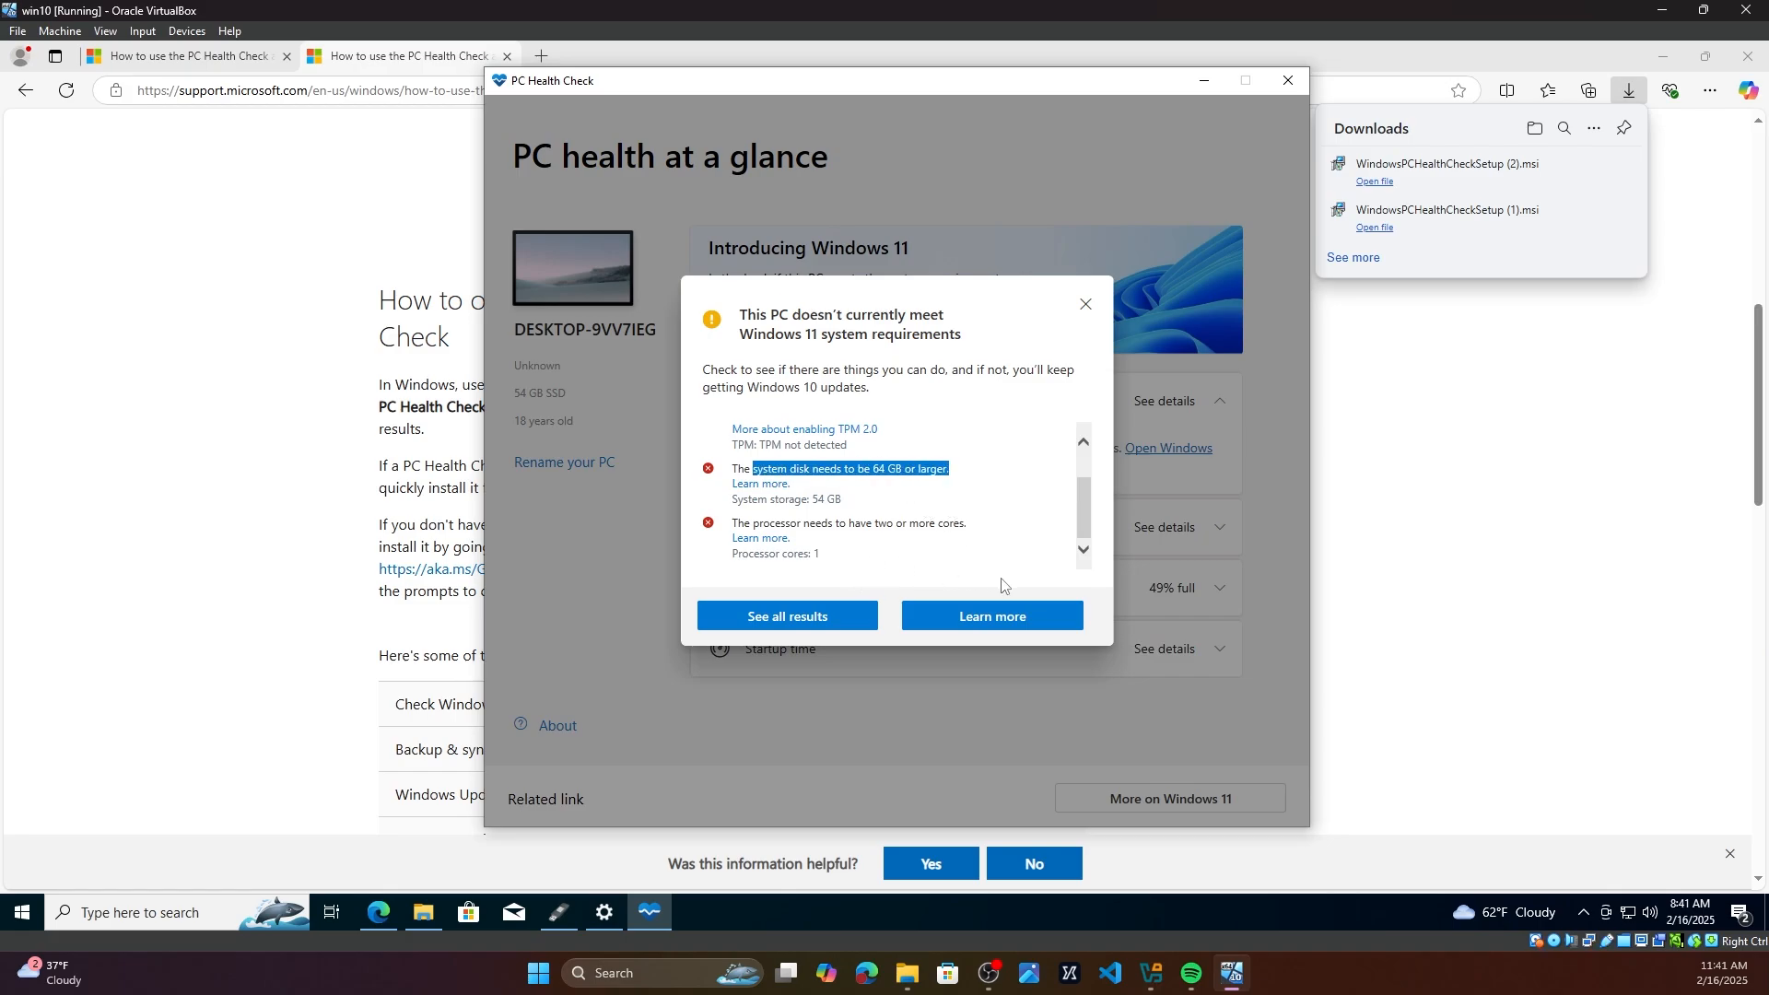
pyautogui.click(1088, 305)
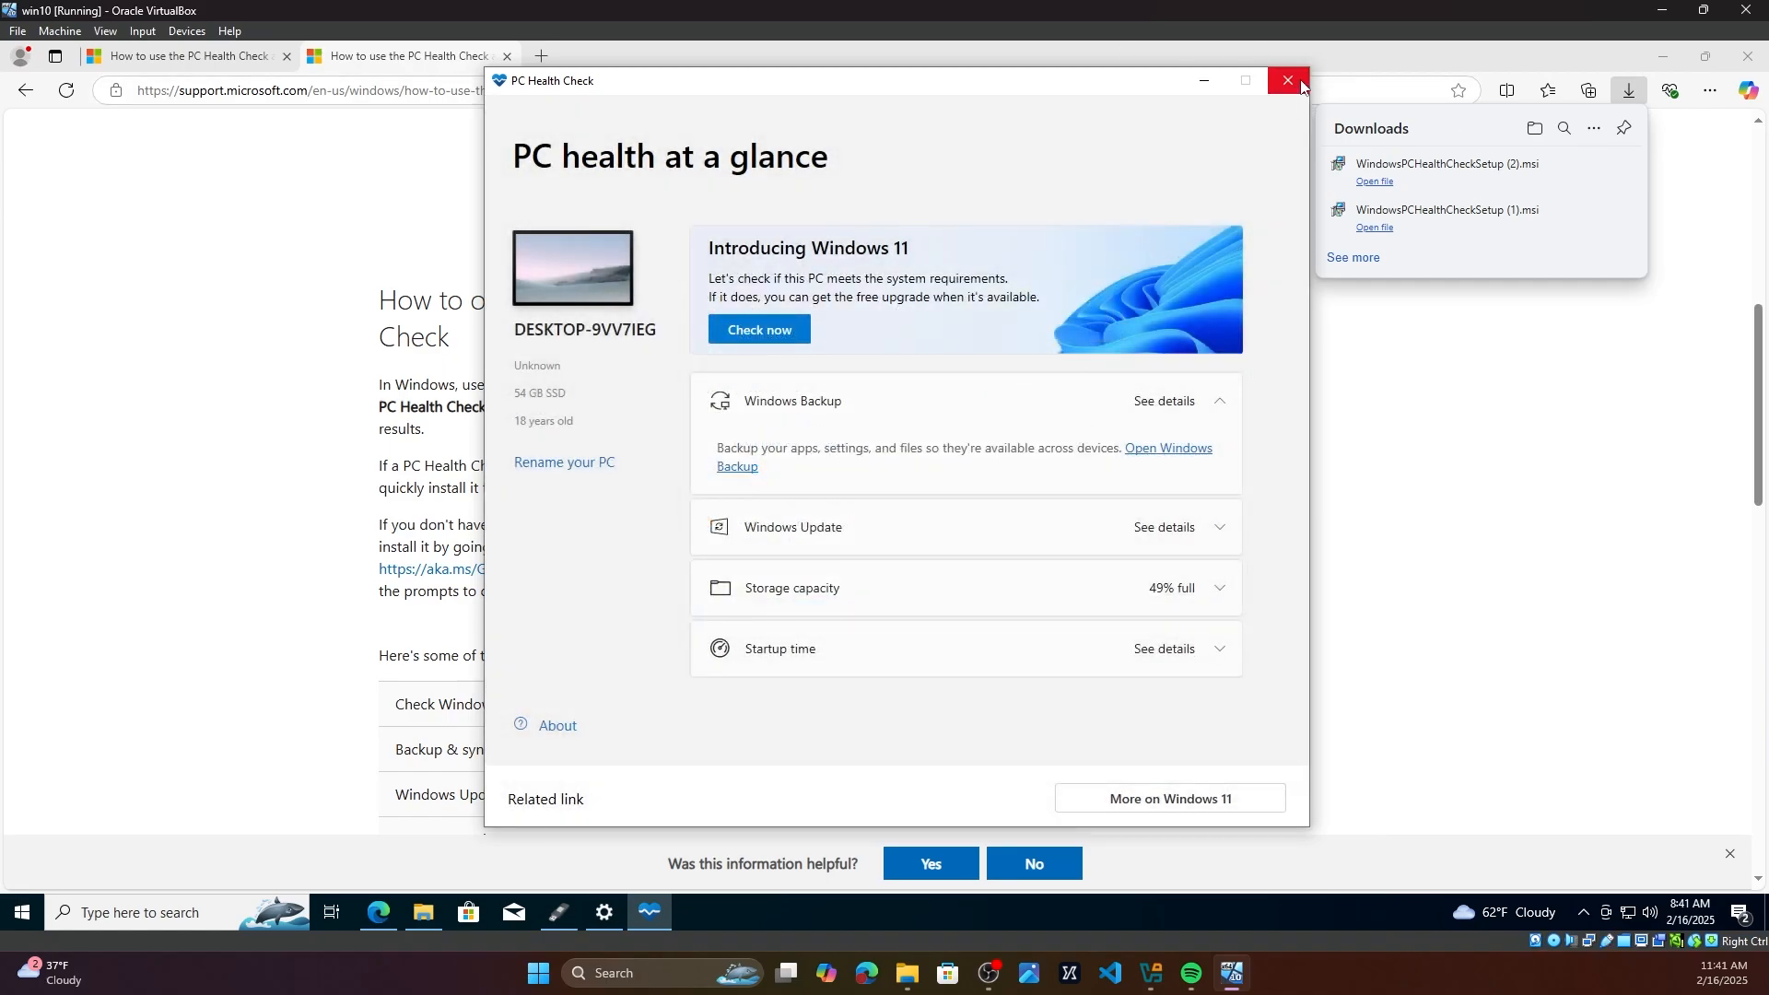
# Step: Close PC Health Check and the browser, and select the Windows11 ISO file in Downloads
pyautogui.click(1288, 81)
pyautogui.click(1748, 57)
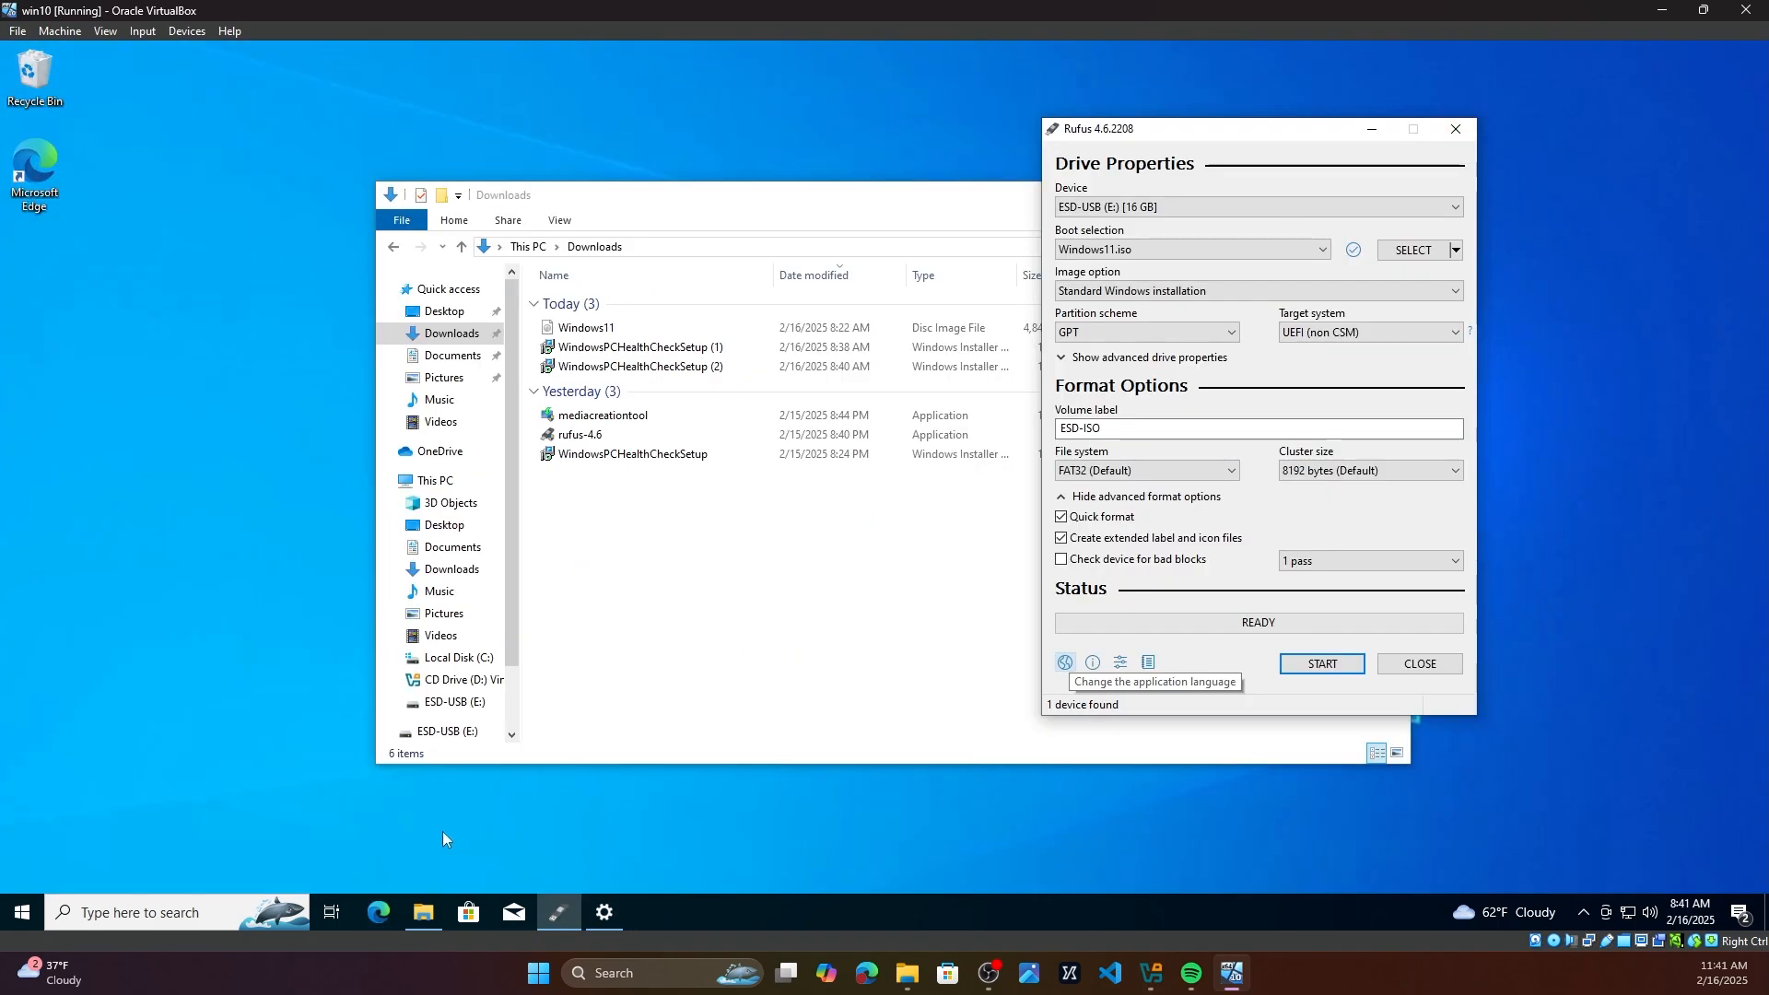
pyautogui.click(627, 597)
pyautogui.click(599, 330)
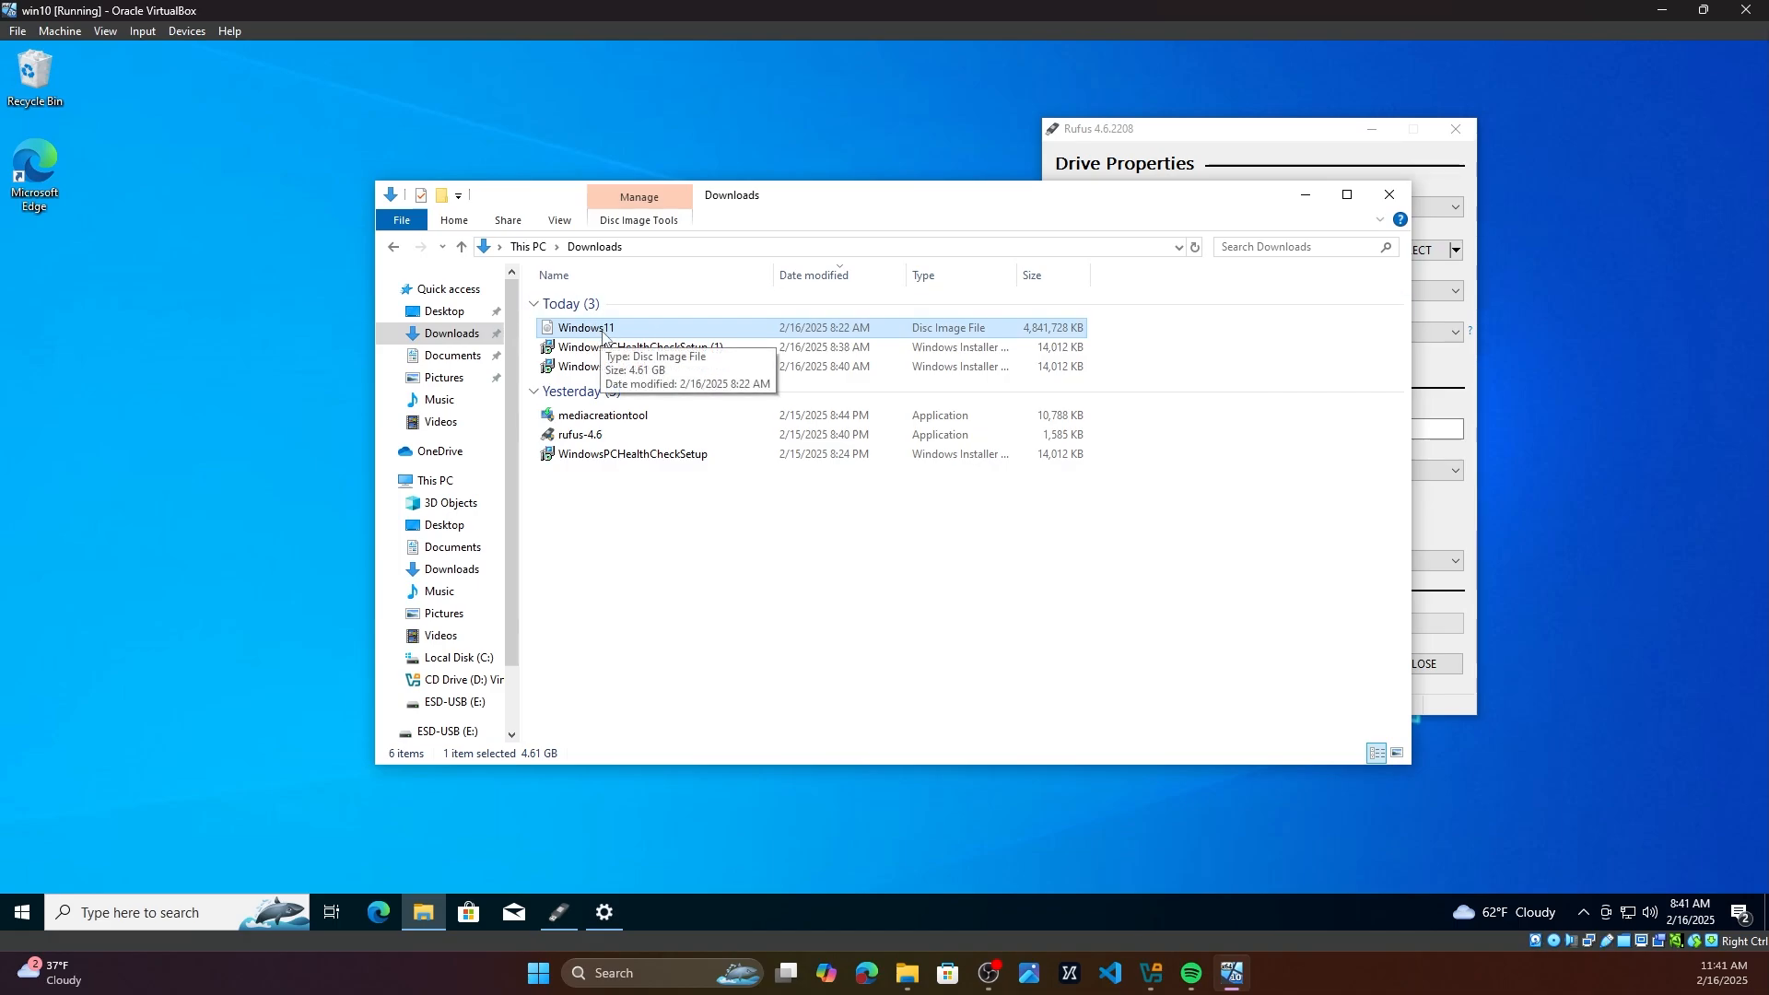
# Step: Open the browser and search the web for windows 11 iso download
pyautogui.click(380, 914)
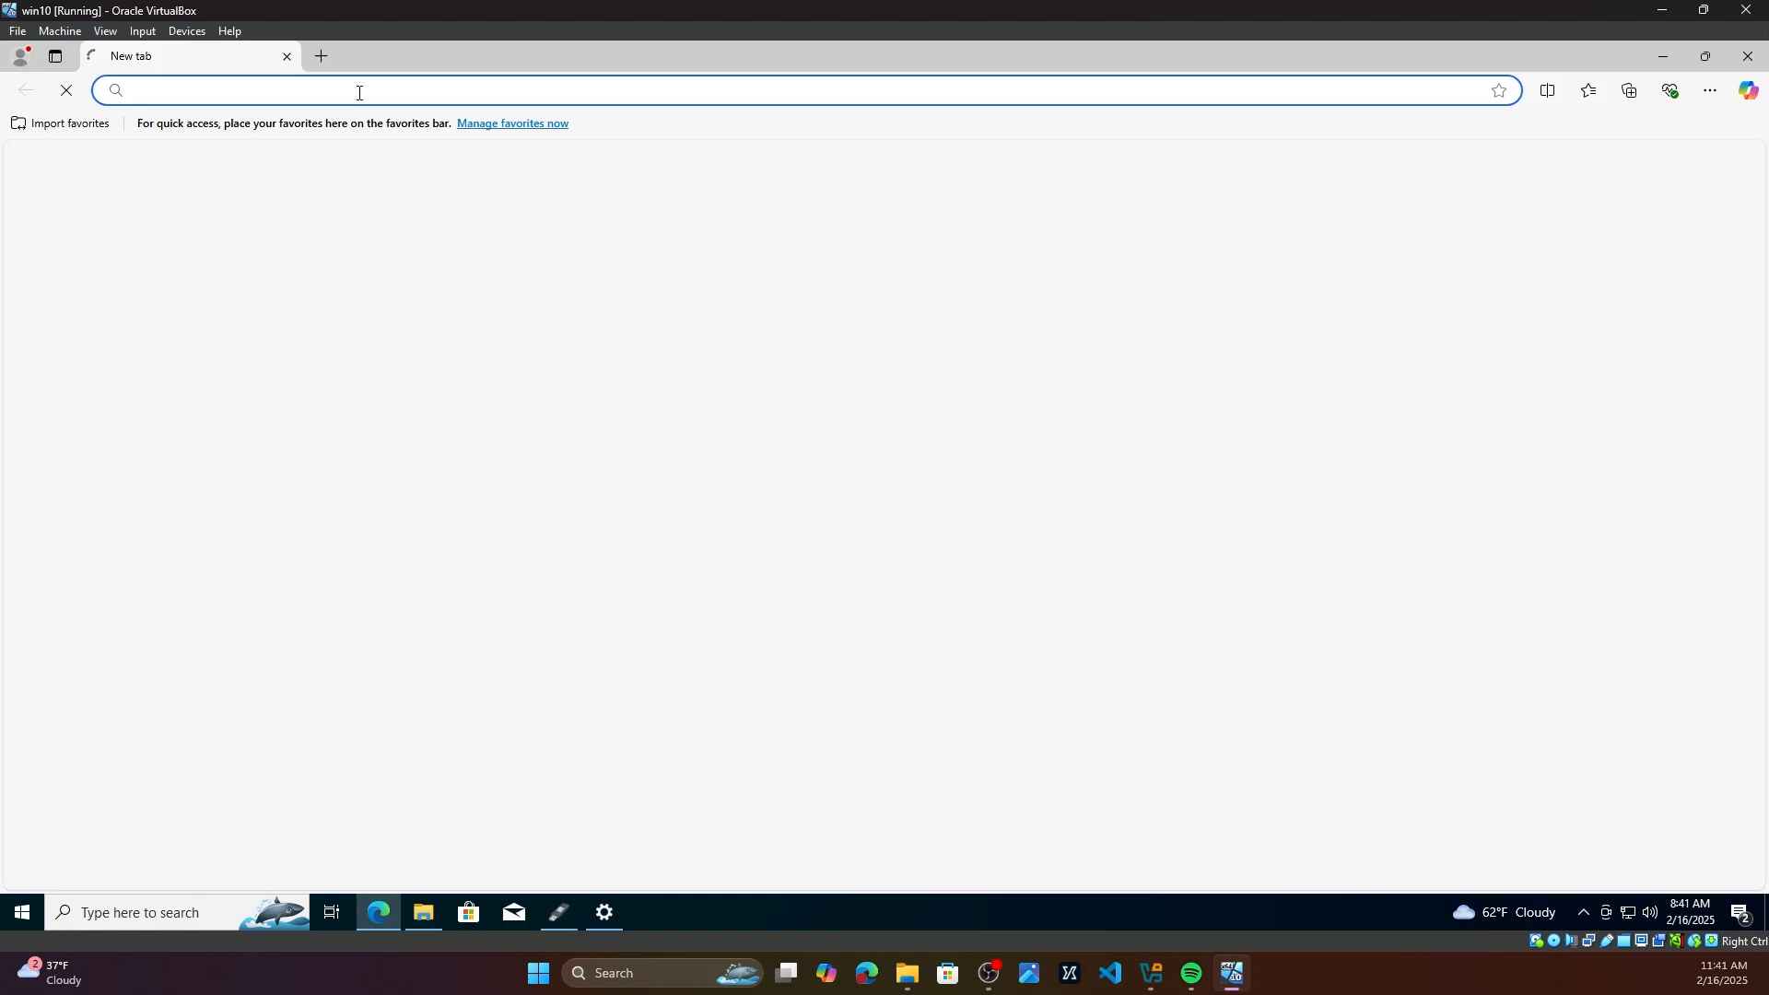
pyautogui.click(359, 92)
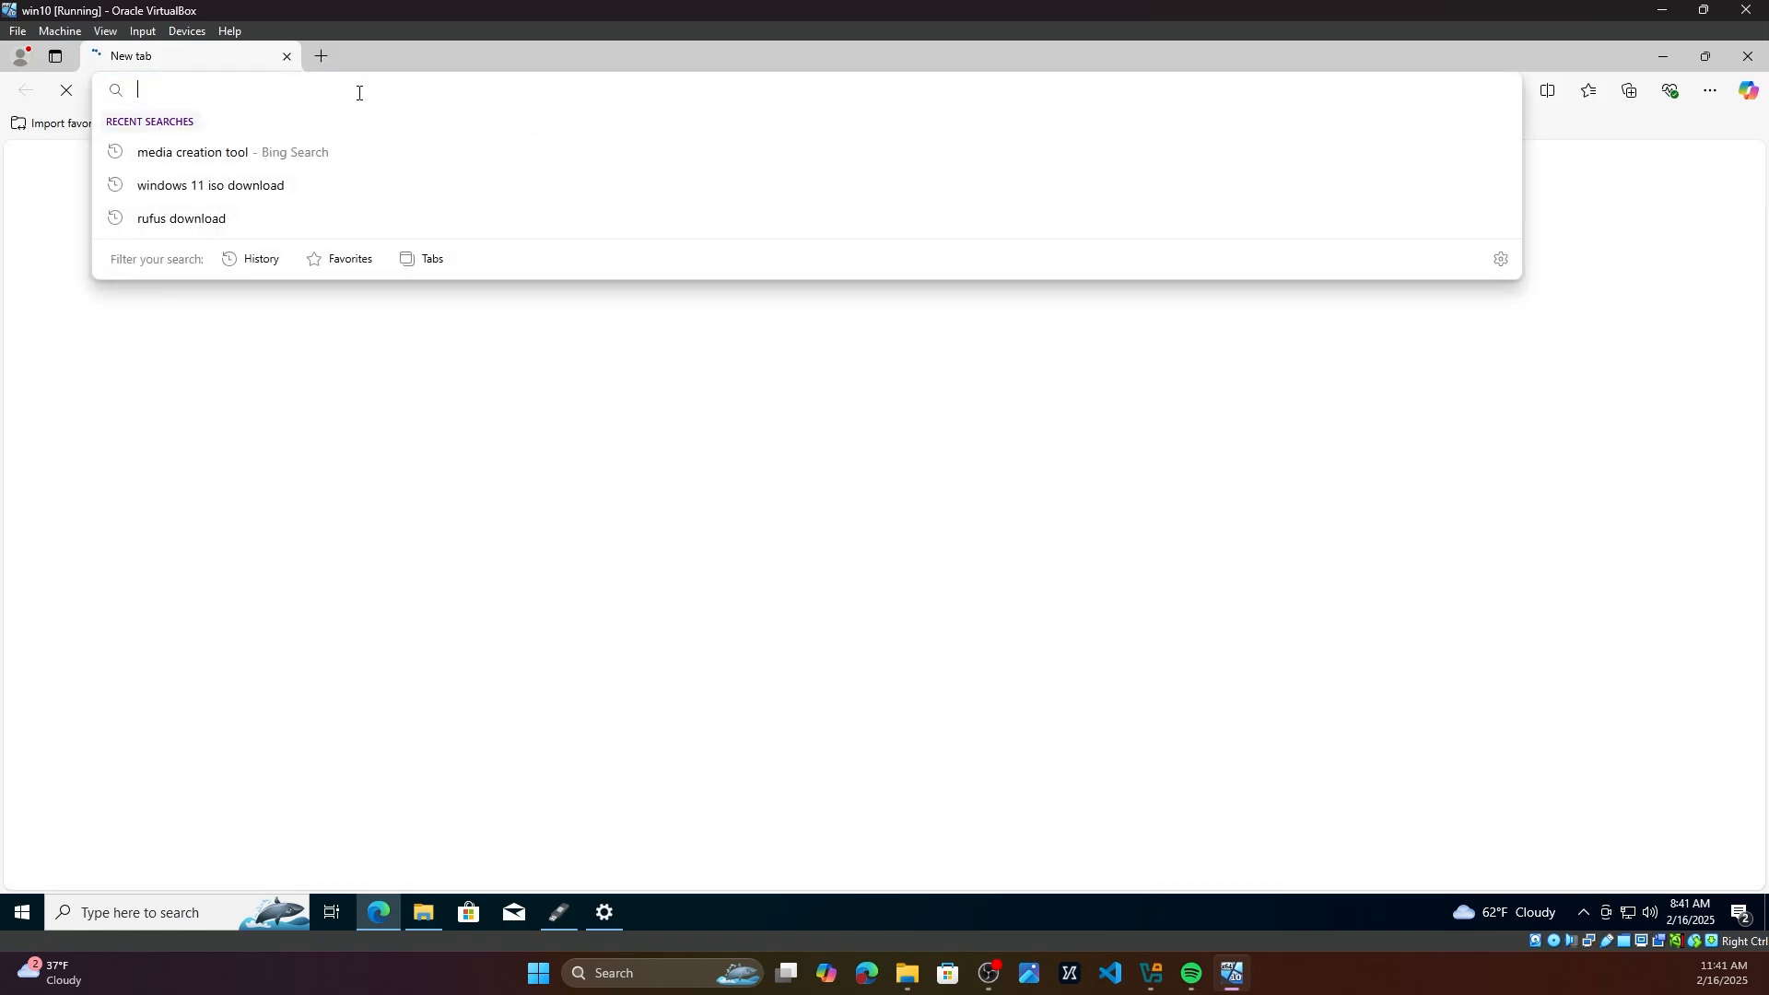
pyautogui.write('windows 11 iso d')
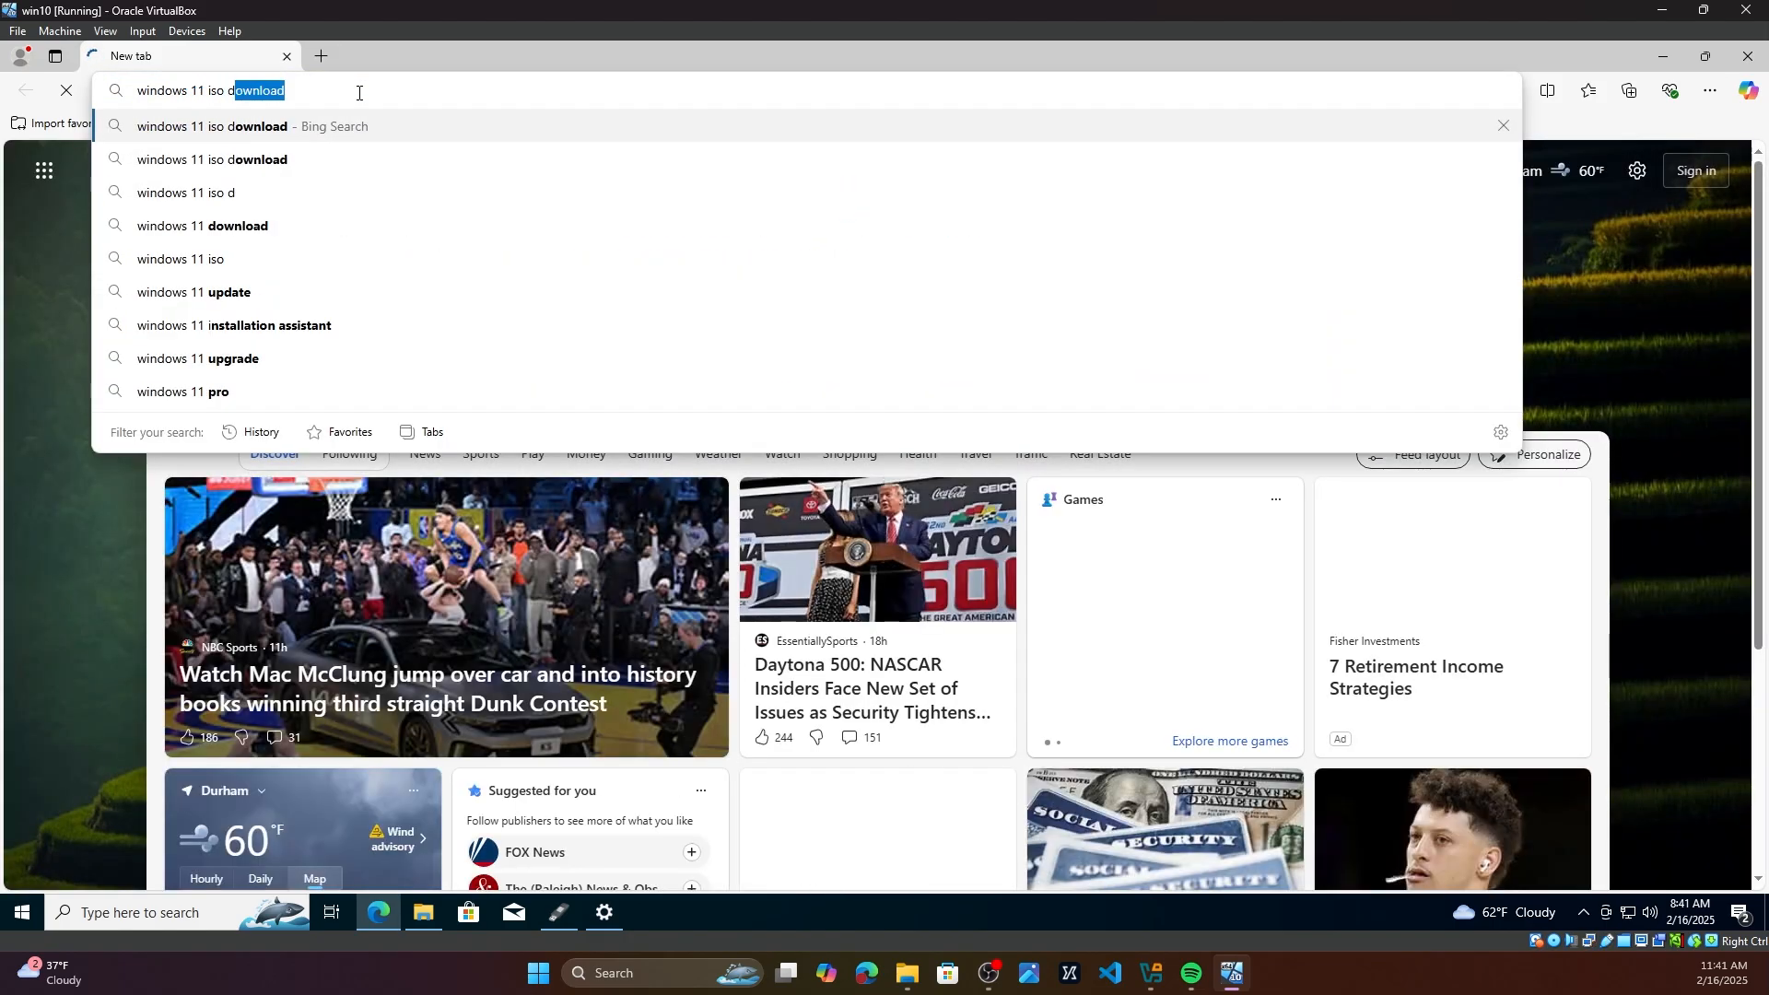
pyautogui.write('ownlo')
pyautogui.press('Return')
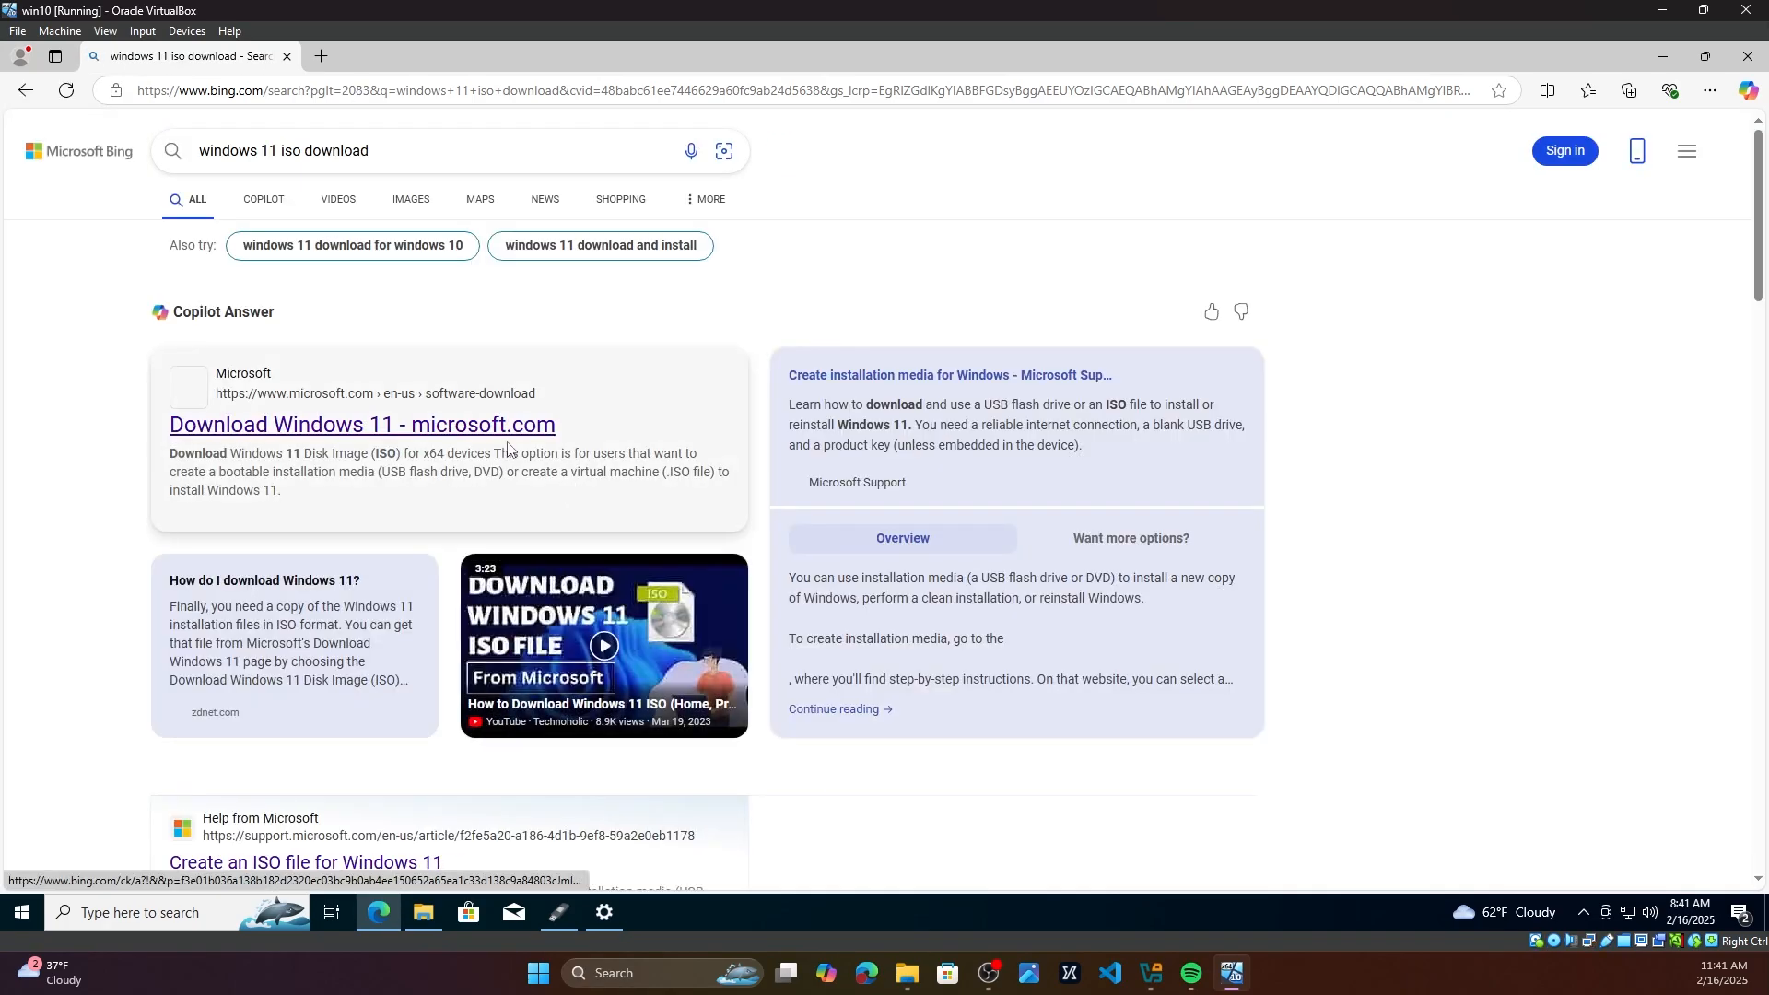
# Step: Open the Download Windows 11 page through the Create an ISO file for Windows 11 support article
pyautogui.scroll(-1, 341, 741)
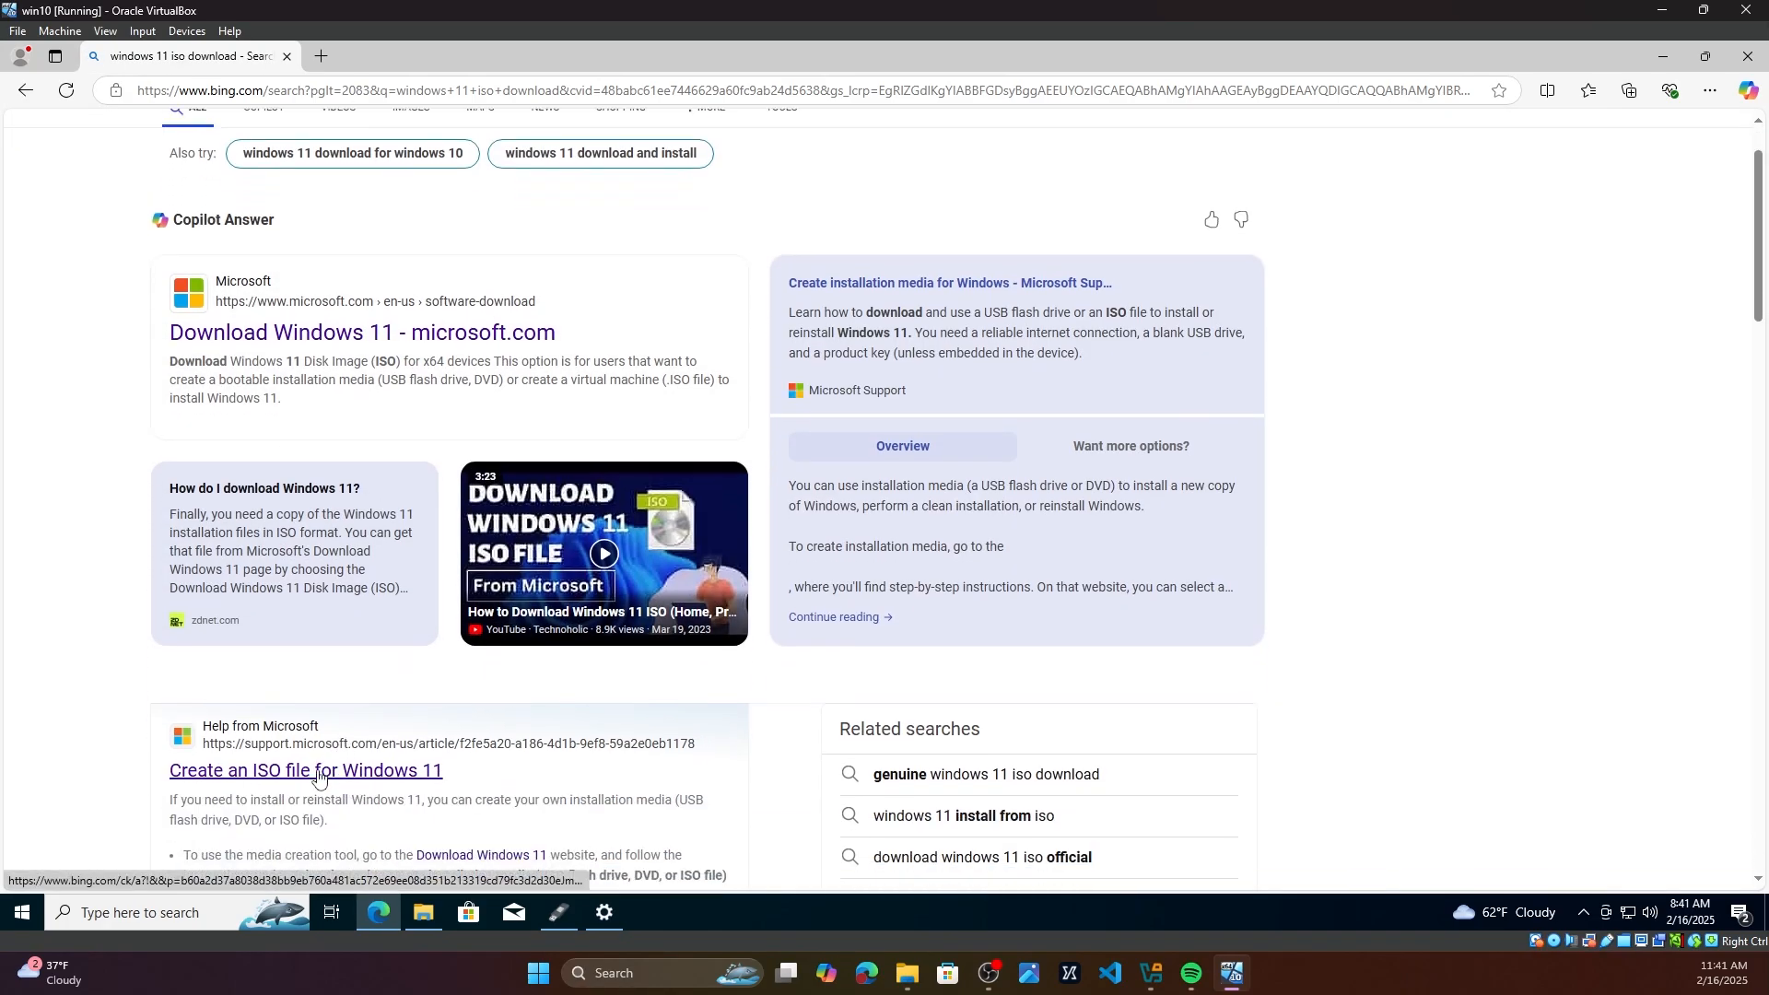
pyautogui.click(319, 774)
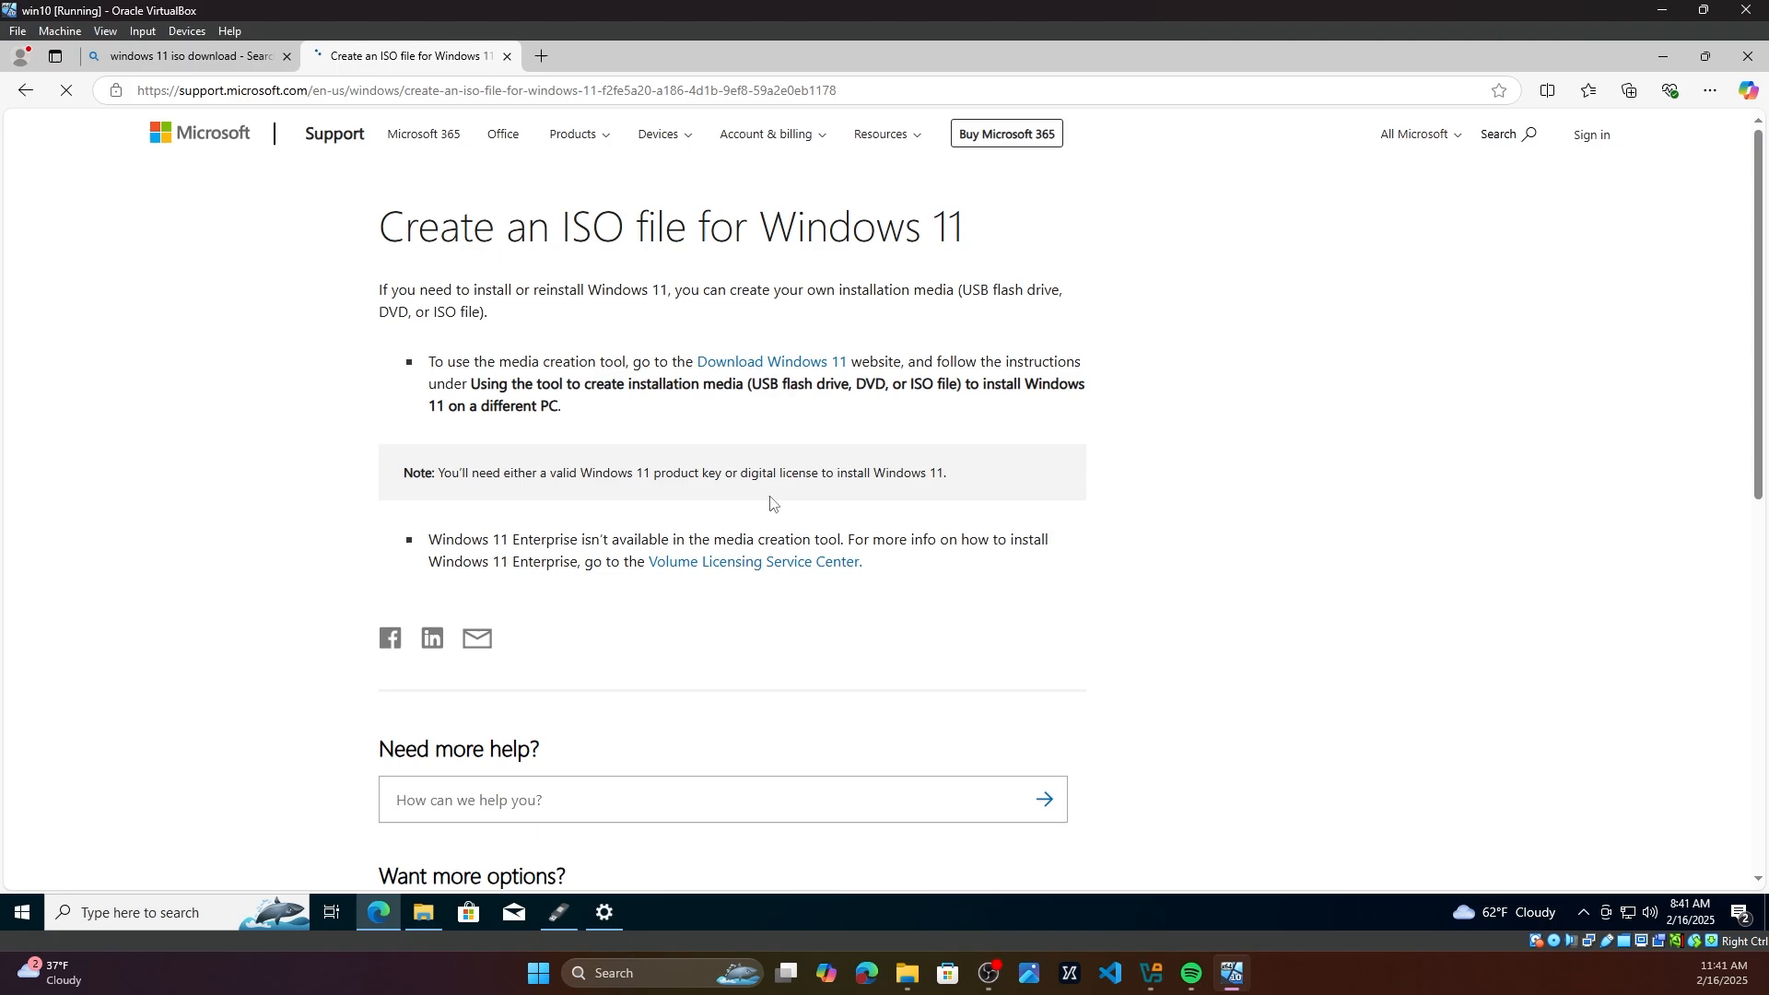
pyautogui.scroll(-1, 763, 503)
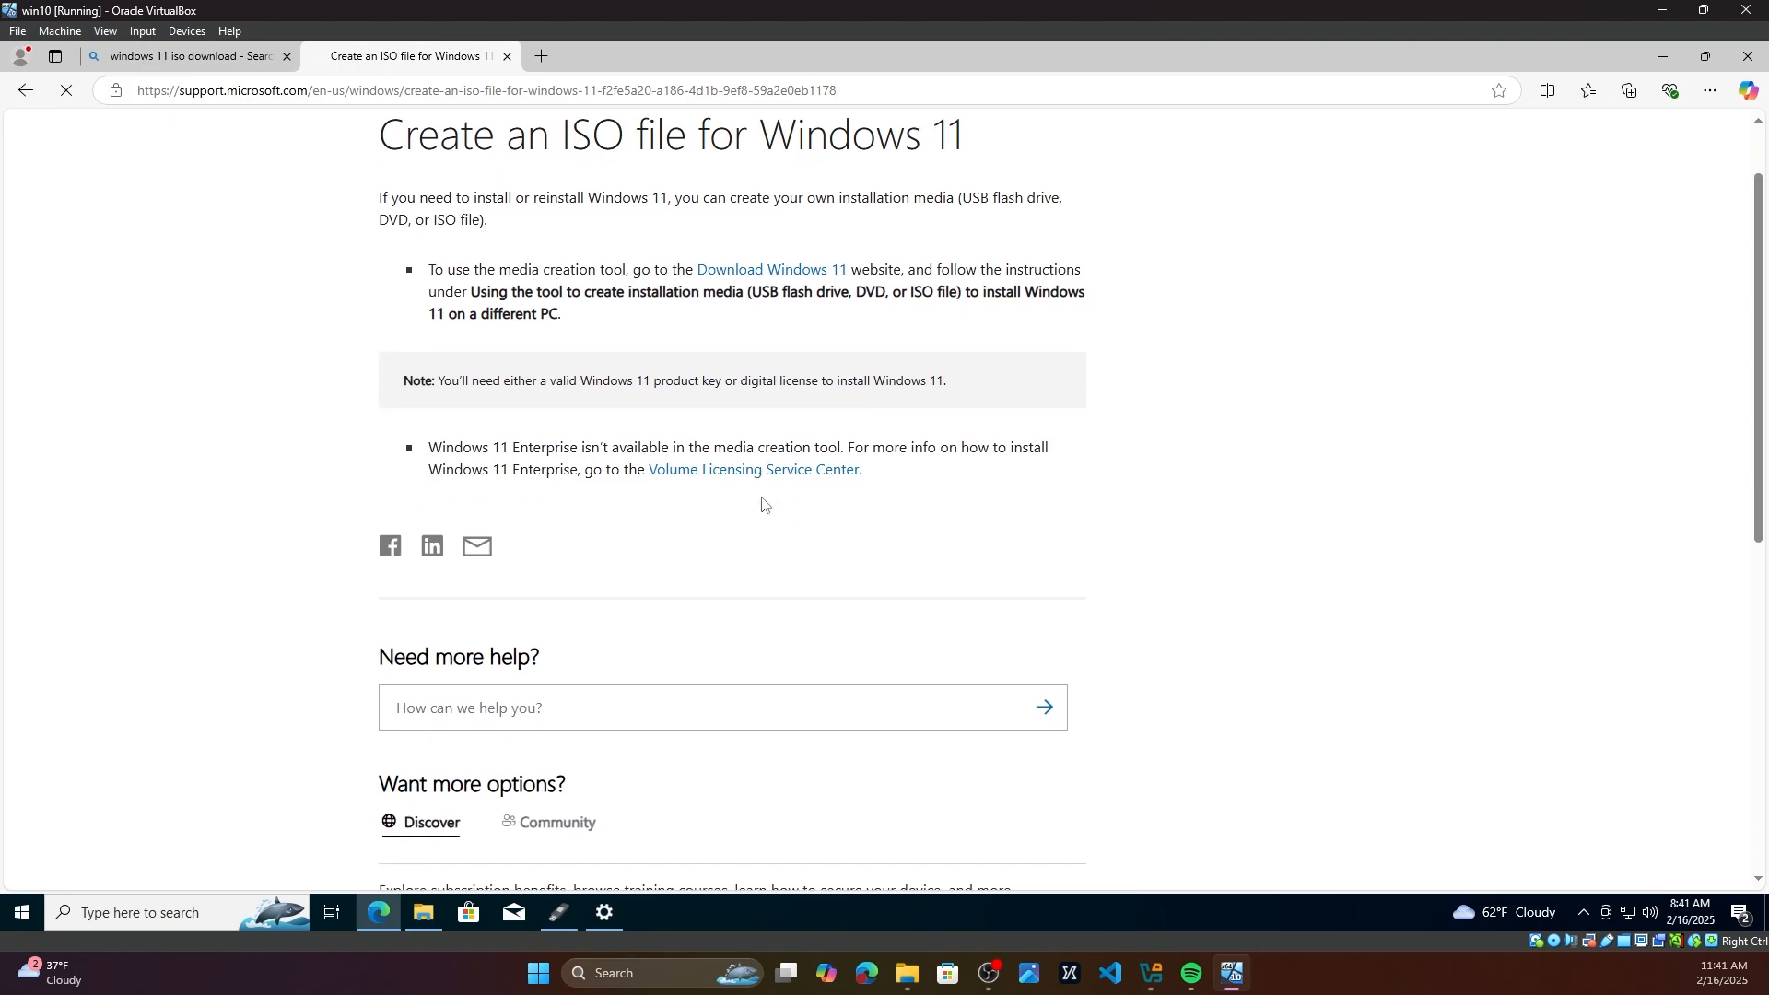
pyautogui.click(789, 275)
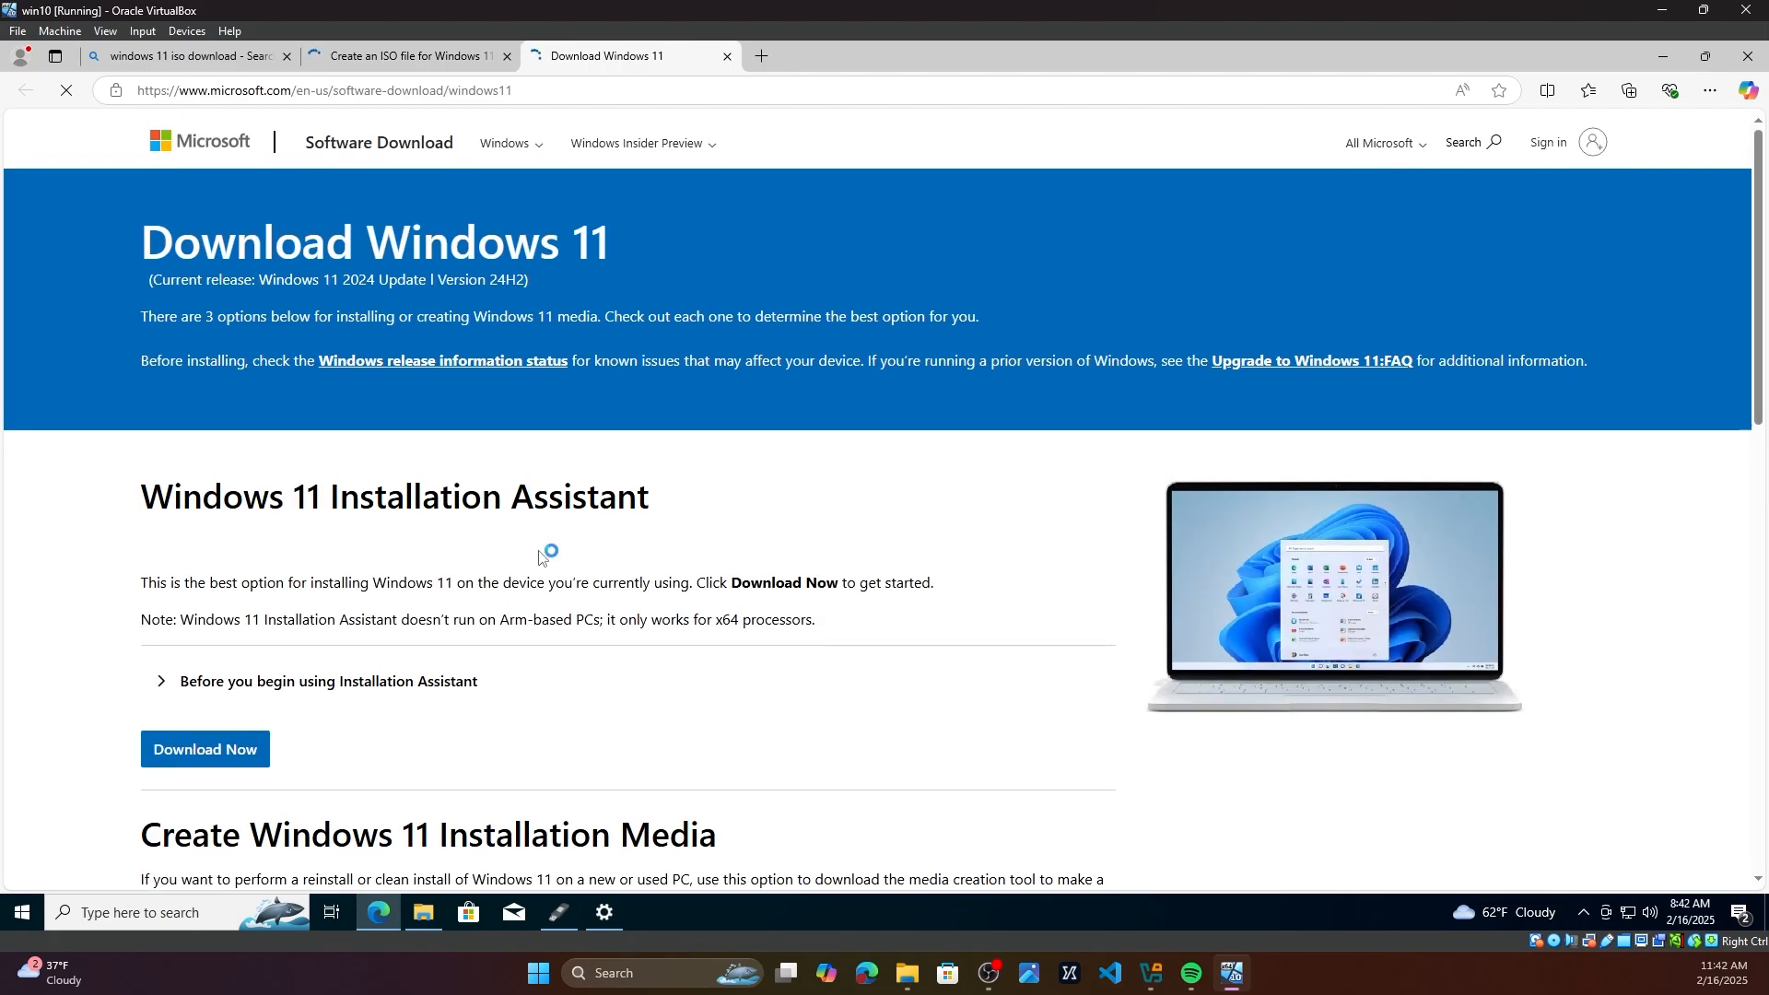
# Step: Read through the Windows 11 Installation Assistant and Installation Media options on the download page
pyautogui.click(547, 89)
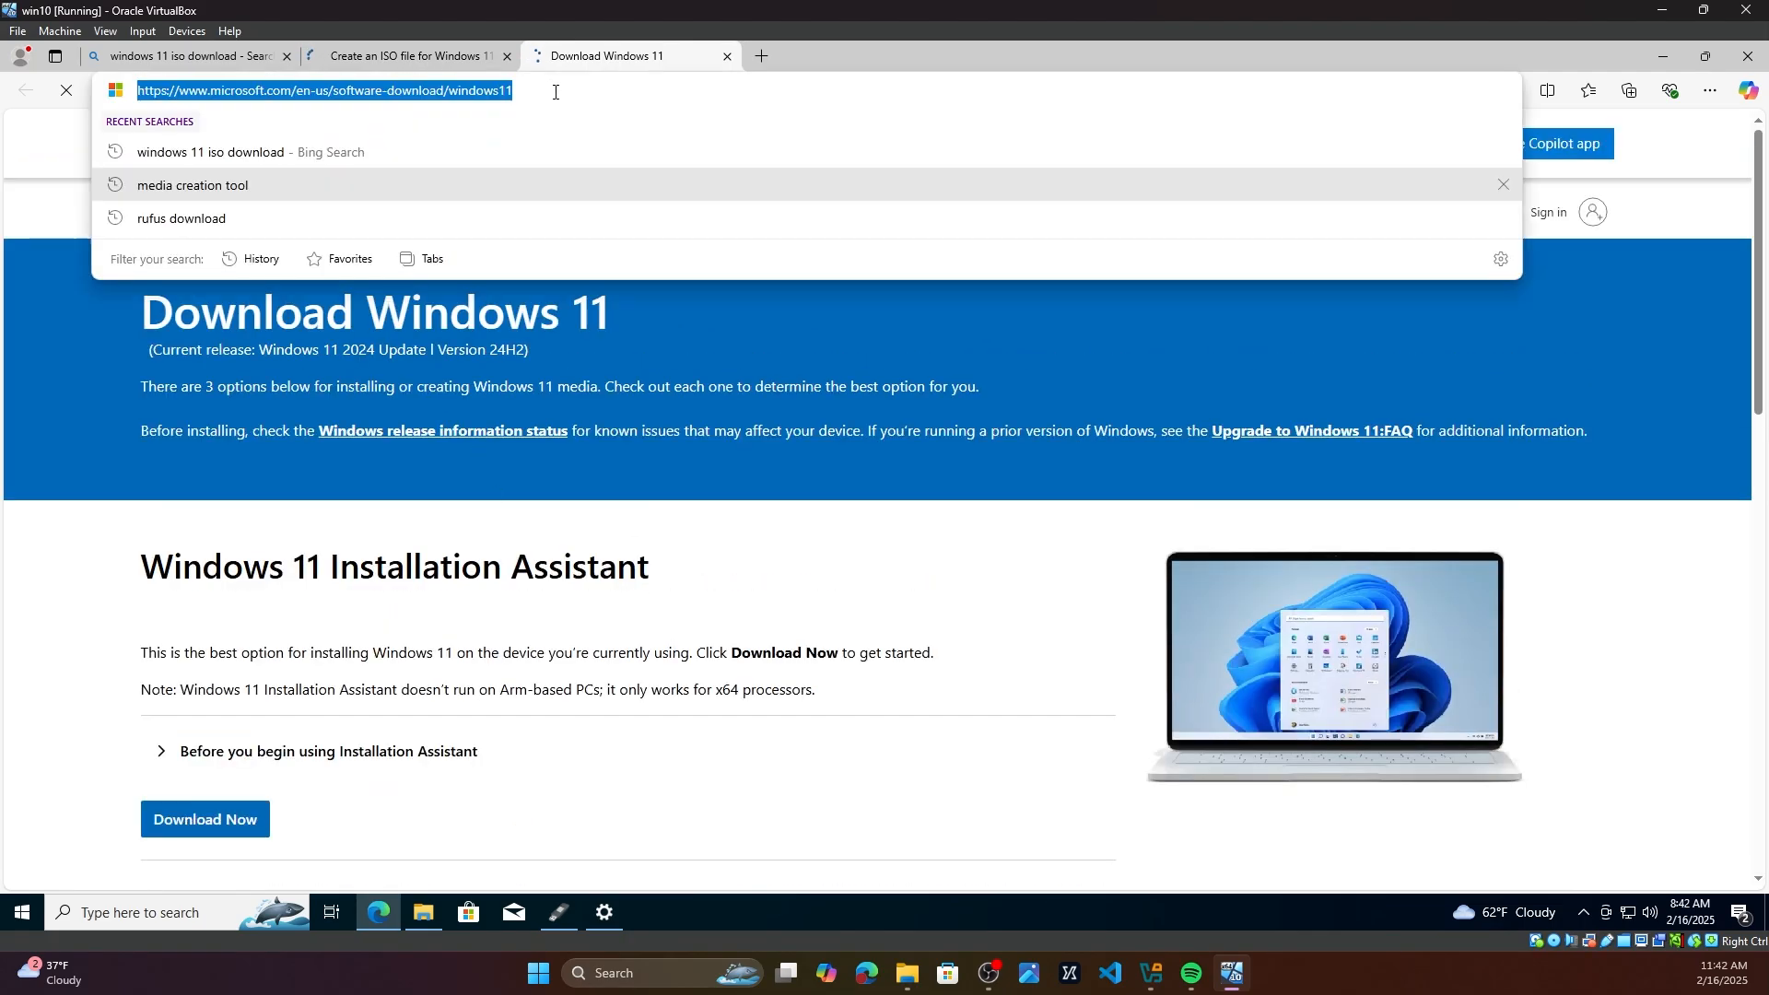
pyautogui.click(778, 620)
pyautogui.scroll(-2, 544, 632)
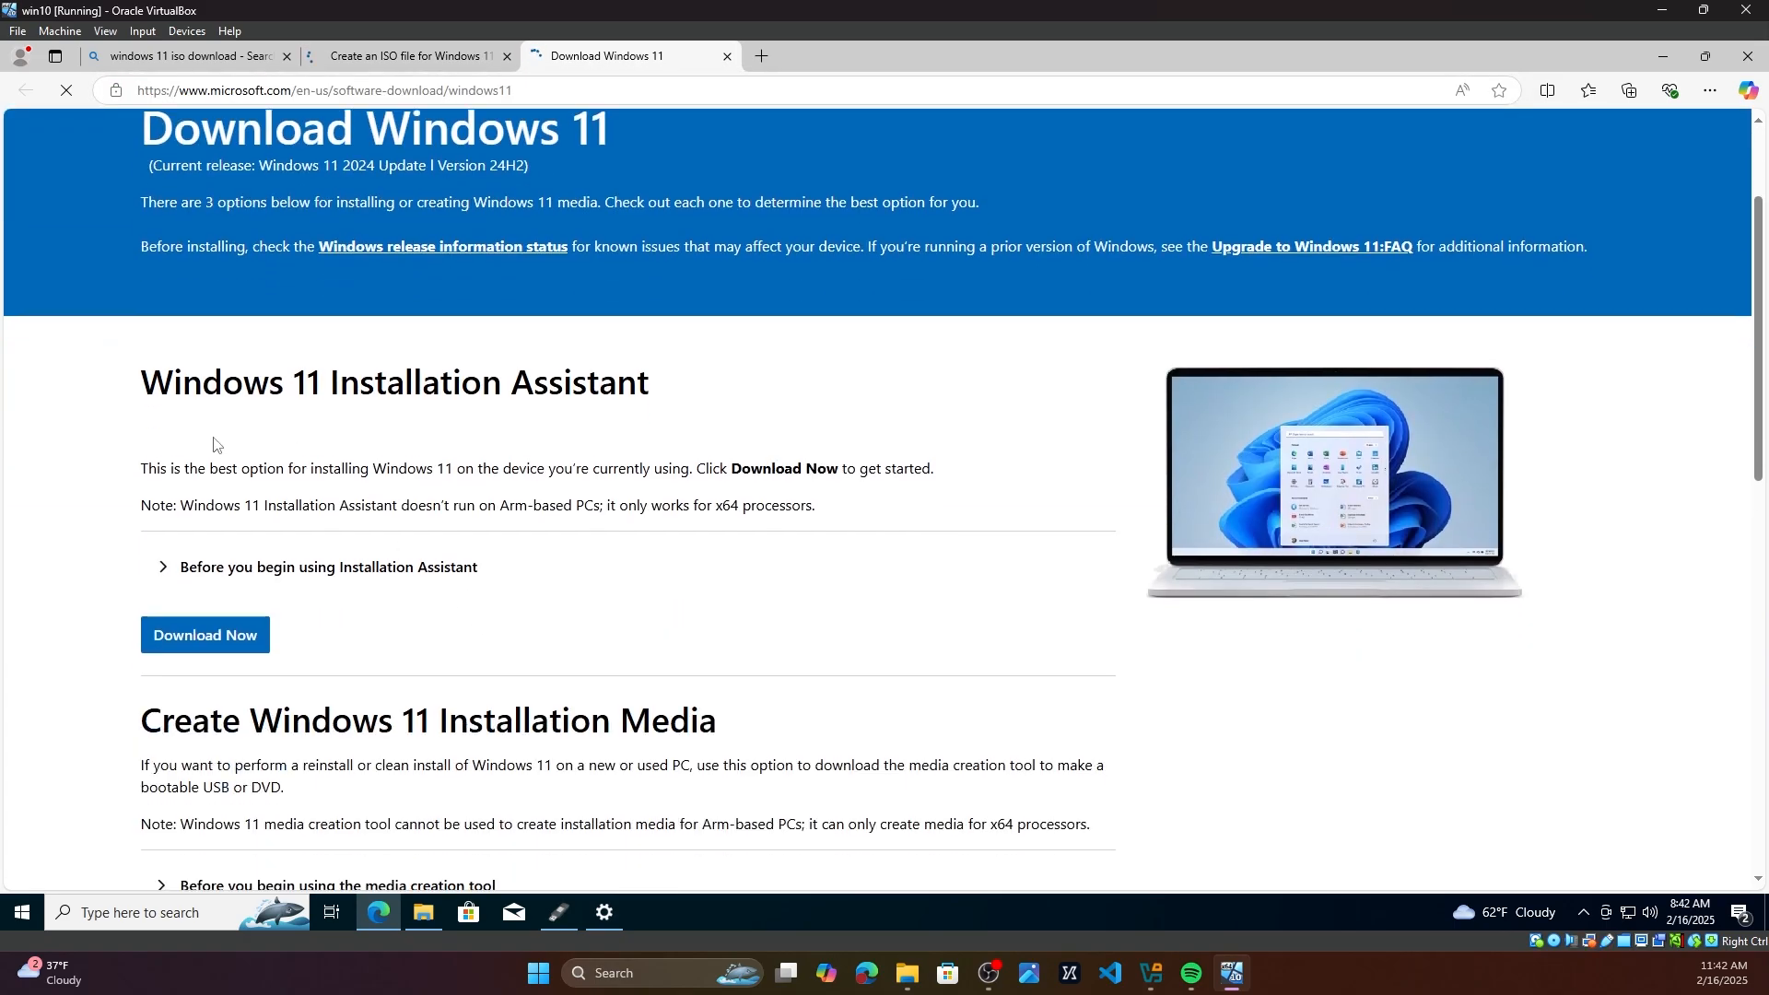
pyautogui.moveTo(148, 384); pyautogui.dragTo(682, 410)
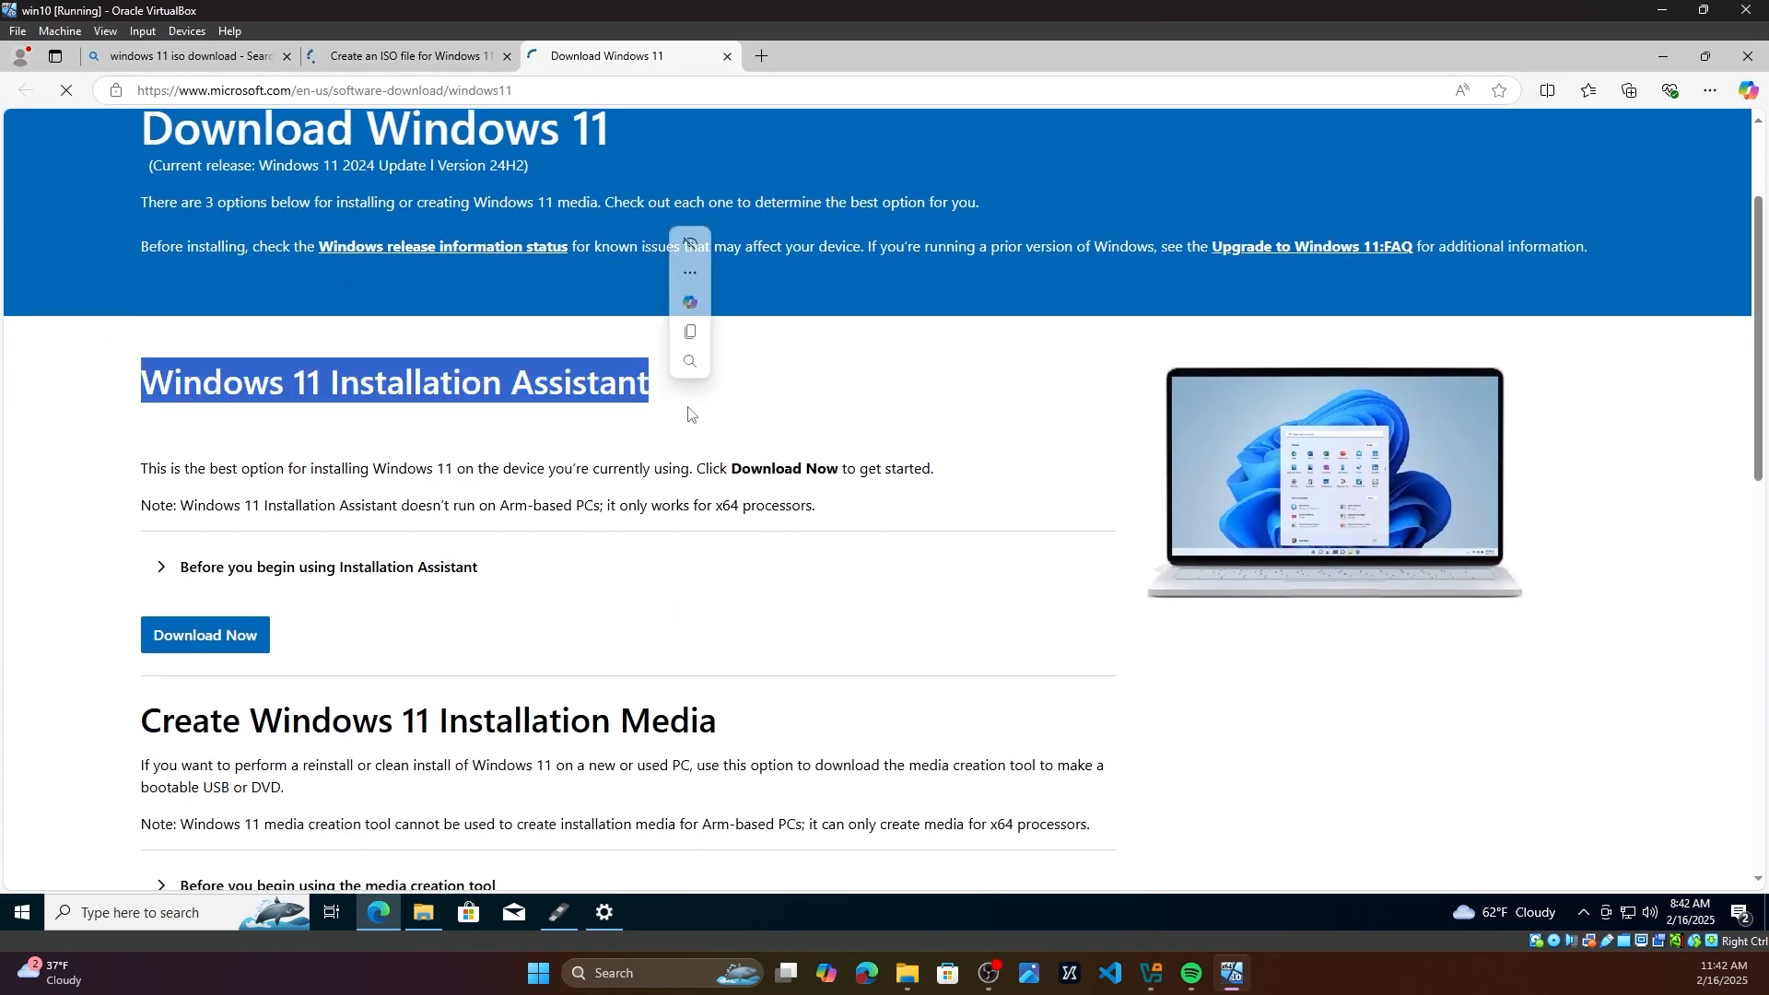
pyautogui.scroll(-4, 677, 656)
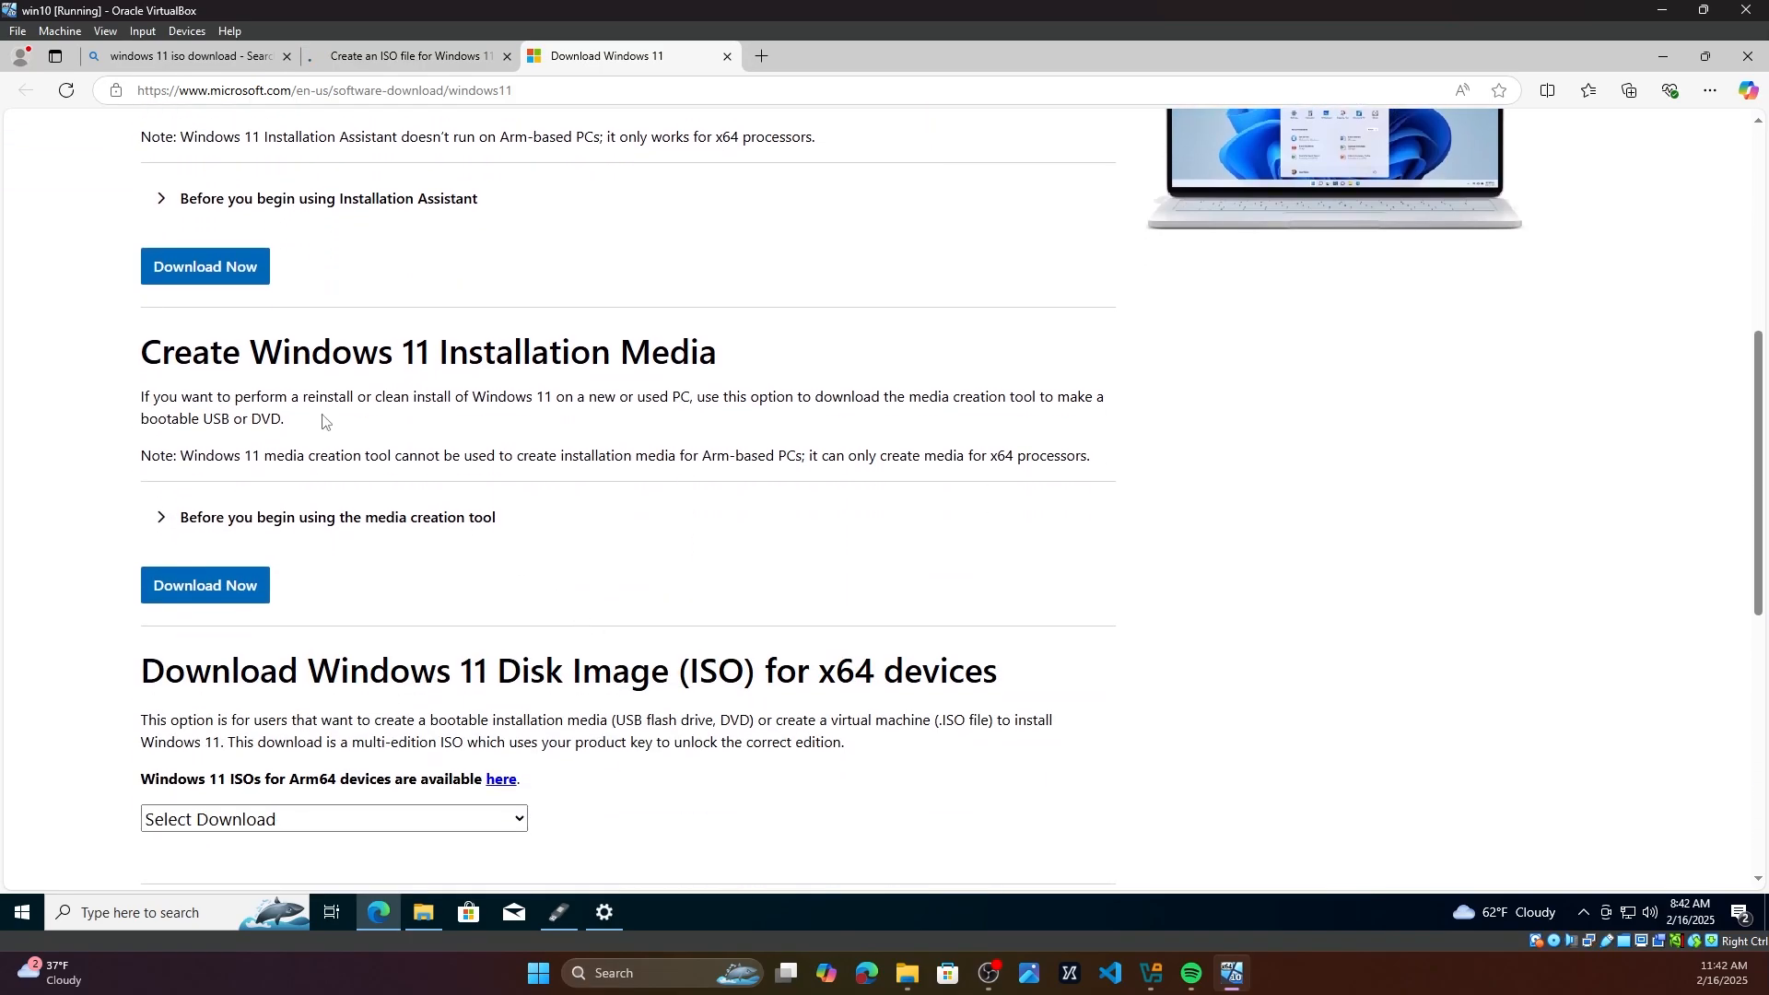
pyautogui.moveTo(122, 358); pyautogui.dragTo(739, 359)
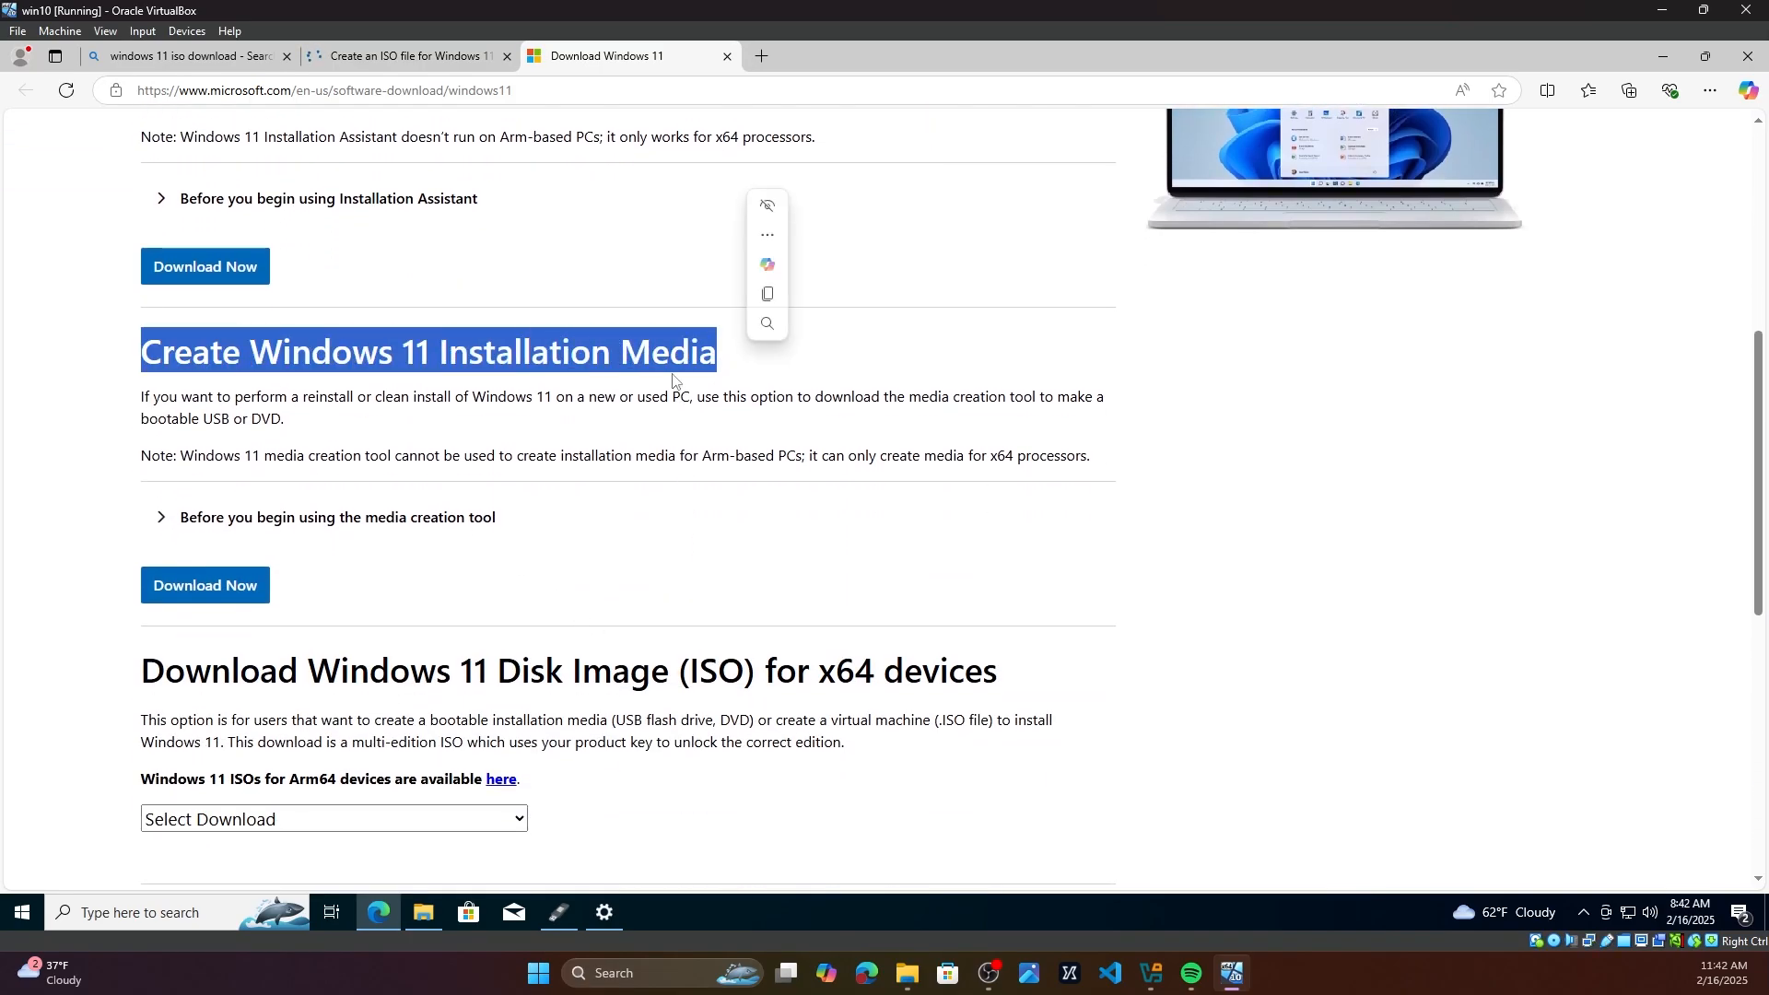
# Step: Download and launch the Windows 11 media creation tool, allow it to run, and accept its license terms
pyautogui.click(206, 586)
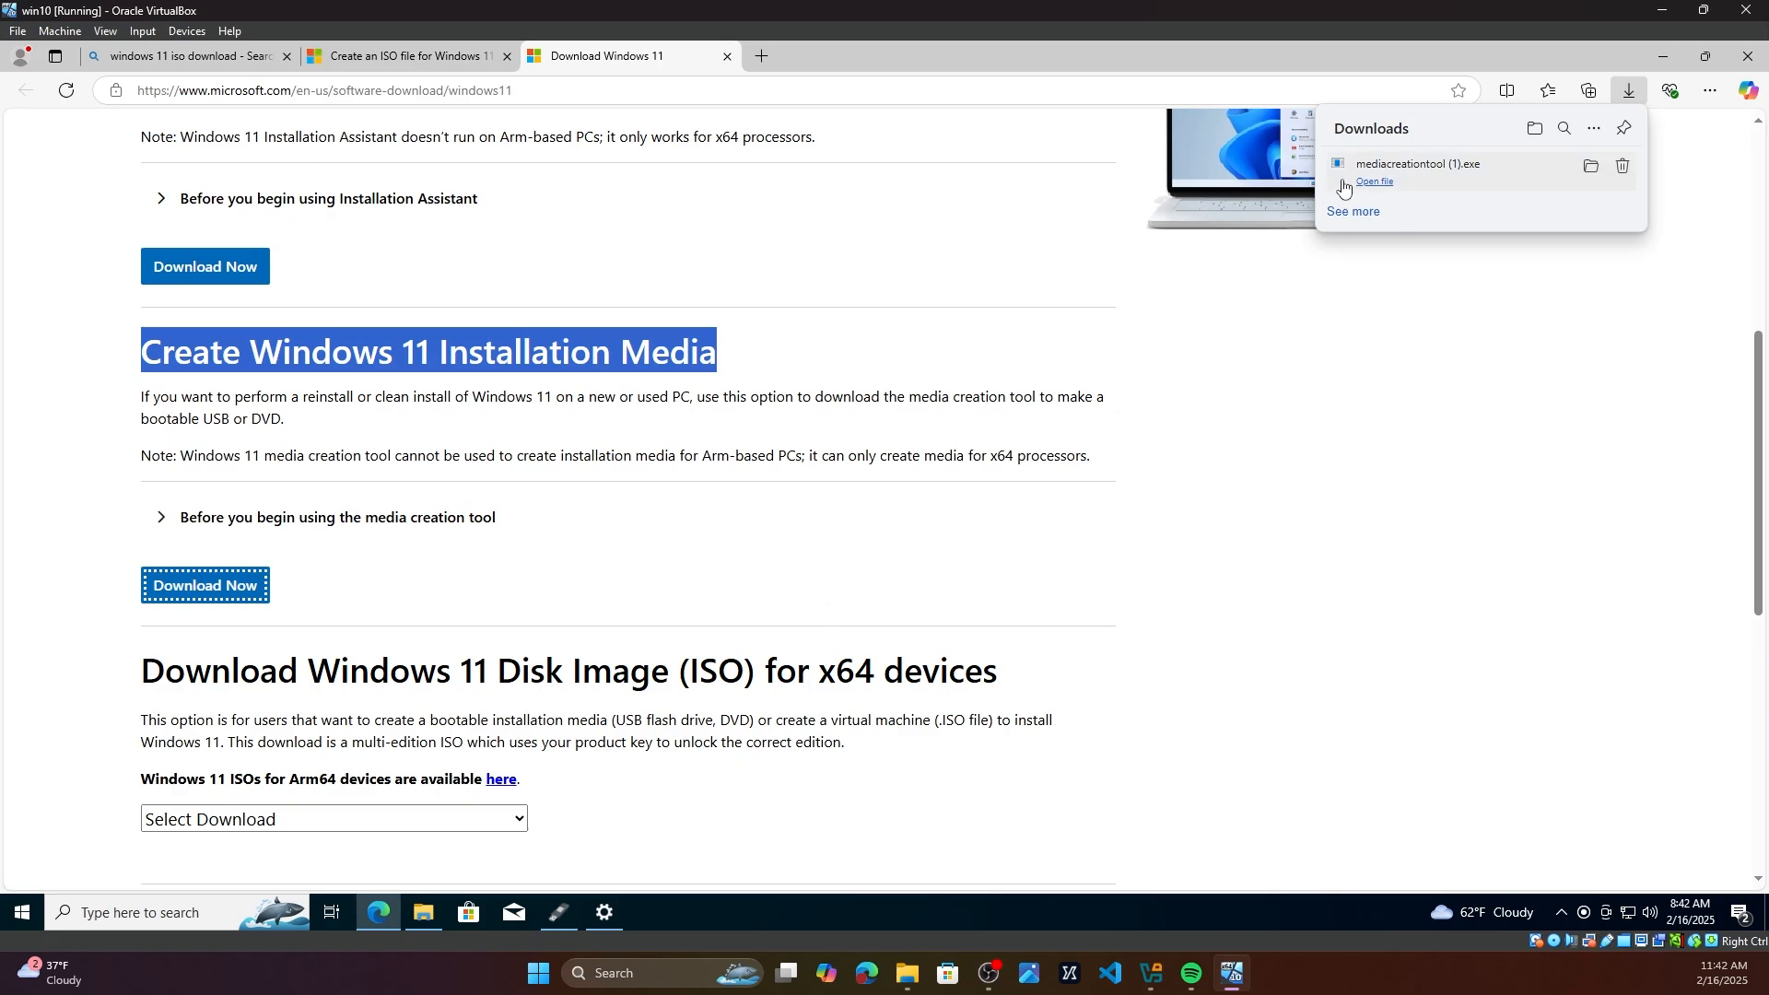
pyautogui.click(1376, 183)
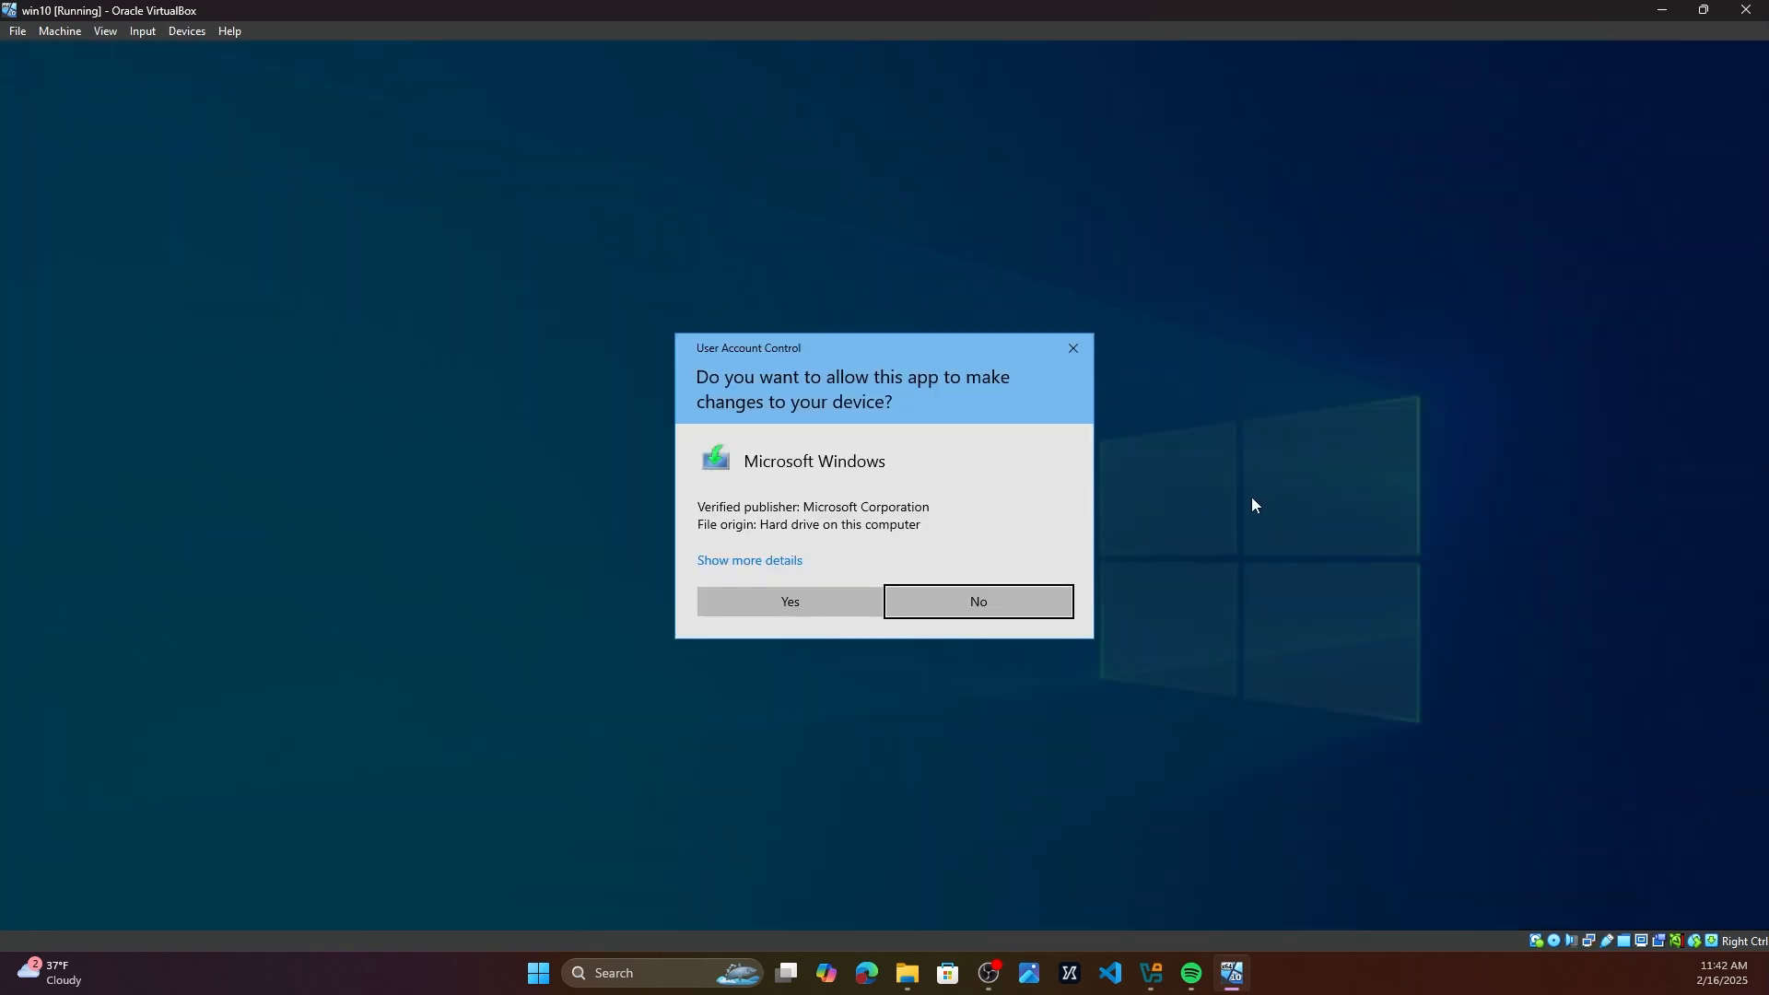
pyautogui.click(817, 605)
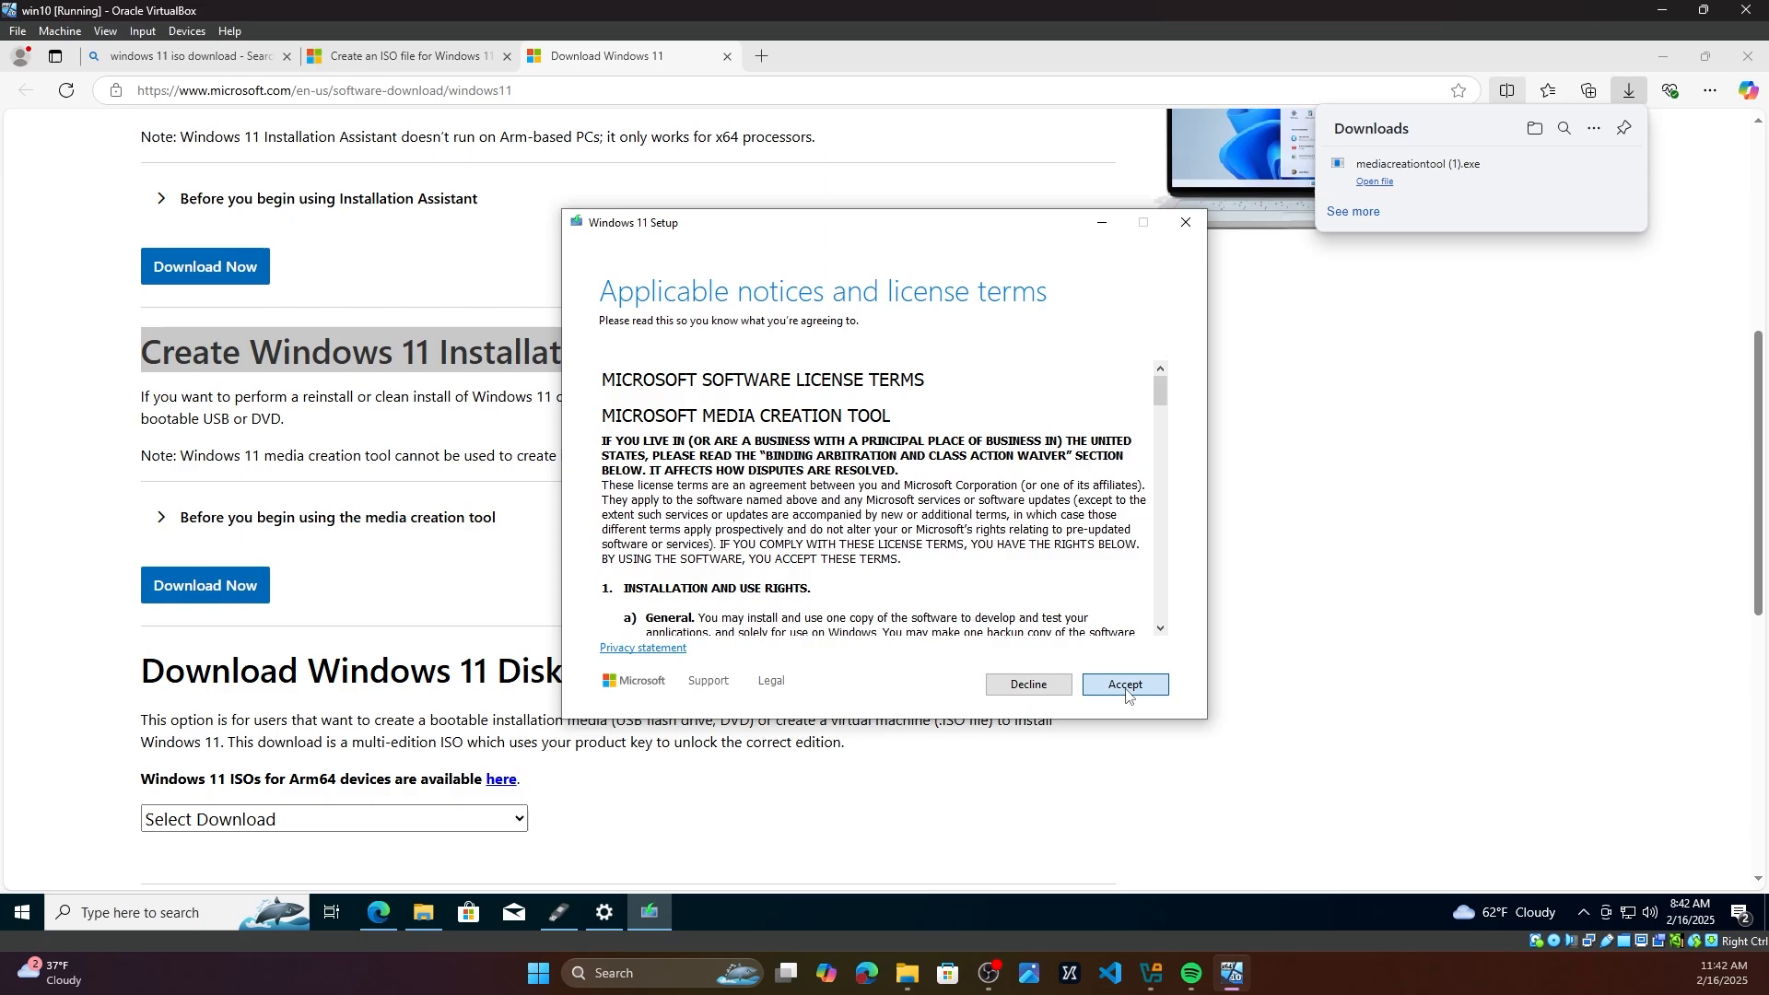
pyautogui.click(1124, 683)
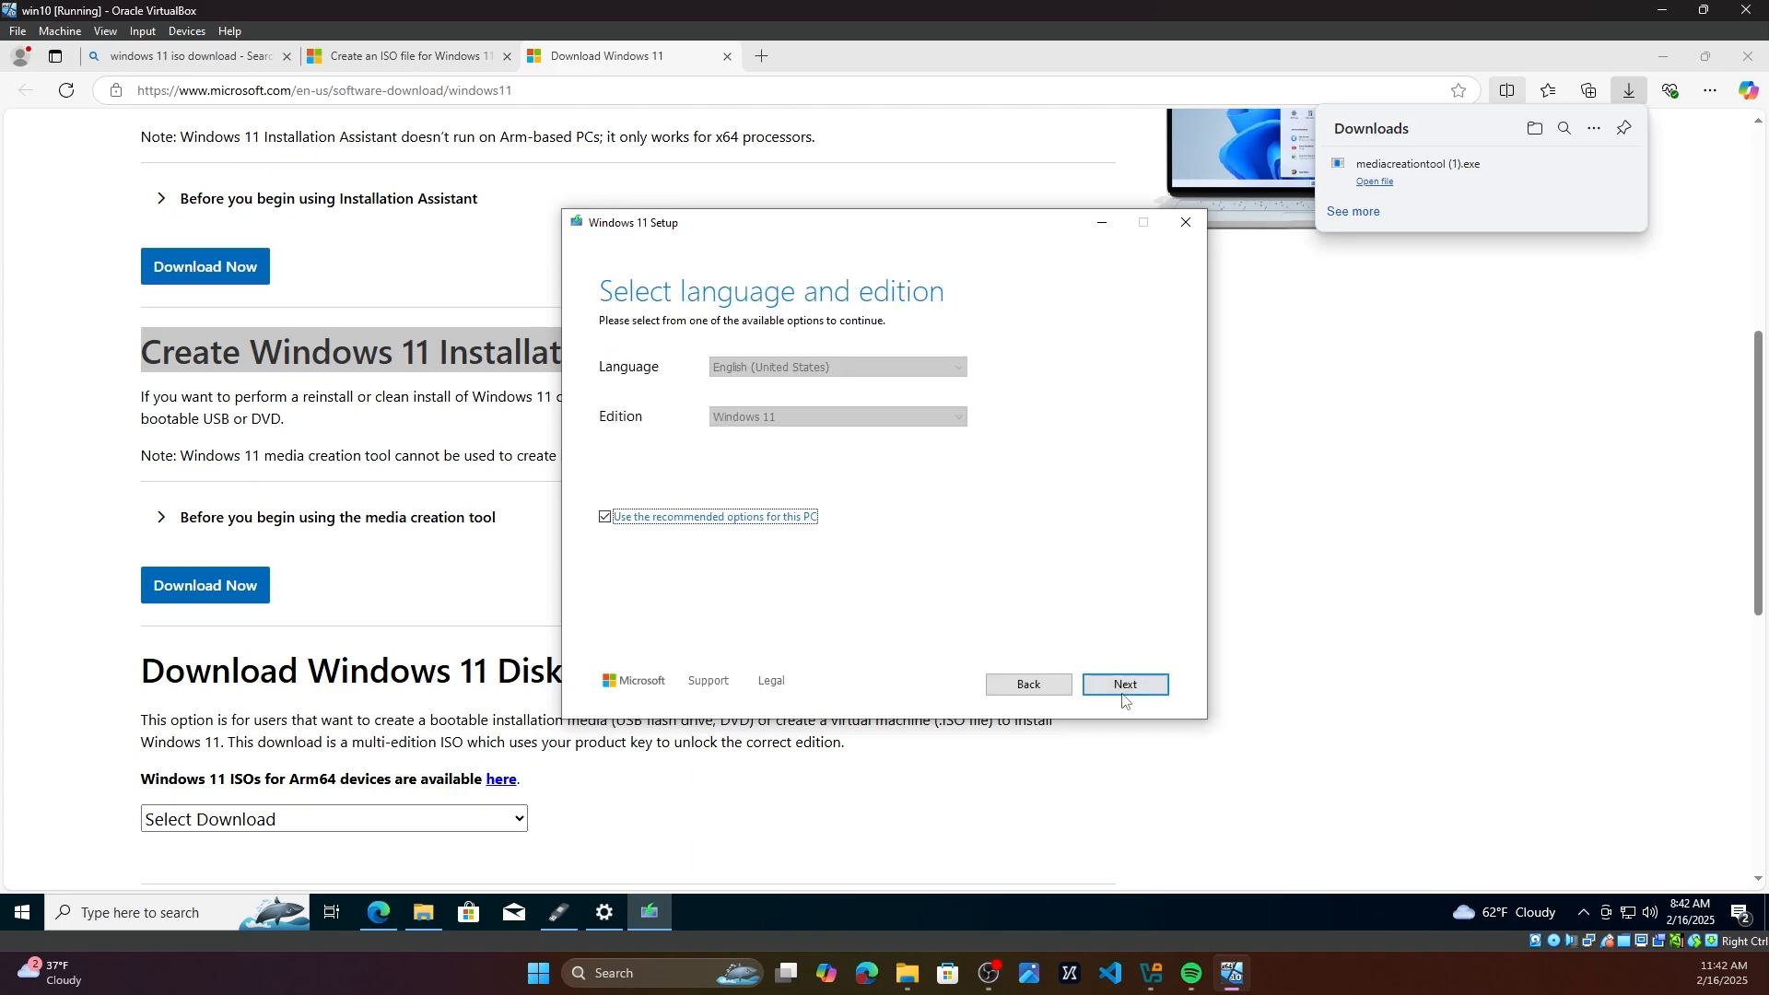
# Step: Keep the recommended language and edition, then choose an ISO file as the media to create
pyautogui.click(1136, 685)
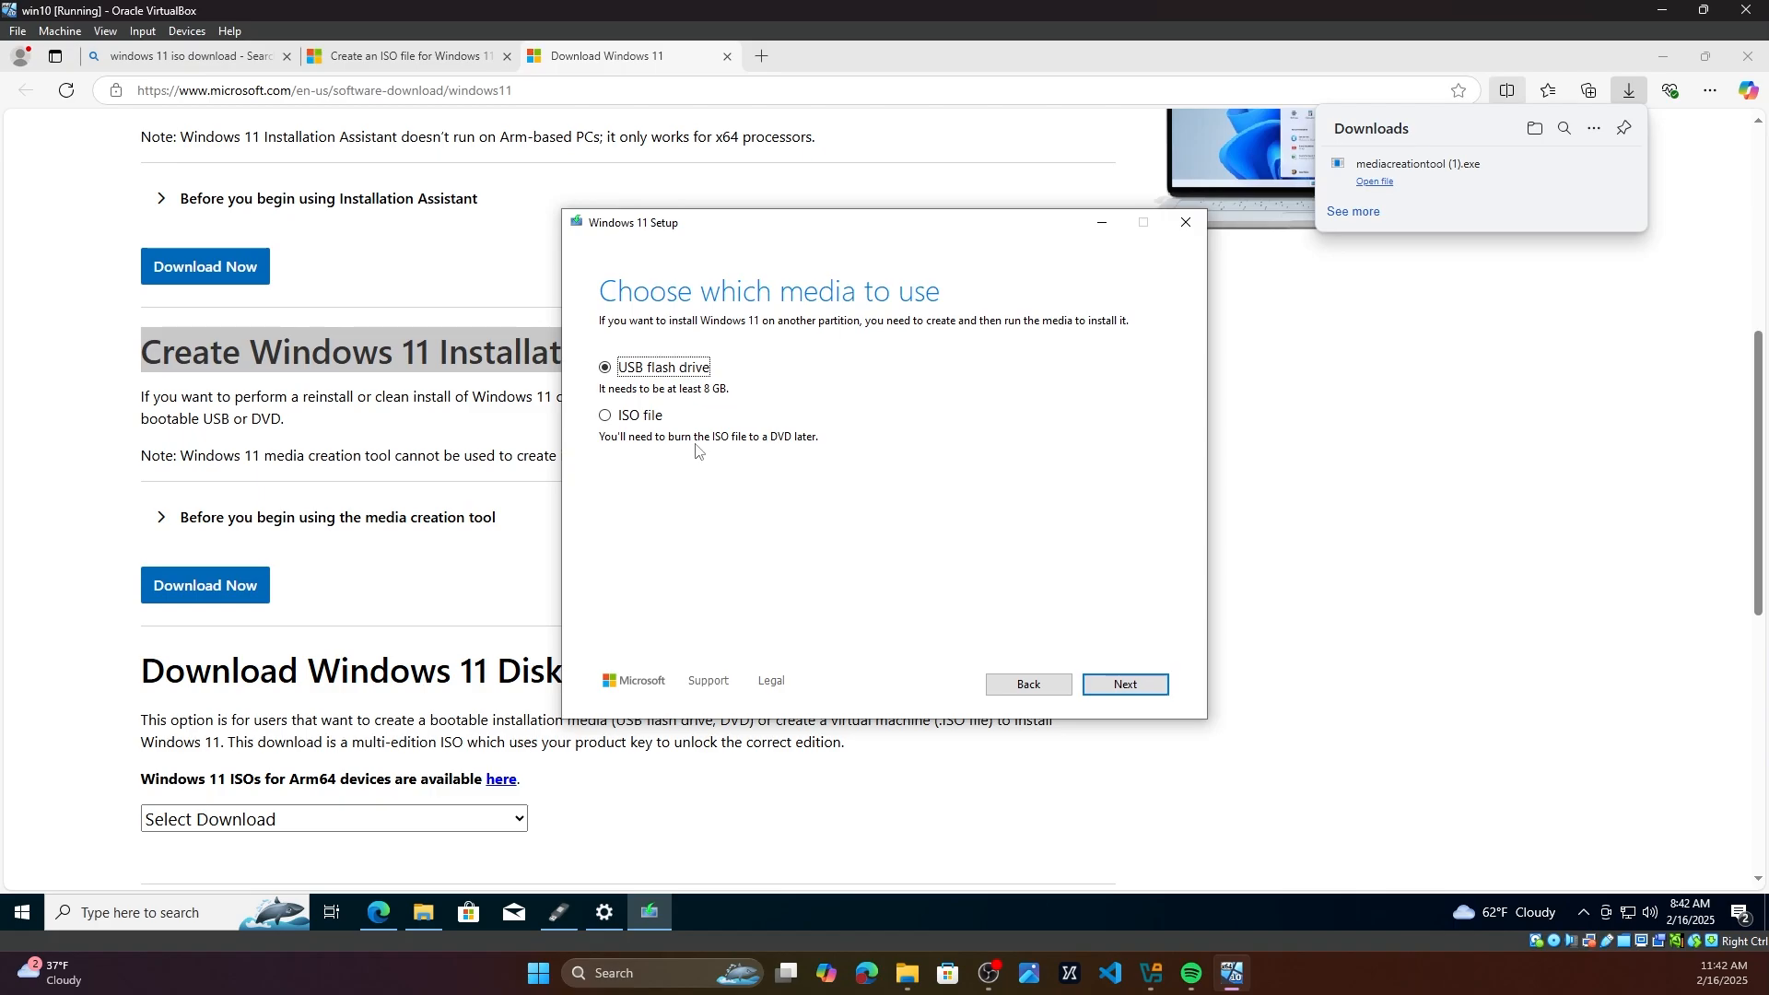
pyautogui.click(636, 416)
pyautogui.click(1110, 687)
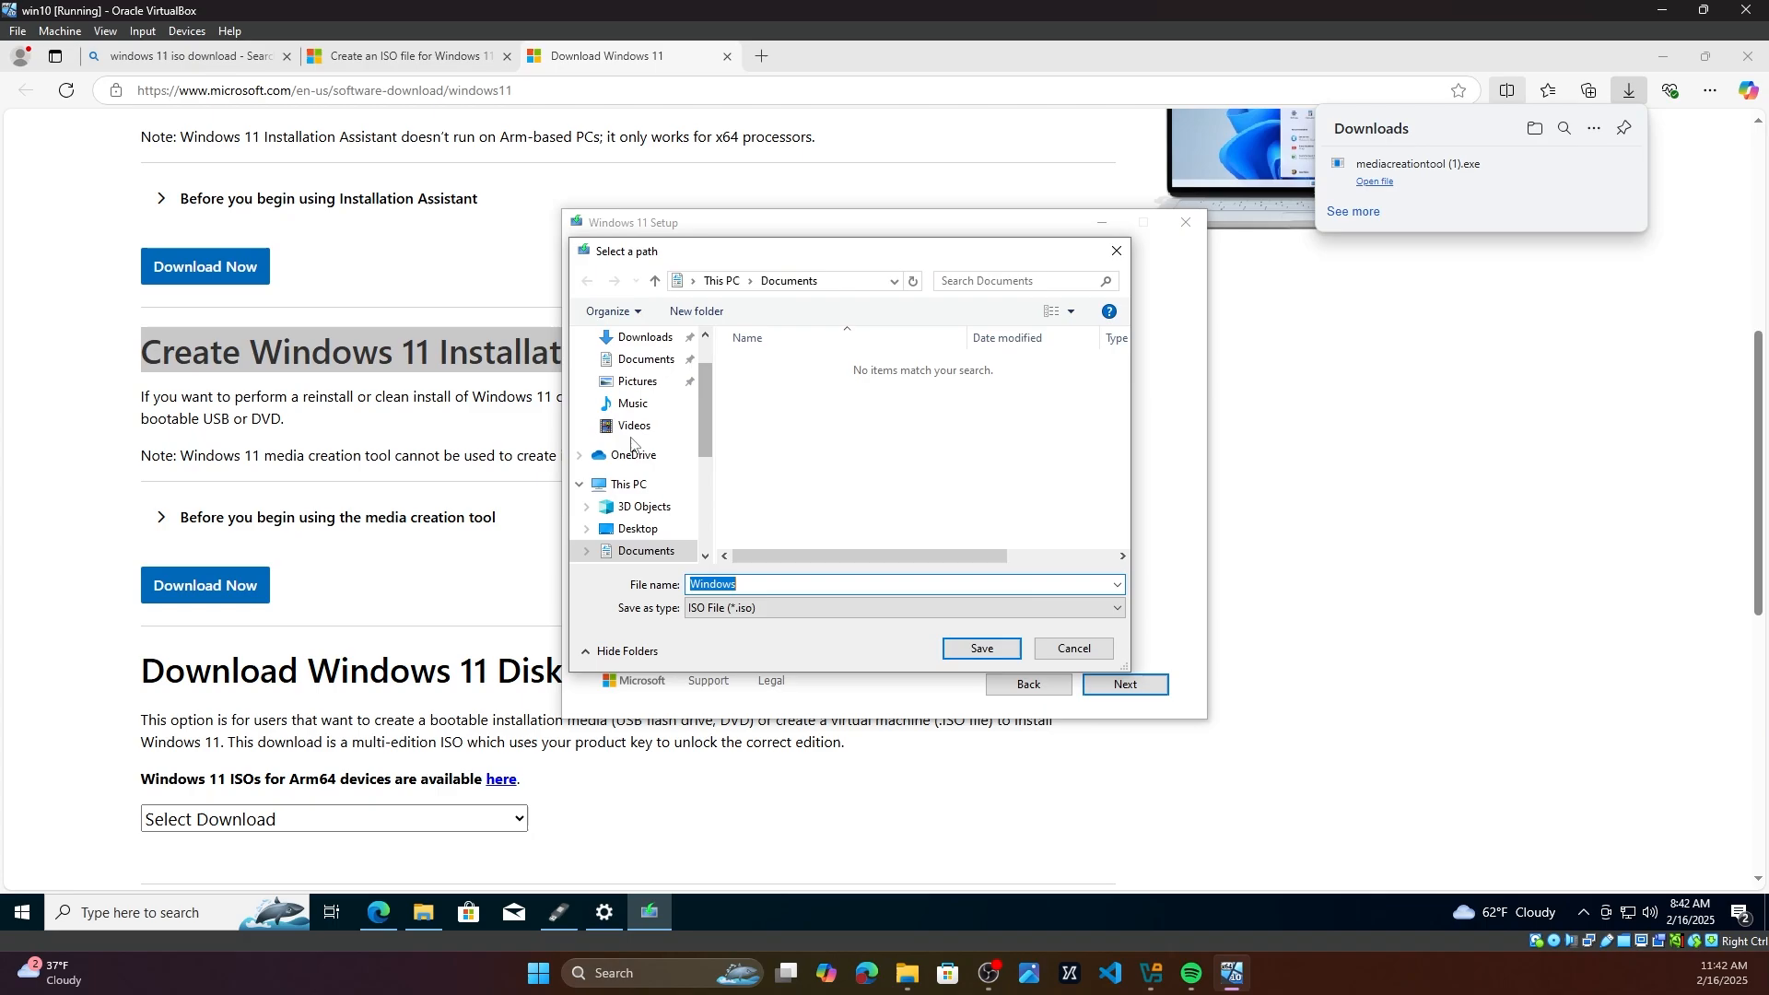
# Step: Save the ISO in the Downloads folder under the file name Windows112
pyautogui.click(645, 396)
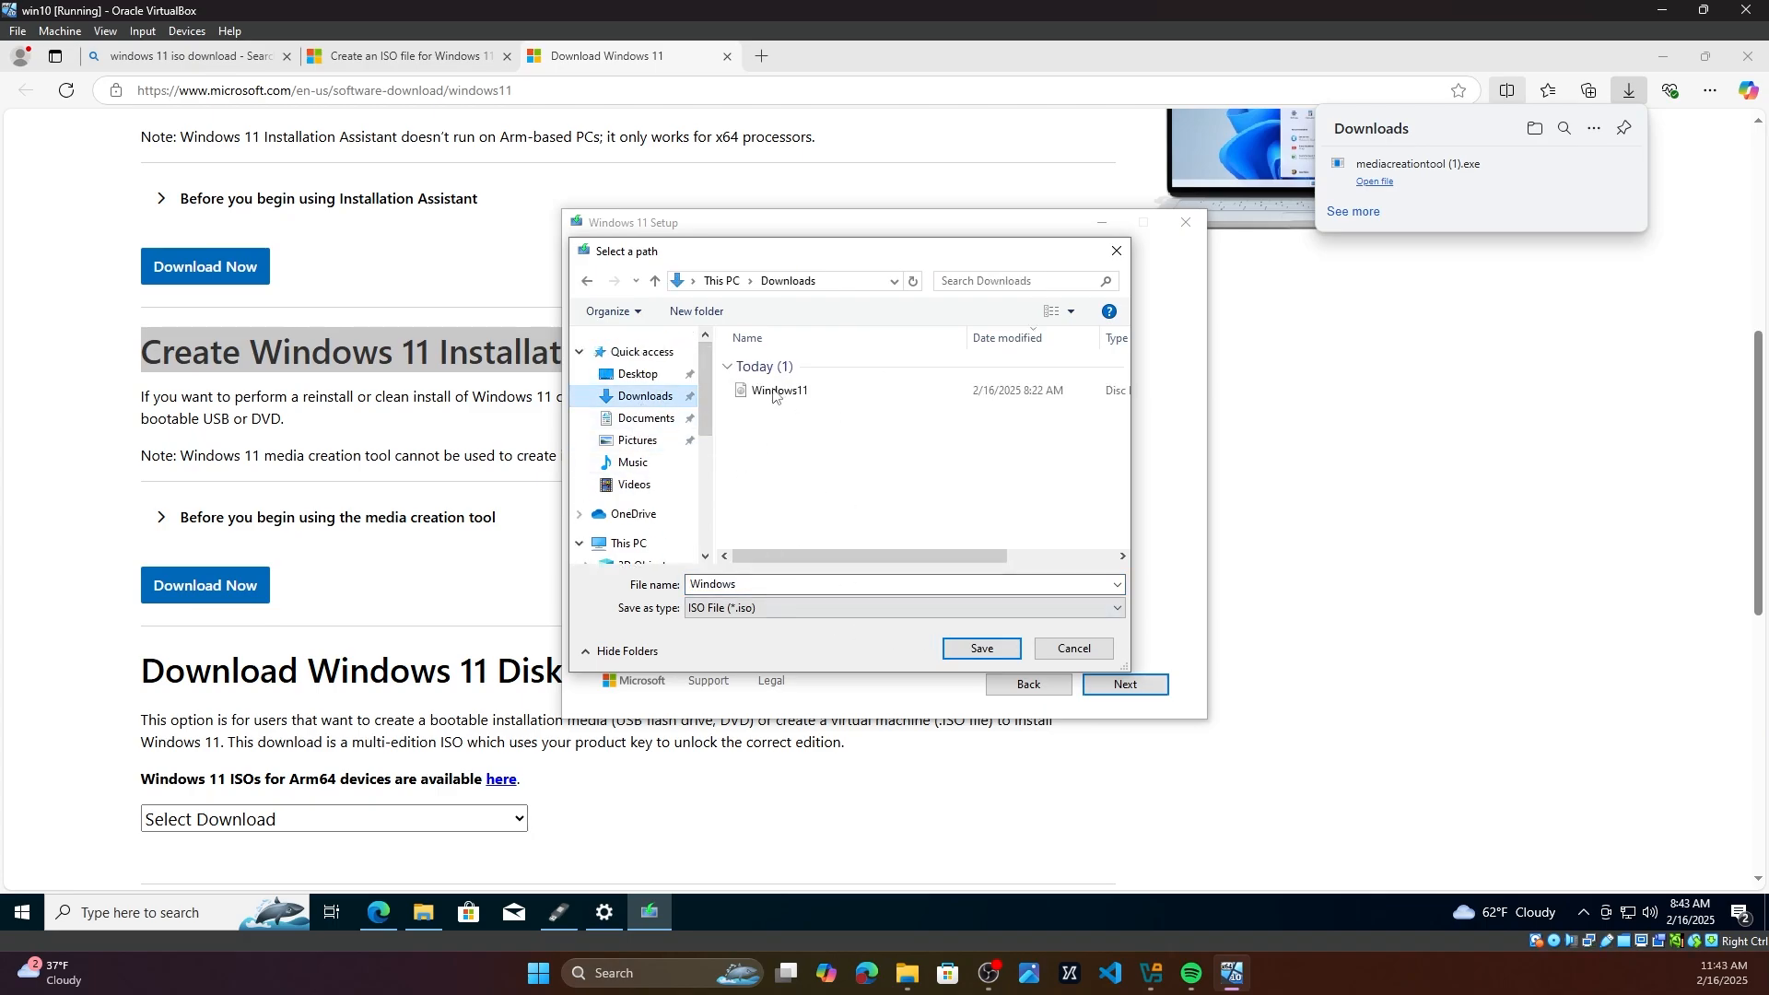
pyautogui.click(781, 392)
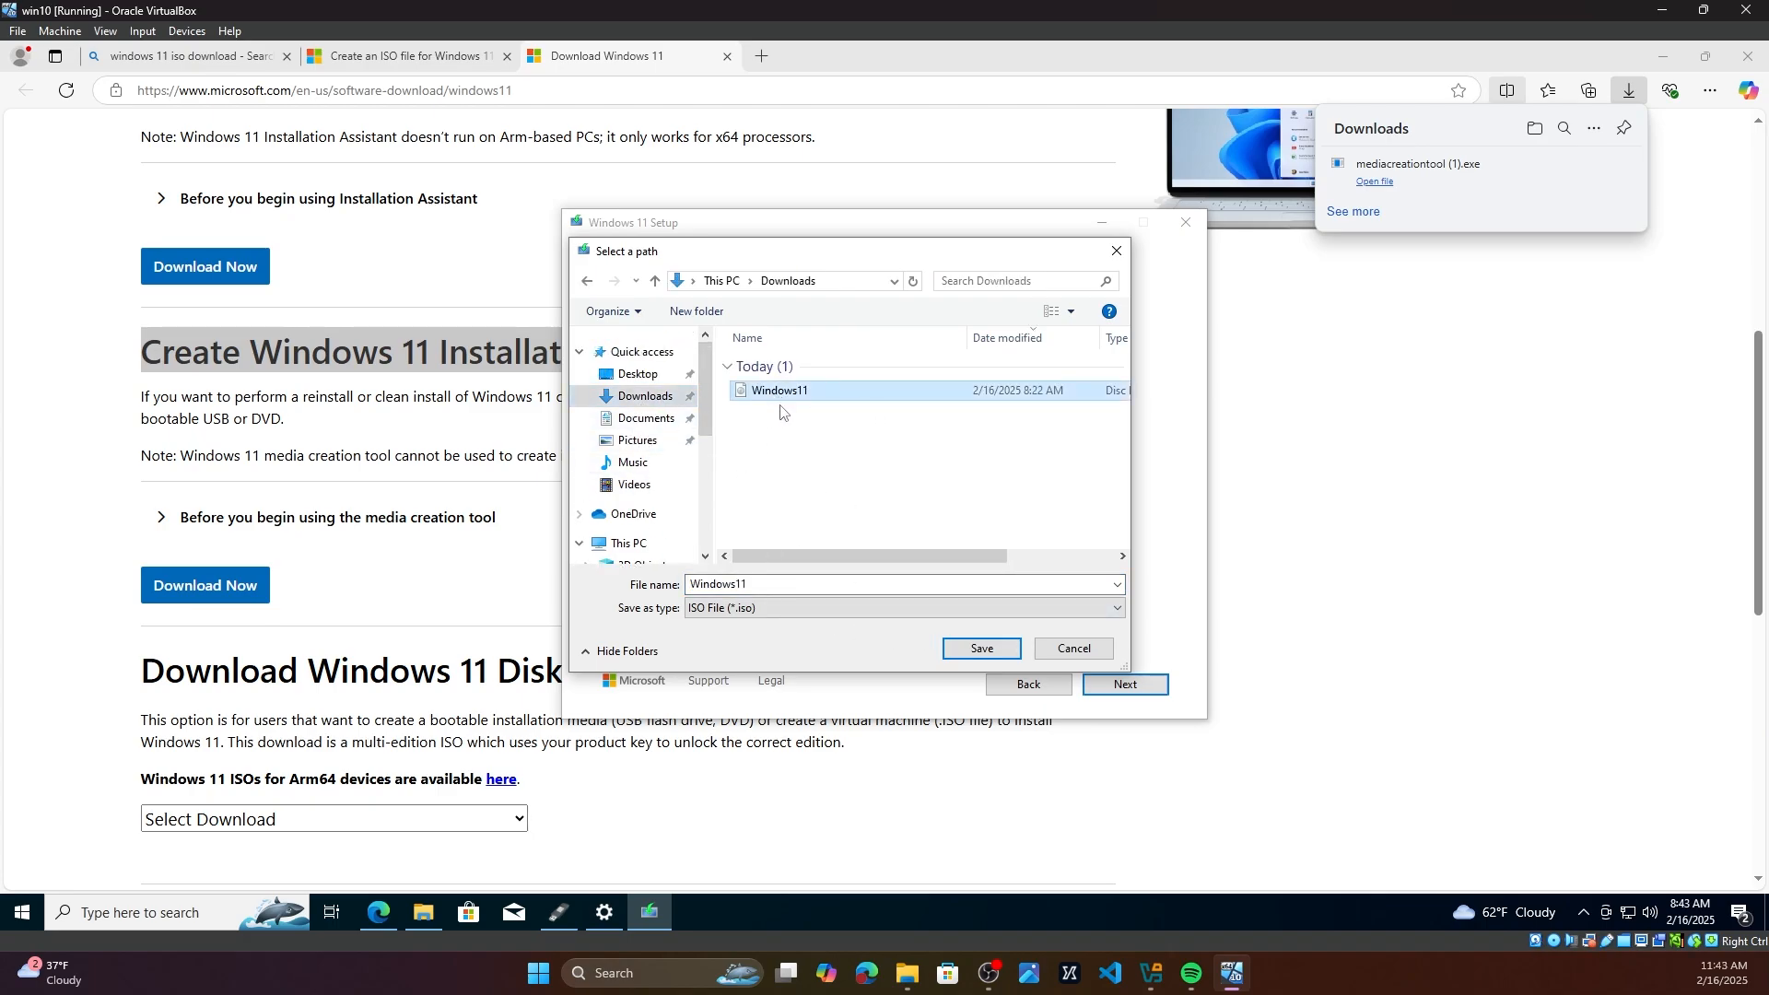
pyautogui.click(983, 649)
pyautogui.click(790, 585)
pyautogui.click(795, 584)
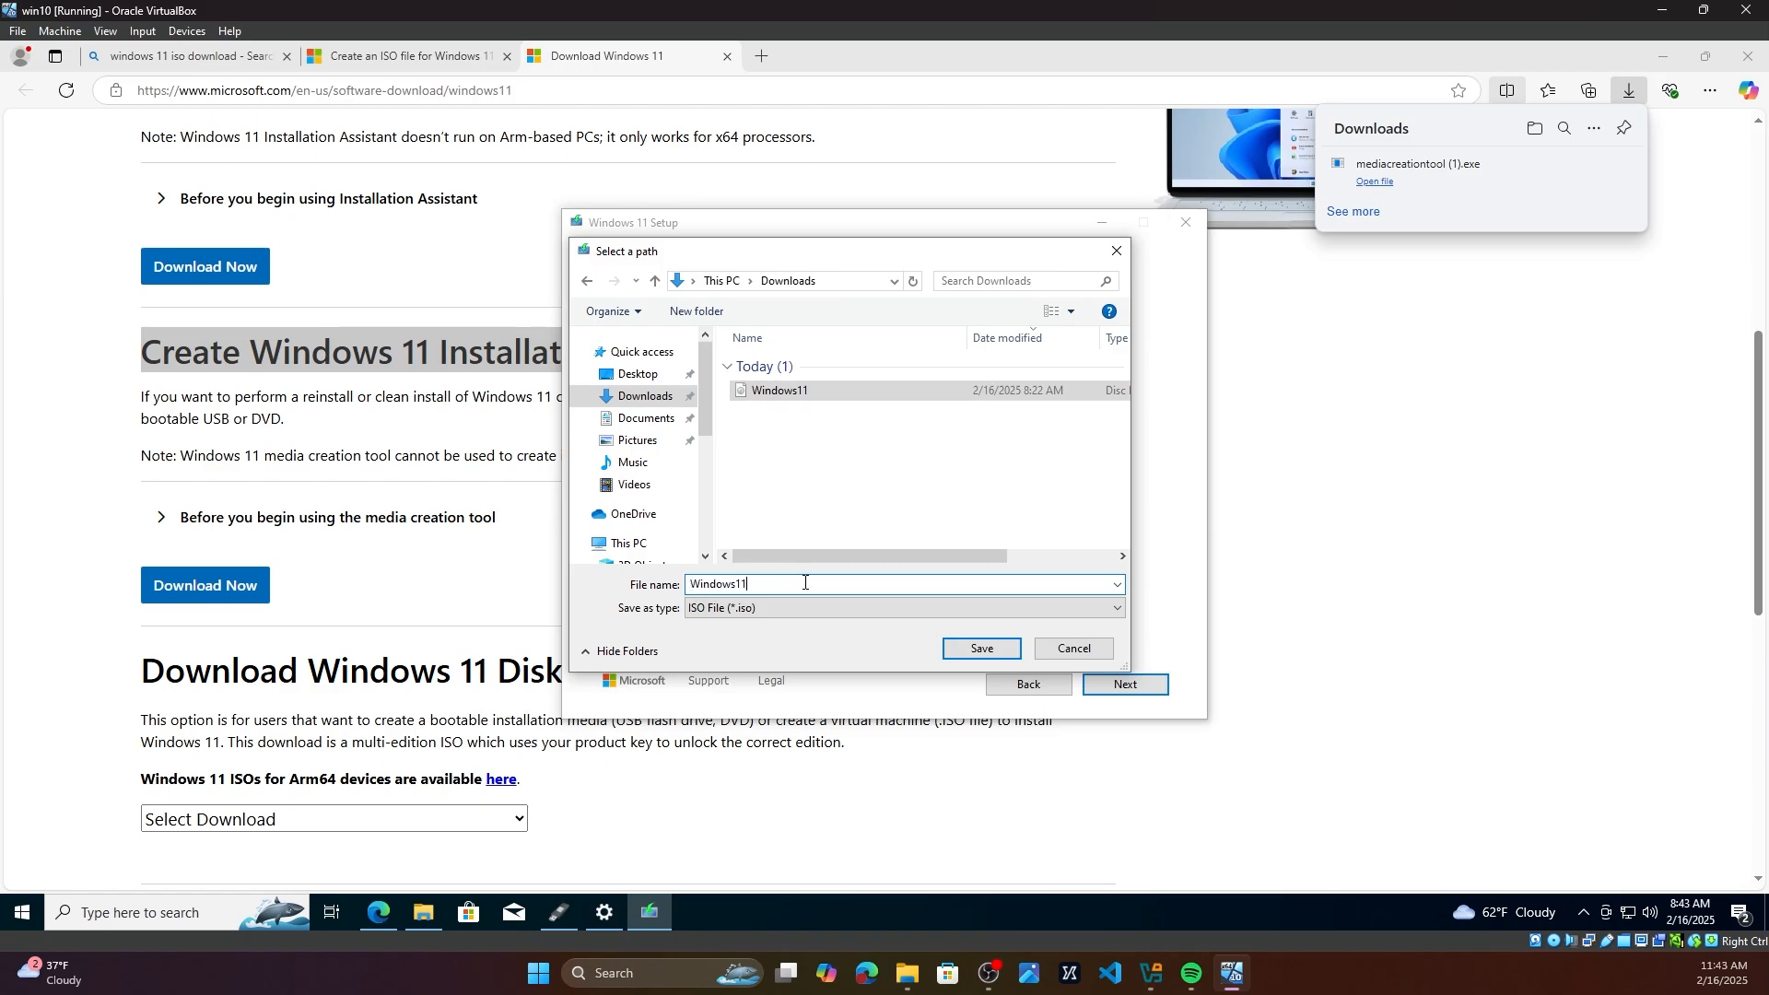
pyautogui.write('2')
pyautogui.click(983, 649)
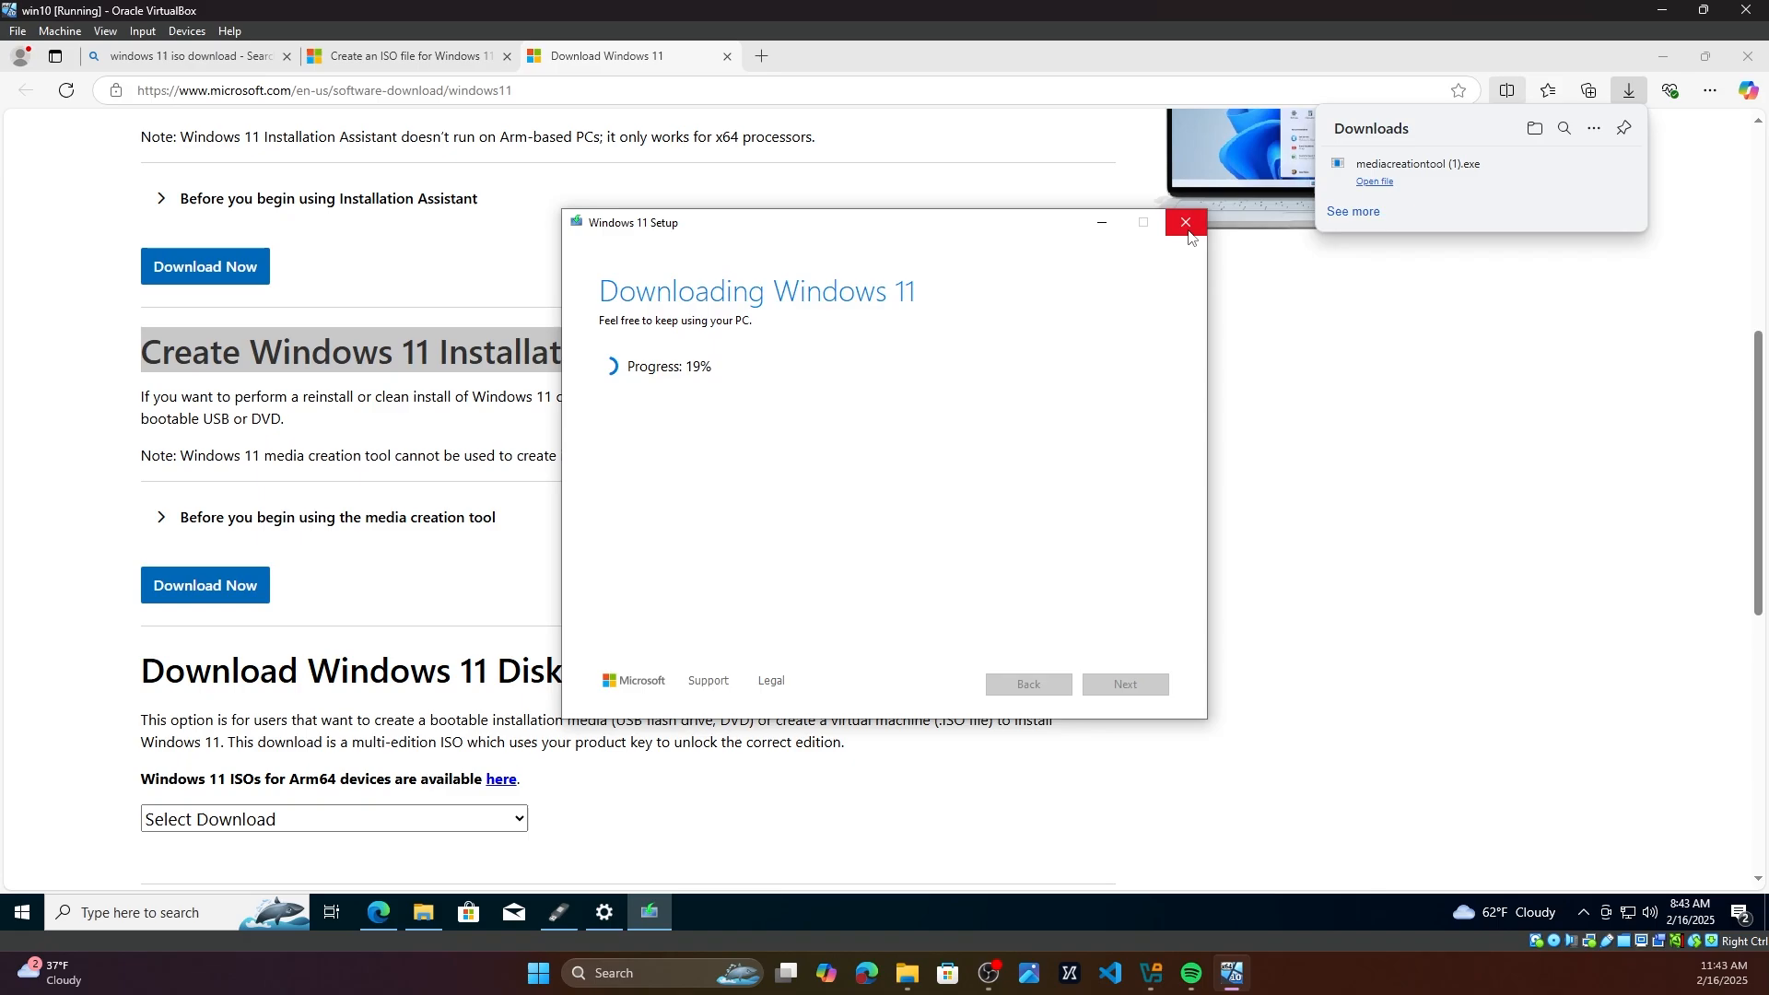
# Step: Open File Explorer and look through the files in the Downloads folder
pyautogui.click(1188, 237)
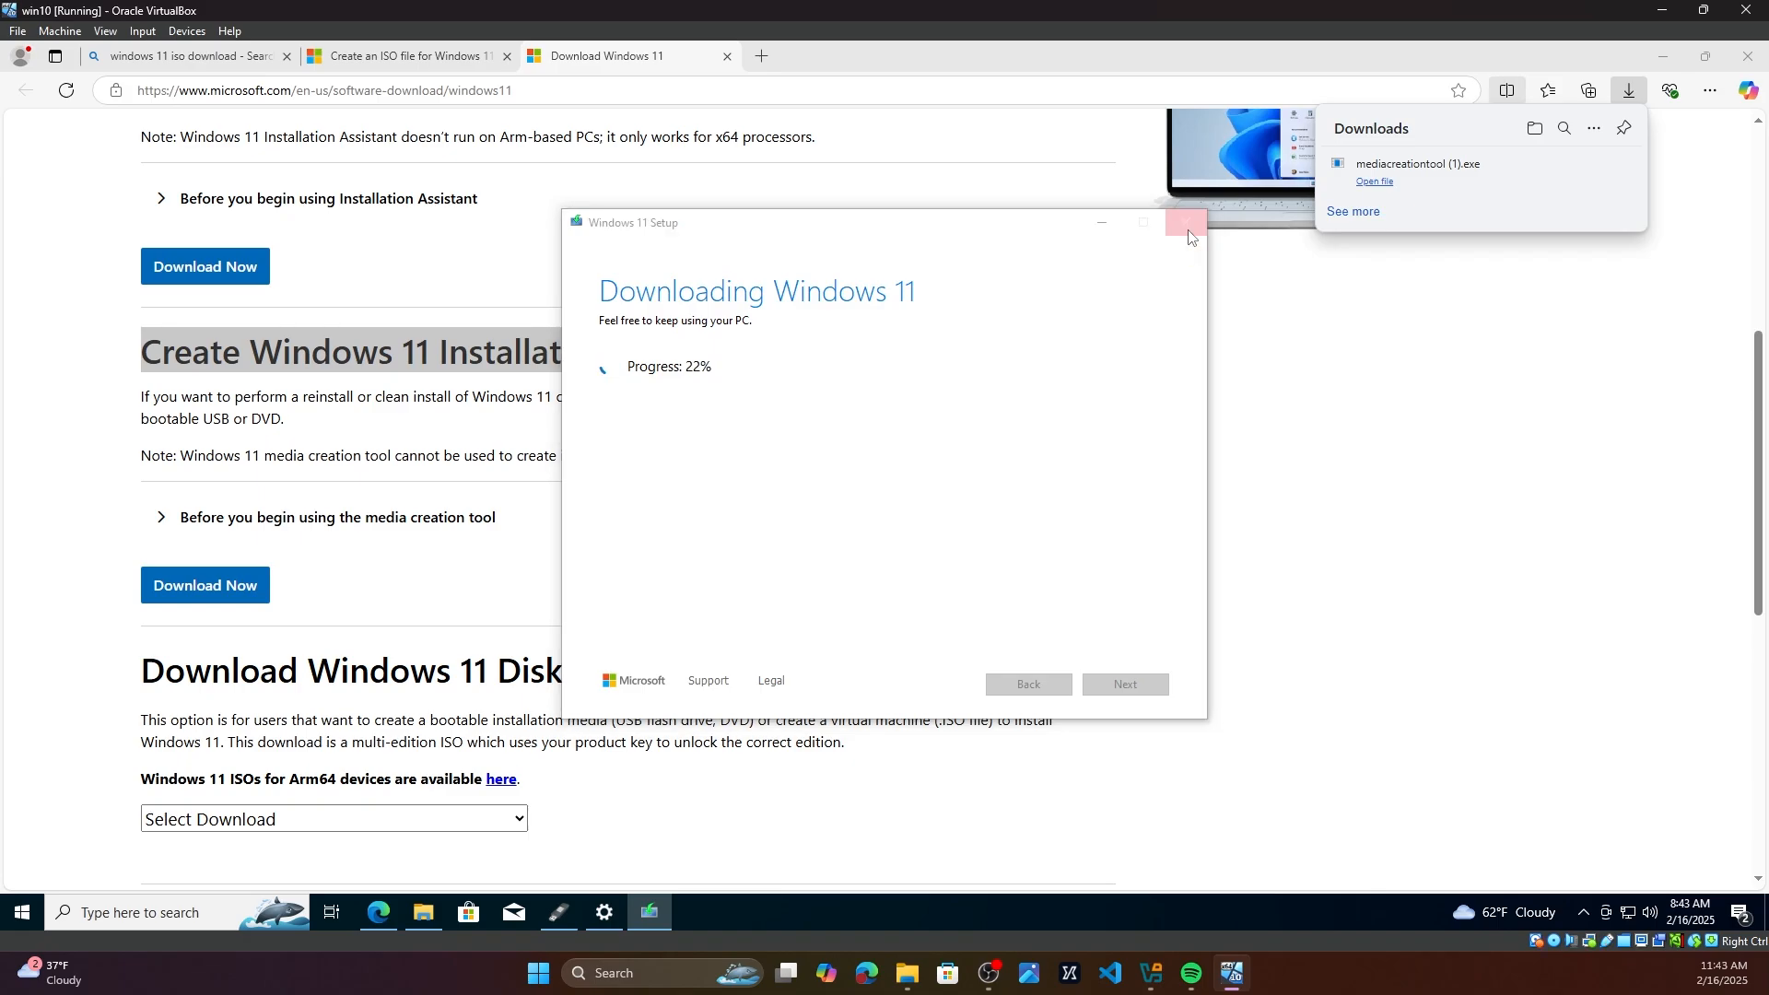
pyautogui.click(903, 544)
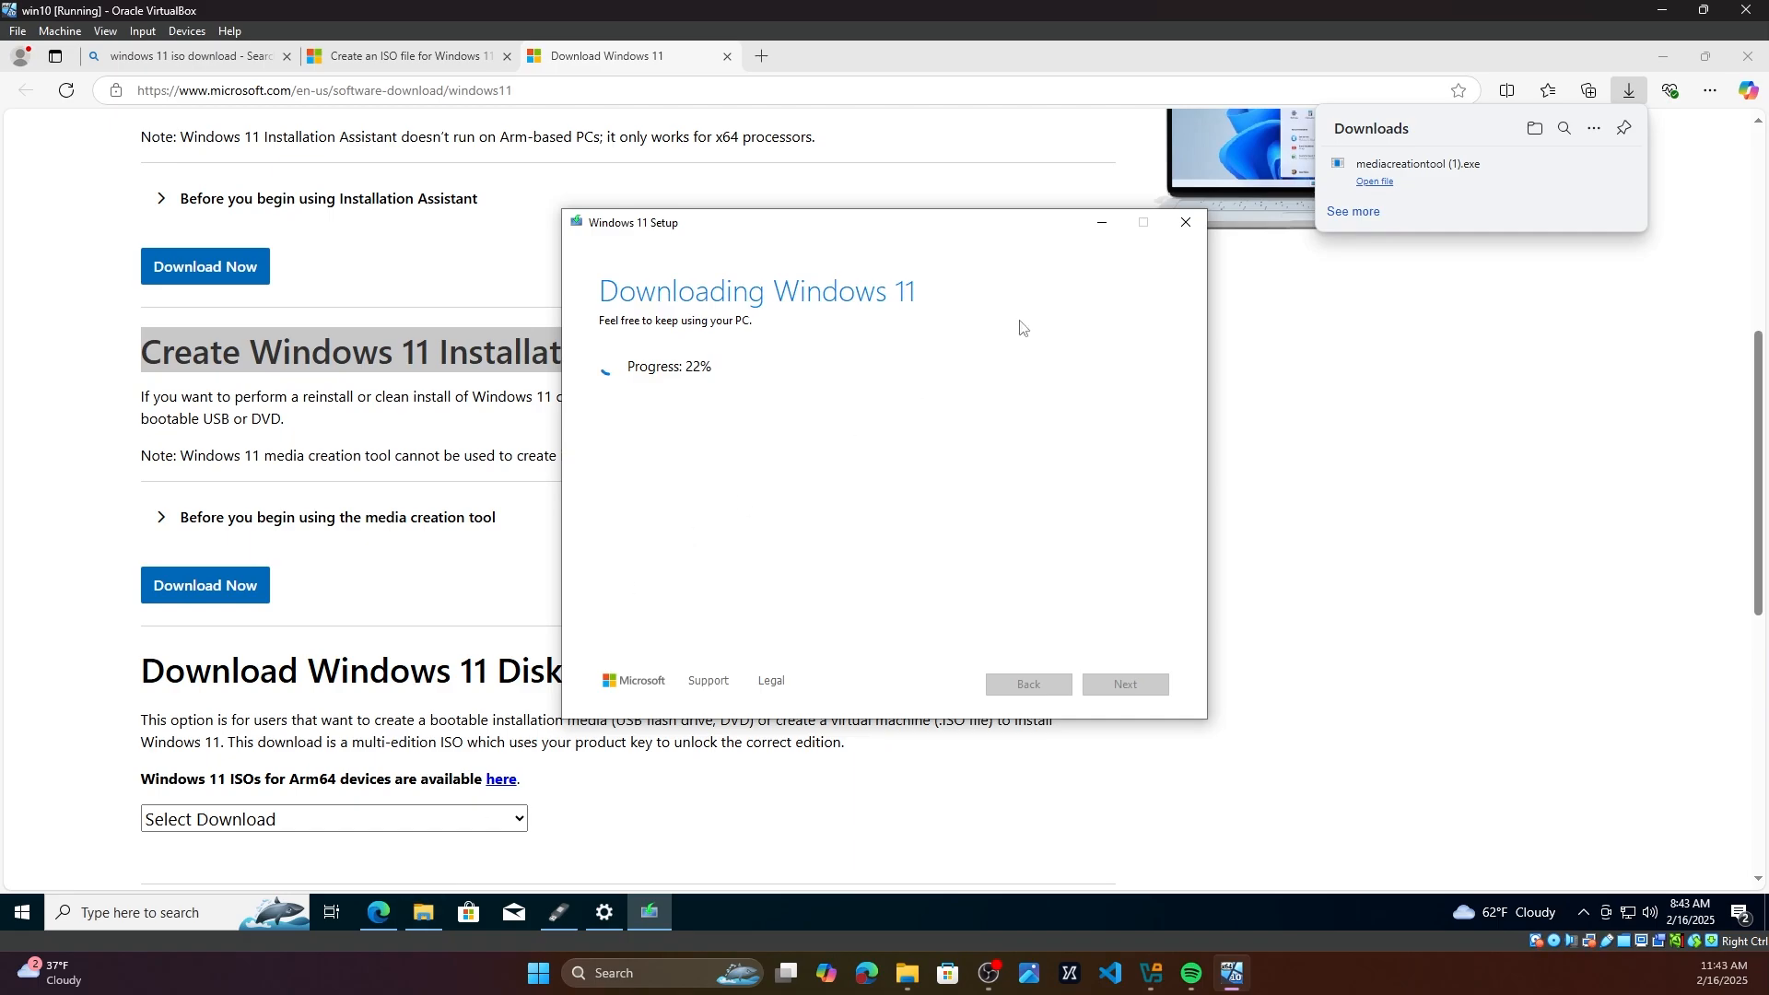
pyautogui.click(422, 902)
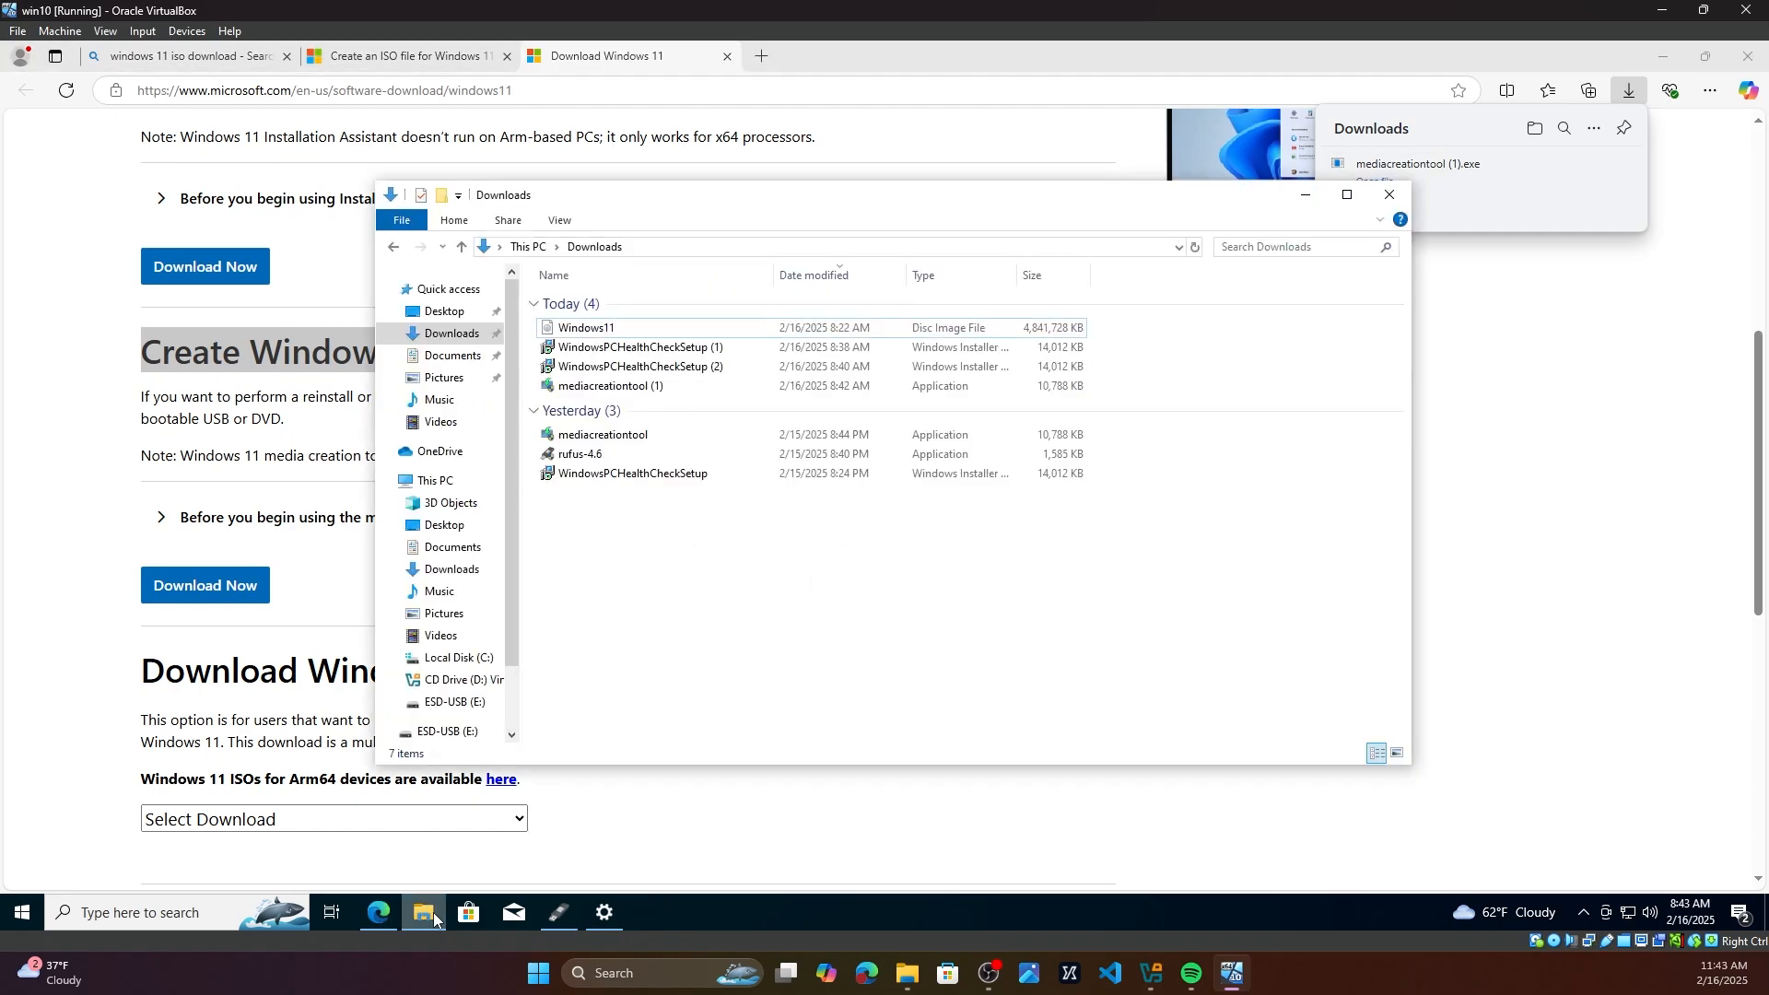
pyautogui.click(617, 330)
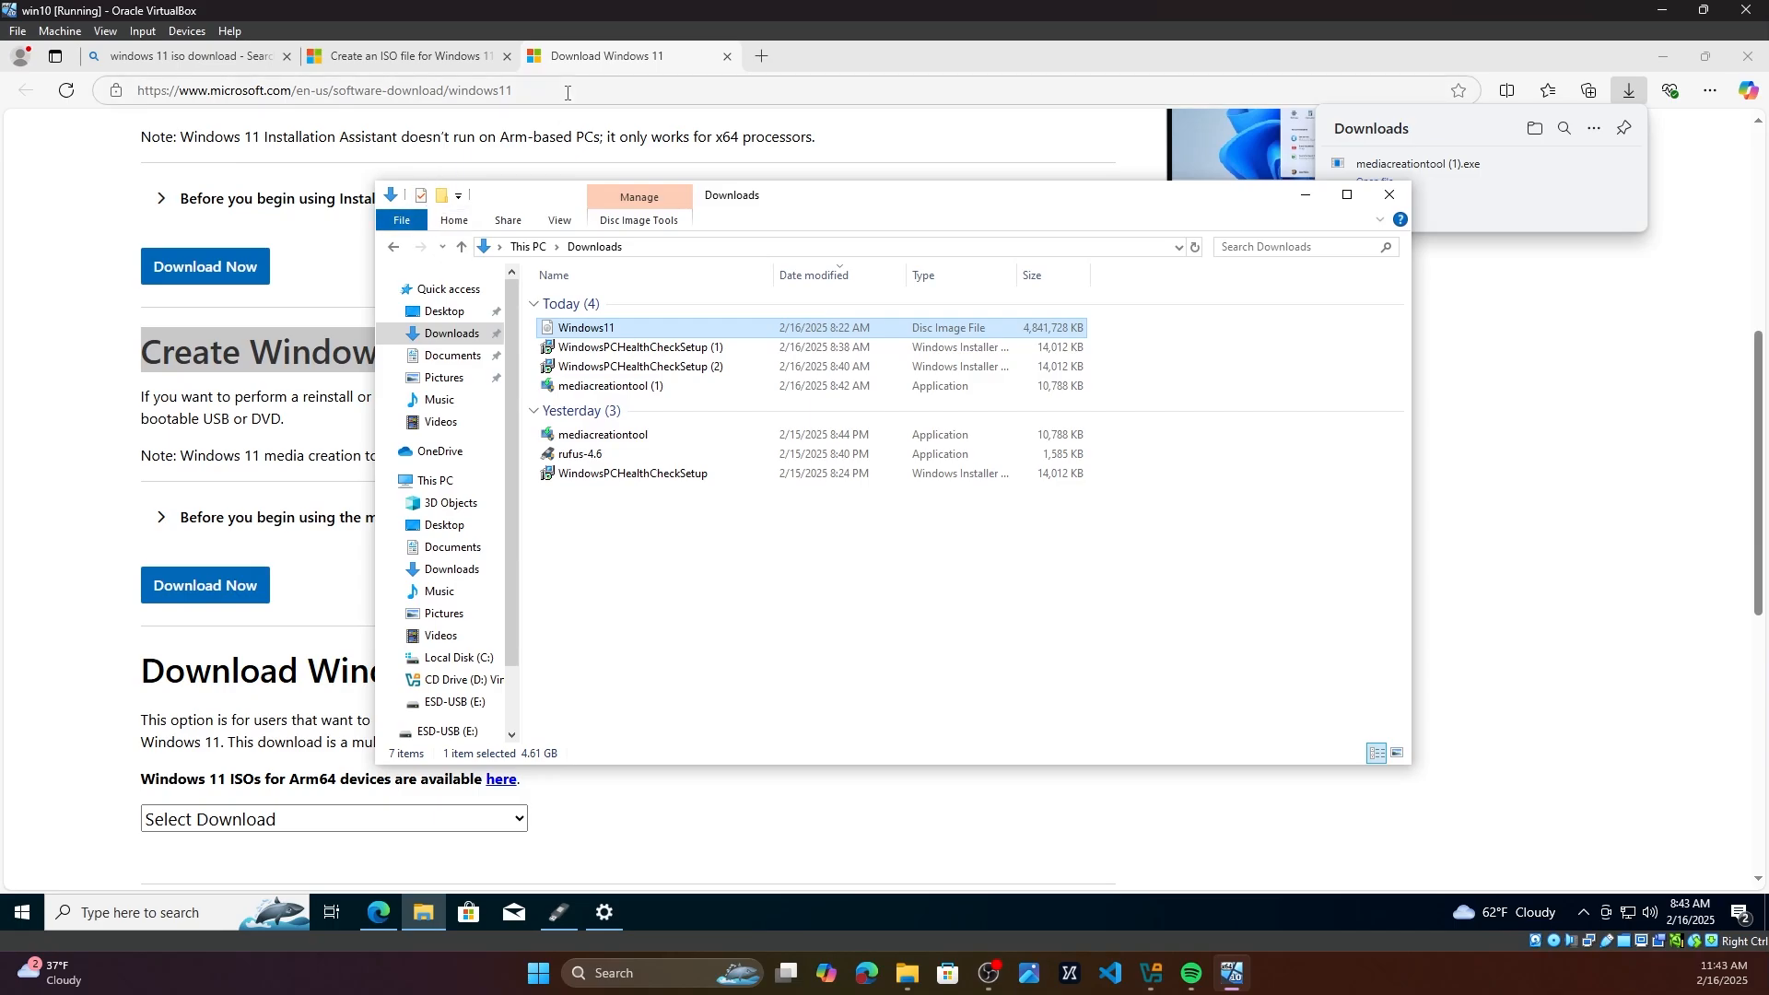
pyautogui.click(598, 463)
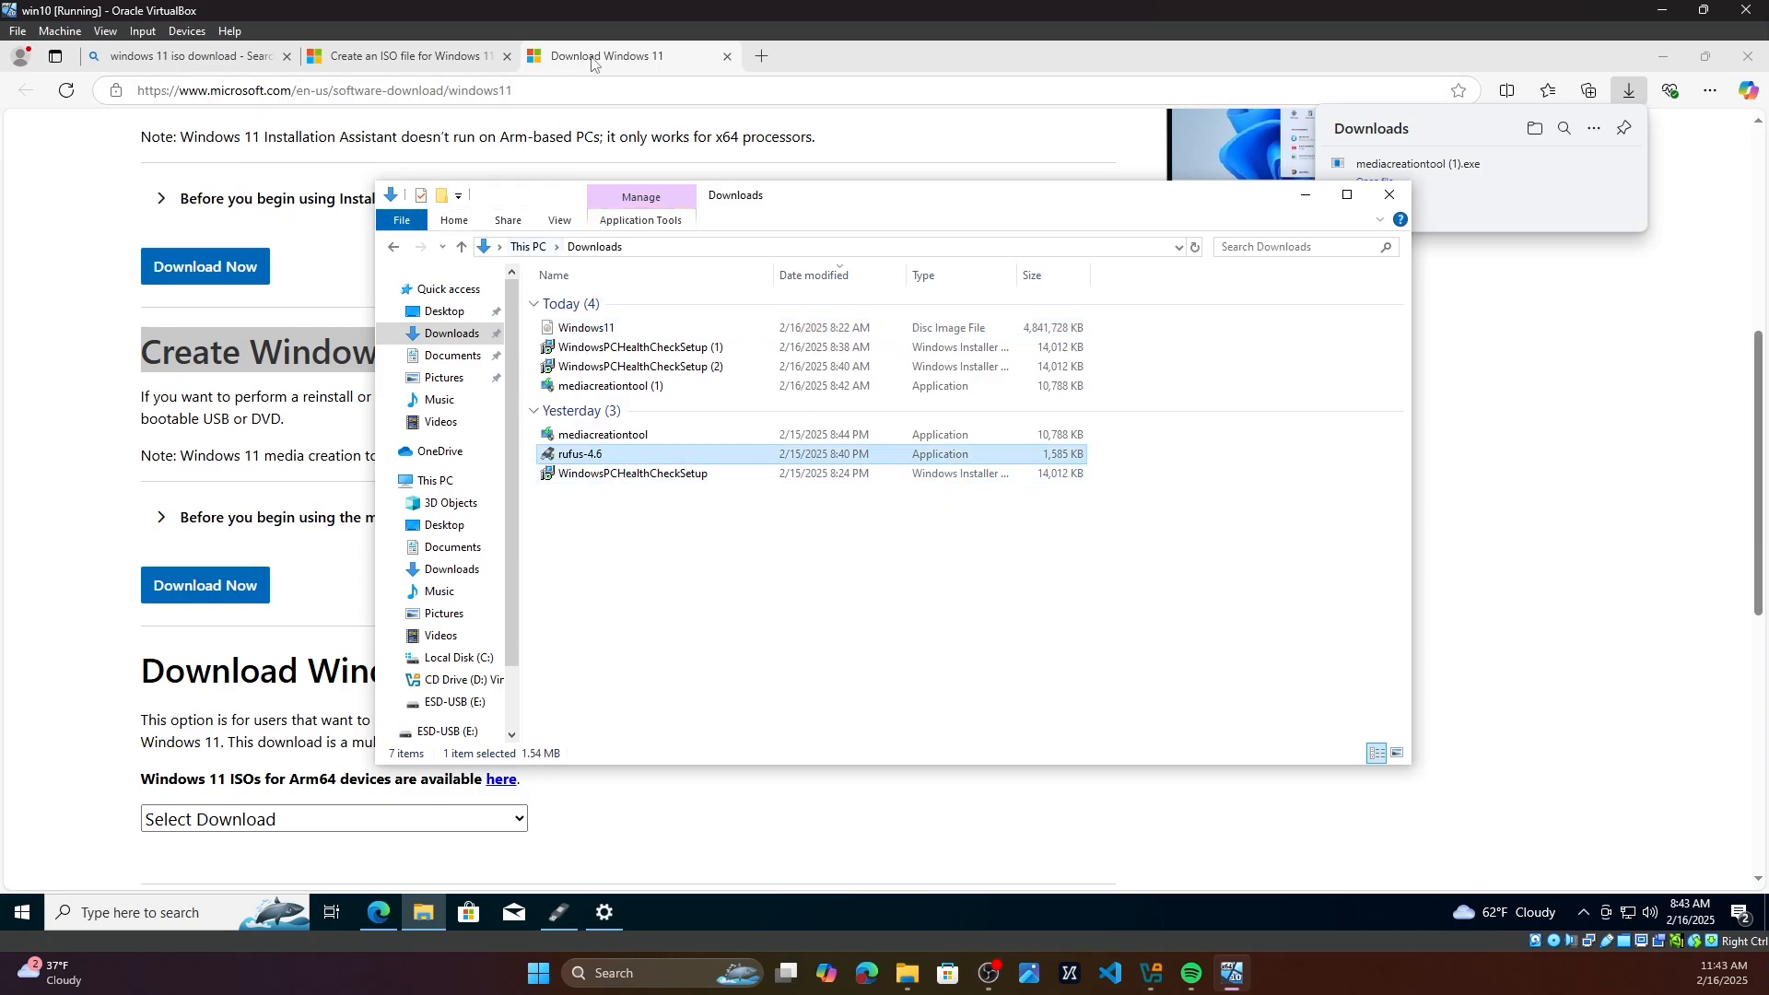
# Step: Go to google.com and search for rufus
pyautogui.click(573, 90)
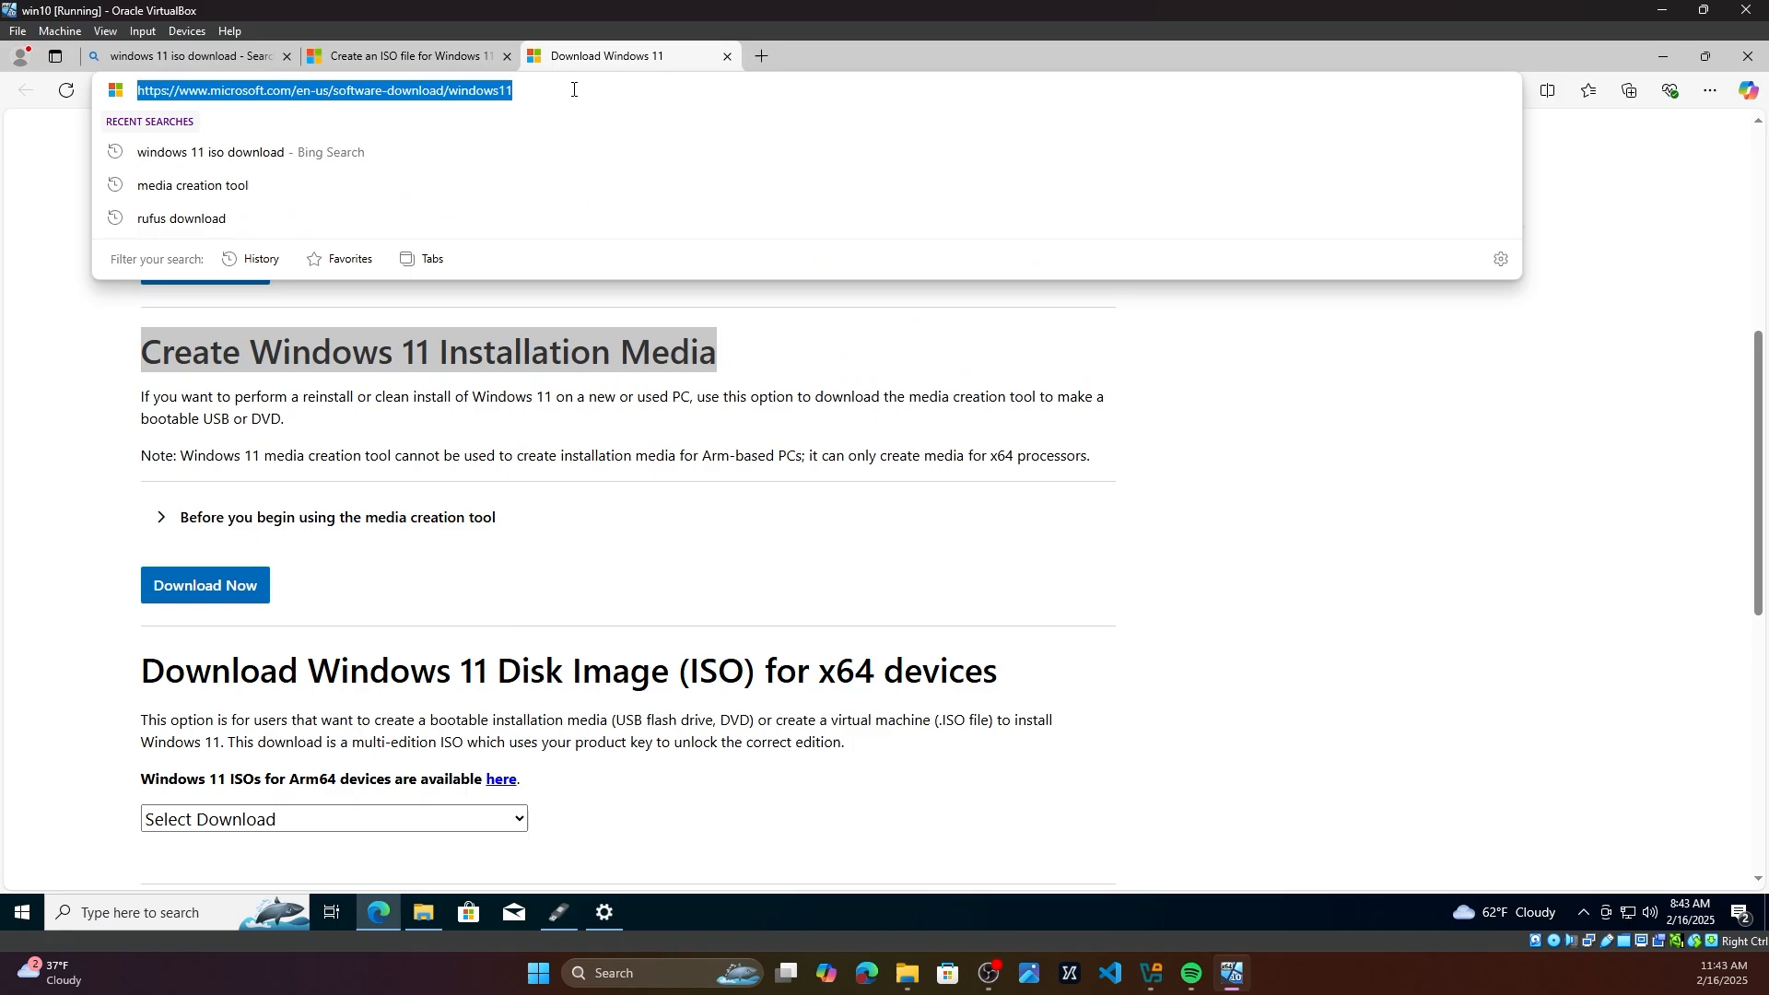
pyautogui.write('google.com')
pyautogui.press('Return')
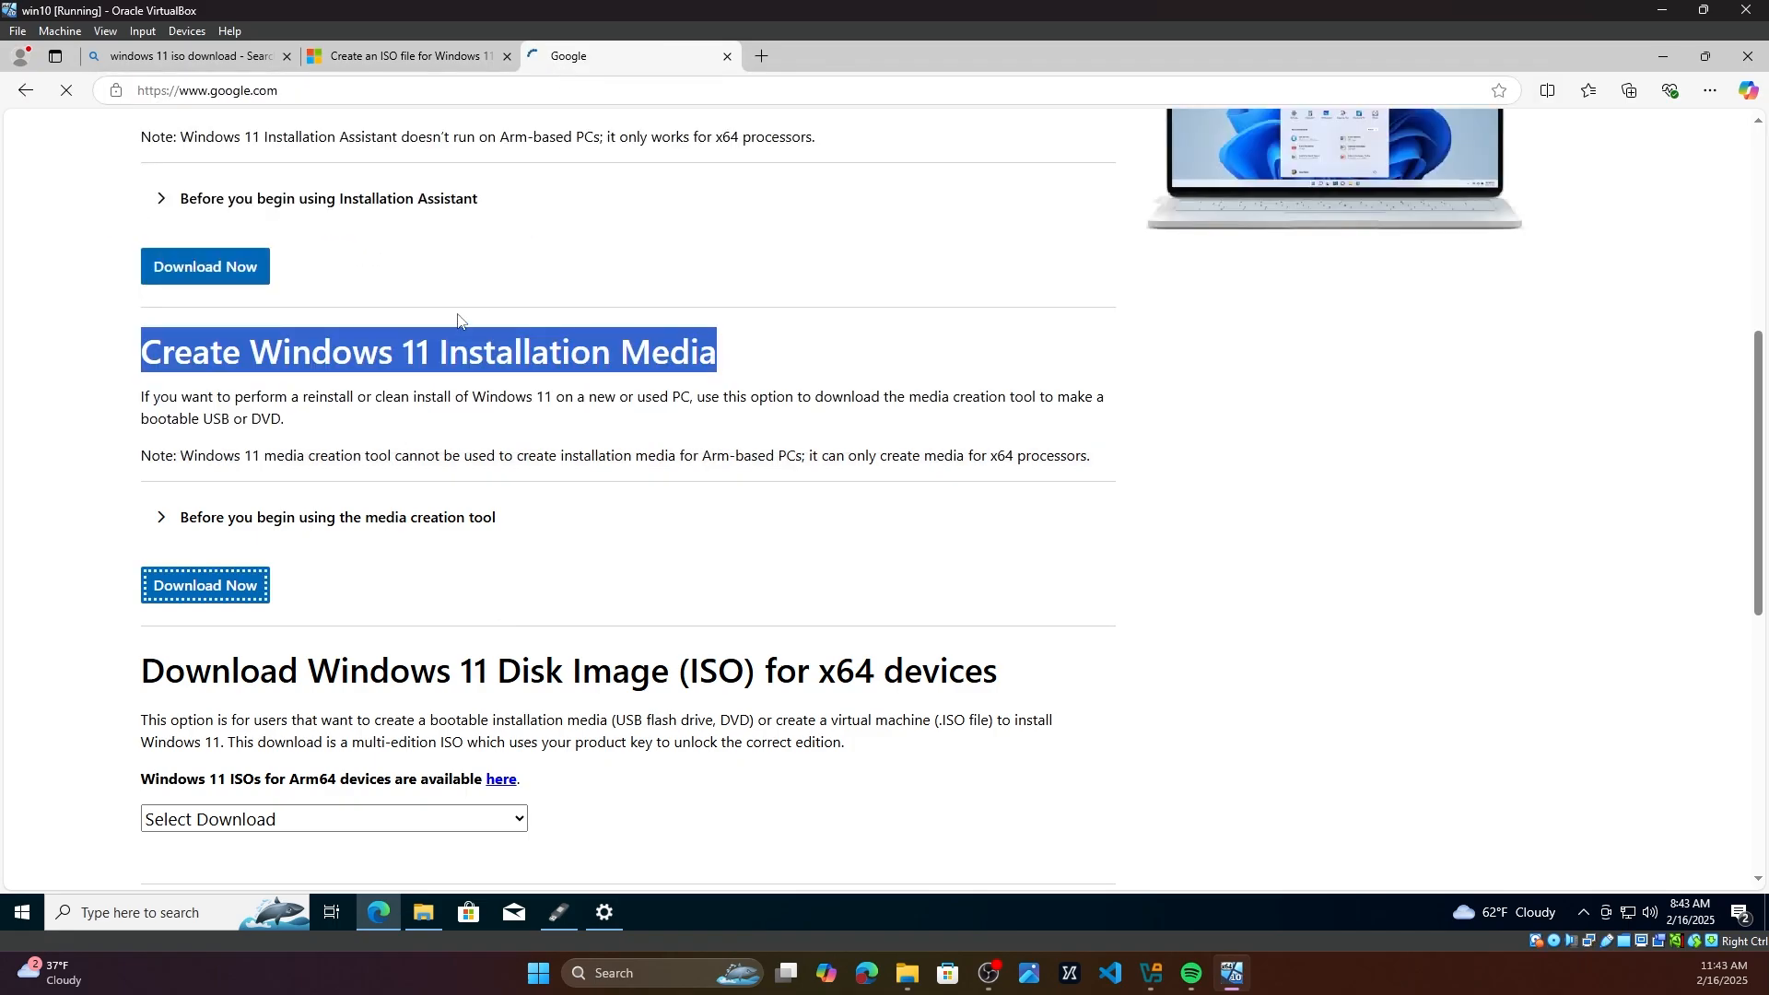
pyautogui.click(710, 485)
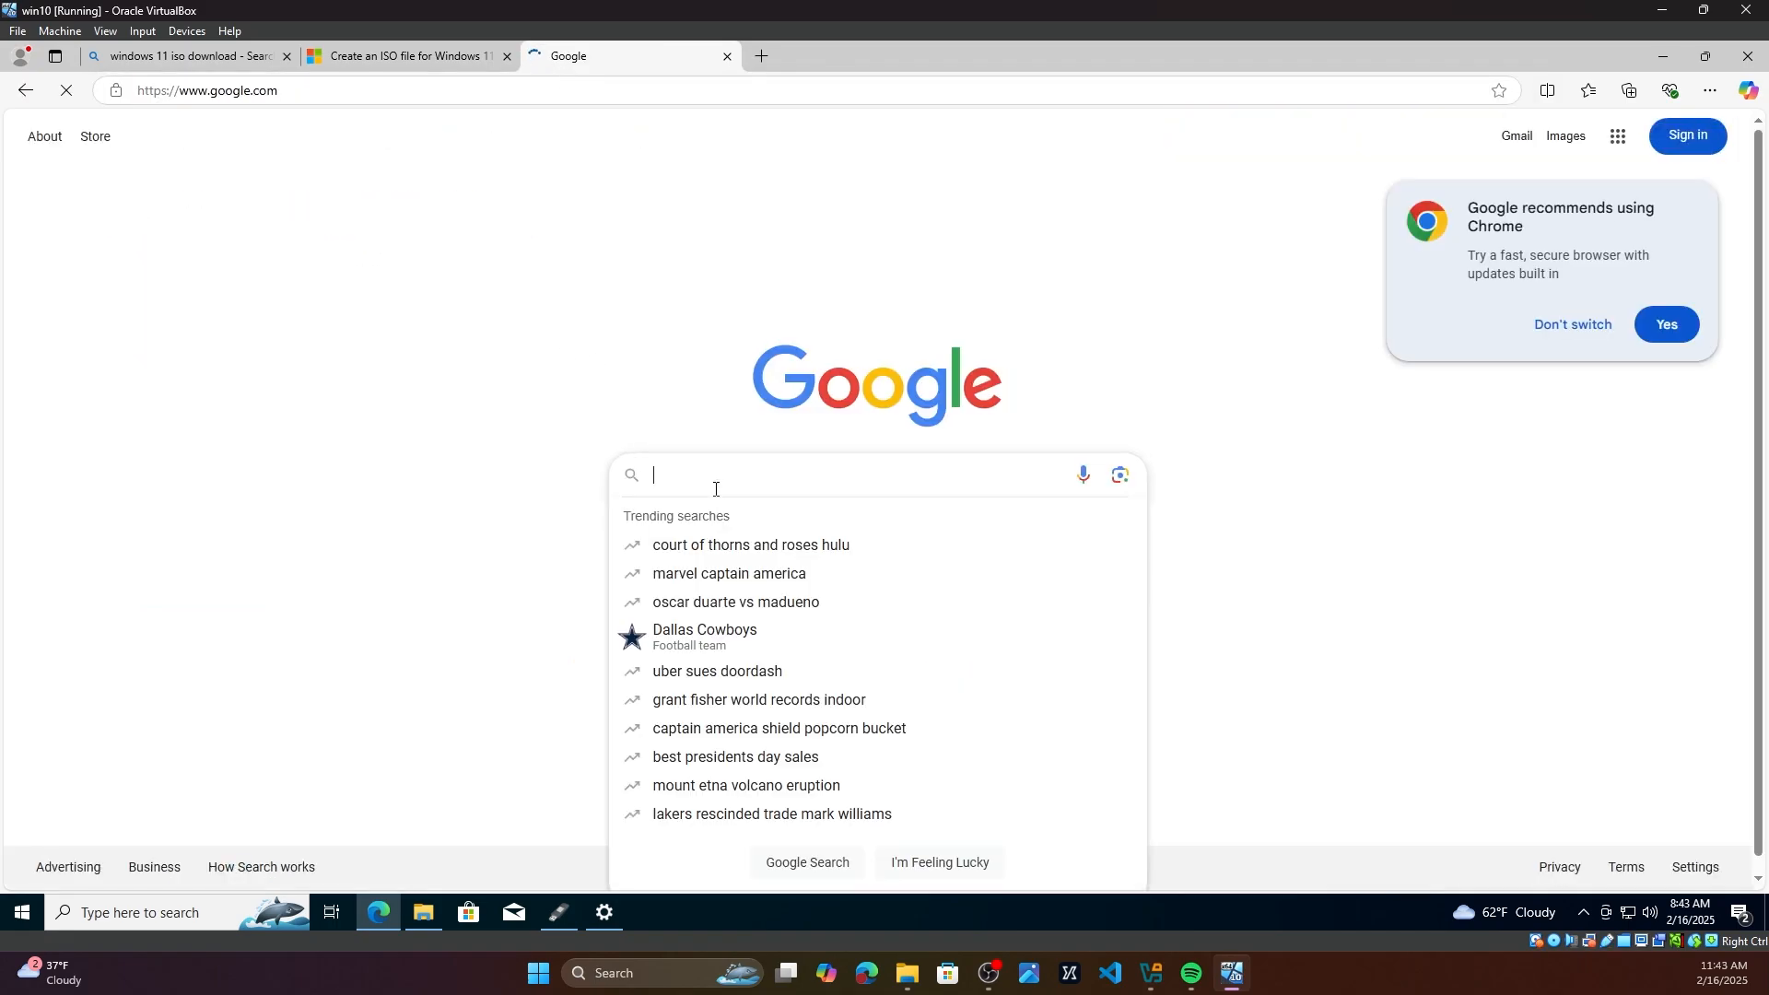
pyautogui.write('rufus')
pyautogui.press('Return')
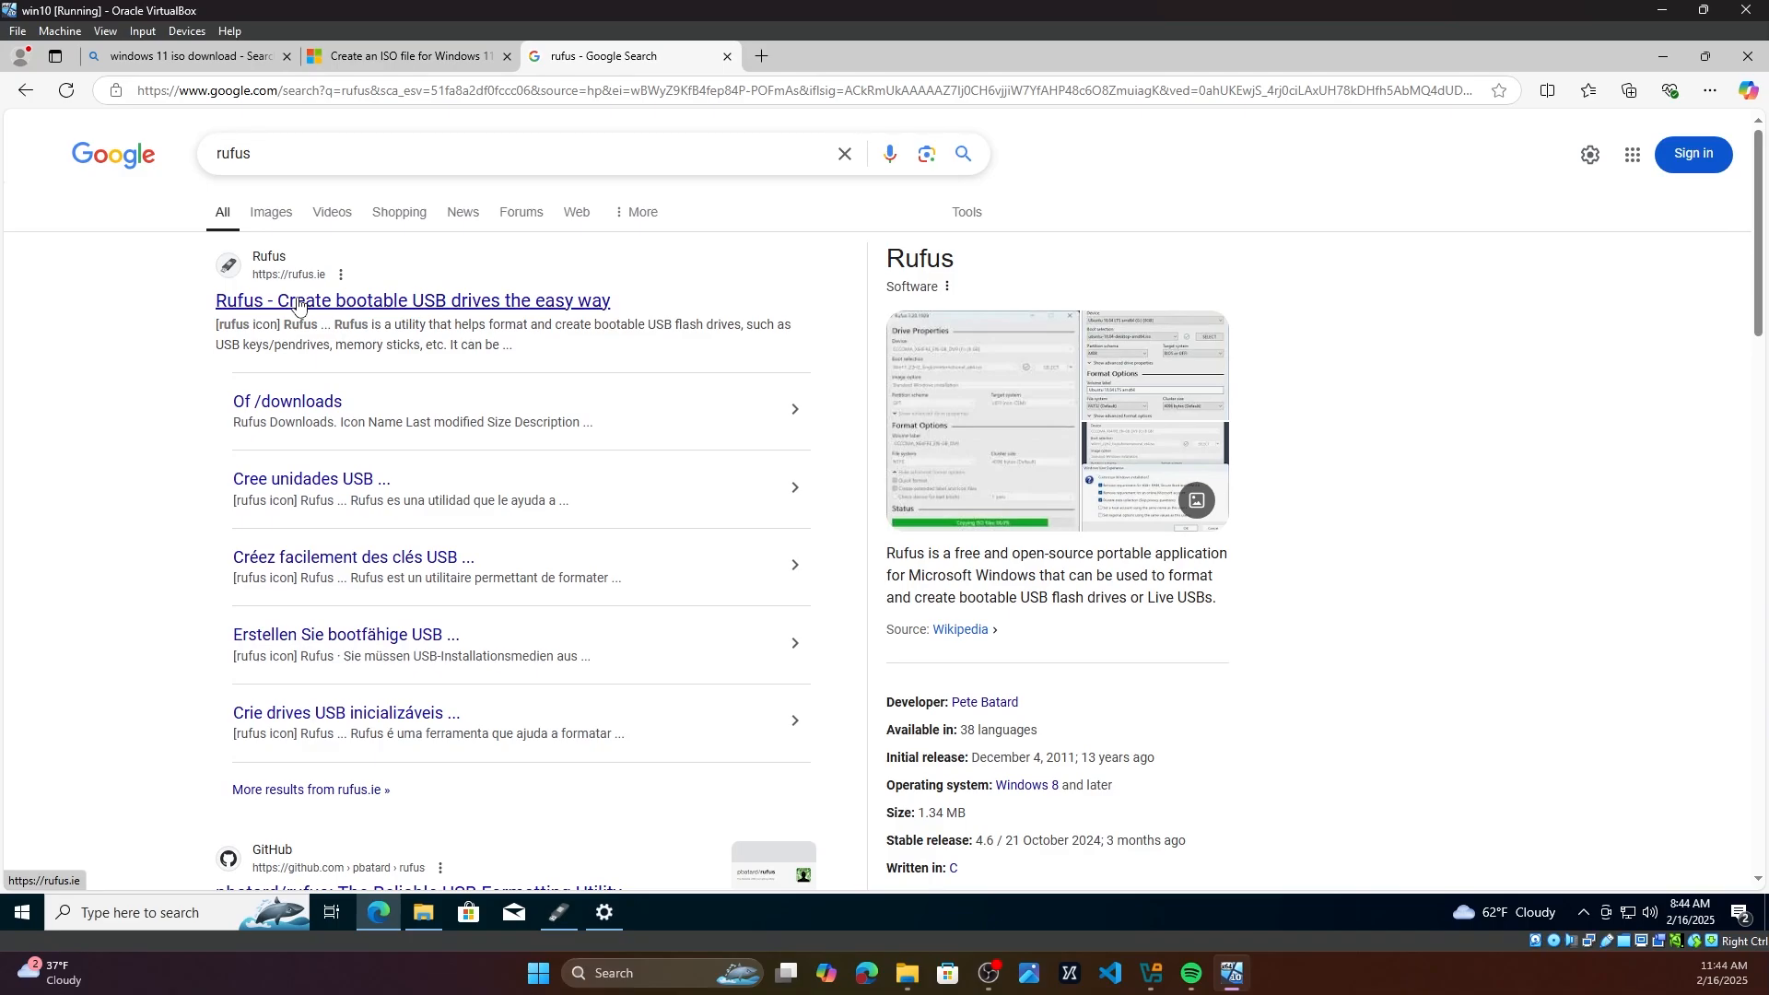
# Step: Open the Rufus website and download rufus-4.6.exe from the Latest releases list
pyautogui.click(298, 302)
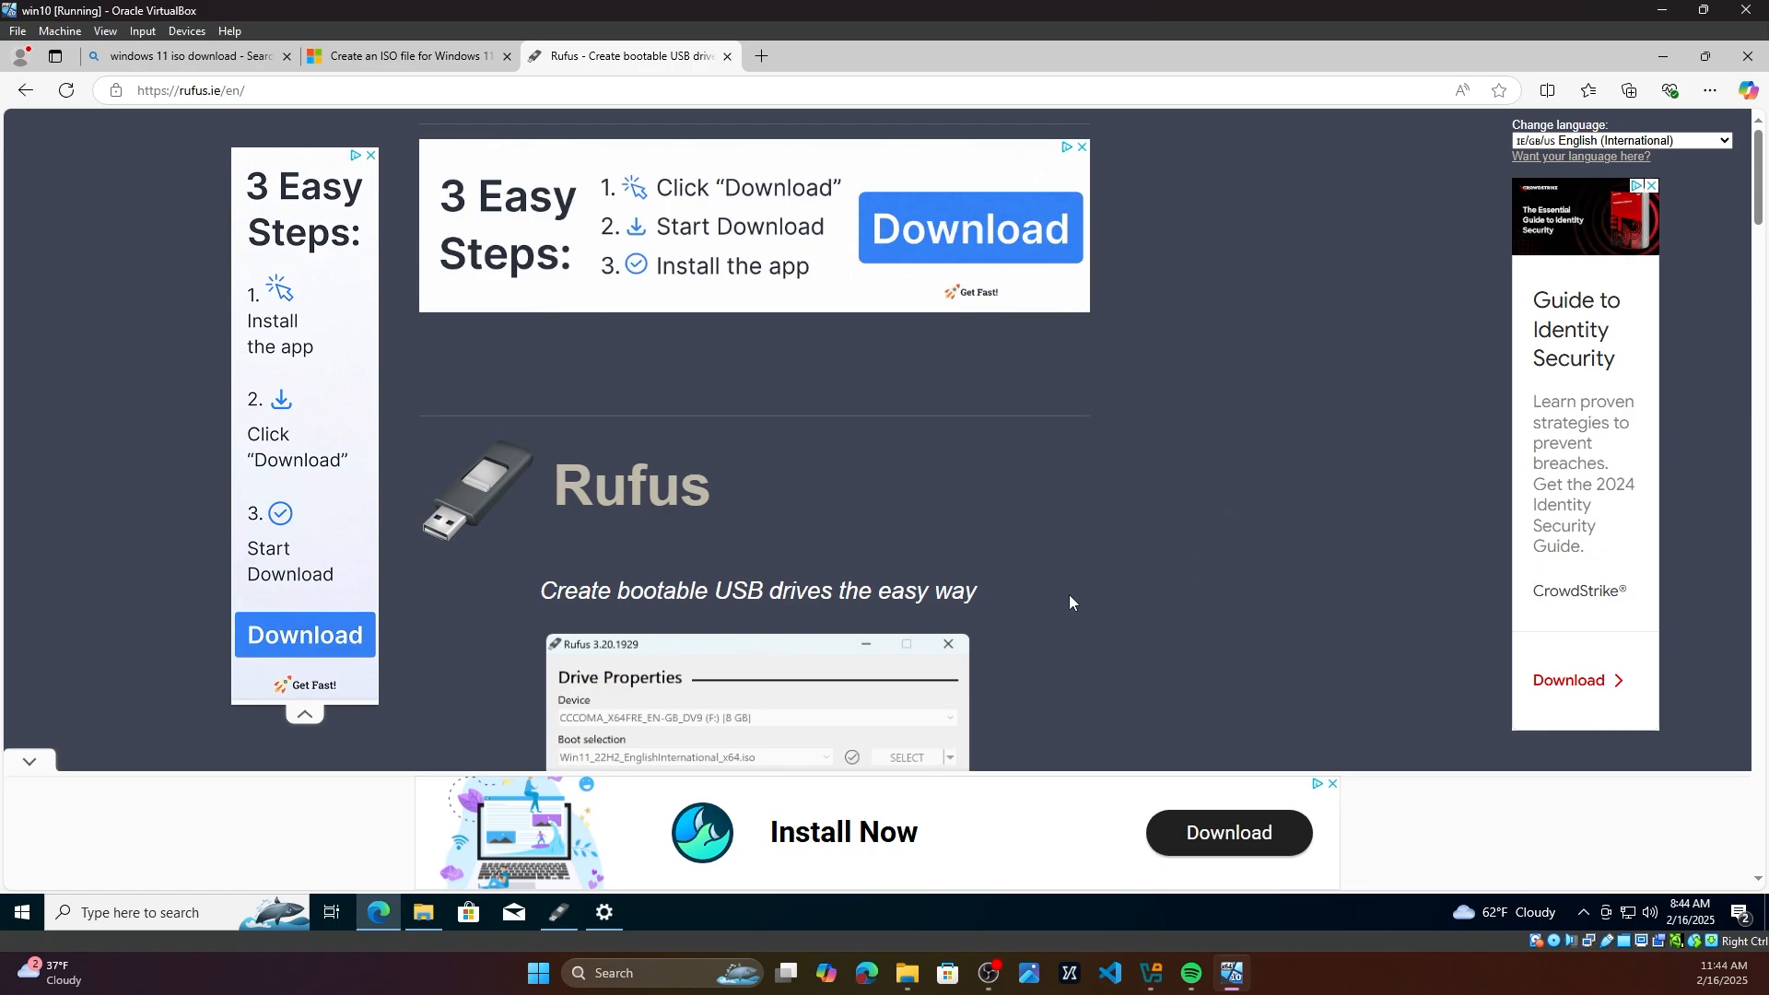
pyautogui.scroll(-9, 1031, 589)
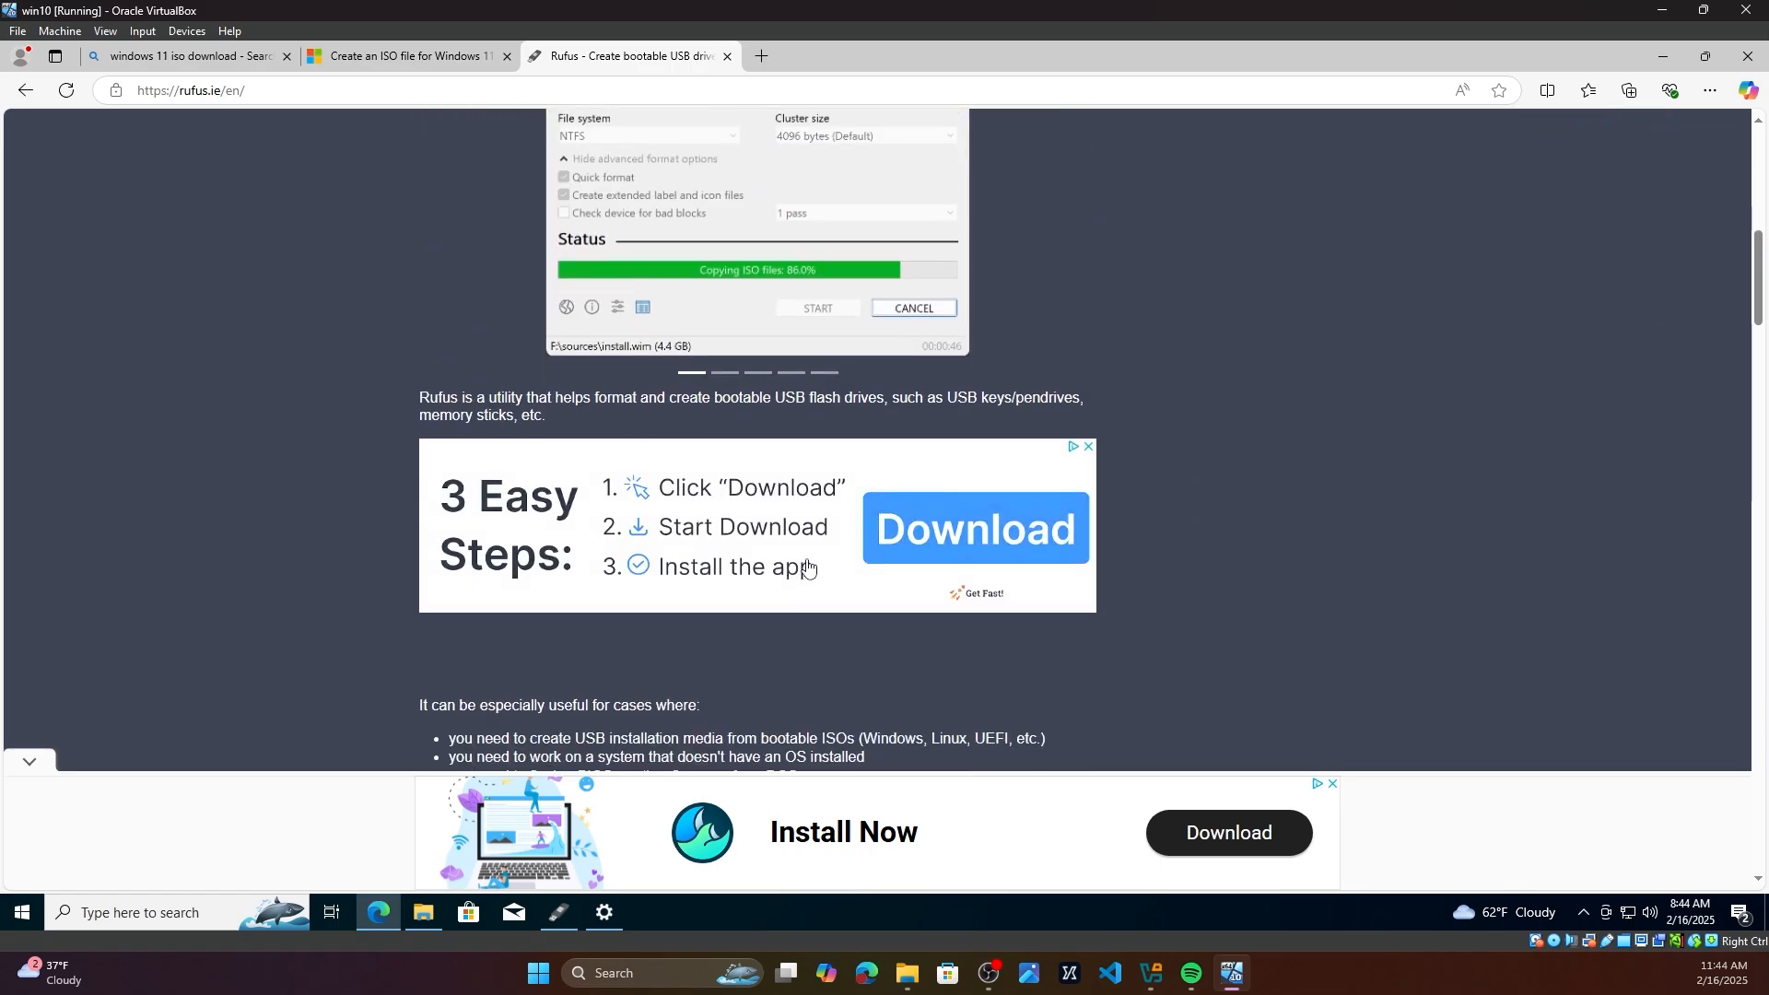
pyautogui.scroll(8, 1203, 563)
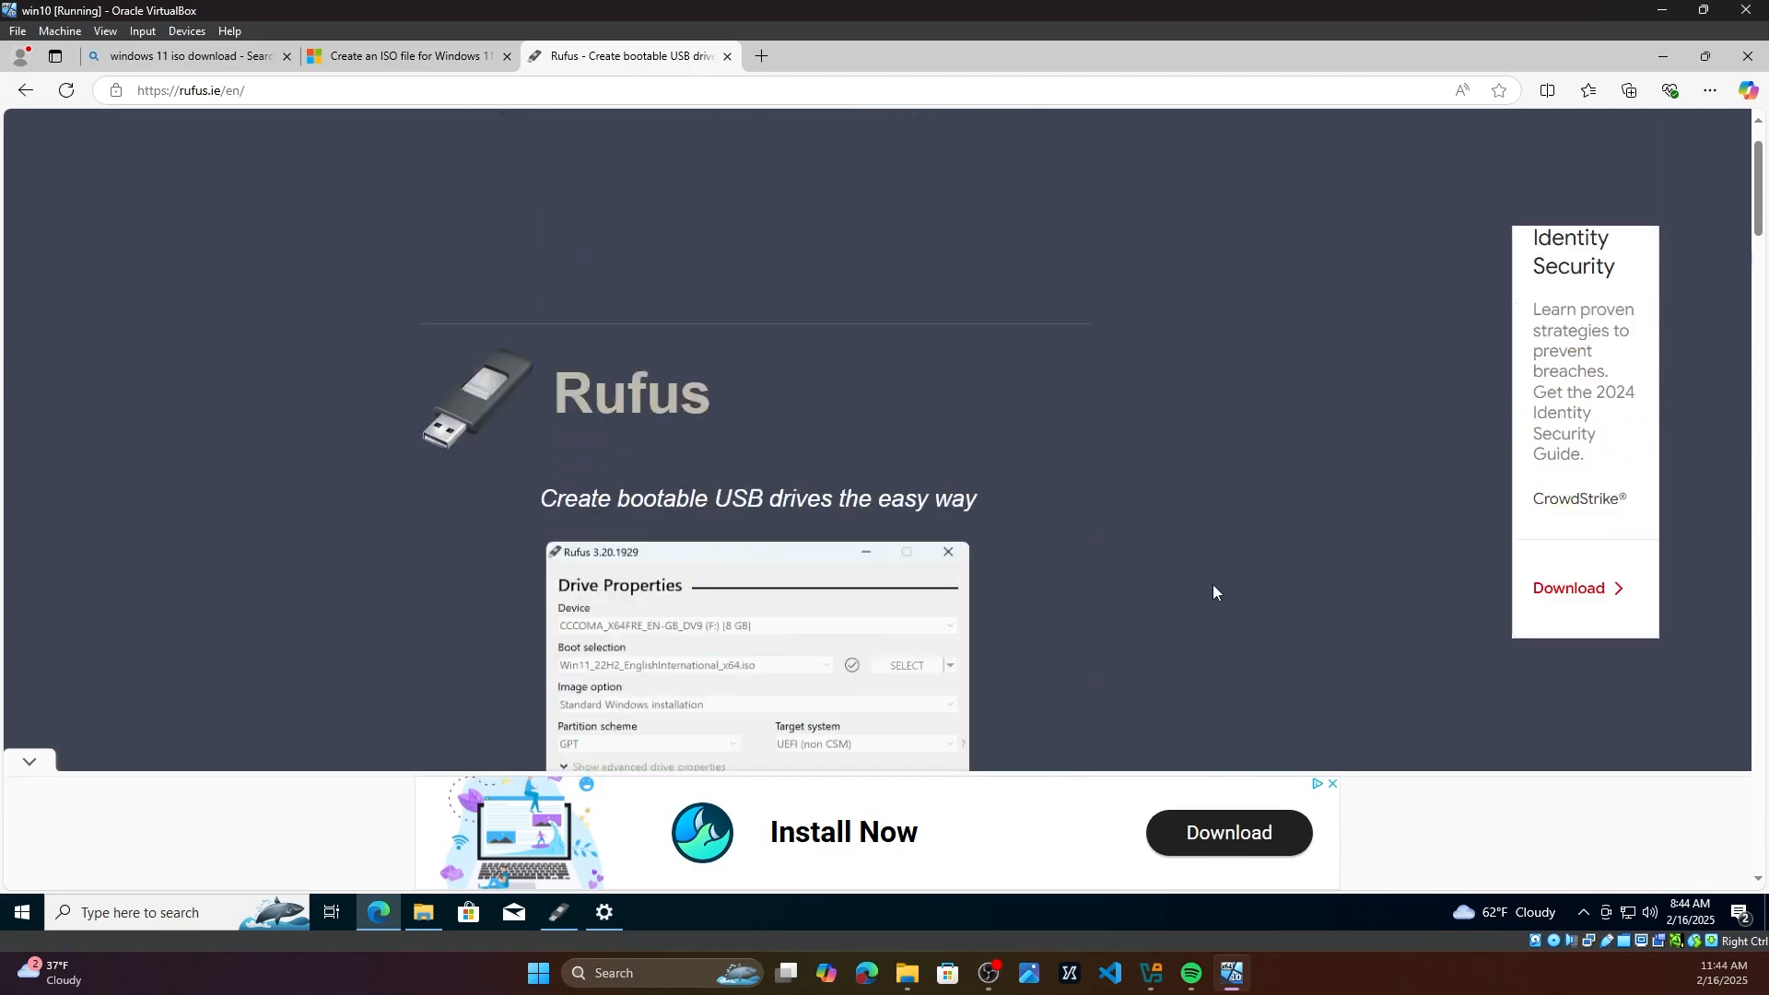
pyautogui.scroll(-8, 1213, 583)
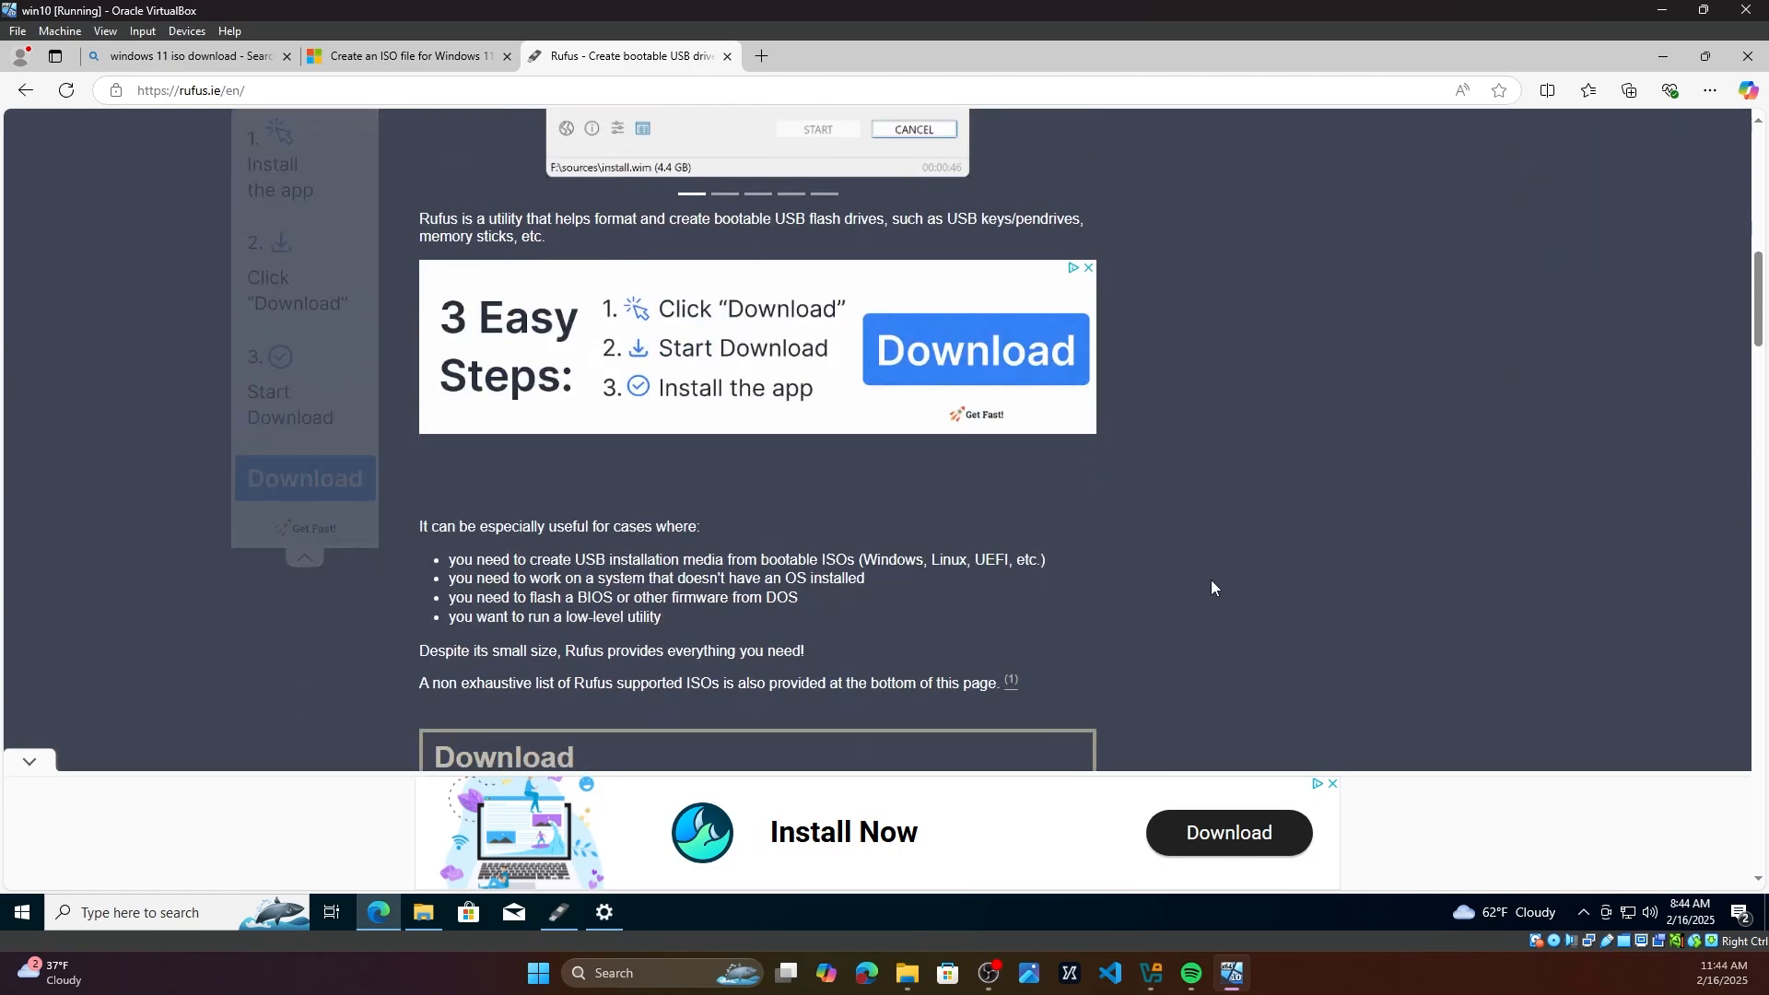
pyautogui.scroll(-3, 682, 528)
pyautogui.scroll(-1, 683, 528)
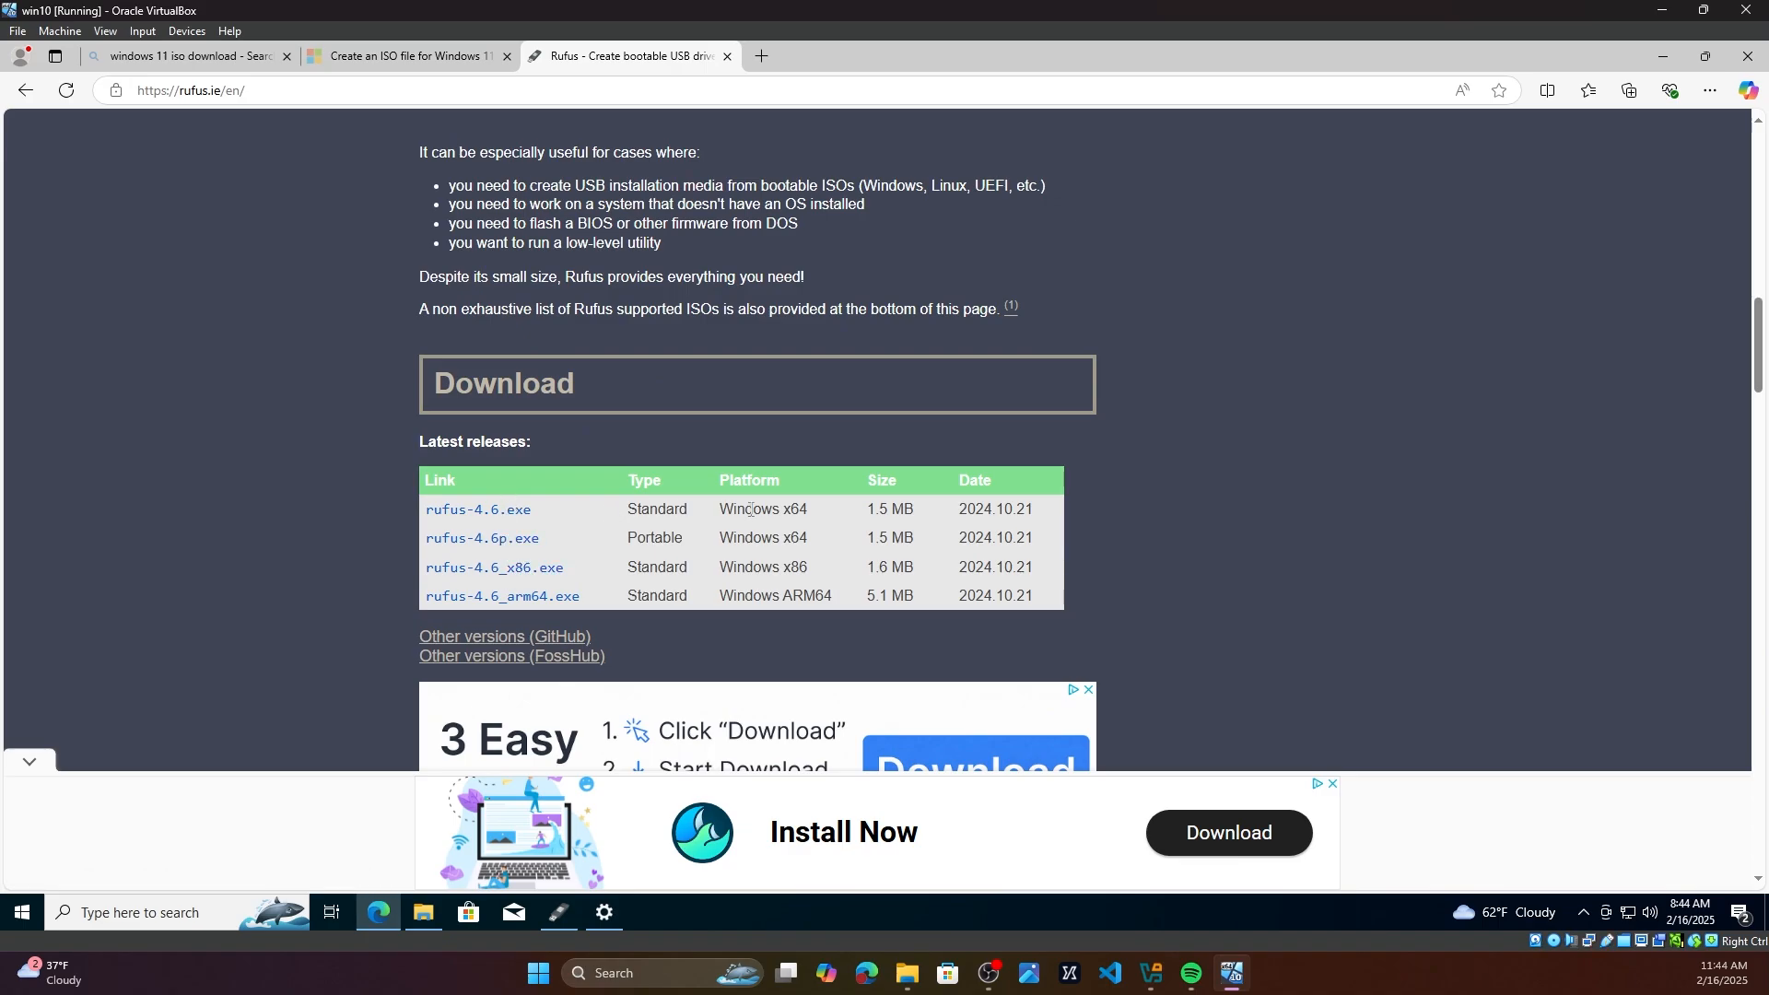
pyautogui.click(468, 511)
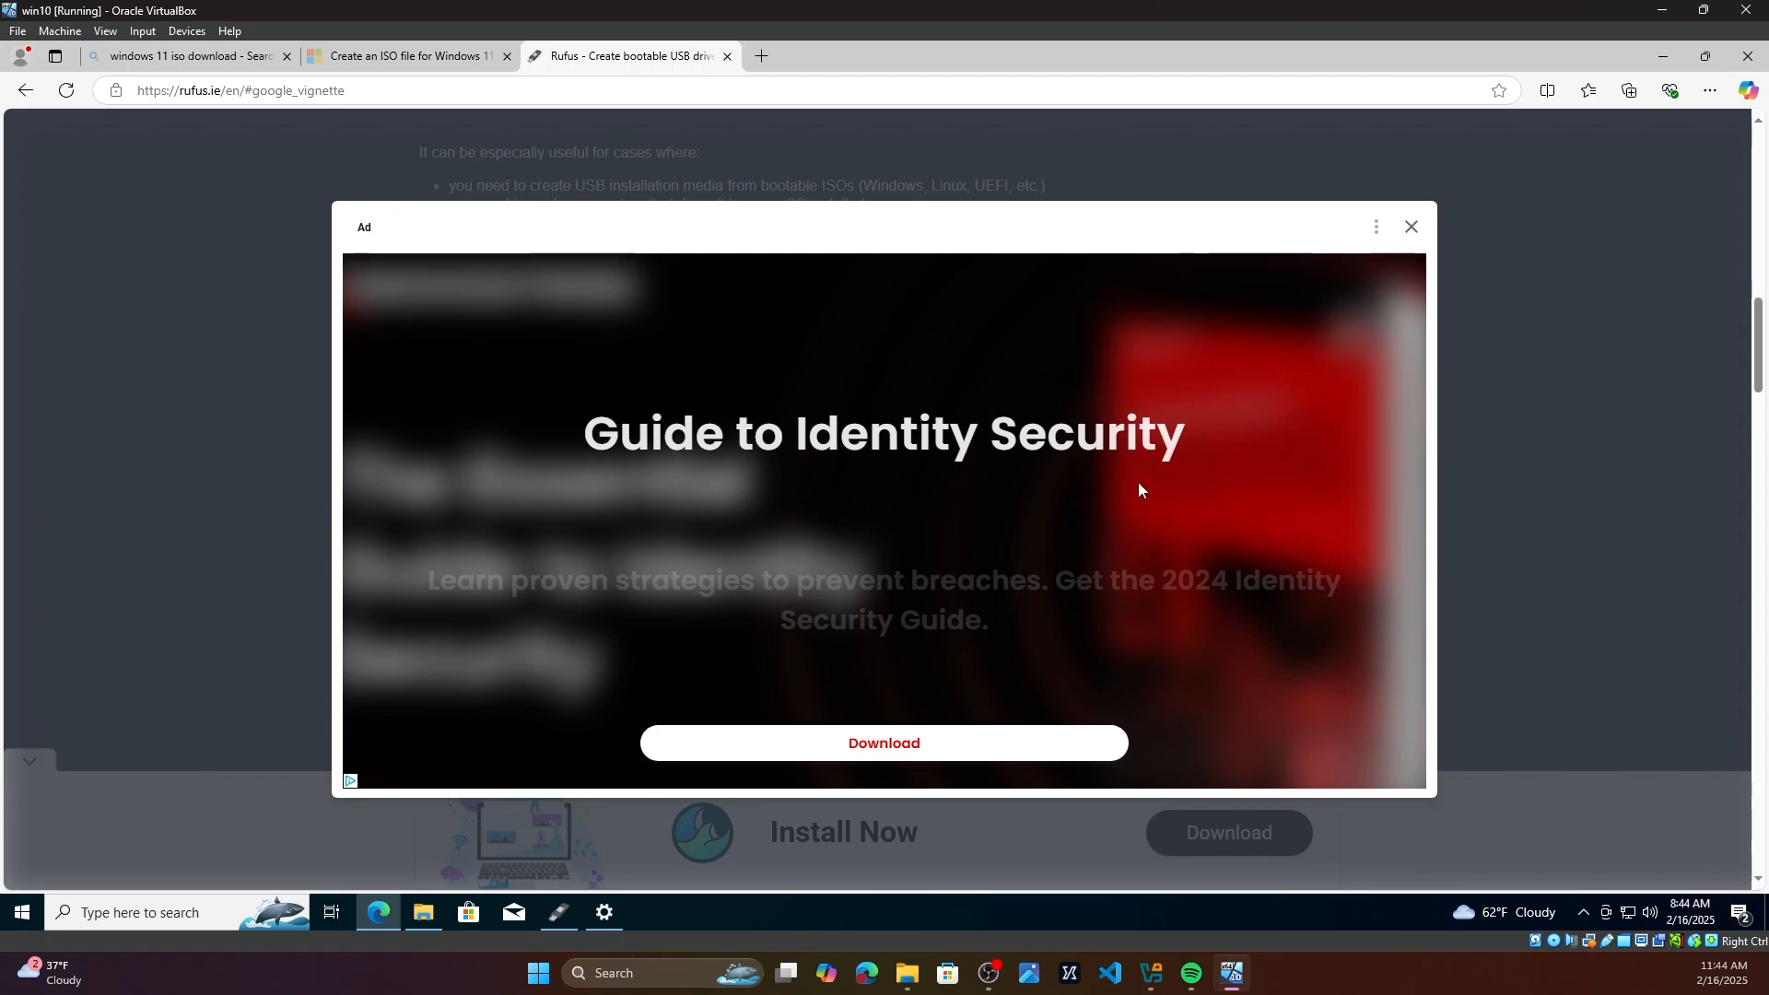
pyautogui.click(1411, 227)
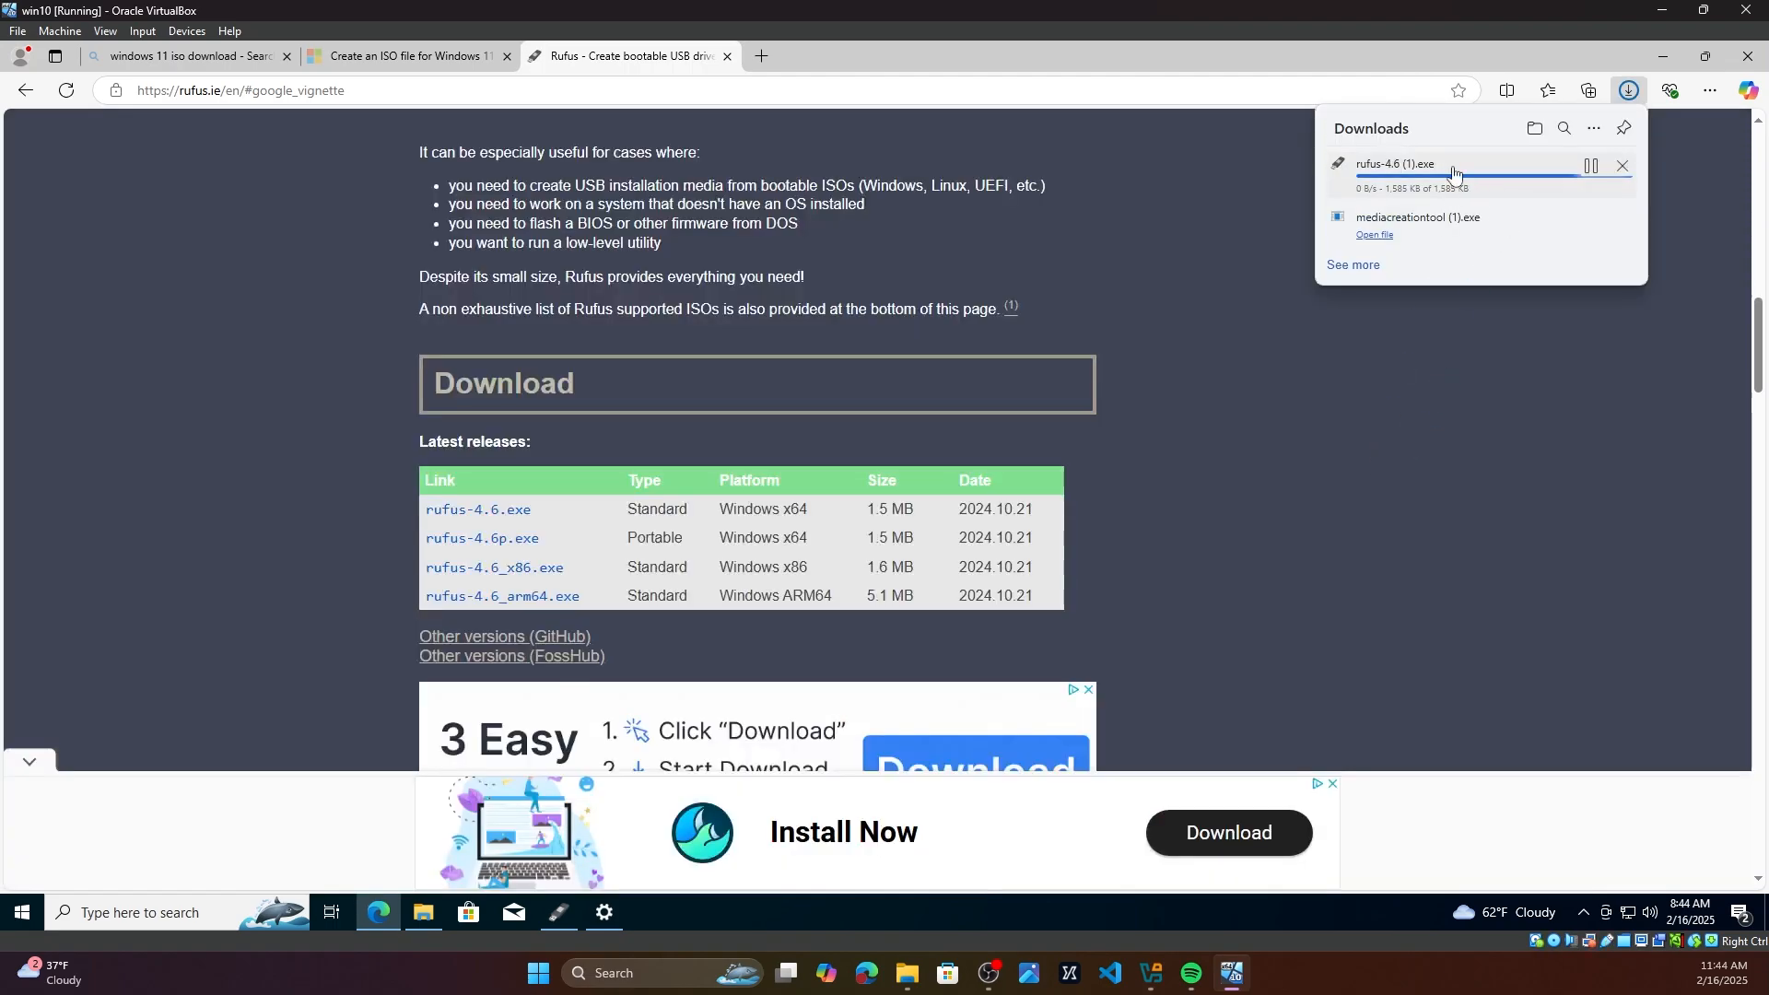
# Step: Launch rufus-4.6 from the Downloads folder and bring the running Rufus window forward
pyautogui.click(422, 914)
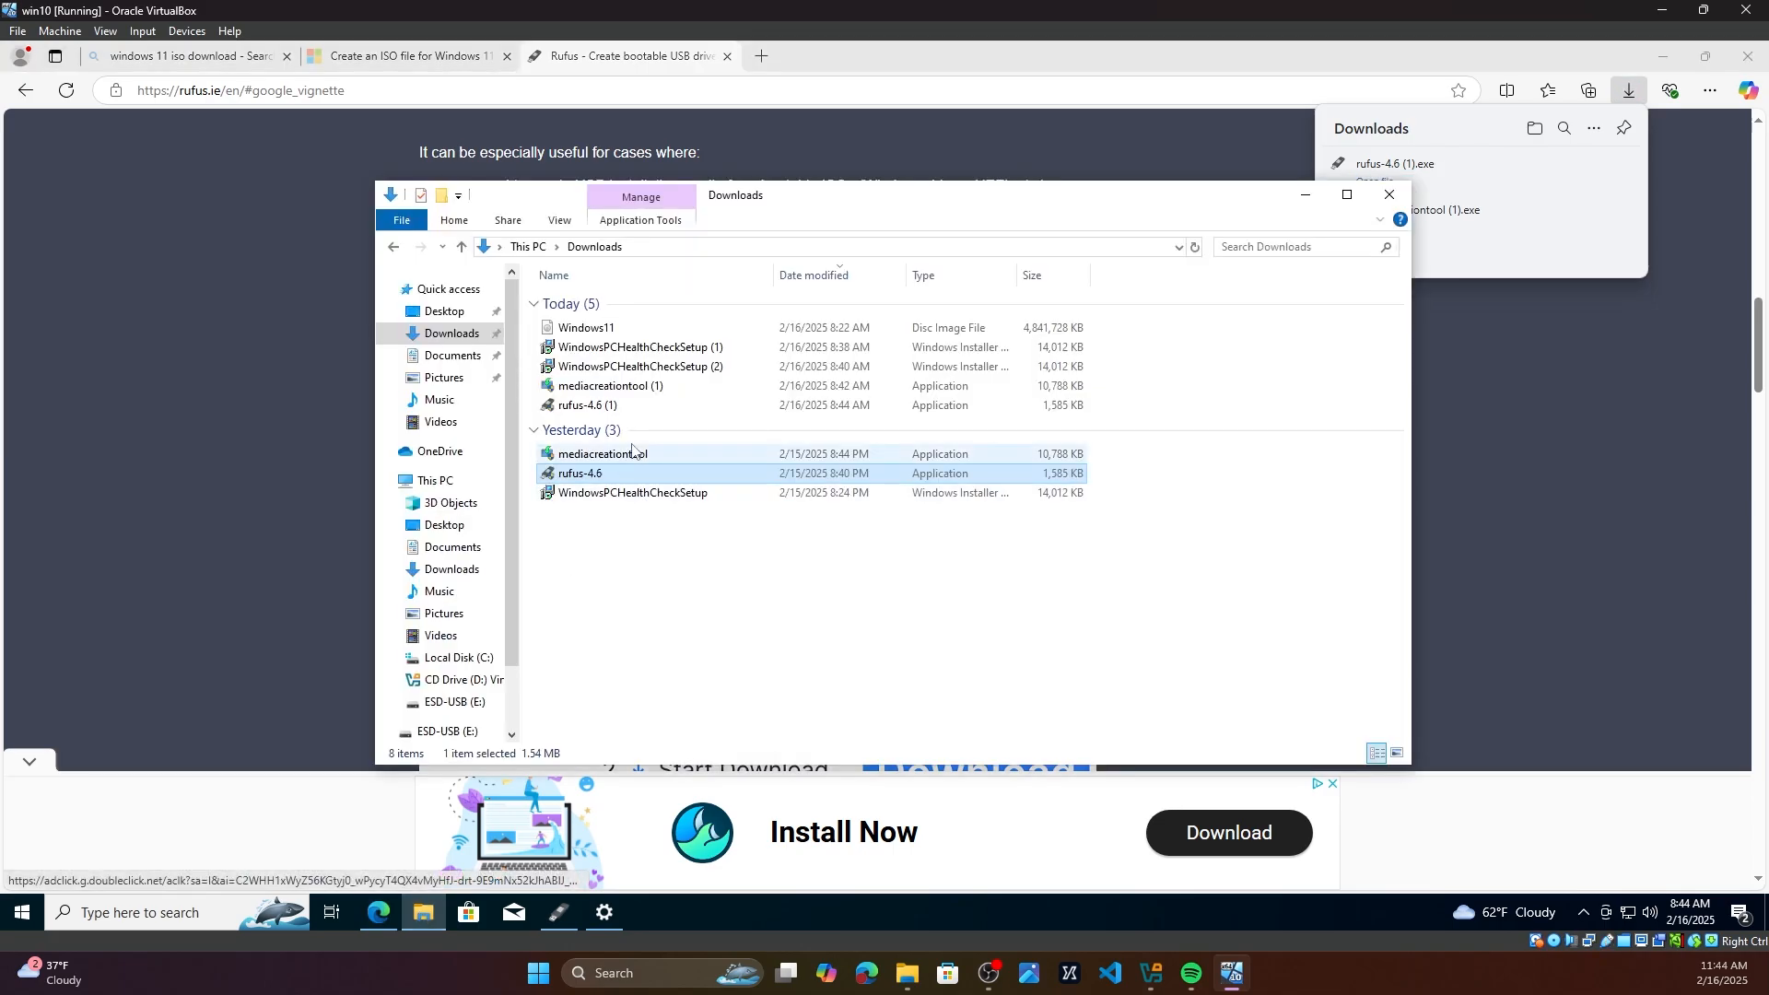
pyautogui.doubleClick(597, 473)
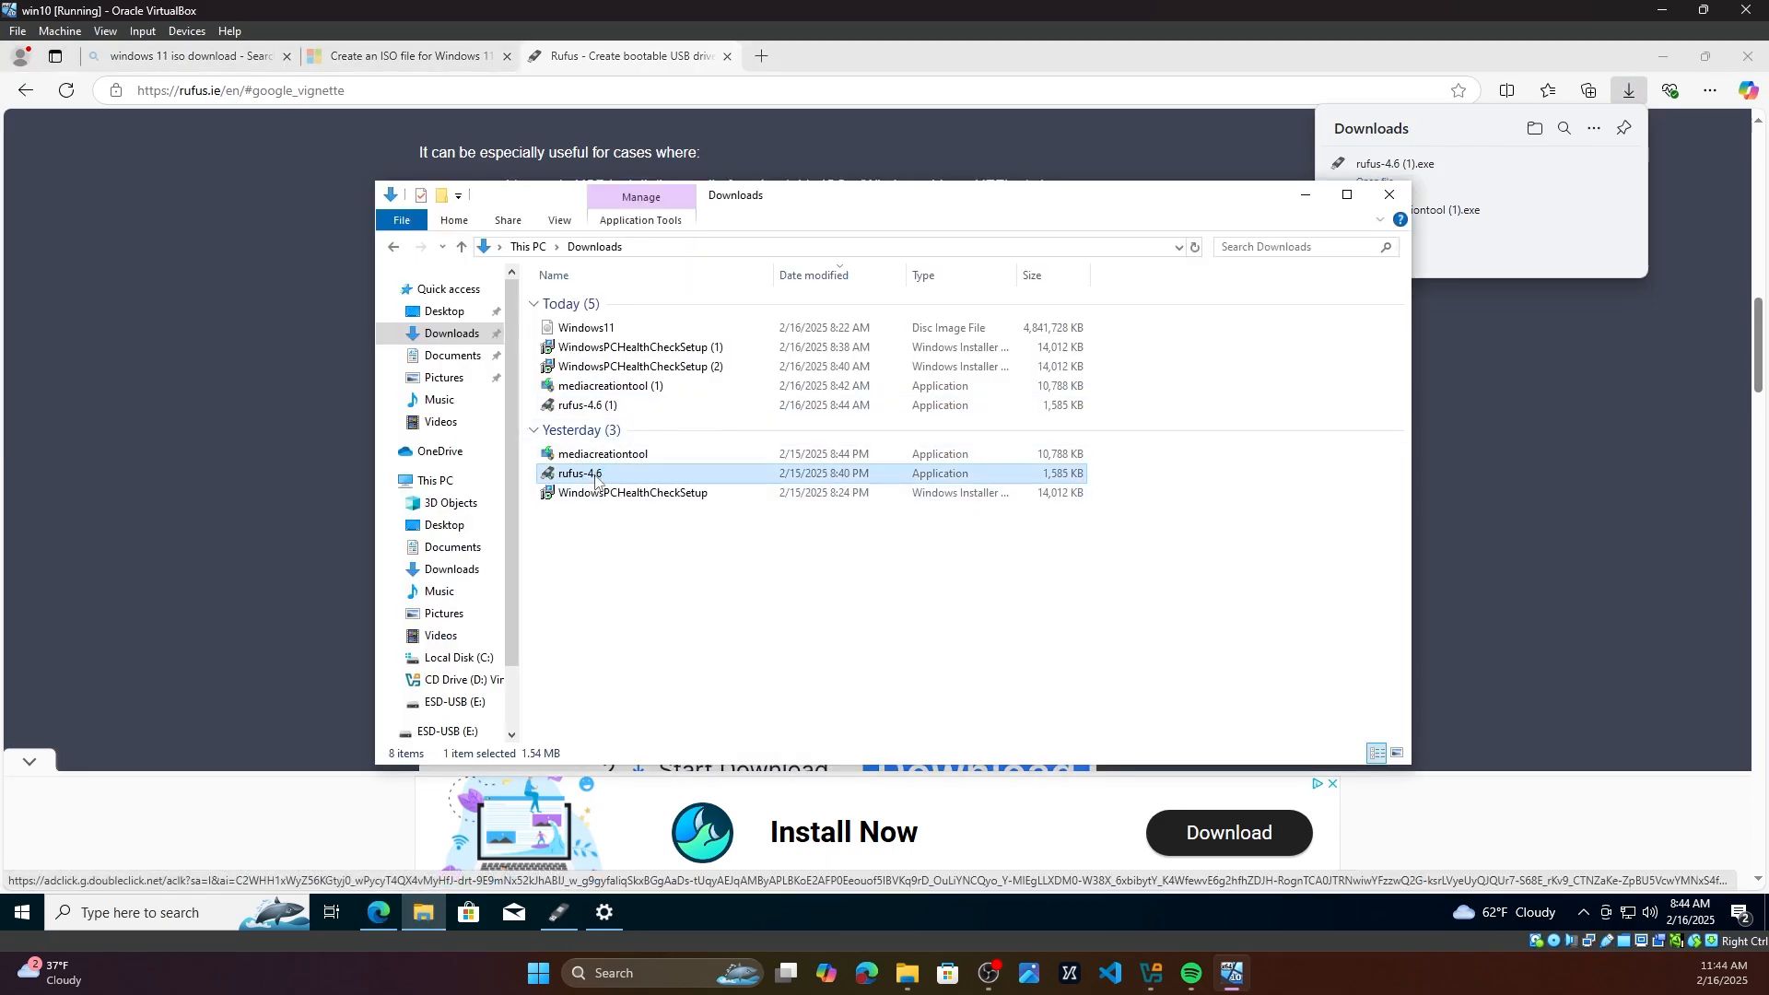
pyautogui.click(779, 601)
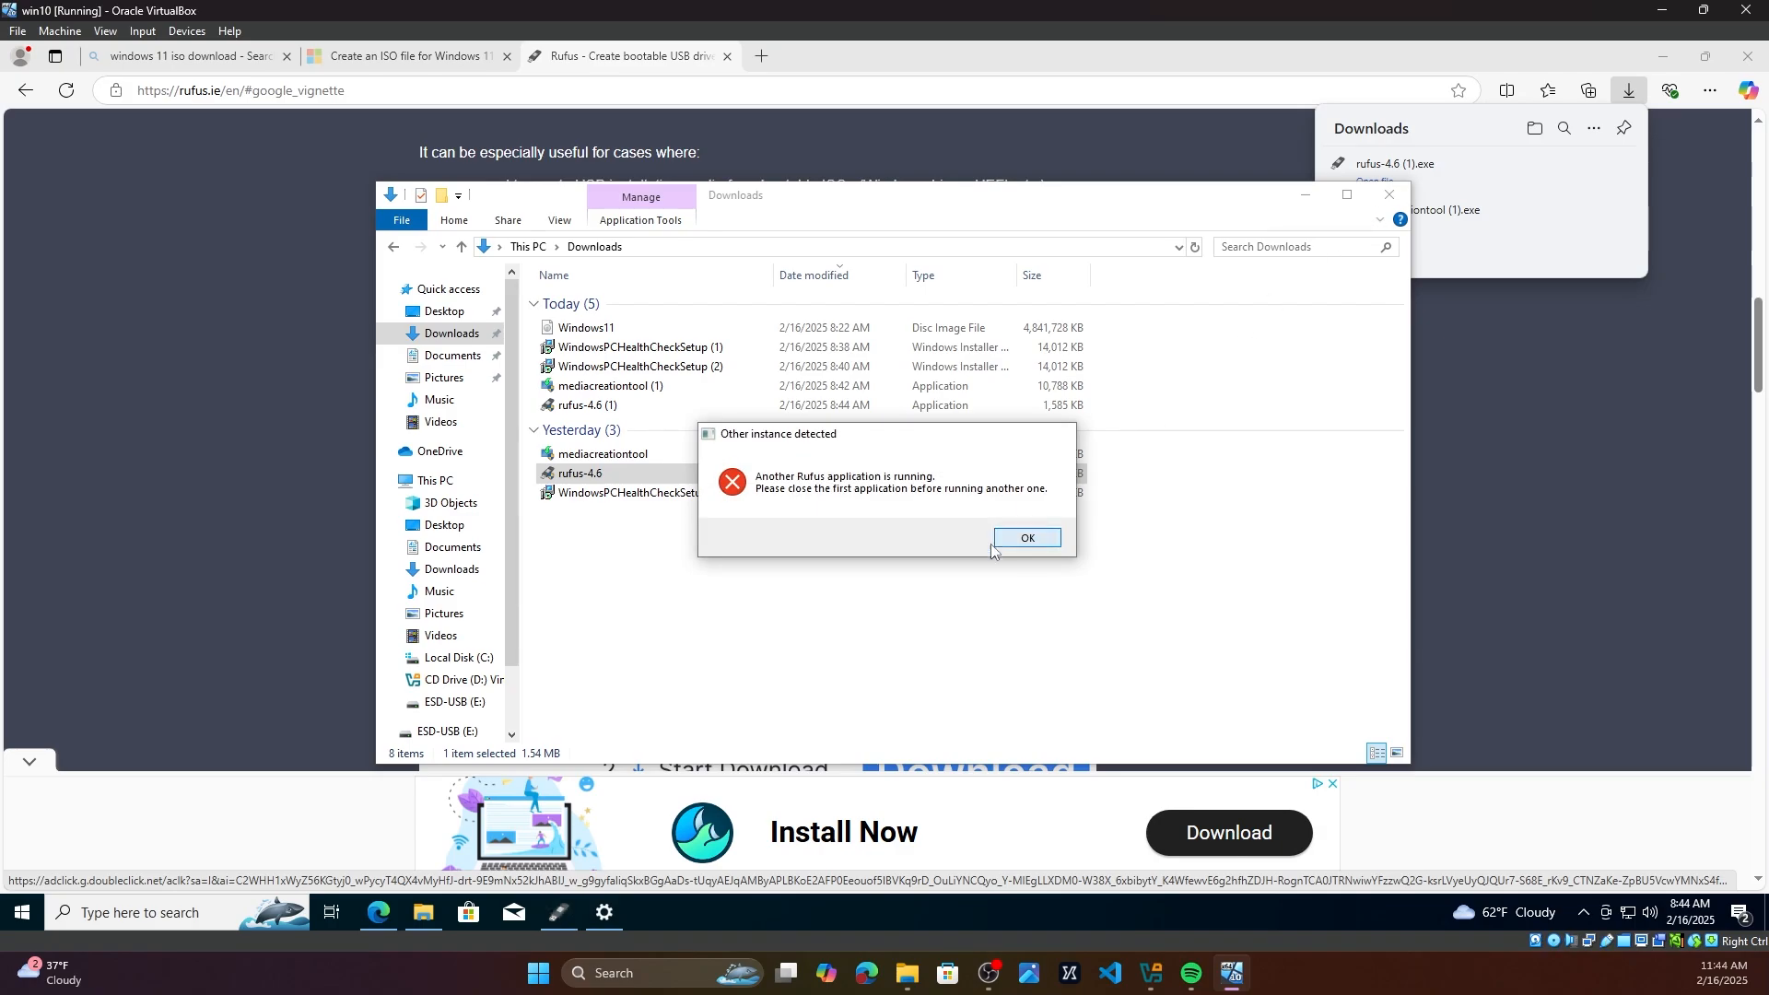
pyautogui.click(998, 537)
pyautogui.click(569, 907)
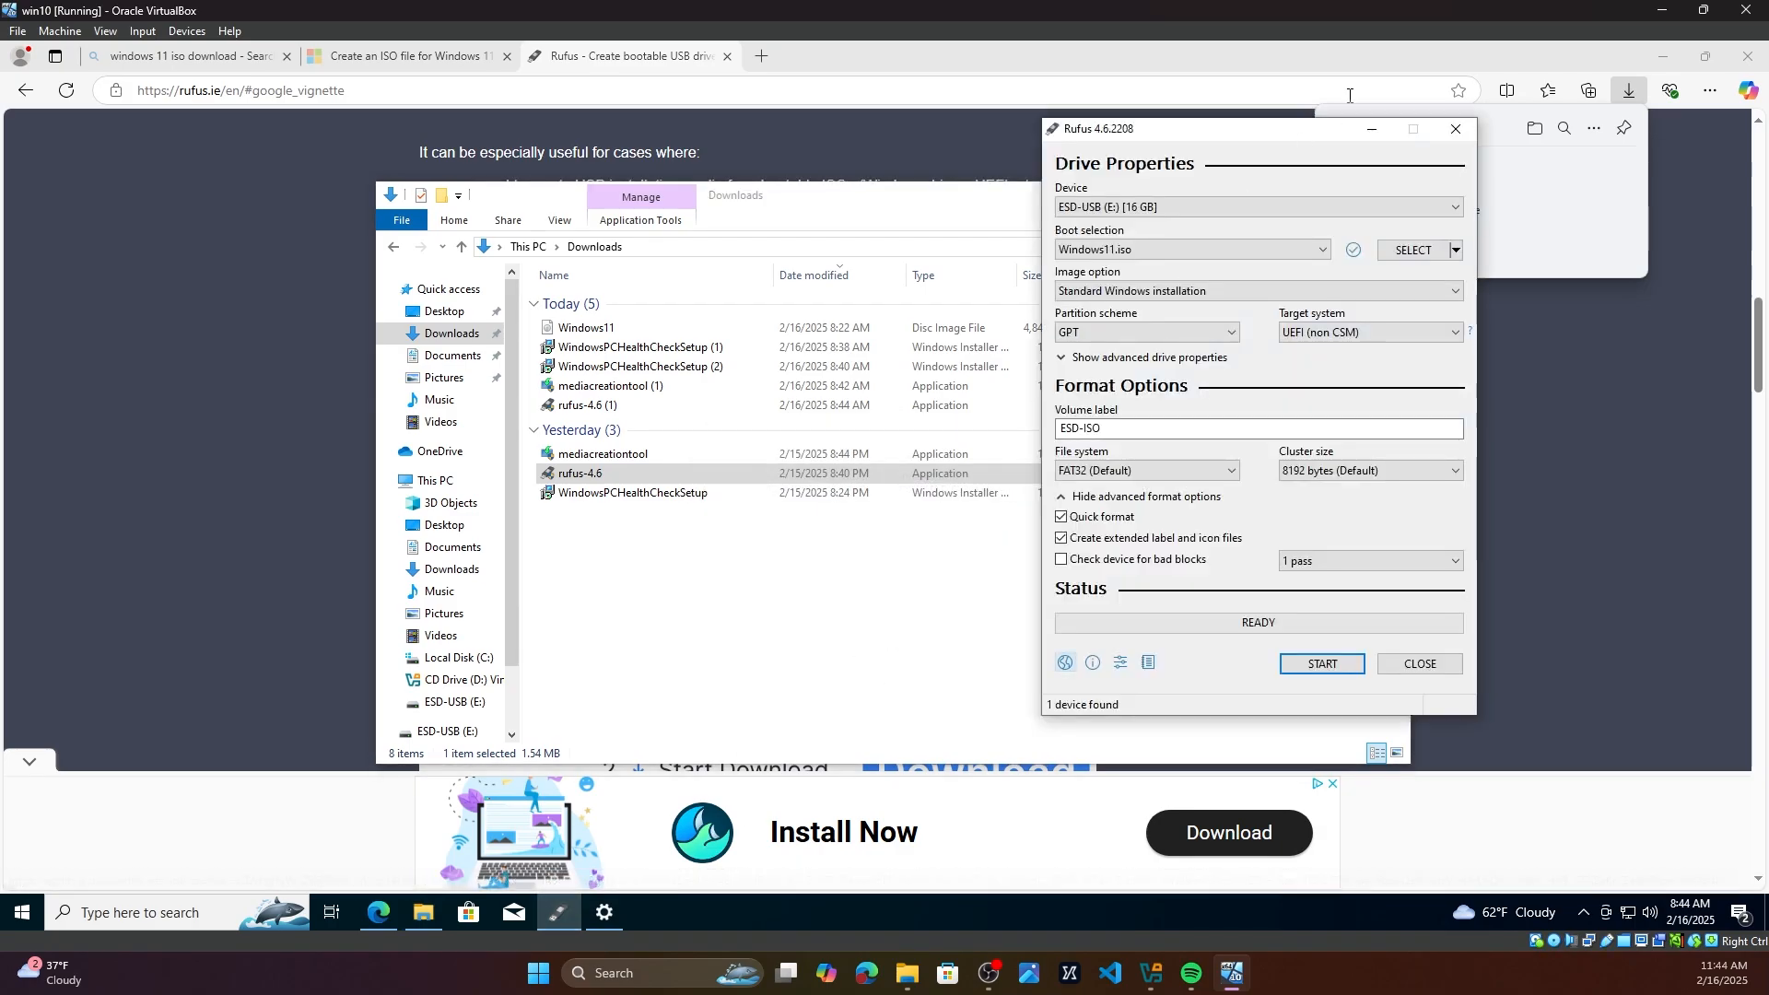
# Step: Close File Explorer and the browser, leaving the Rufus window on the desktop
pyautogui.click(948, 220)
pyautogui.click(1400, 195)
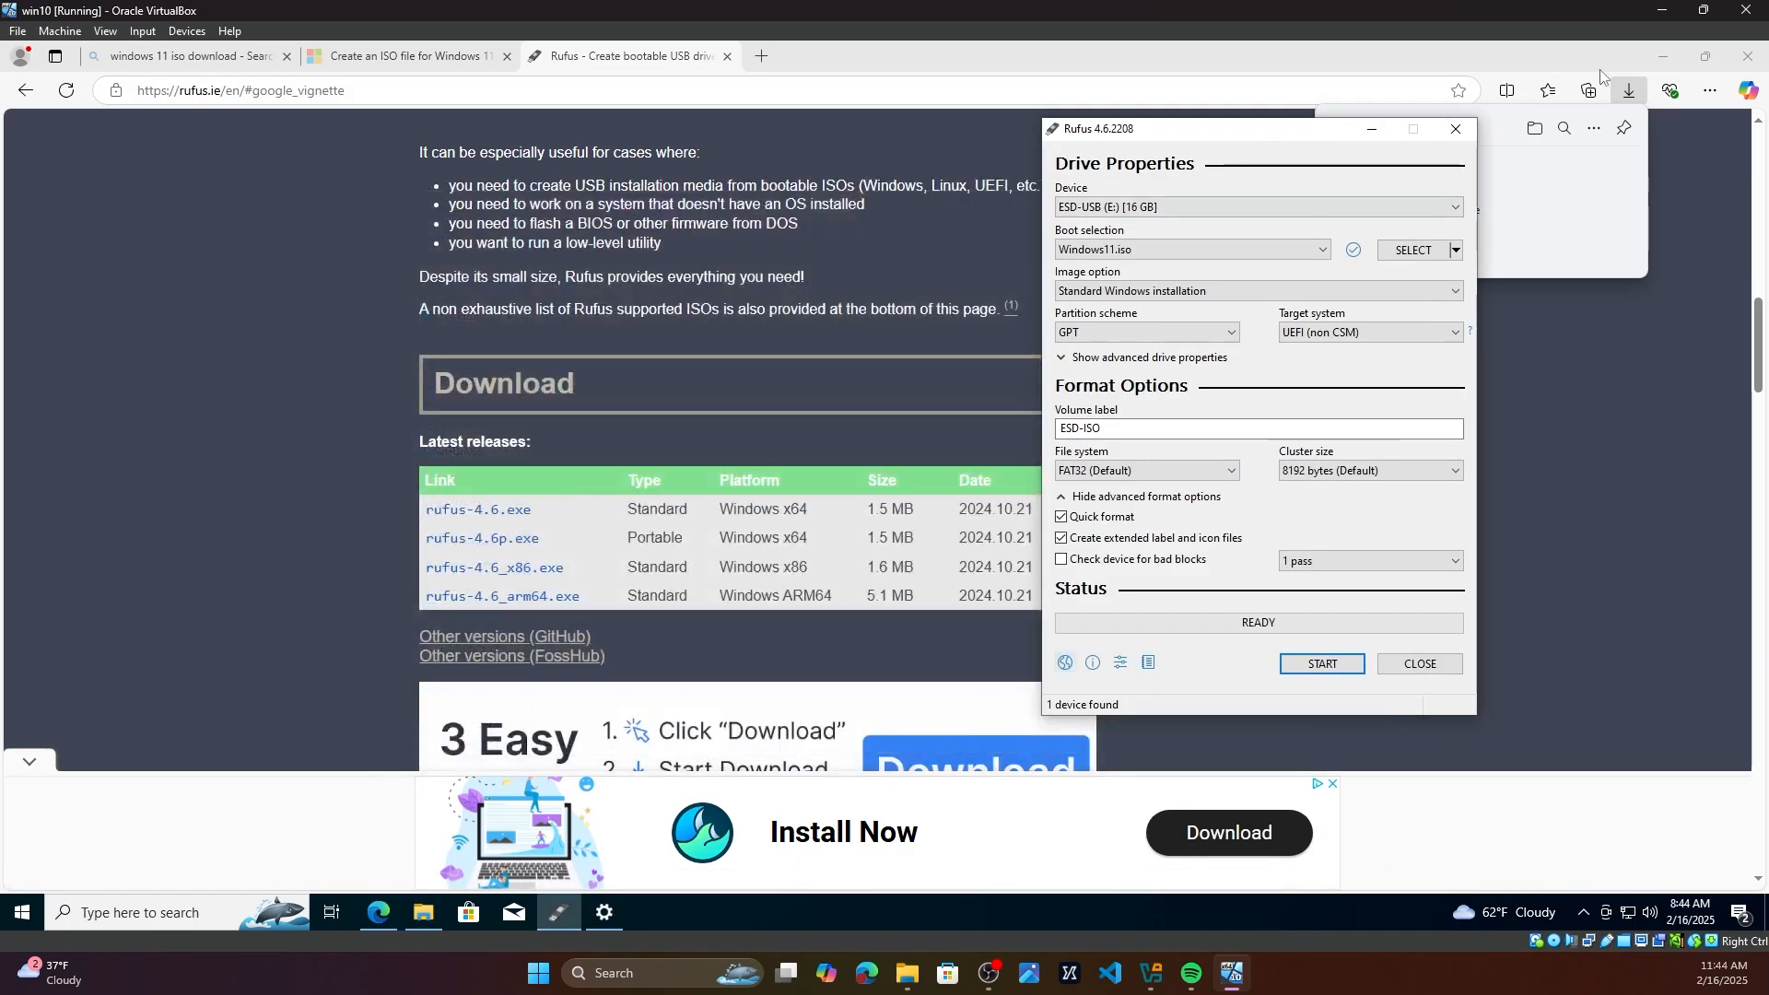
pyautogui.click(1750, 55)
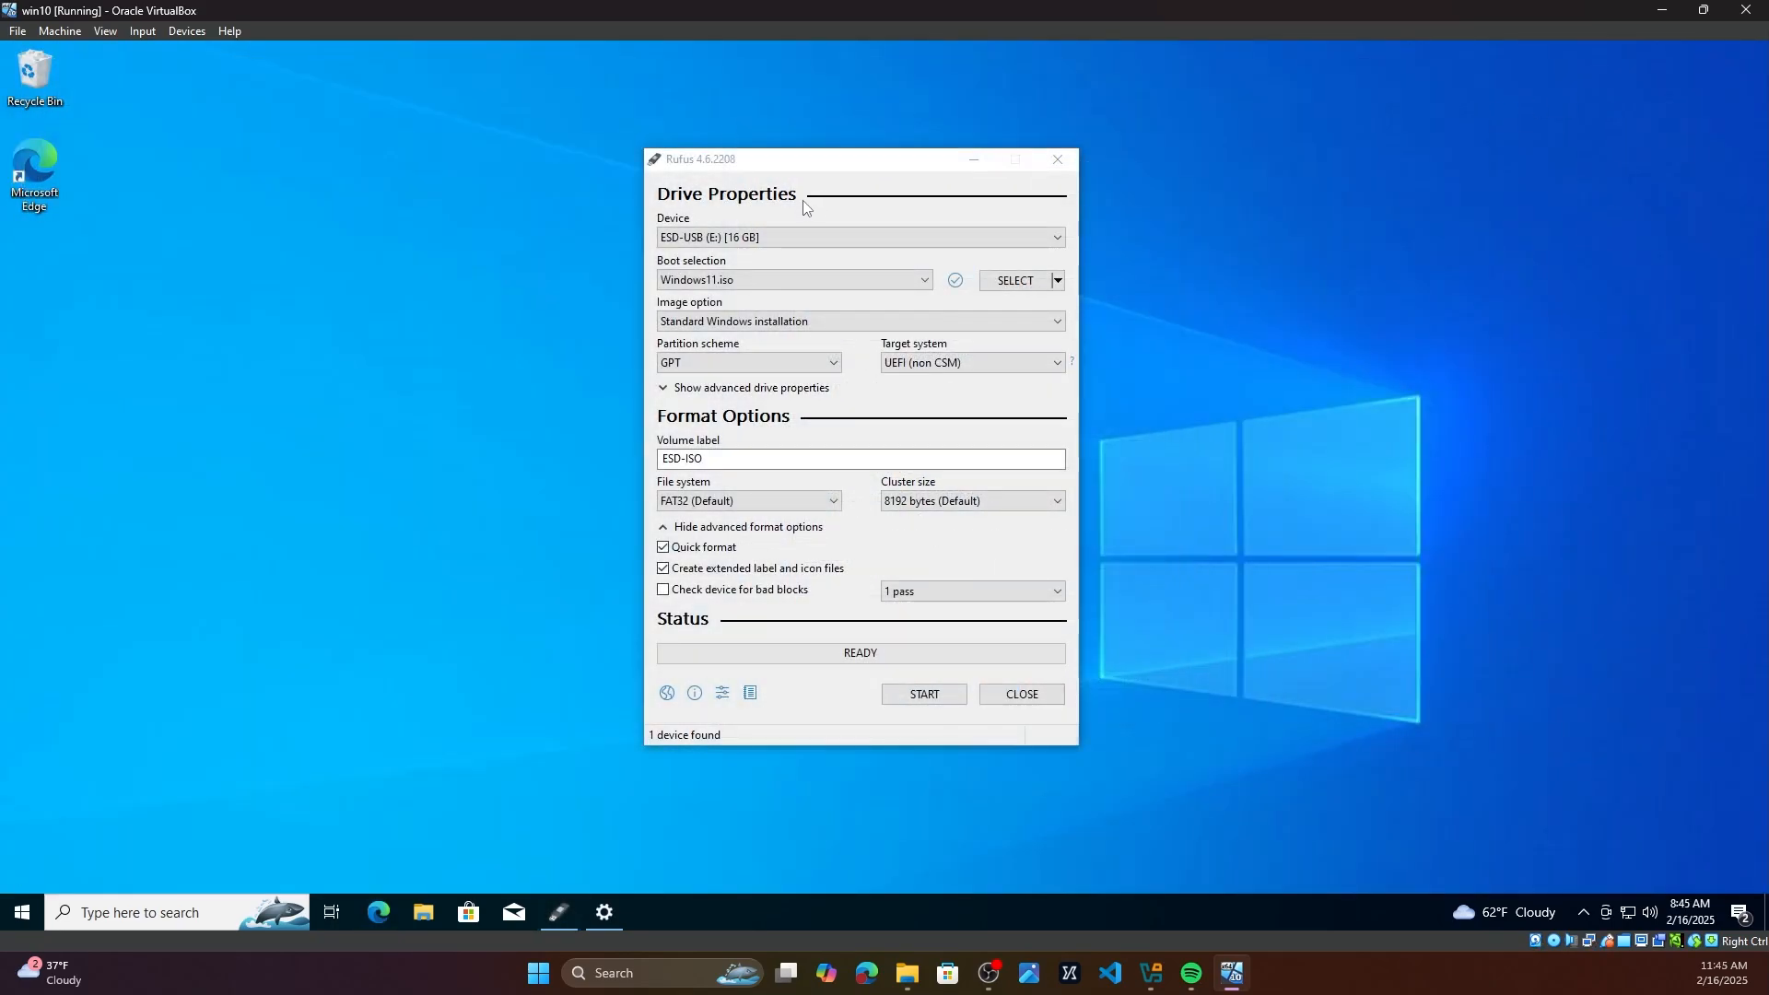
pyautogui.moveTo(720, 159); pyautogui.dragTo(716, 155)
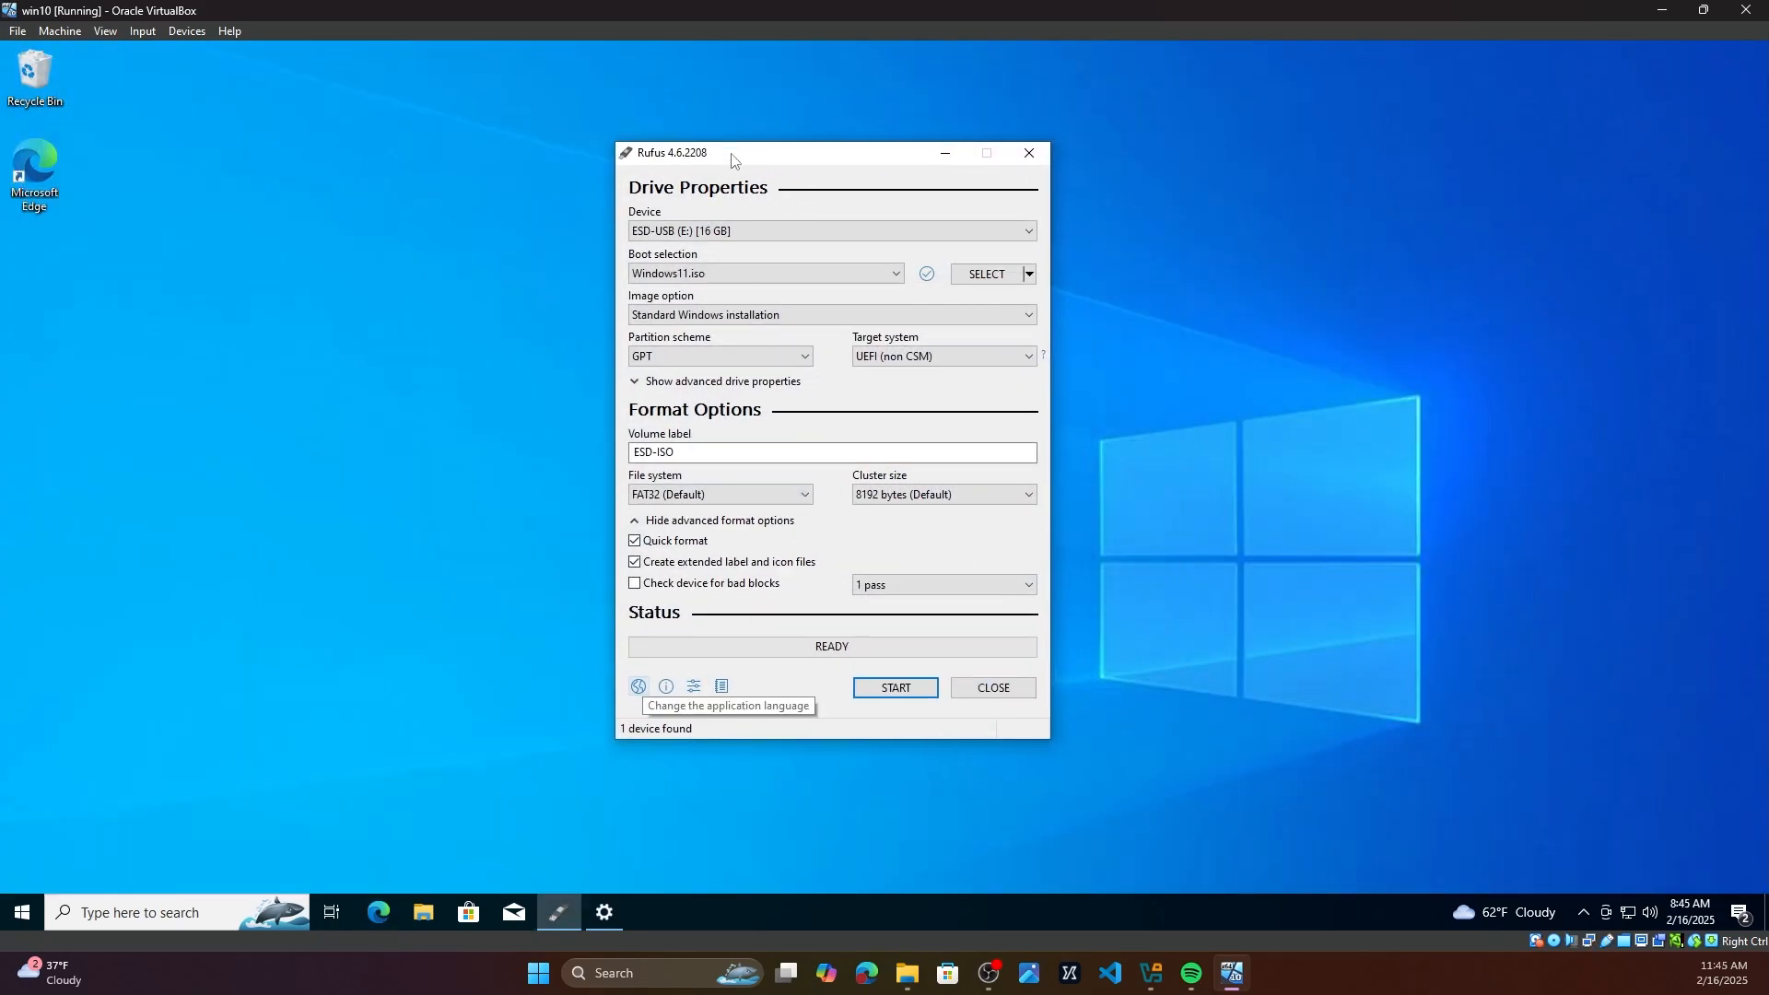
# Step: Open the Downloads folder in File Explorer and place the Rufus window beside it
pyautogui.click(423, 912)
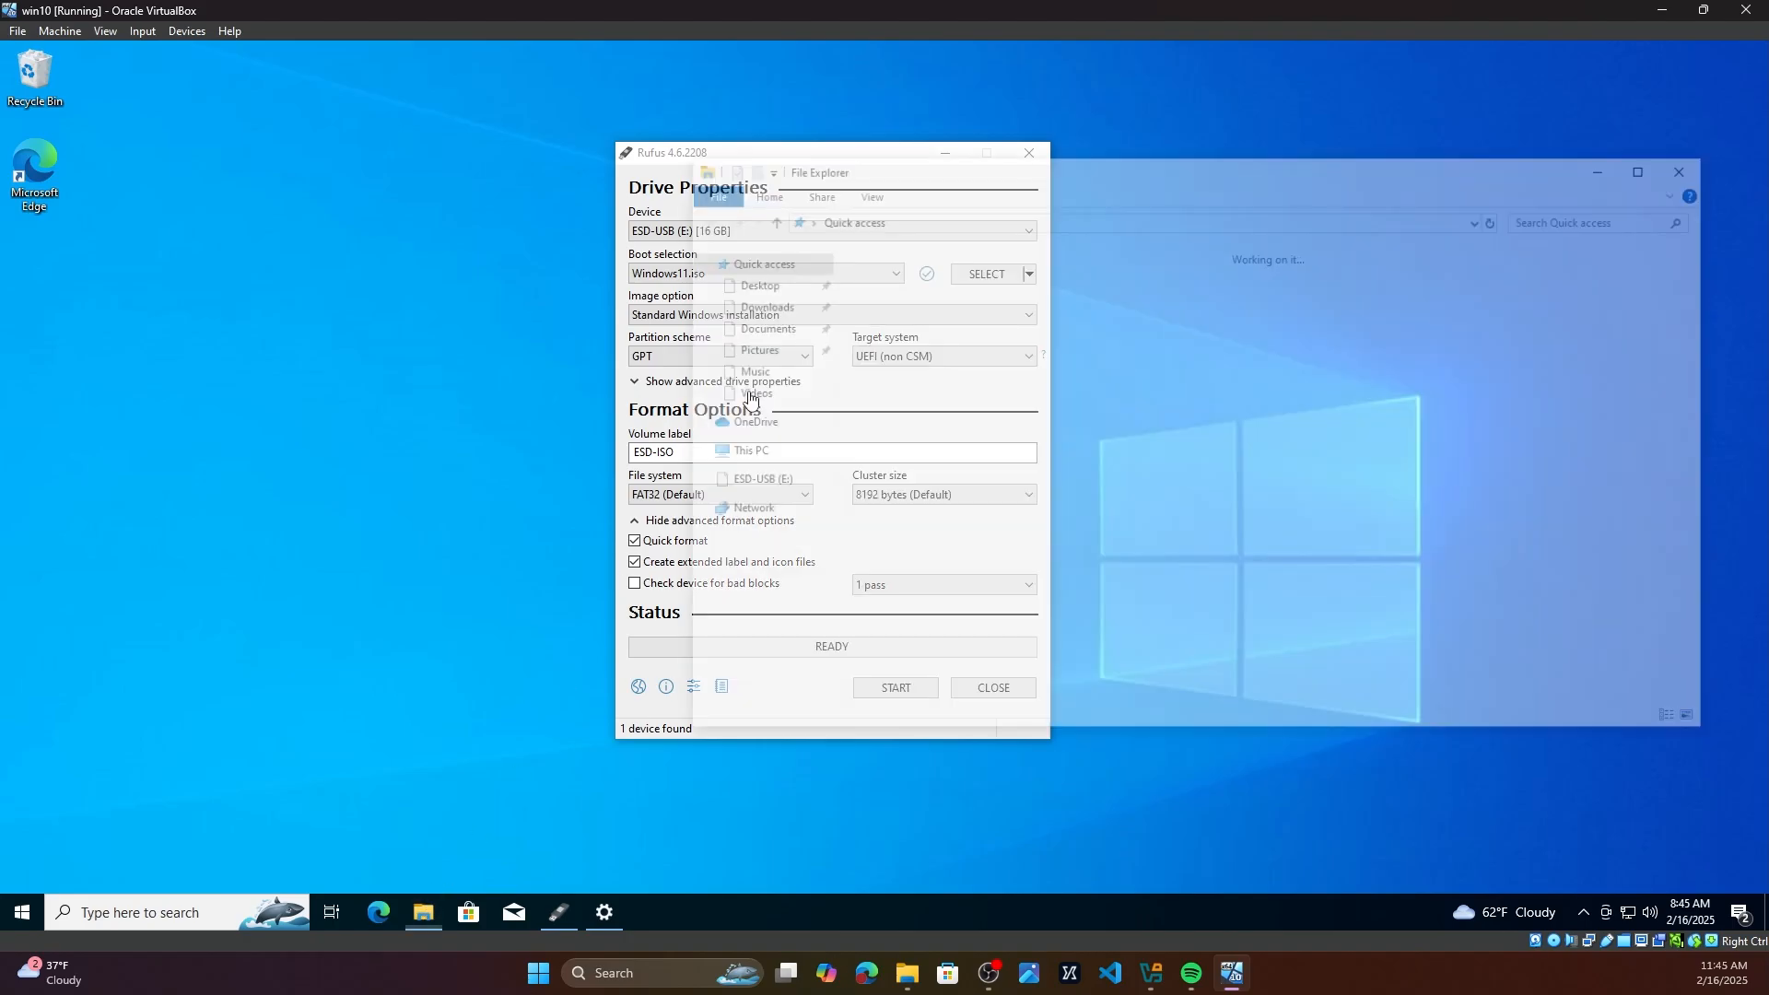
pyautogui.click(755, 304)
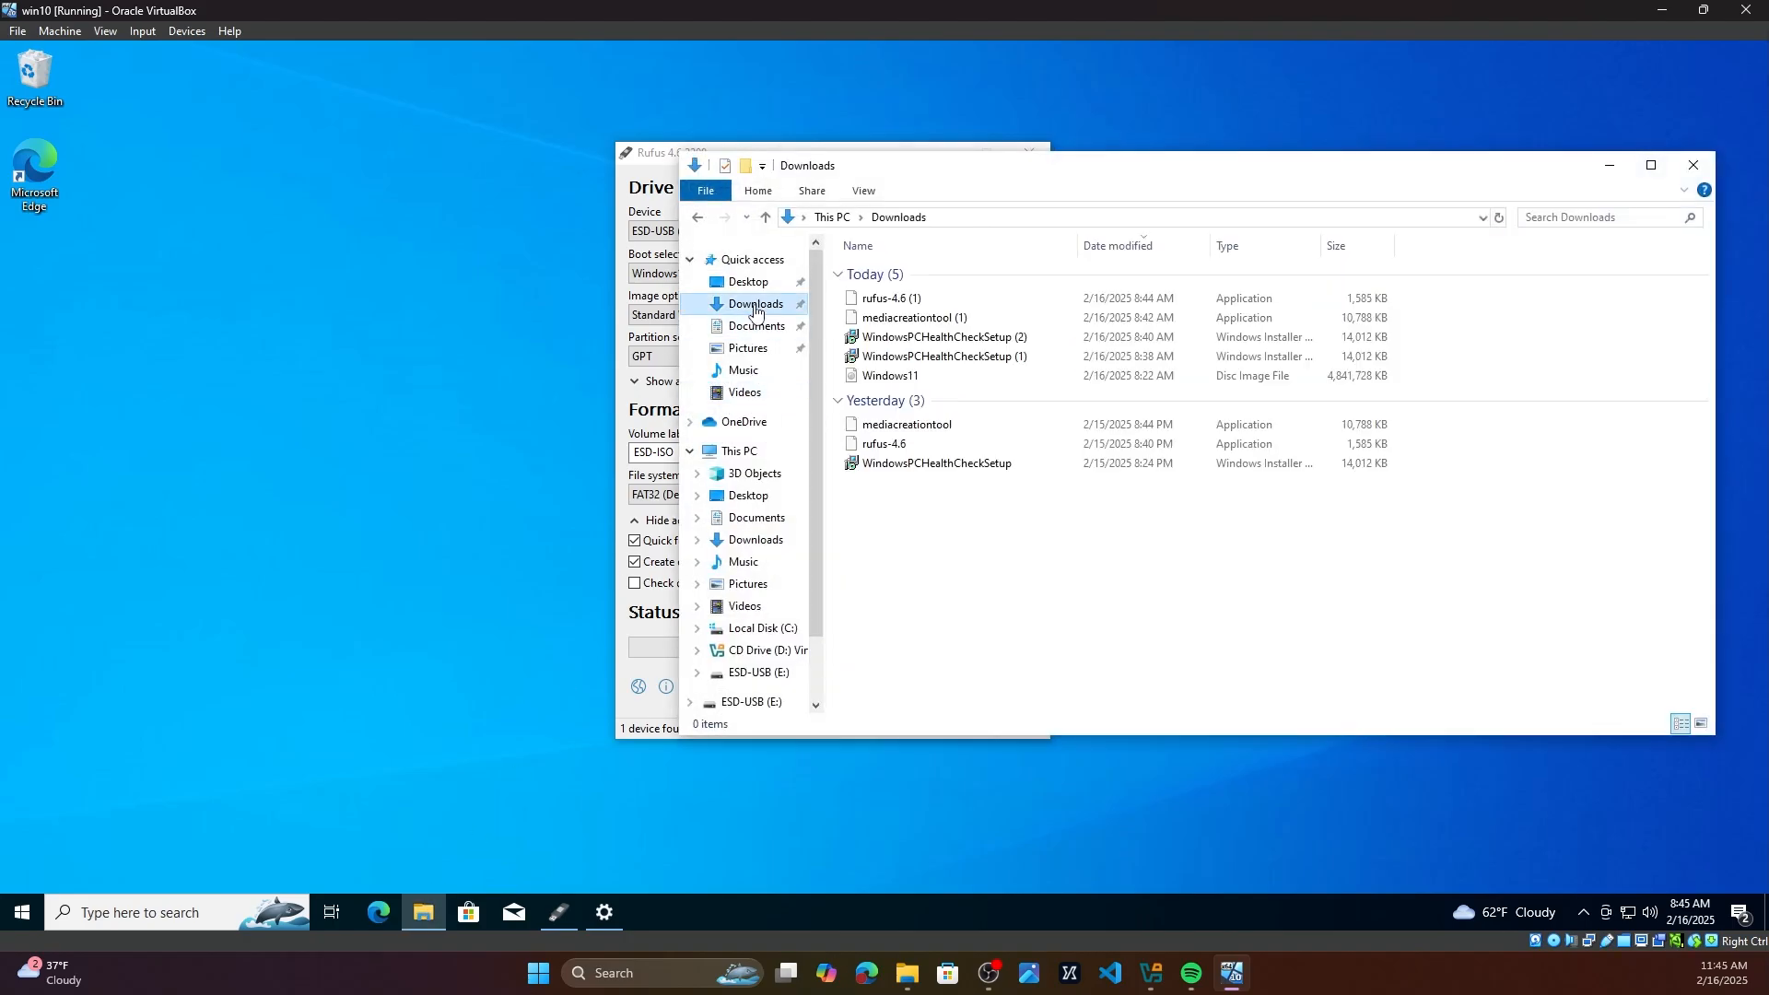
pyautogui.click(887, 375)
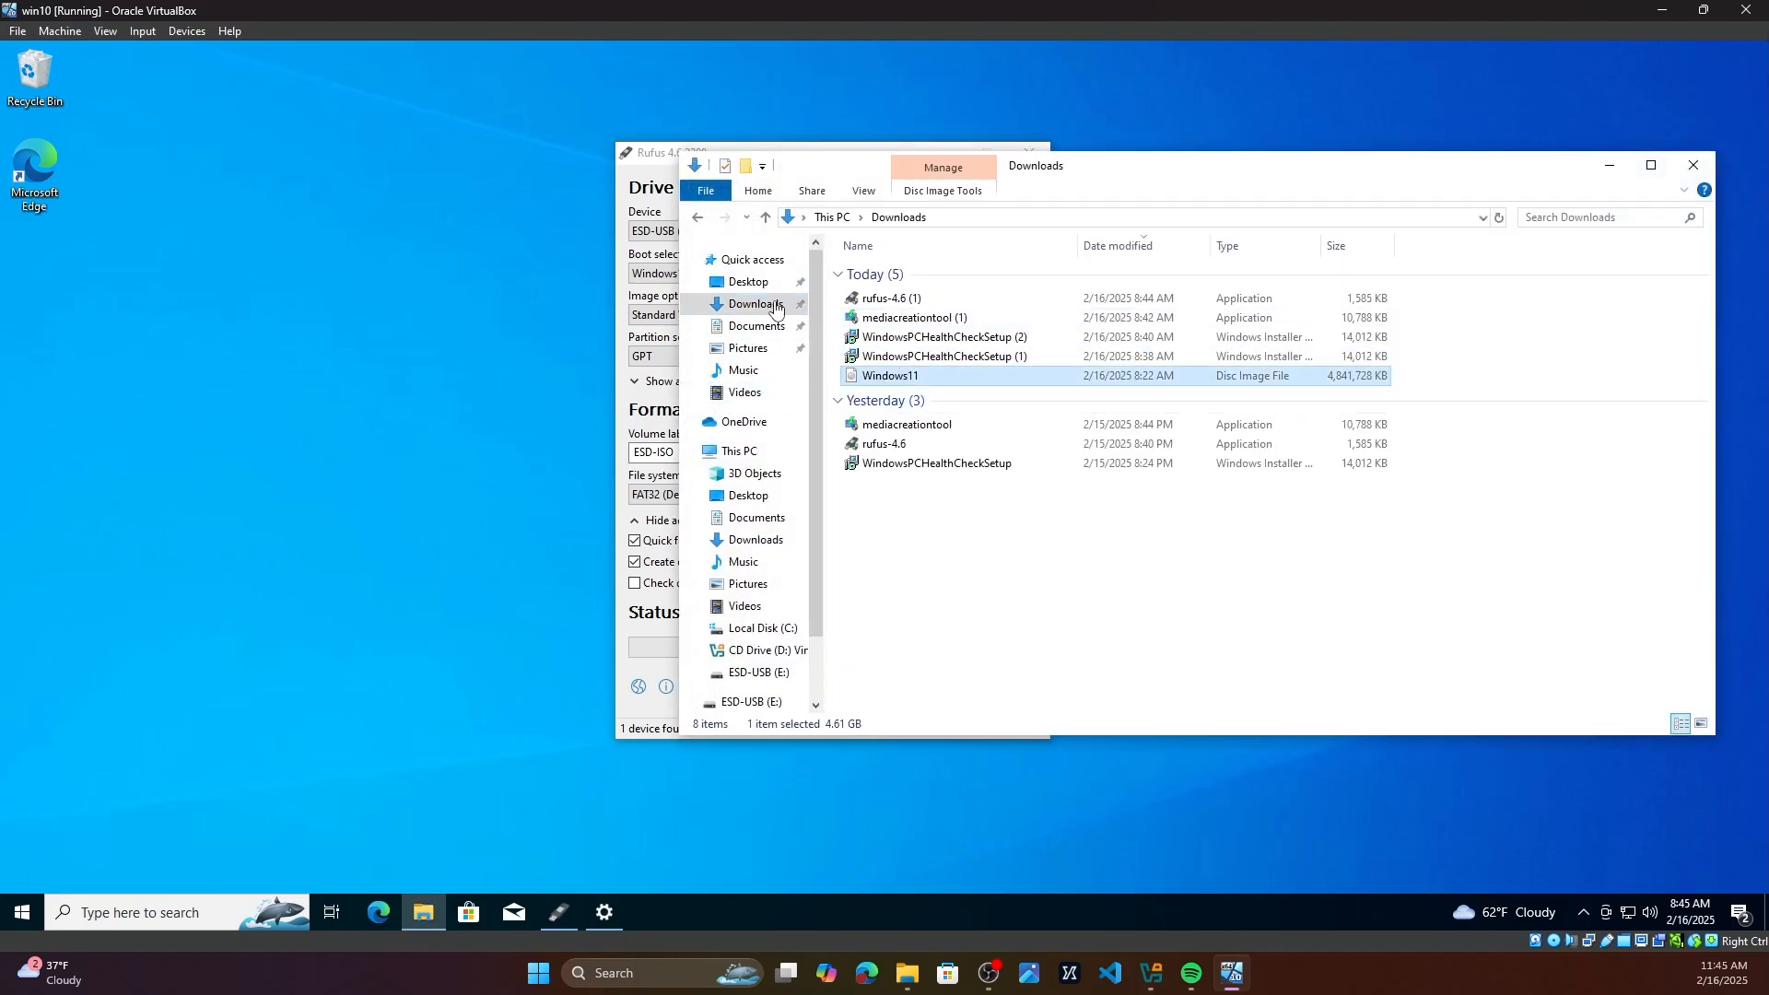
pyautogui.moveTo(673, 153); pyautogui.dragTo(417, 144)
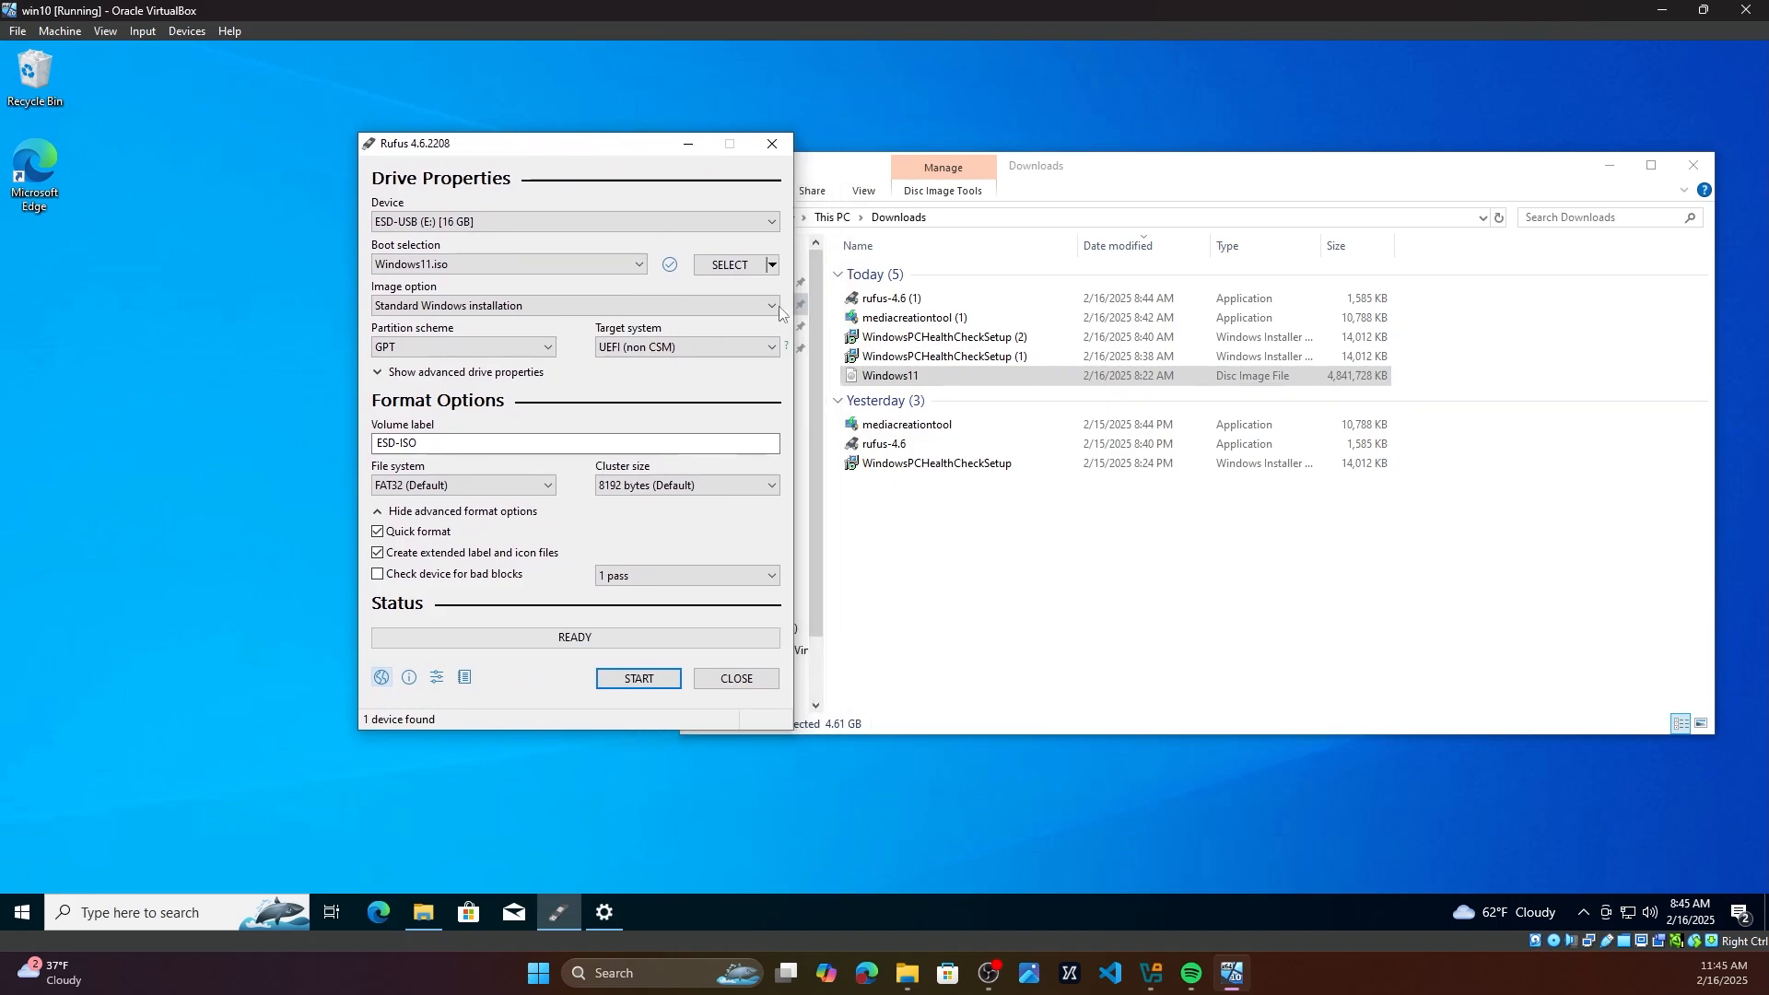
pyautogui.click(907, 426)
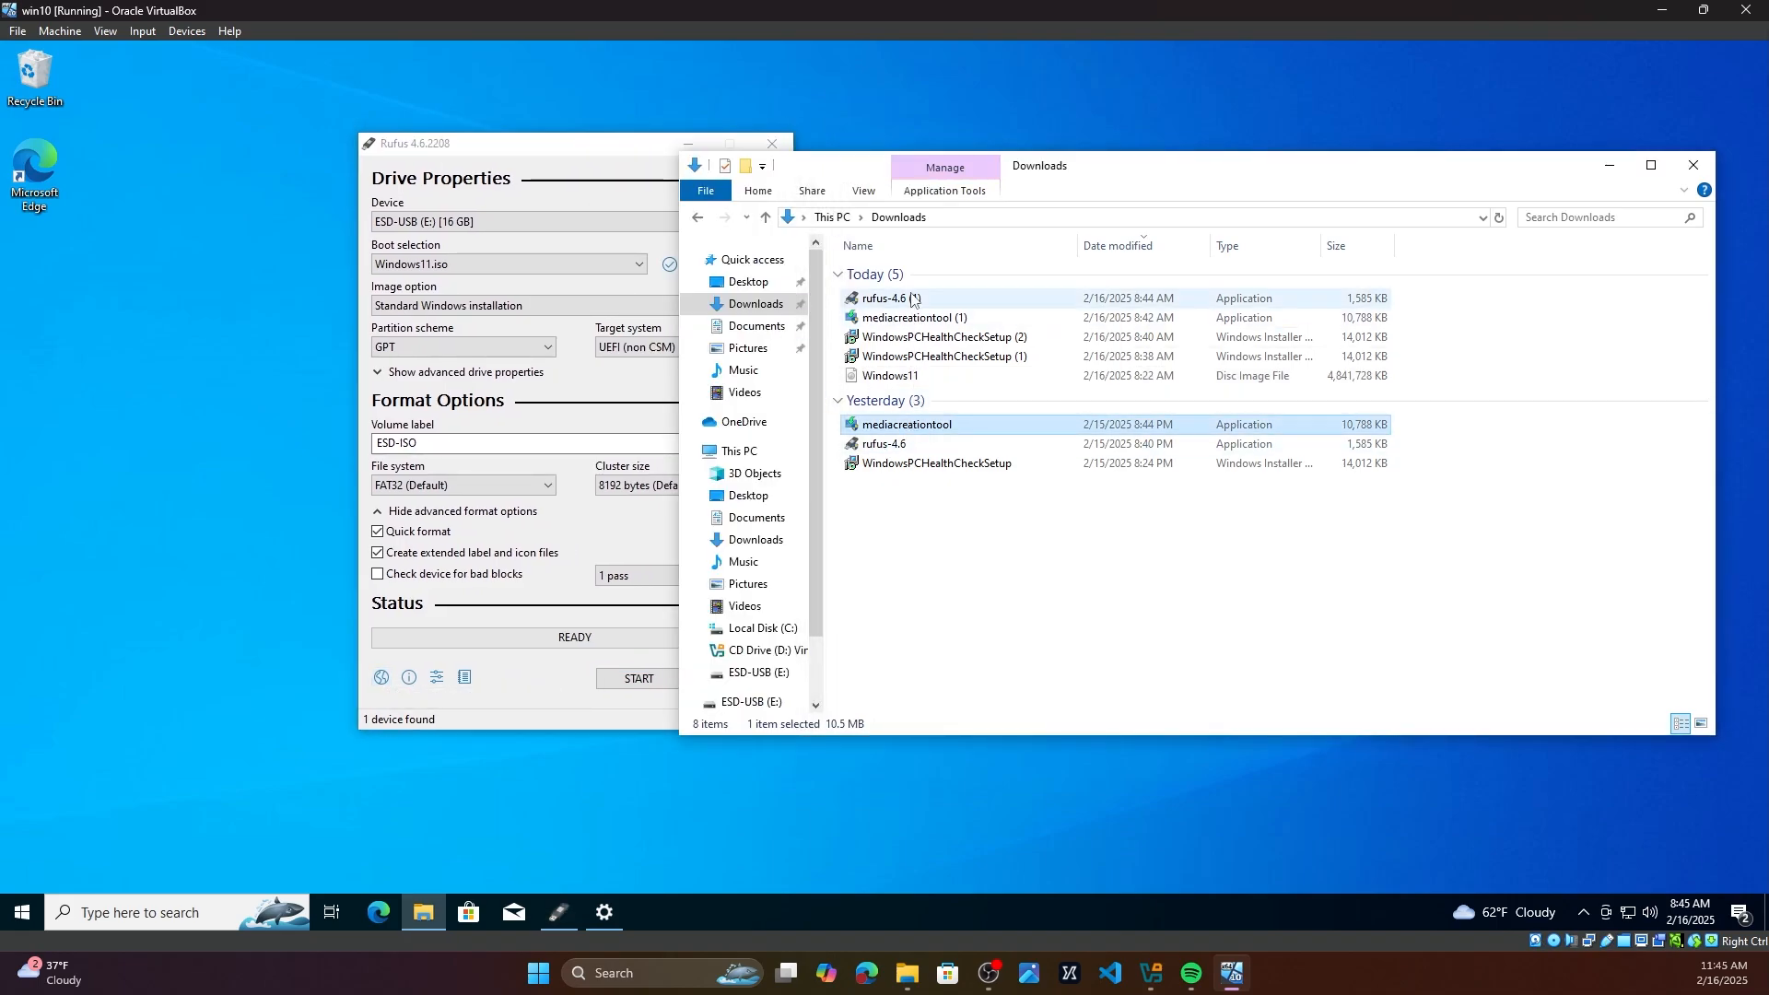
pyautogui.click(495, 146)
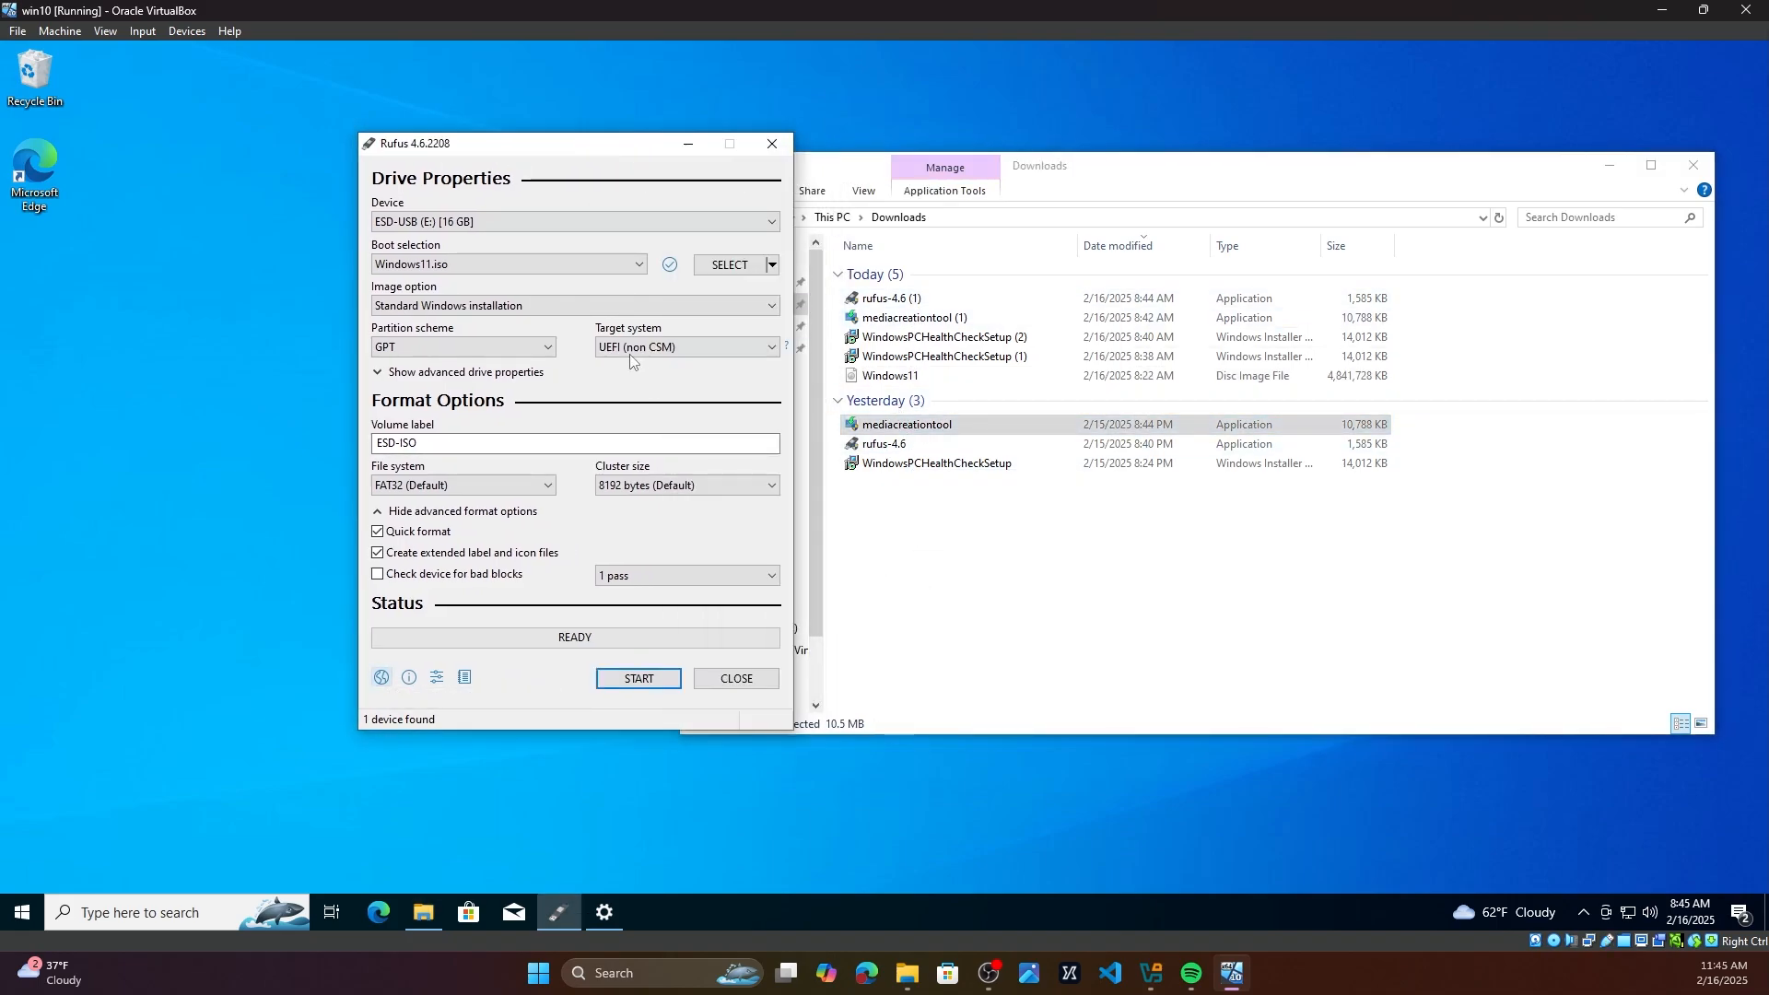
# Step: Select the Windows11 ISO from the Downloads folder as the boot image
pyautogui.click(415, 262)
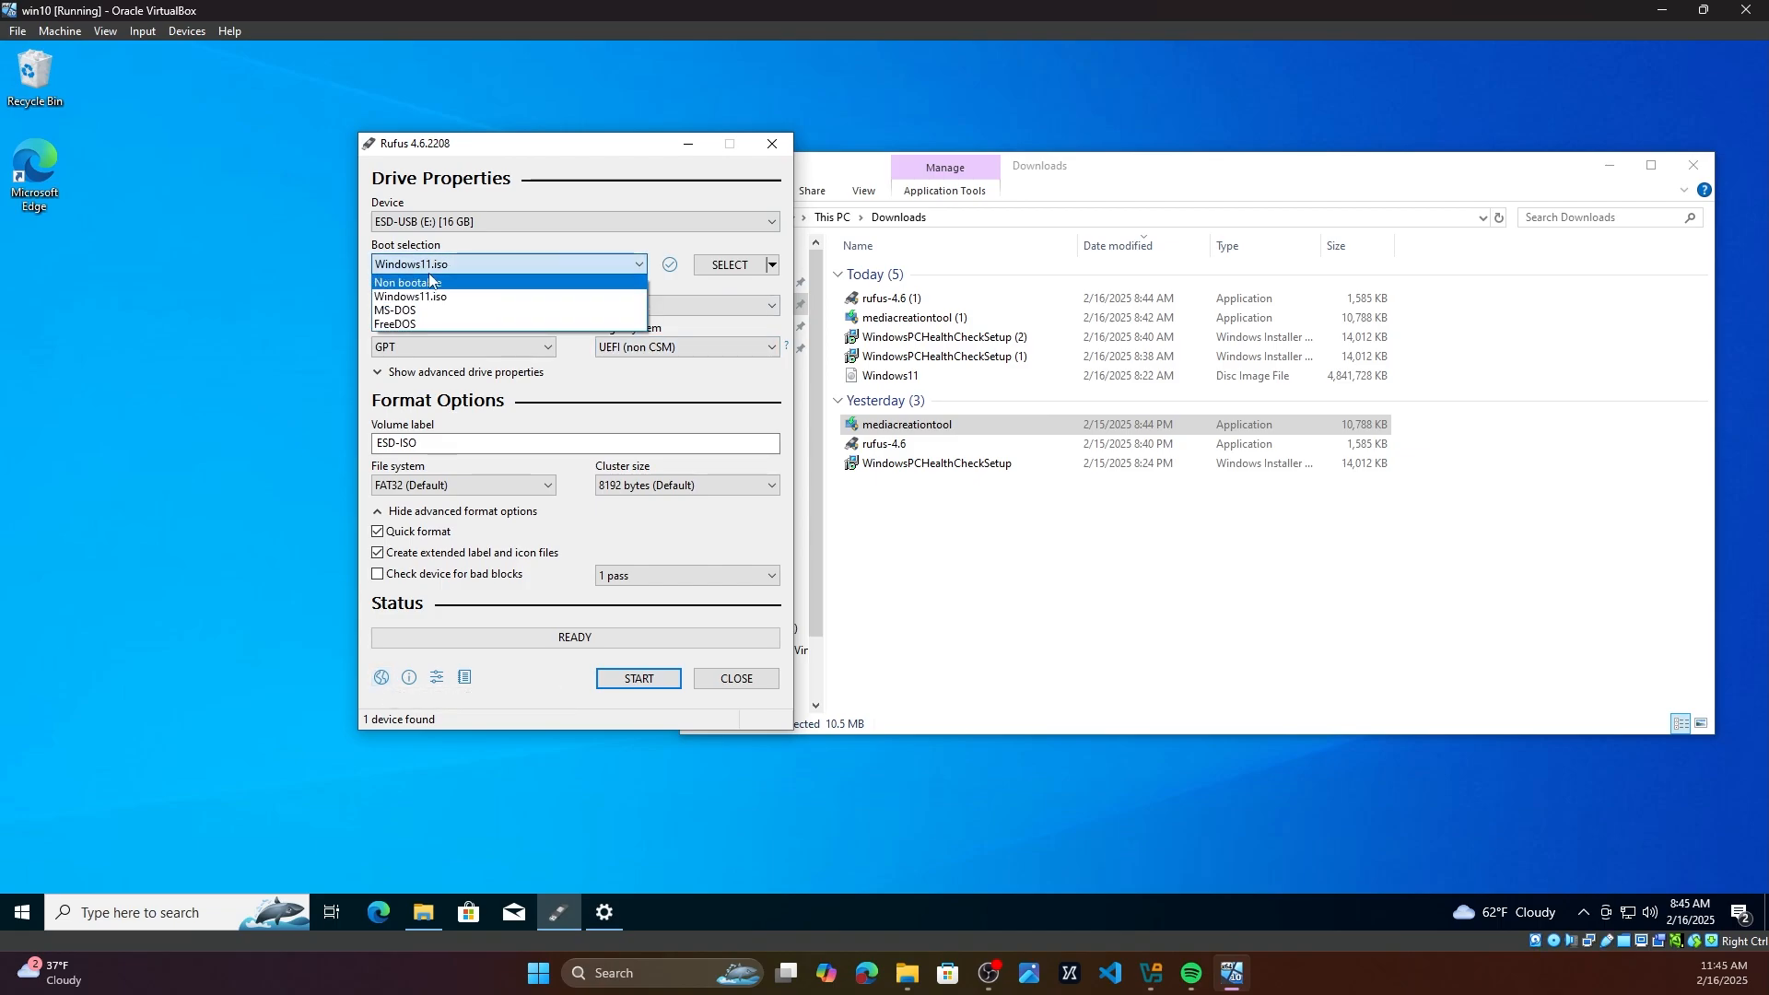
pyautogui.click(449, 267)
pyautogui.click(724, 267)
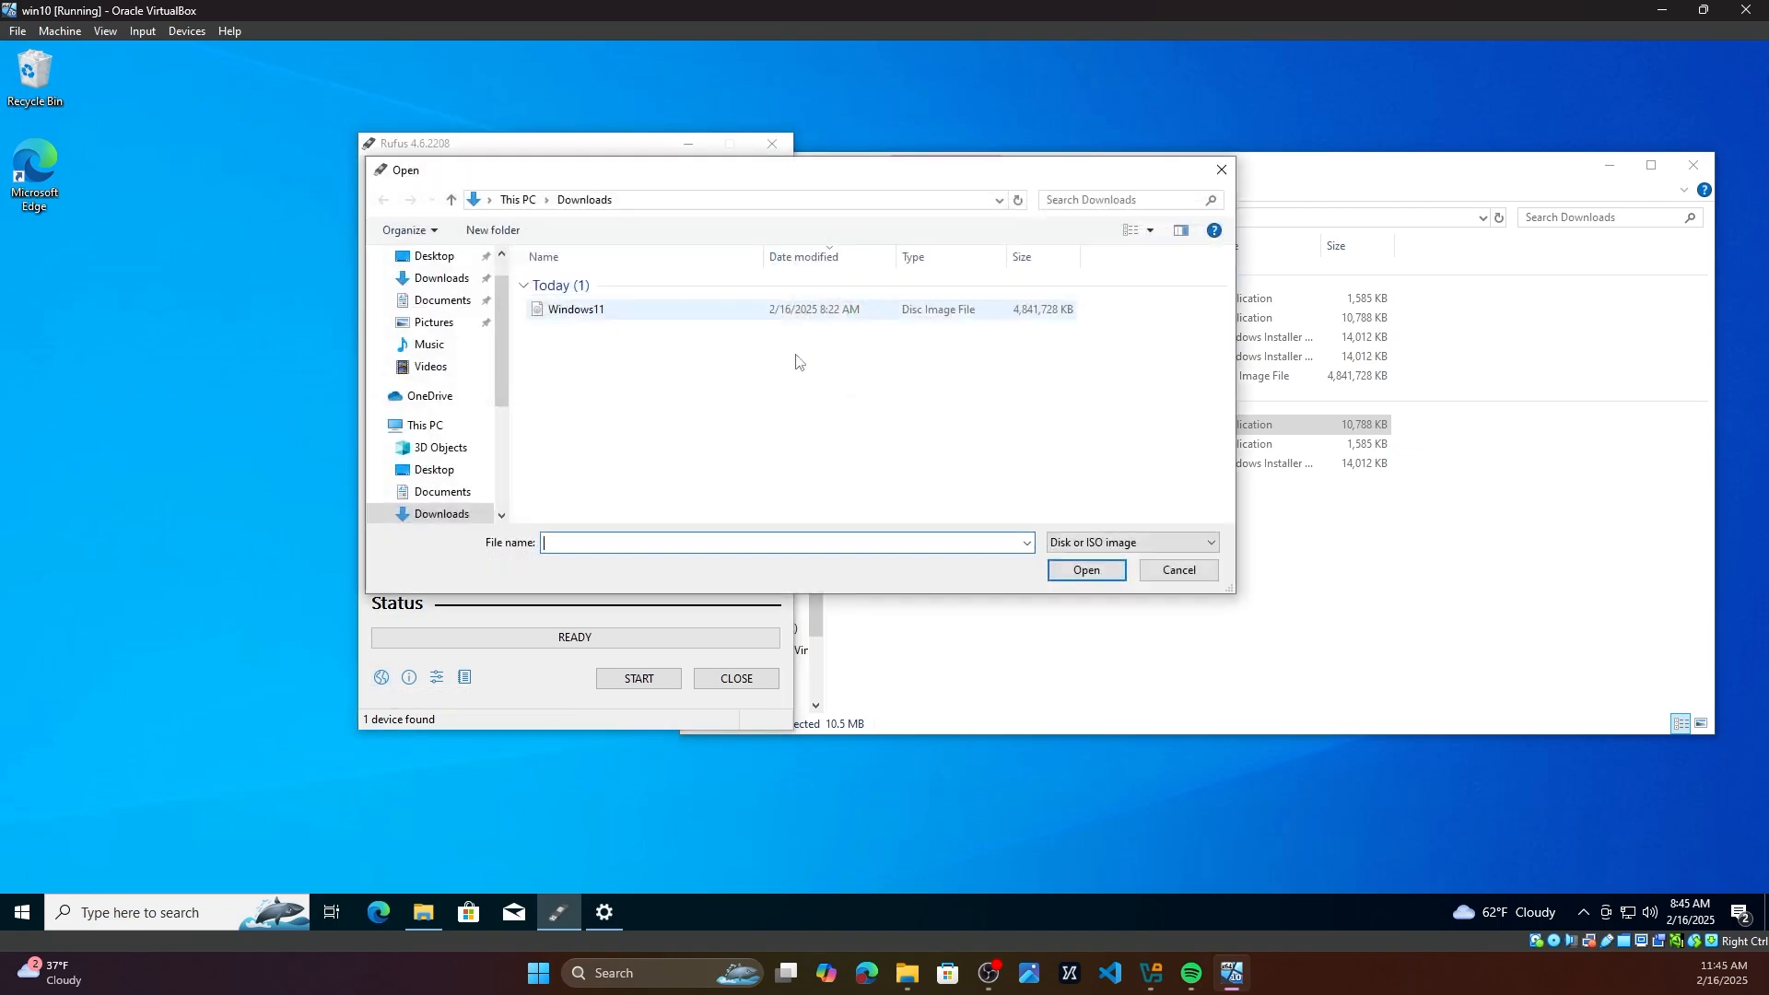
pyautogui.click(591, 316)
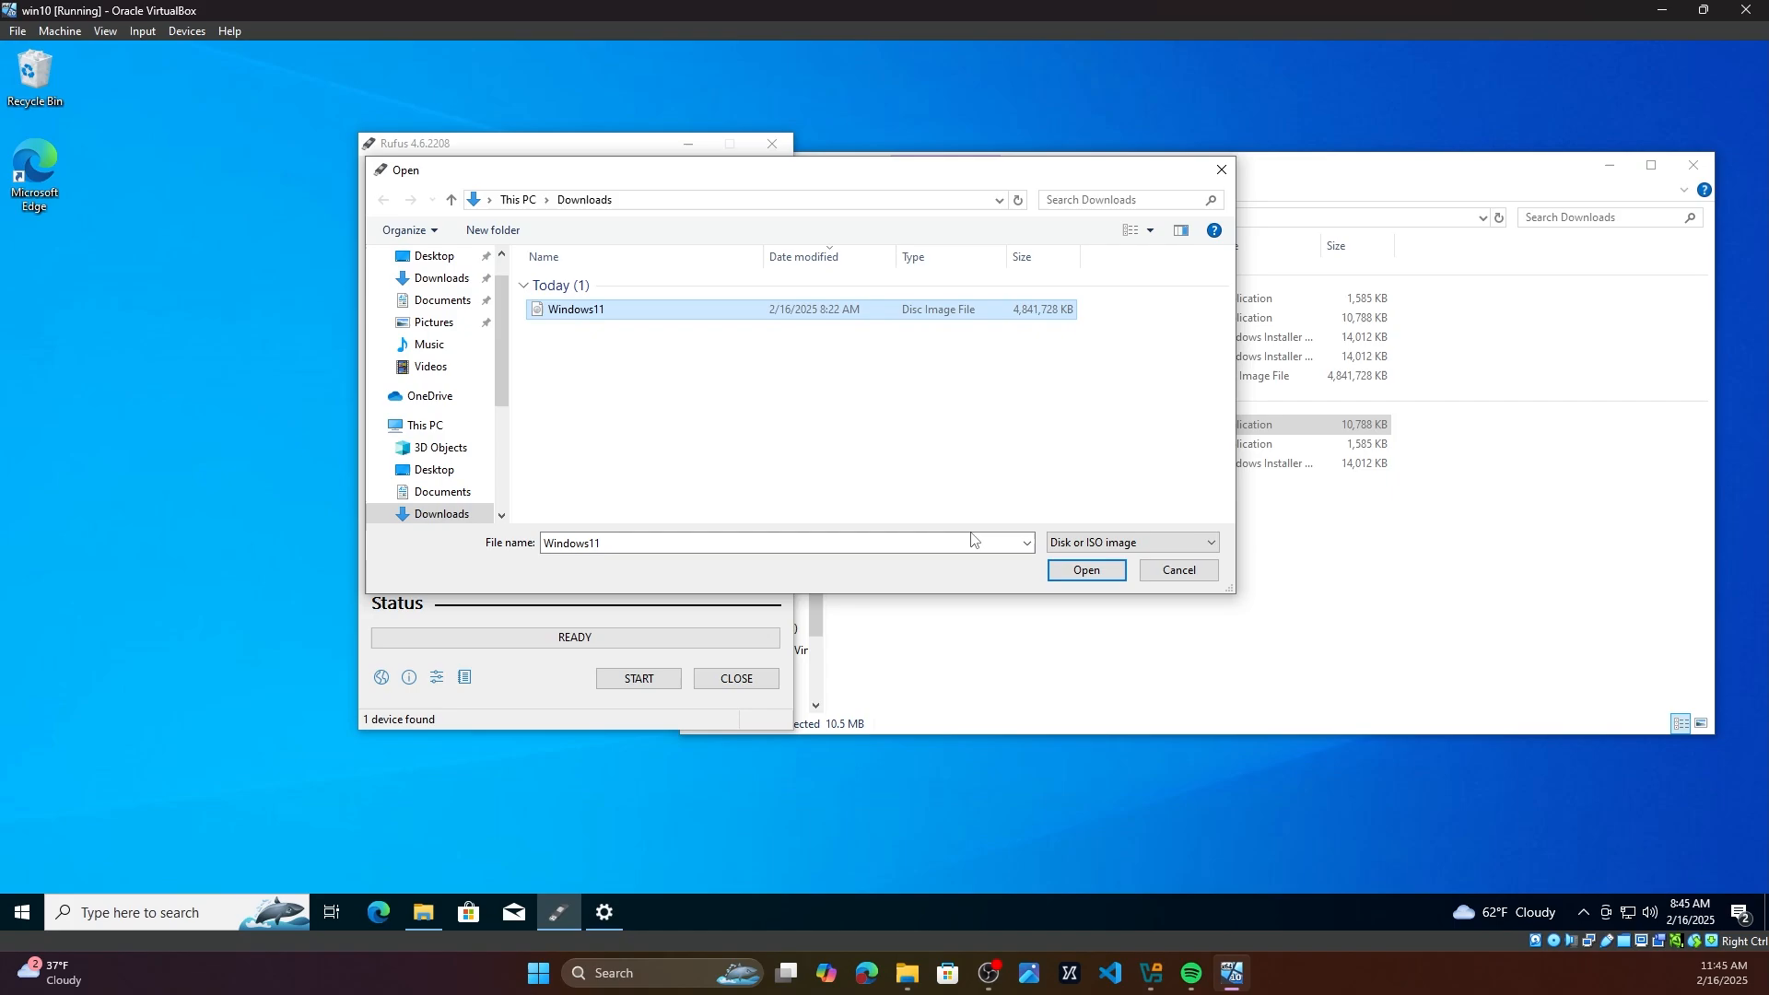
pyautogui.click(1086, 571)
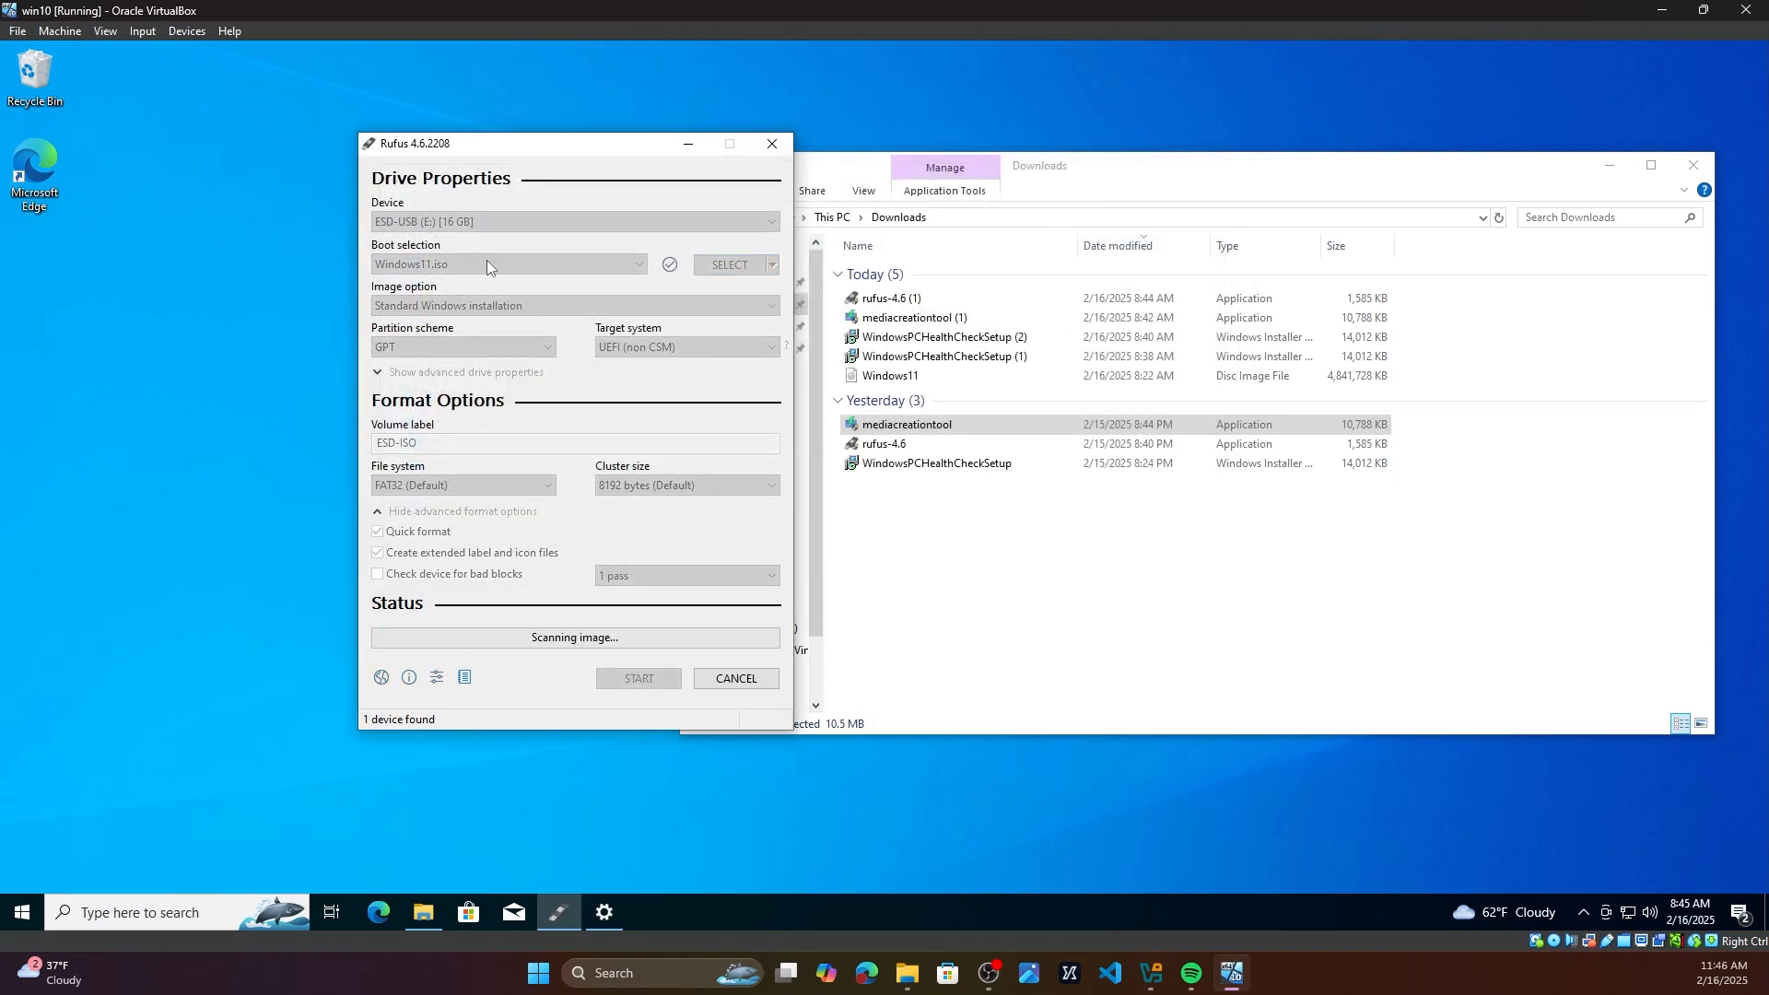
# Step: Choose the ESD-USB (E:) 16 GB drive as the device and keep the GPT partition scheme
pyautogui.click(394, 223)
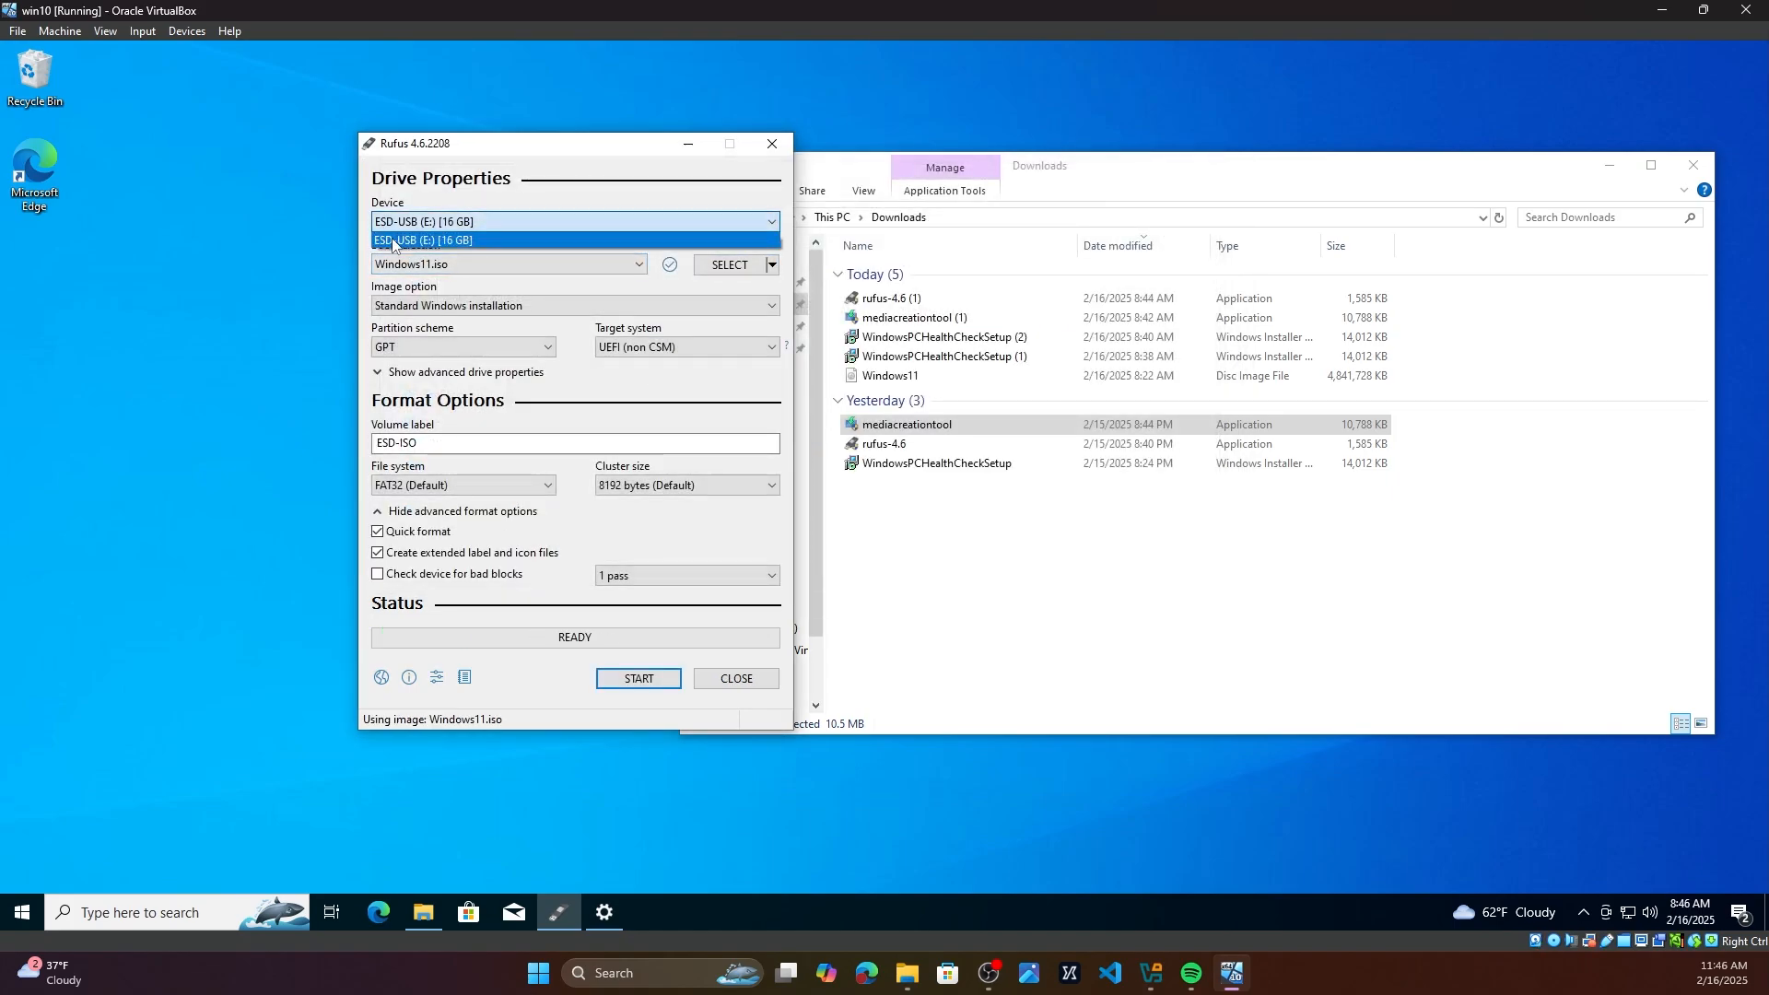
pyautogui.click(451, 240)
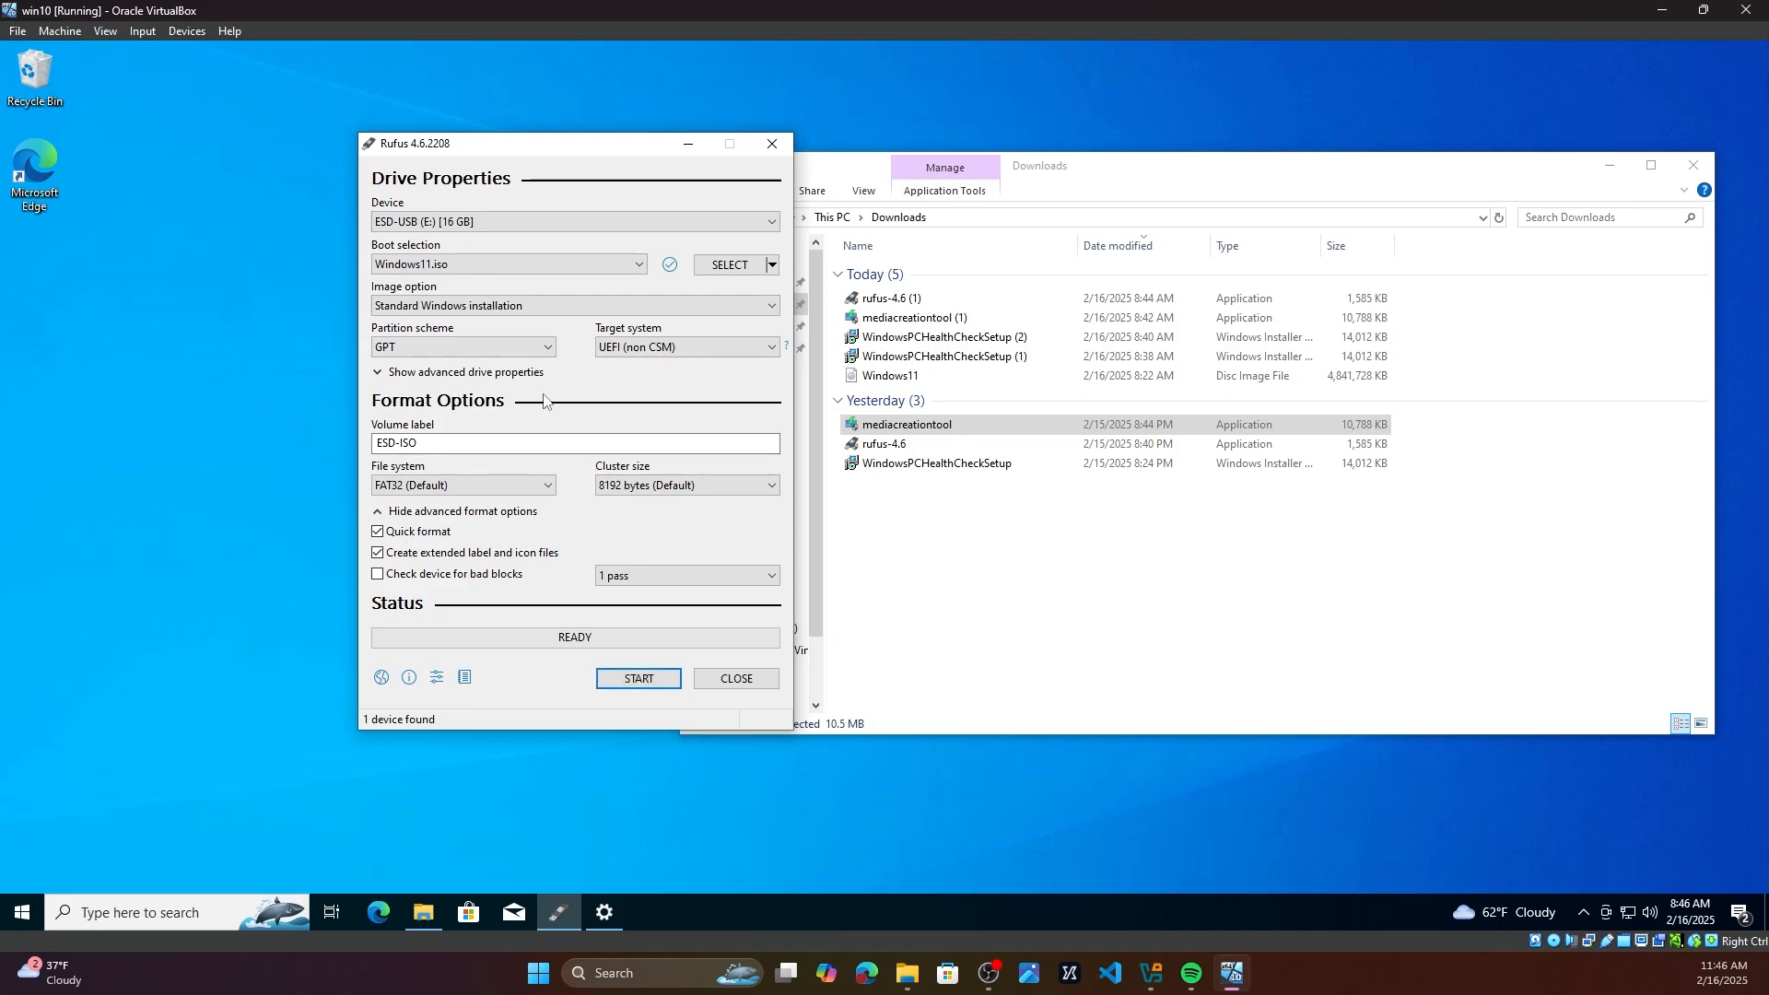
pyautogui.click(451, 347)
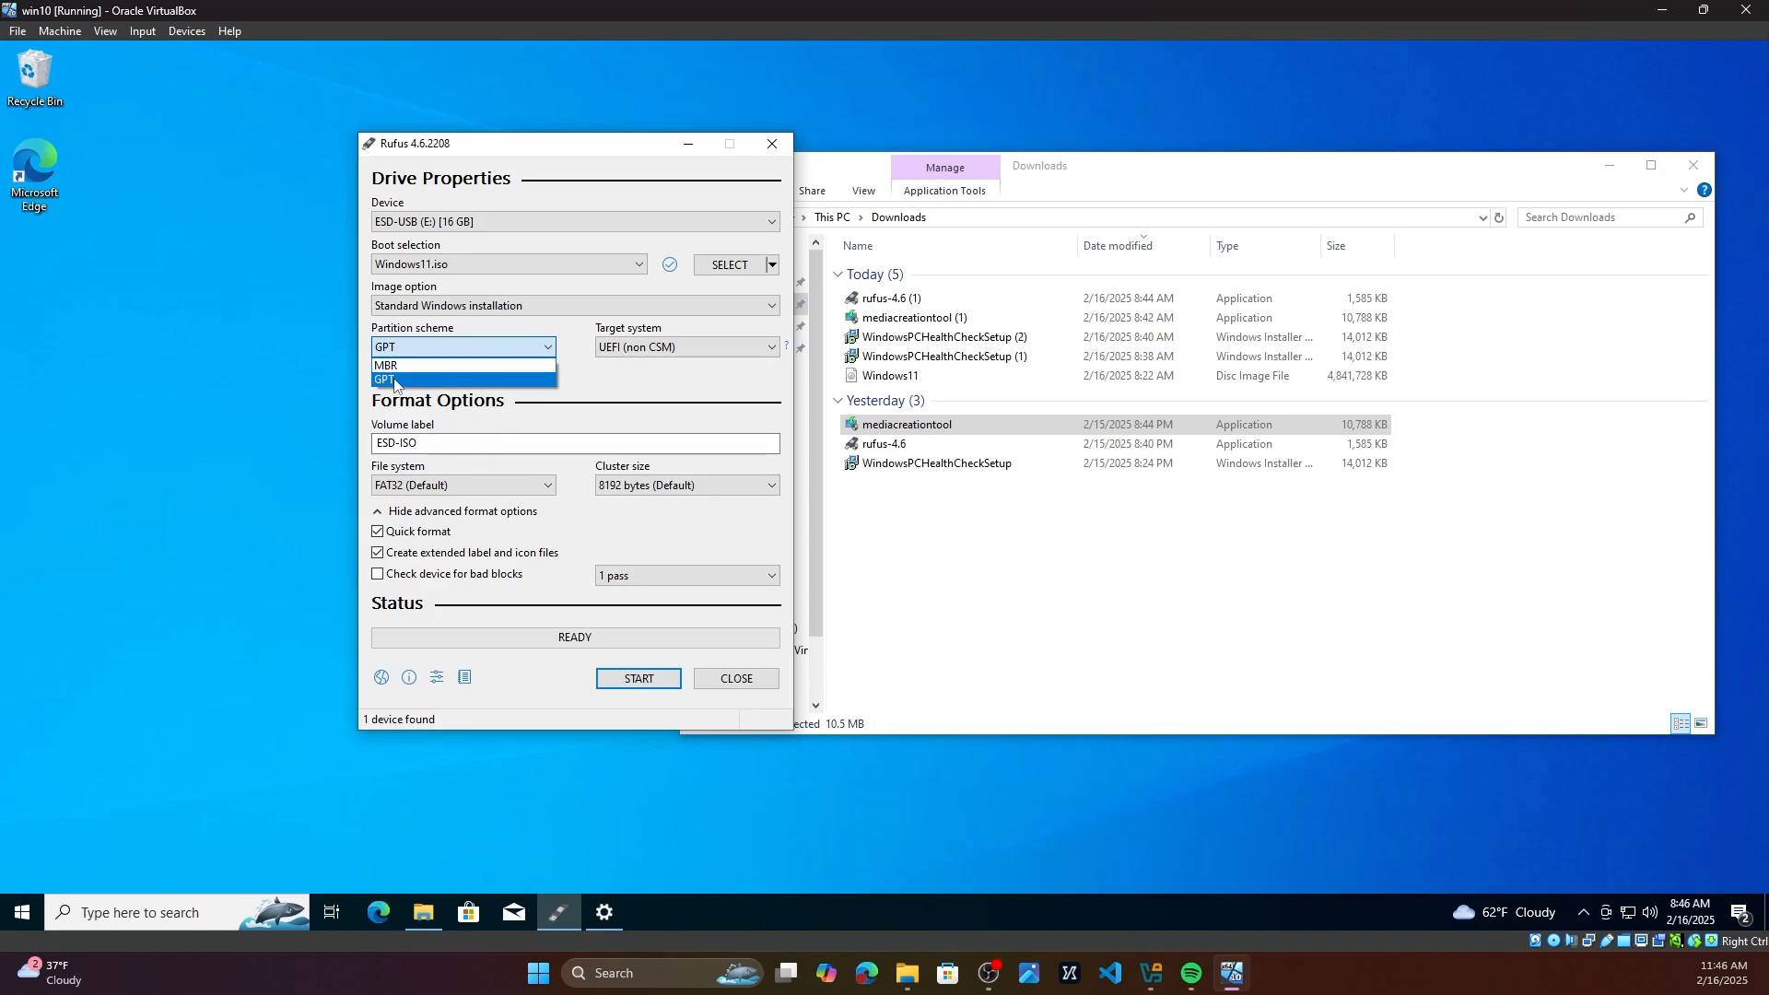
pyautogui.click(395, 381)
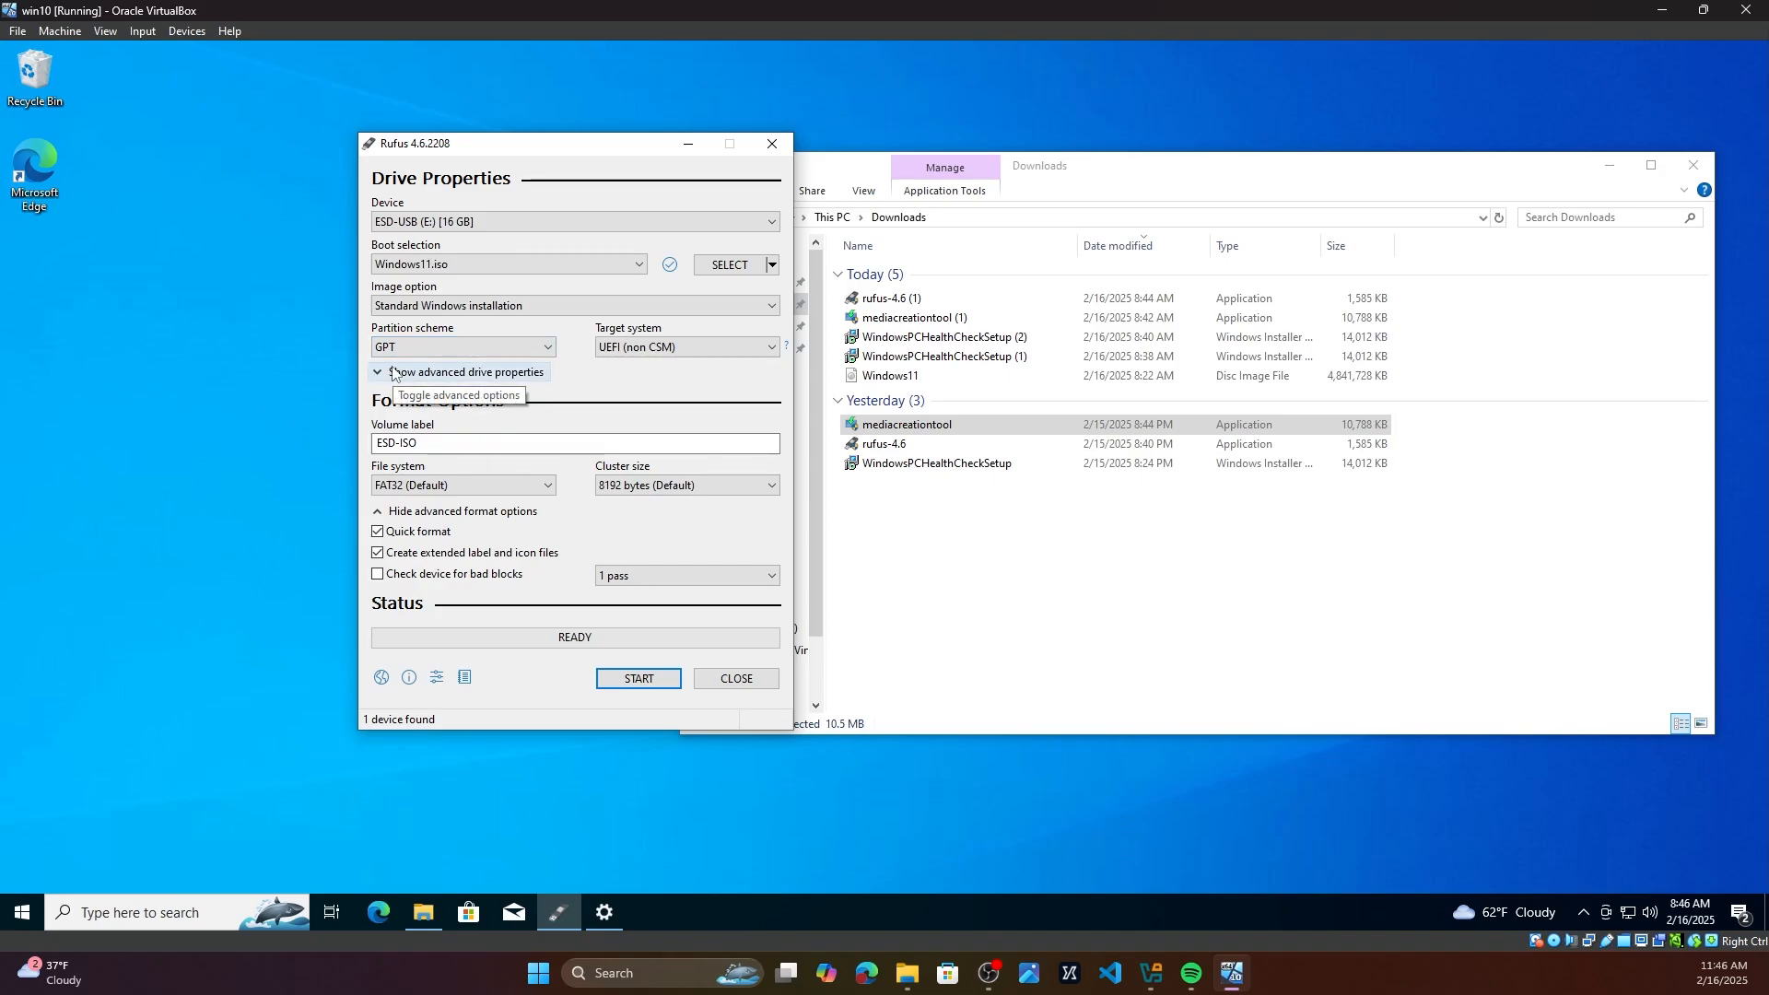
pyautogui.click(414, 352)
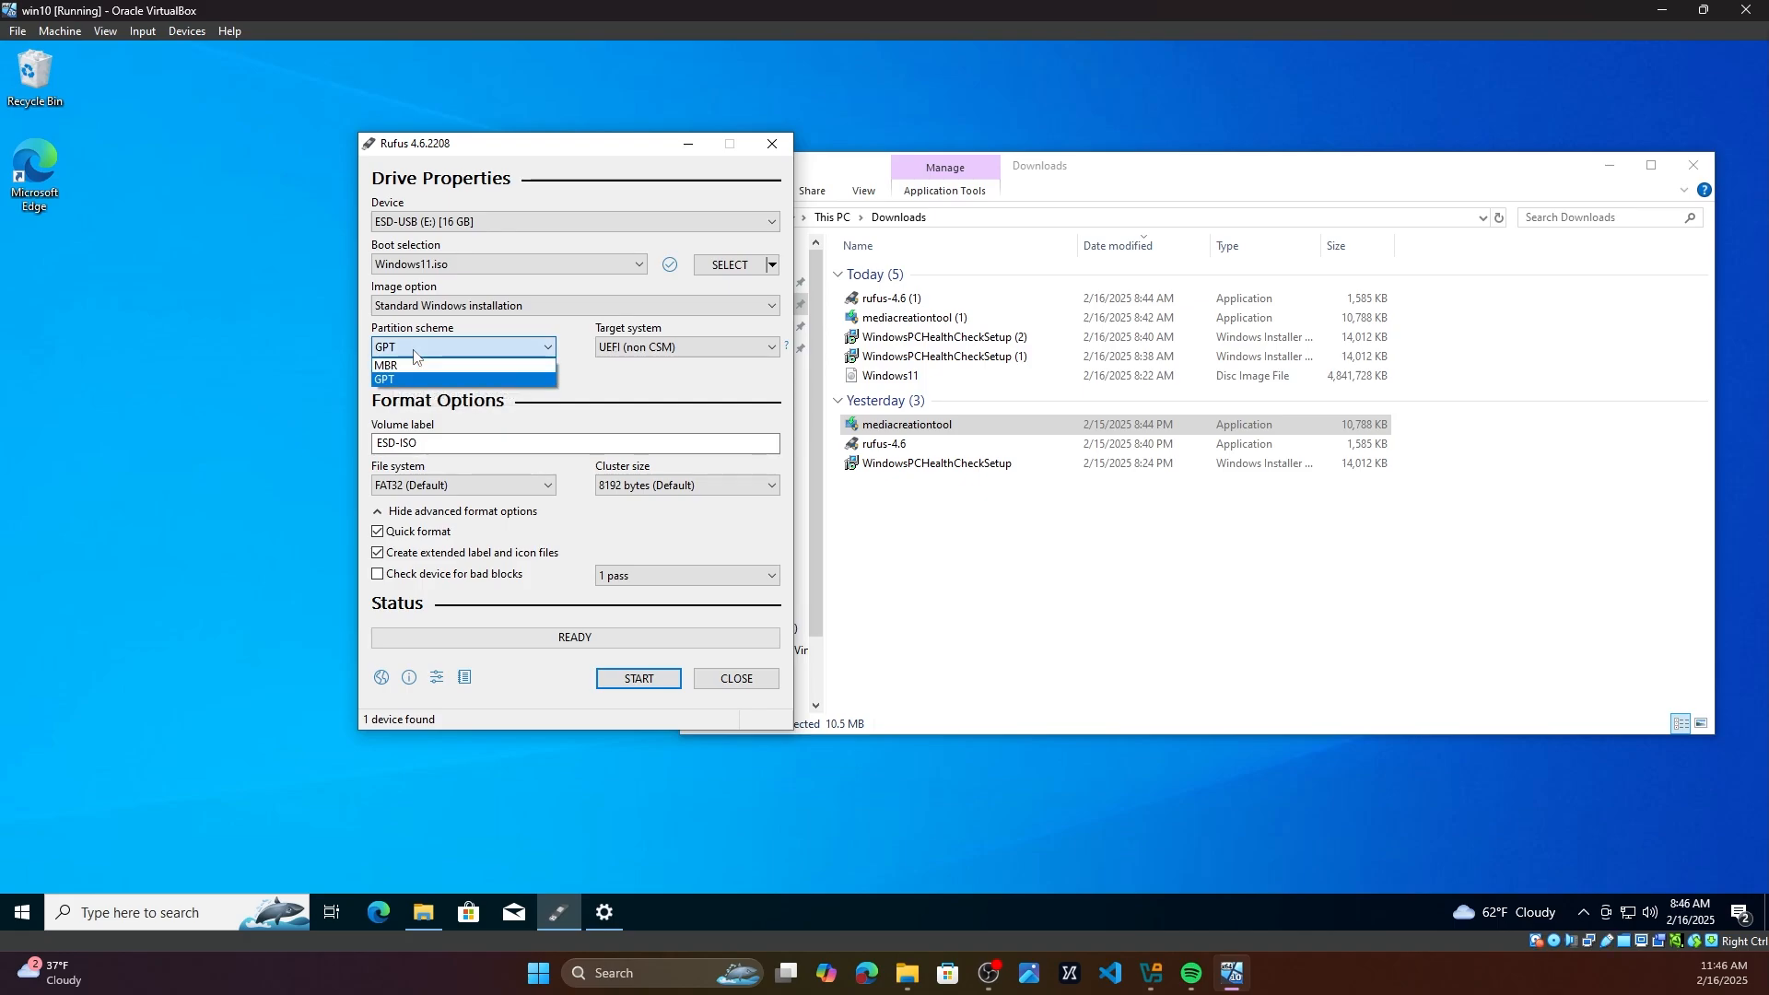
pyautogui.click(414, 354)
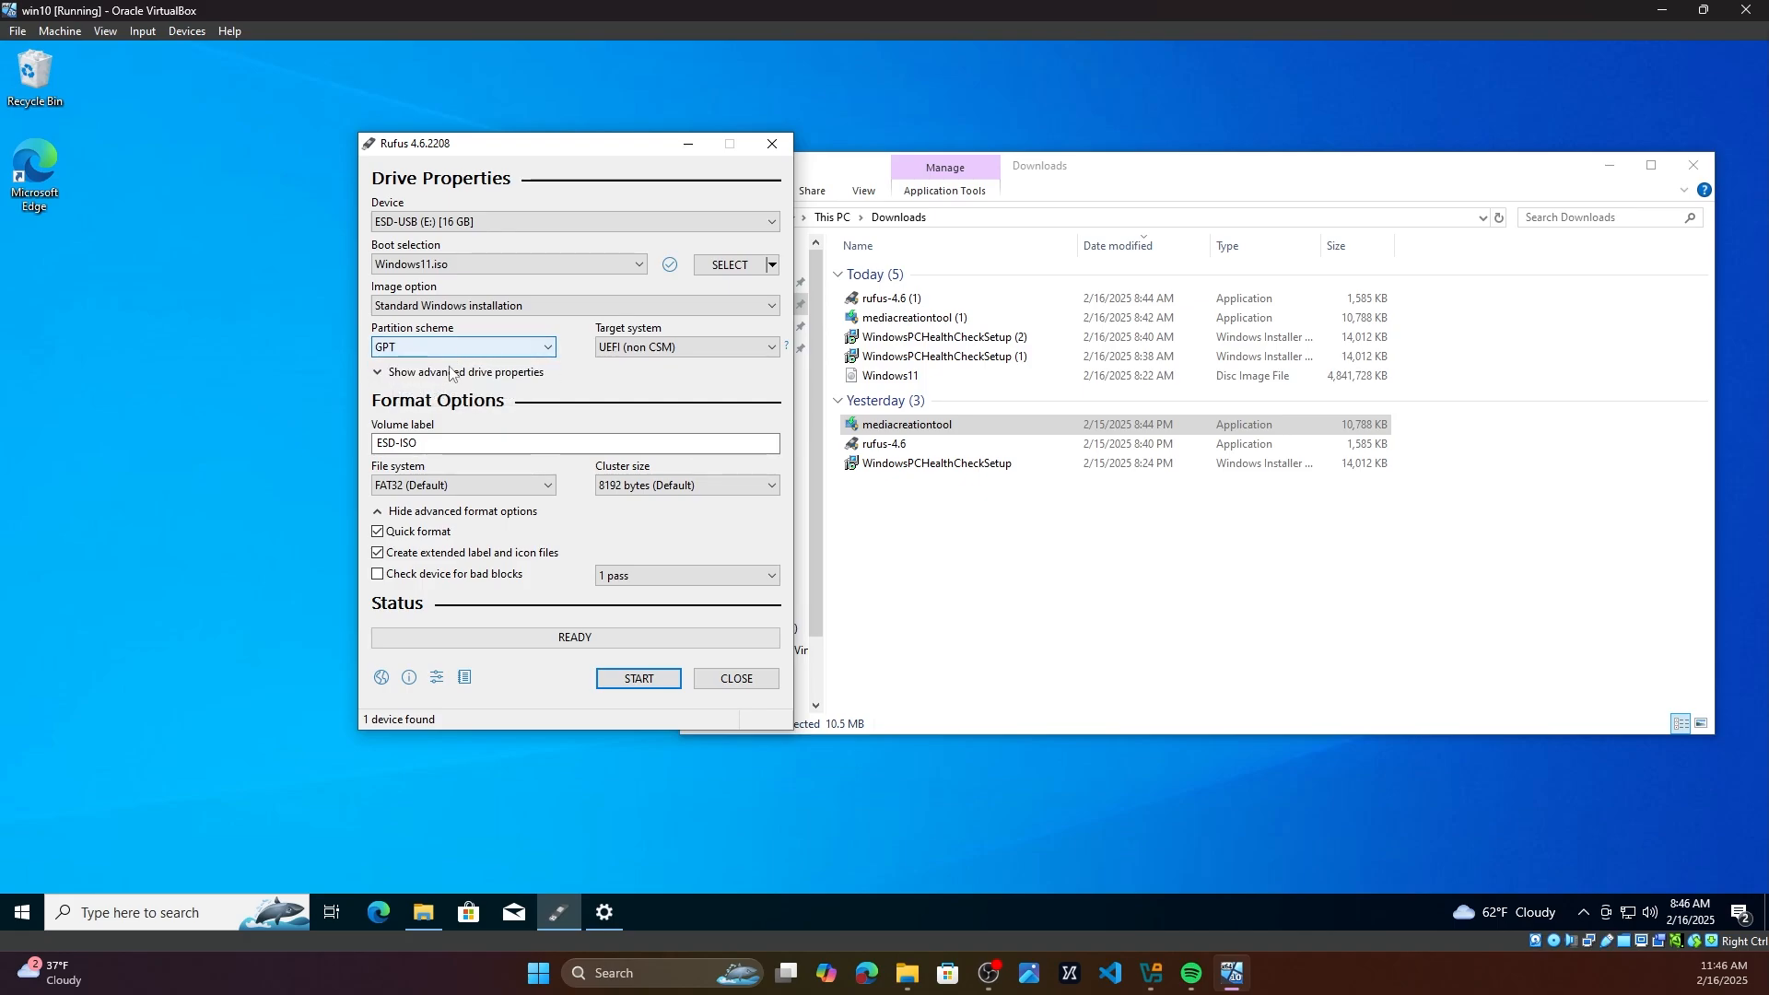
# Step: Start writing the image to the USB drive and open the Windows customization options
pyautogui.click(638, 682)
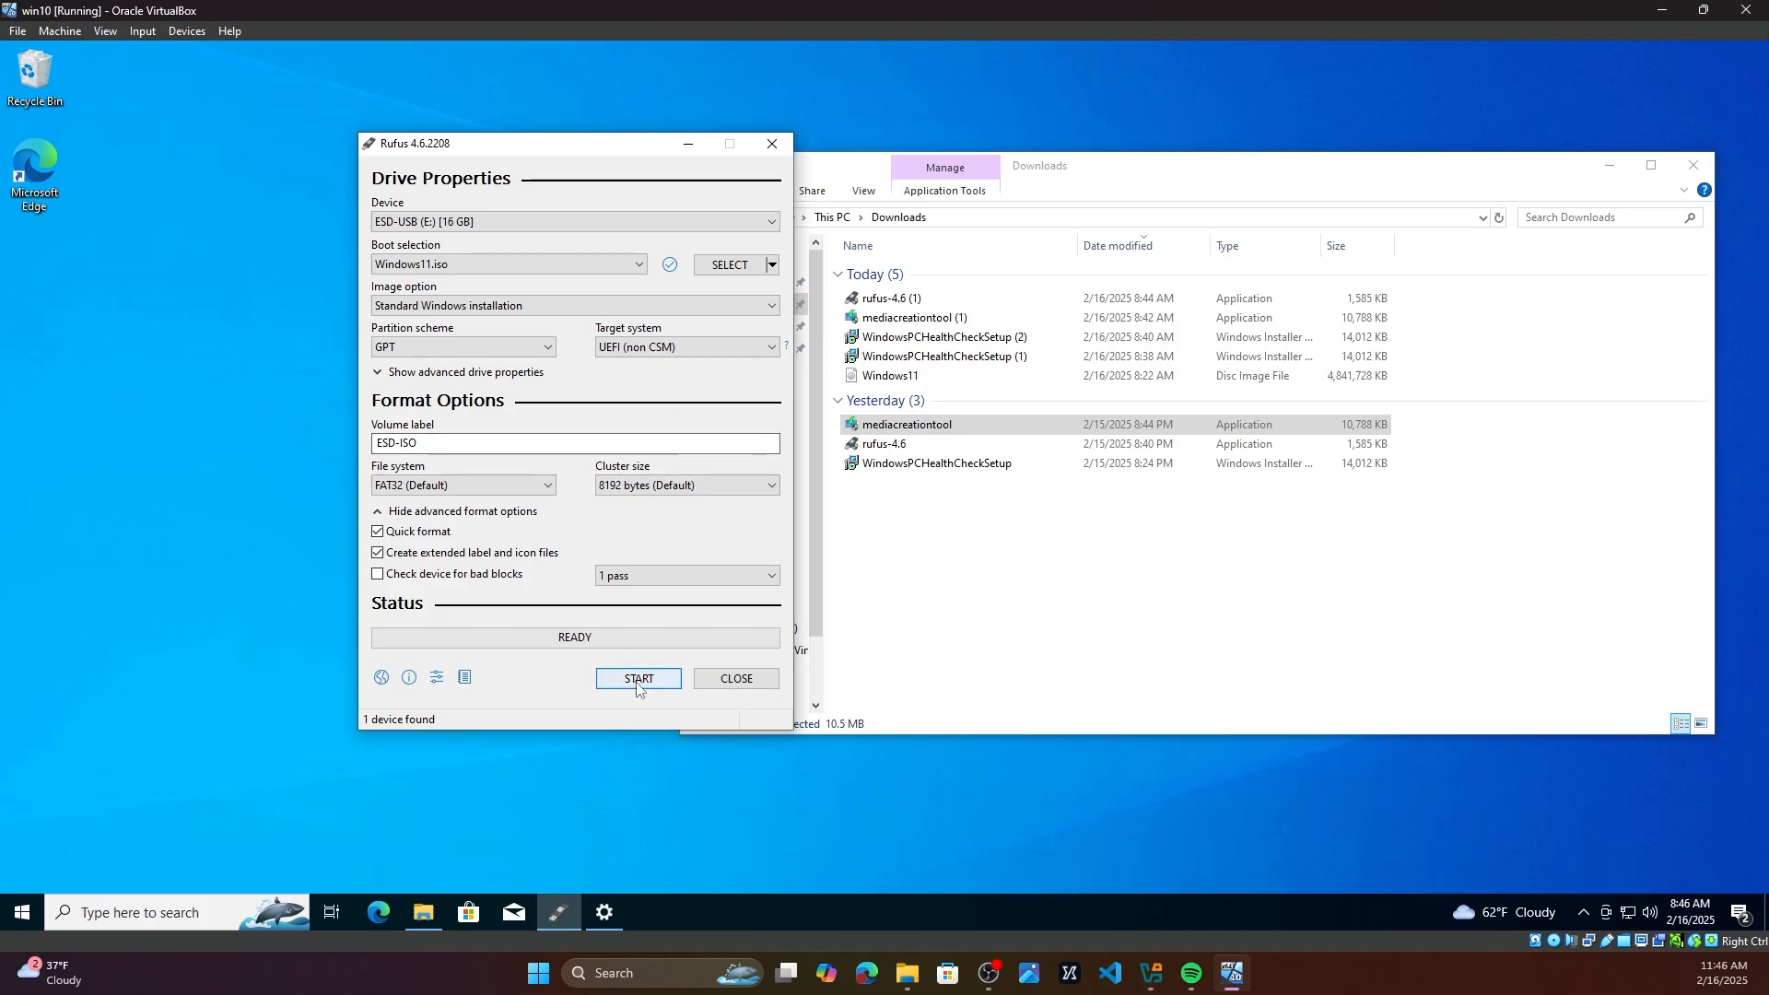
pyautogui.moveTo(485, 353); pyautogui.dragTo(767, 152)
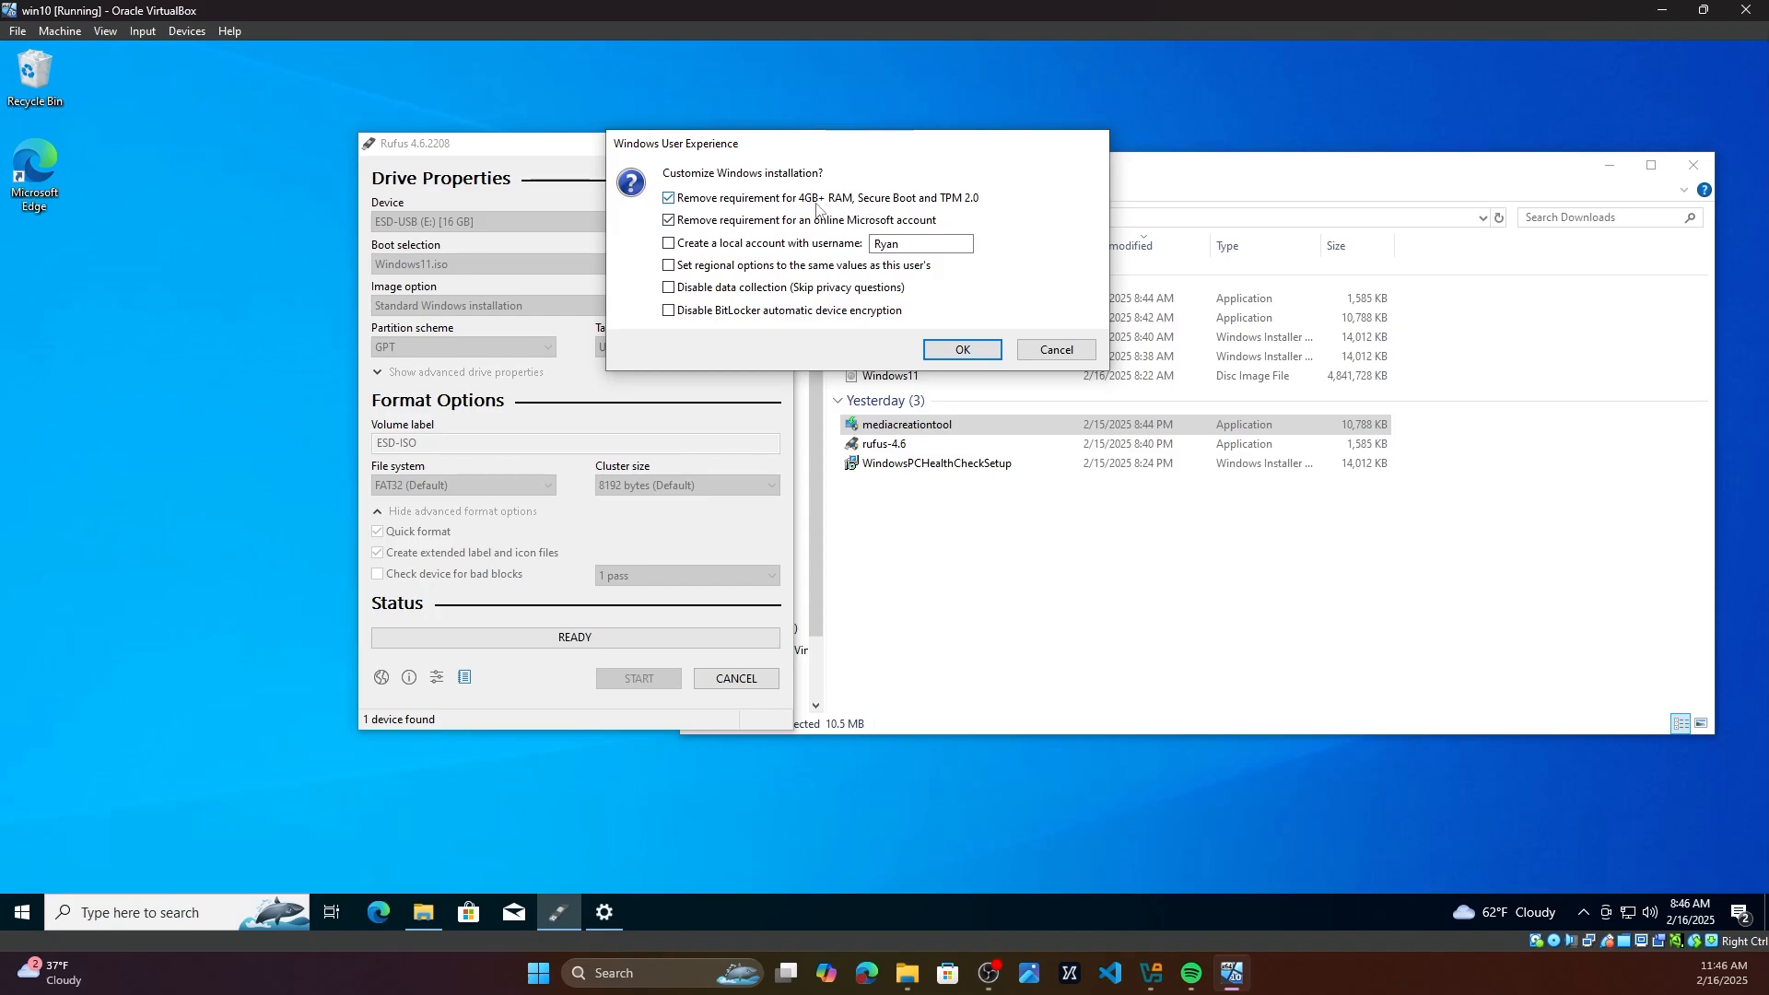
pyautogui.moveTo(826, 143); pyautogui.dragTo(717, 162)
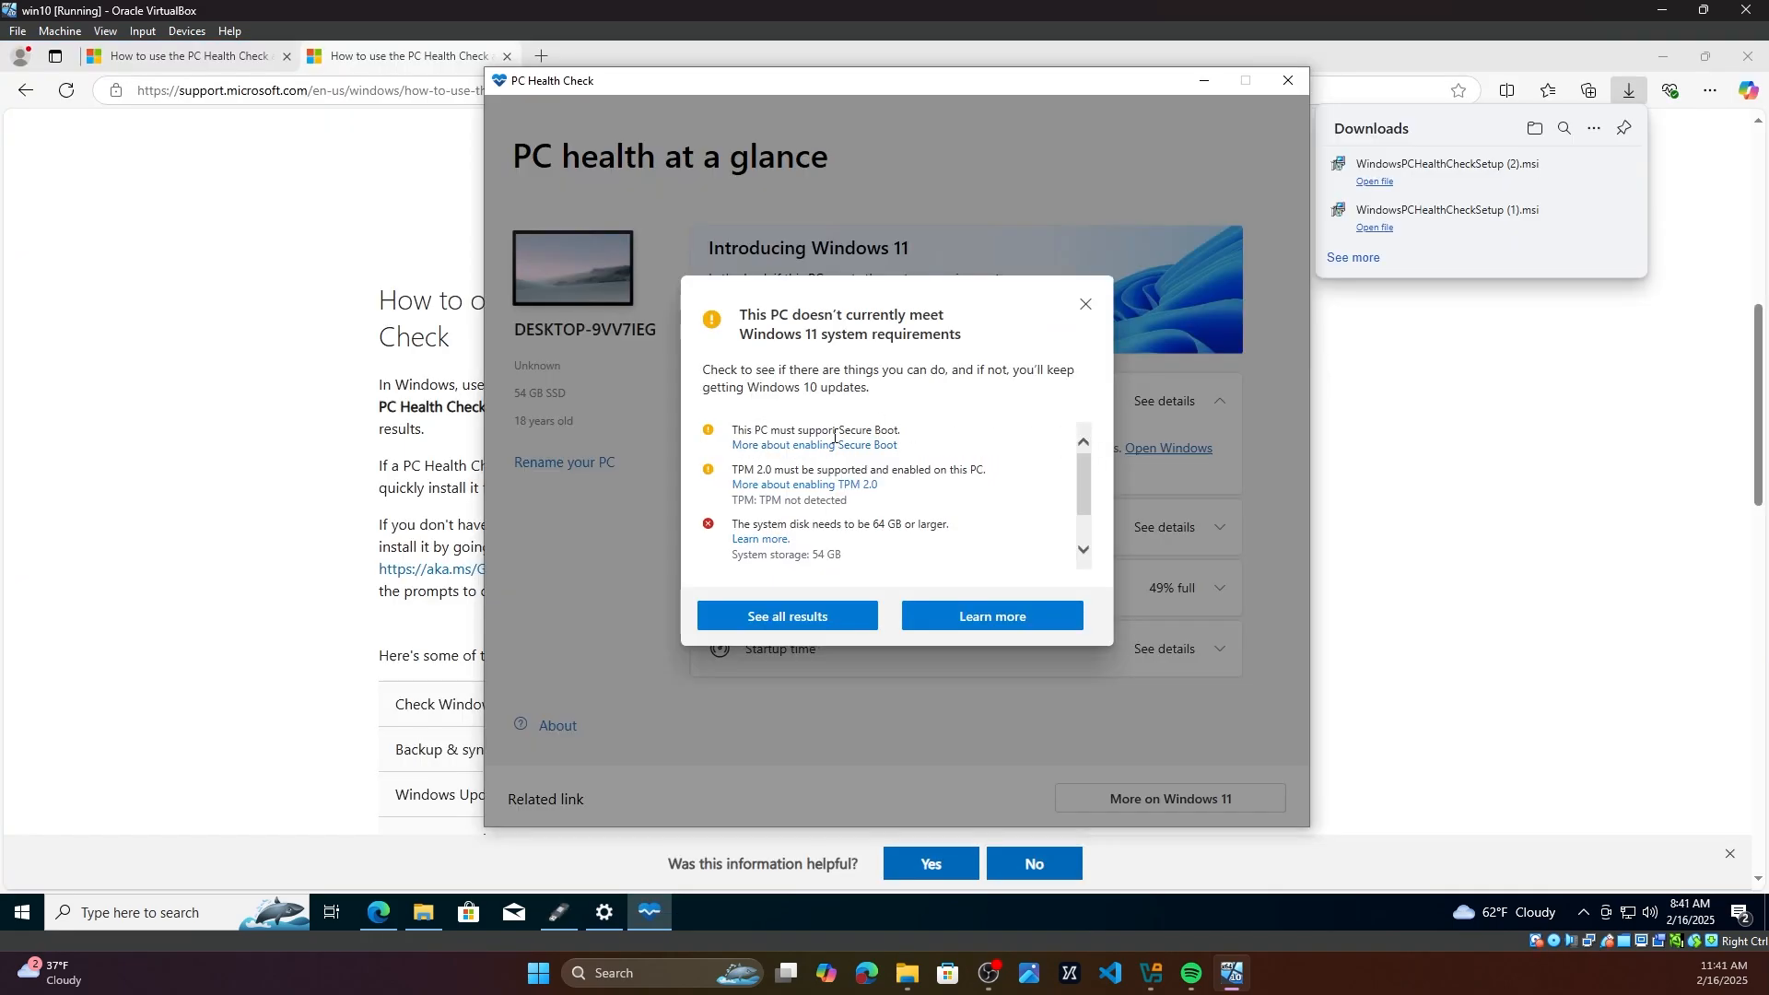
# Step: Examine the Secure Boot, TPM 2.0, disk size and processor requirements listed by PC Health Check
pyautogui.moveTo(836, 433); pyautogui.dragTo(908, 440)
pyautogui.scroll(-1, 903, 471)
pyautogui.moveTo(733, 448); pyautogui.dragTo(800, 448)
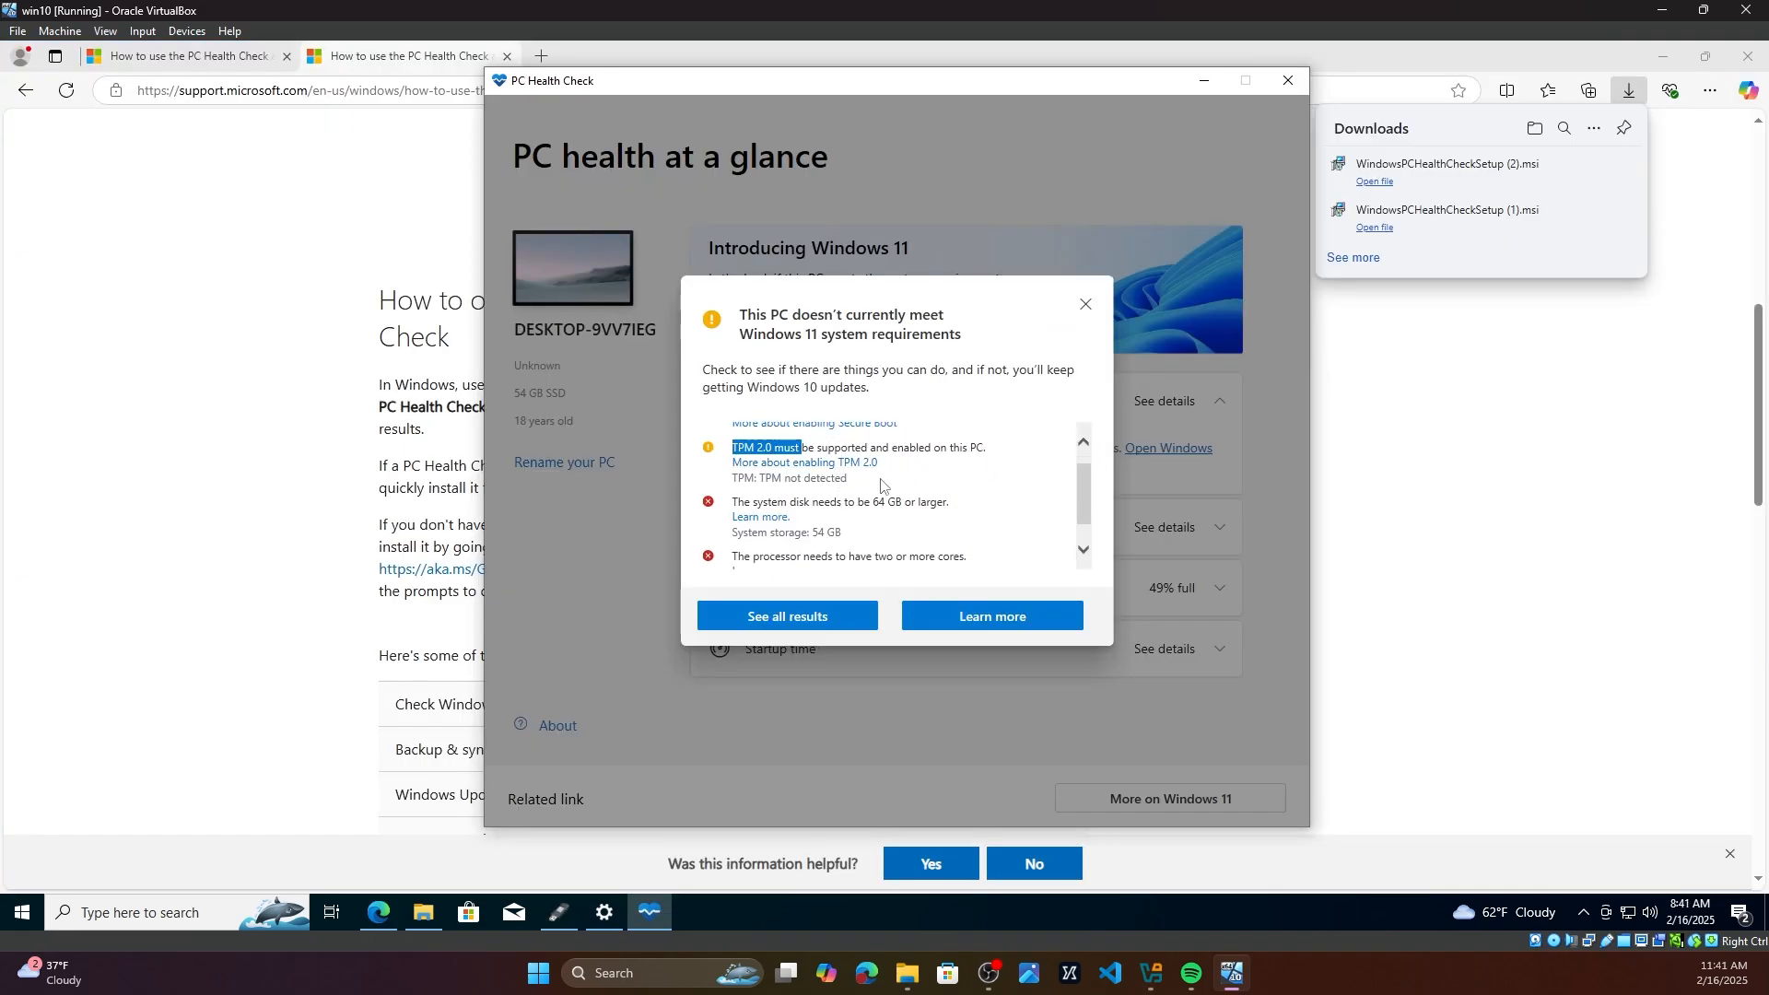
pyautogui.scroll(-1, 977, 509)
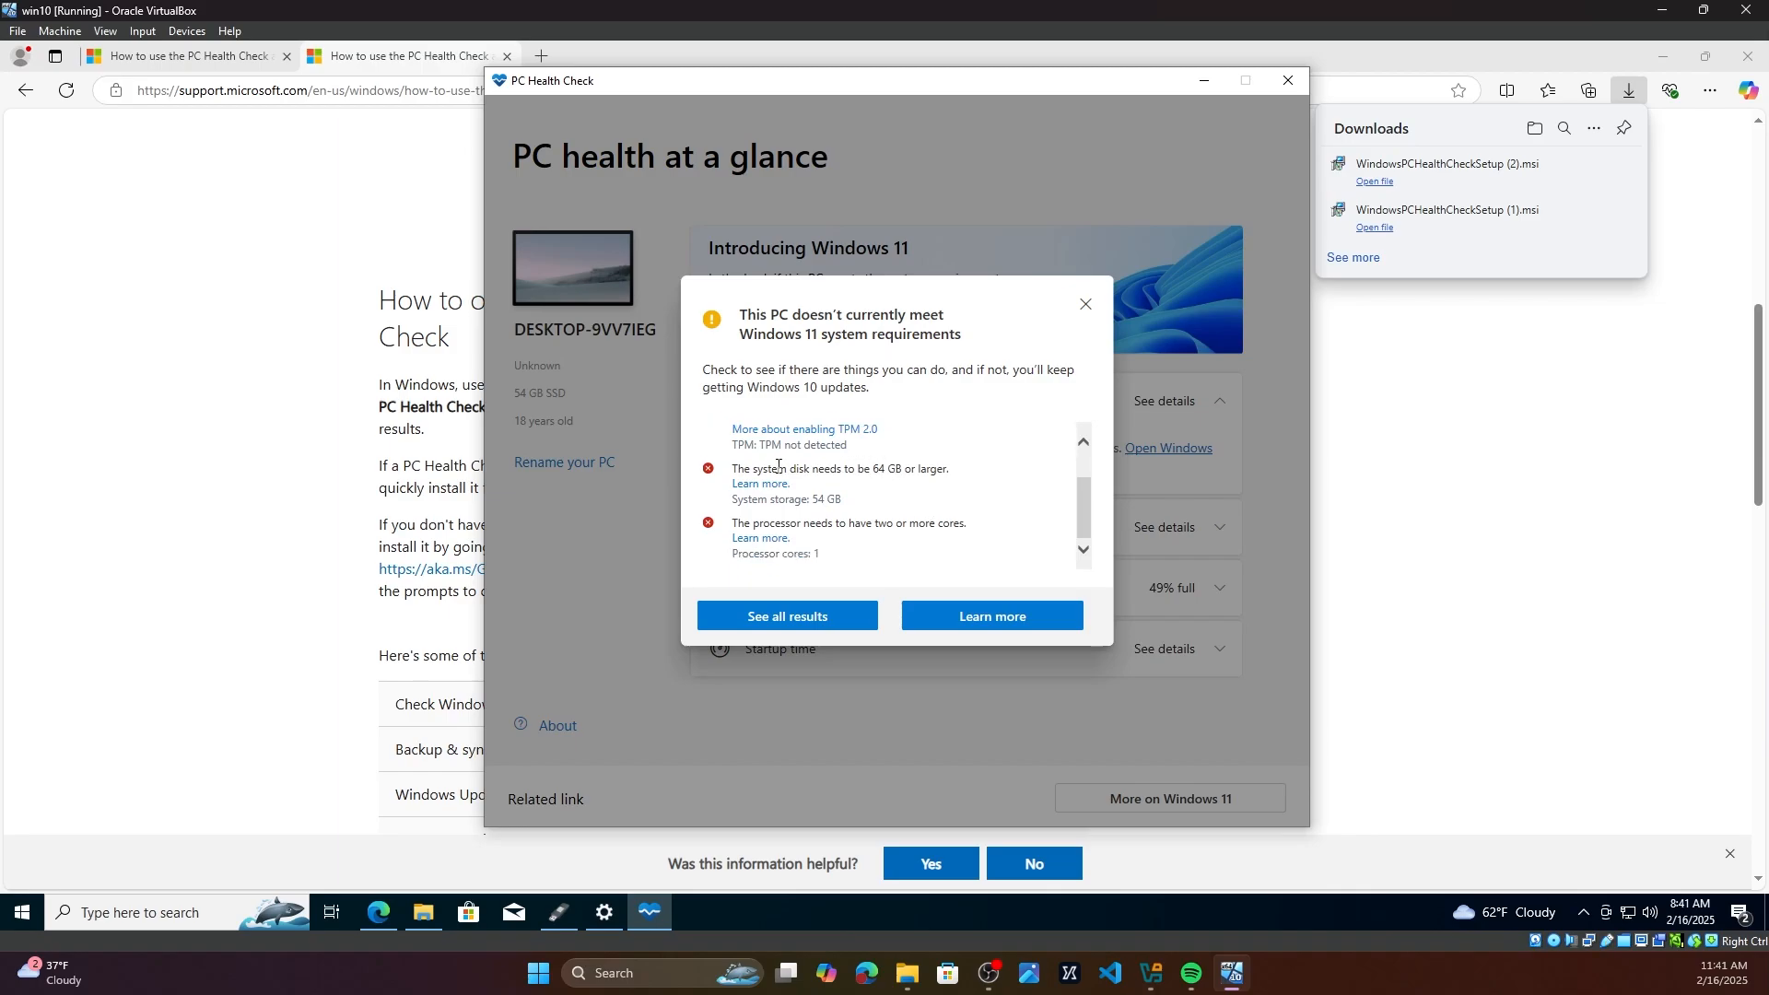
pyautogui.moveTo(779, 467); pyautogui.dragTo(968, 474)
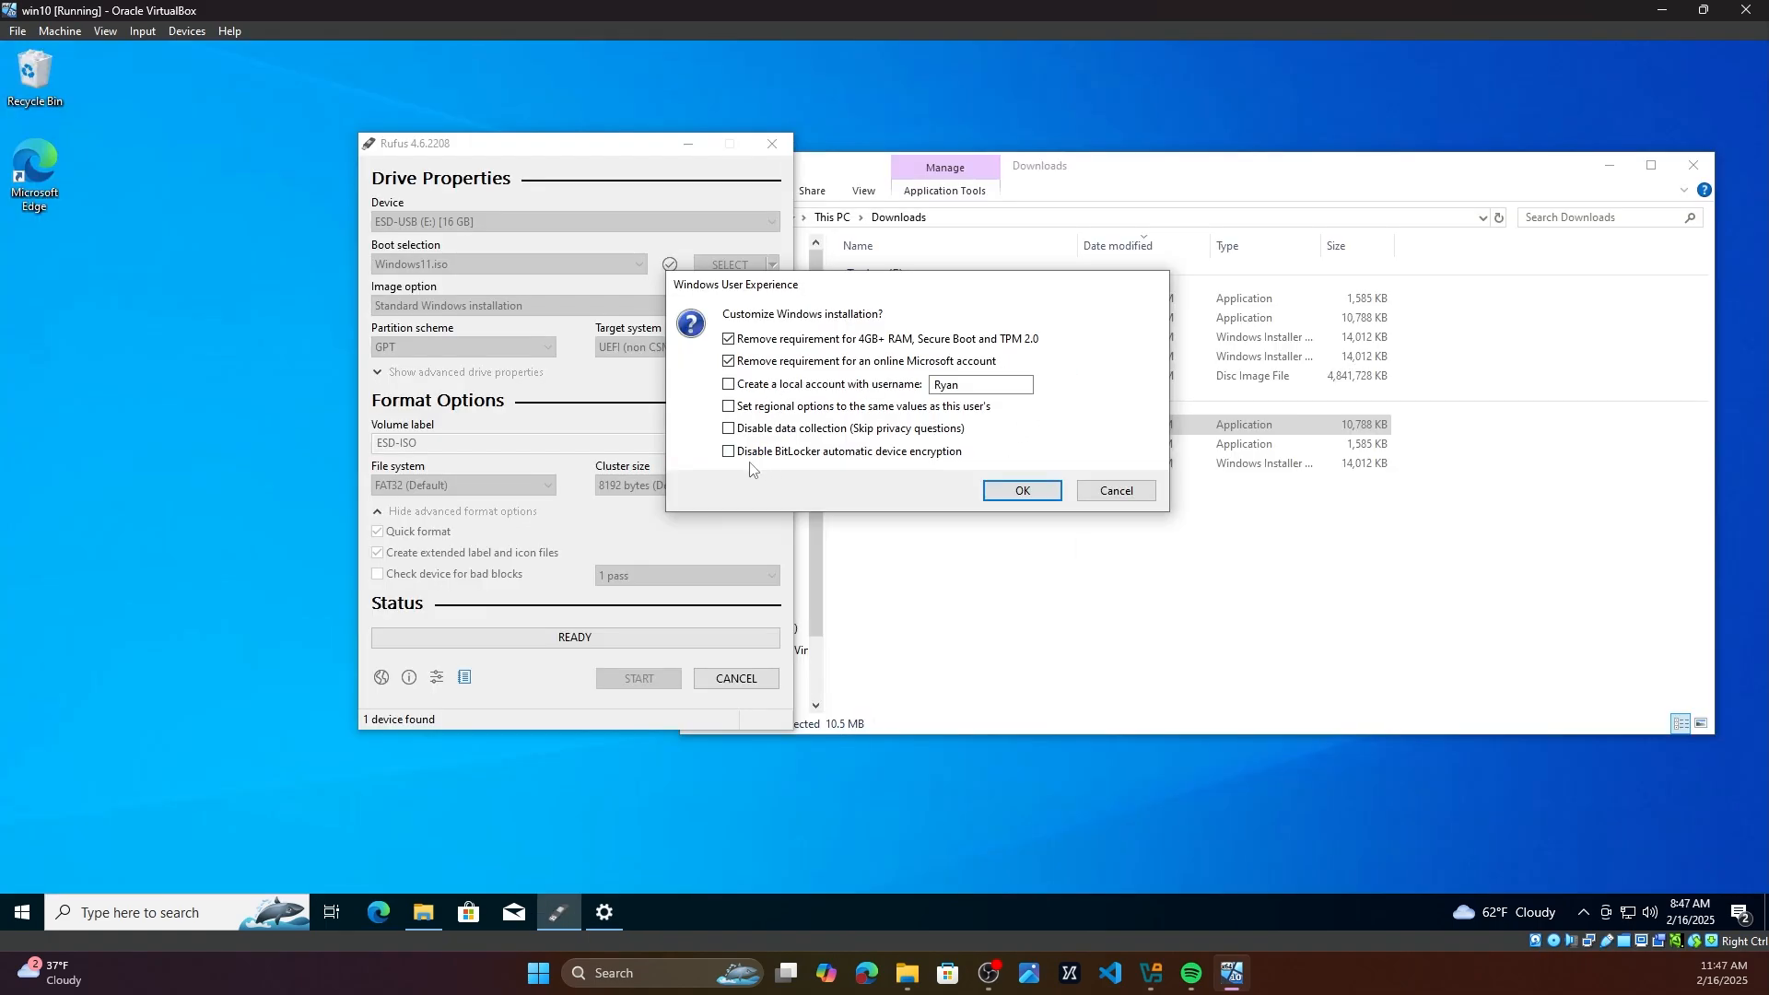
# Step: Keep the hardware and online account requirement removals, also disable data collection and BitLocker encryption, and confirm
pyautogui.moveTo(818, 292); pyautogui.dragTo(761, 267)
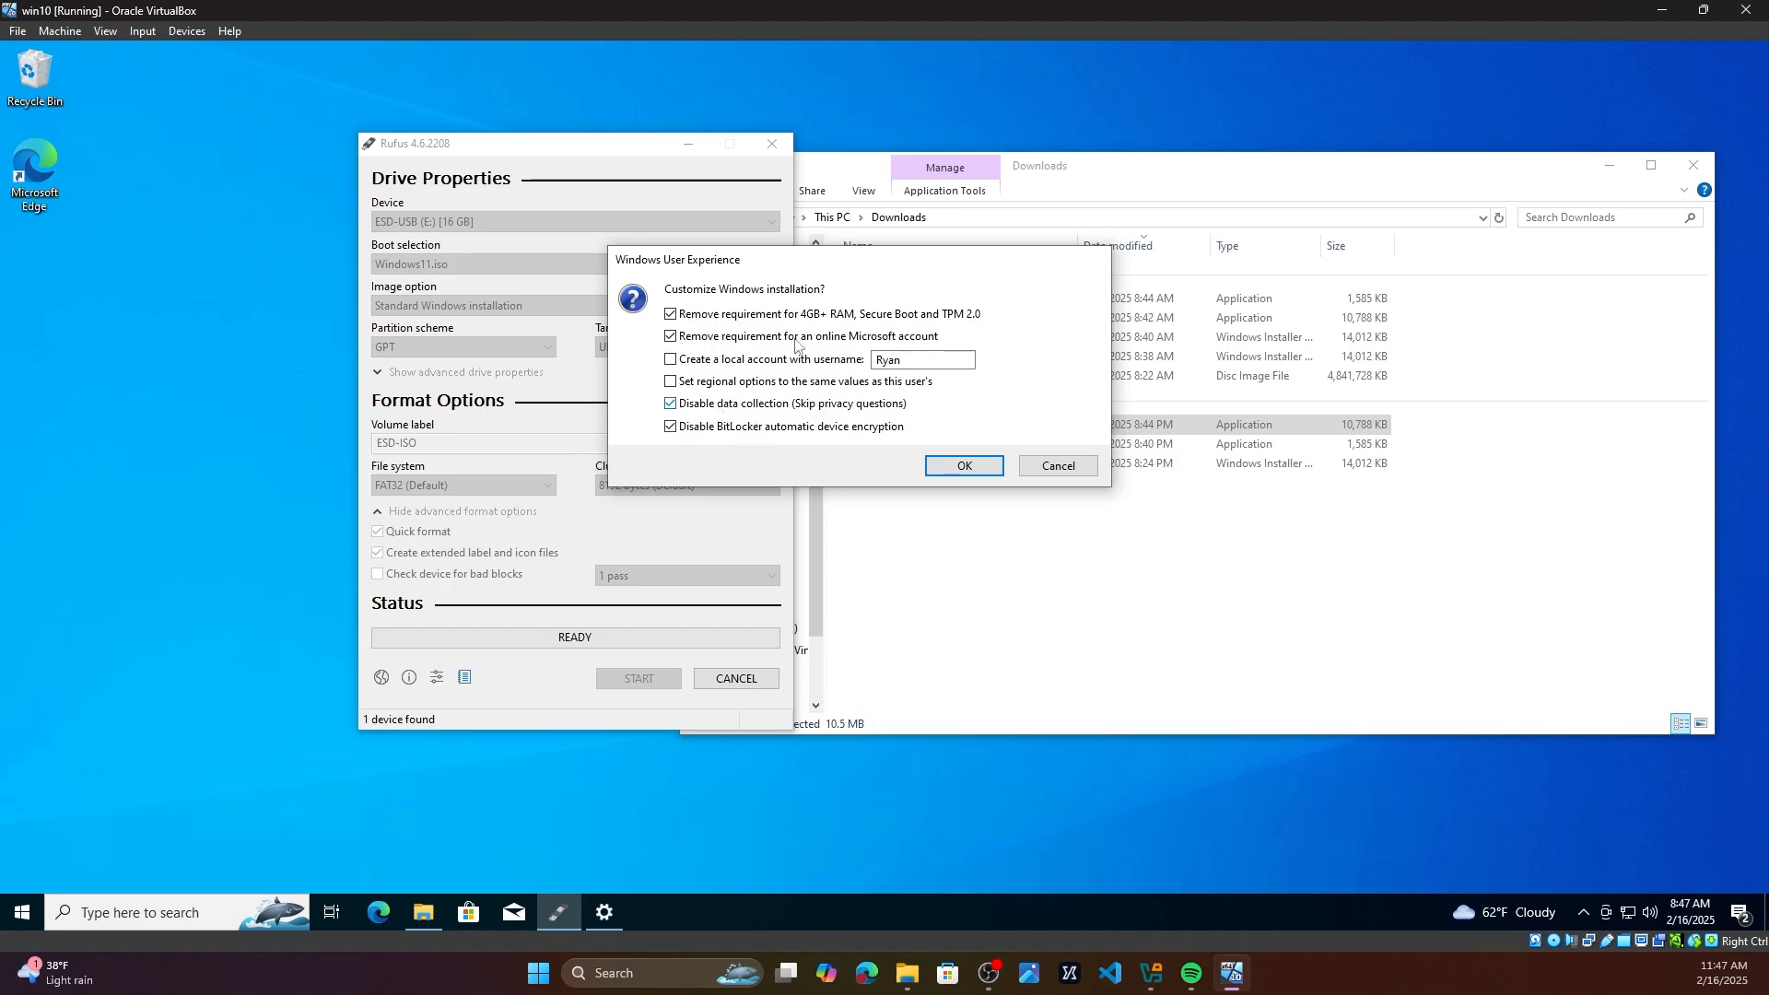
pyautogui.moveTo(730, 267); pyautogui.dragTo(798, 243)
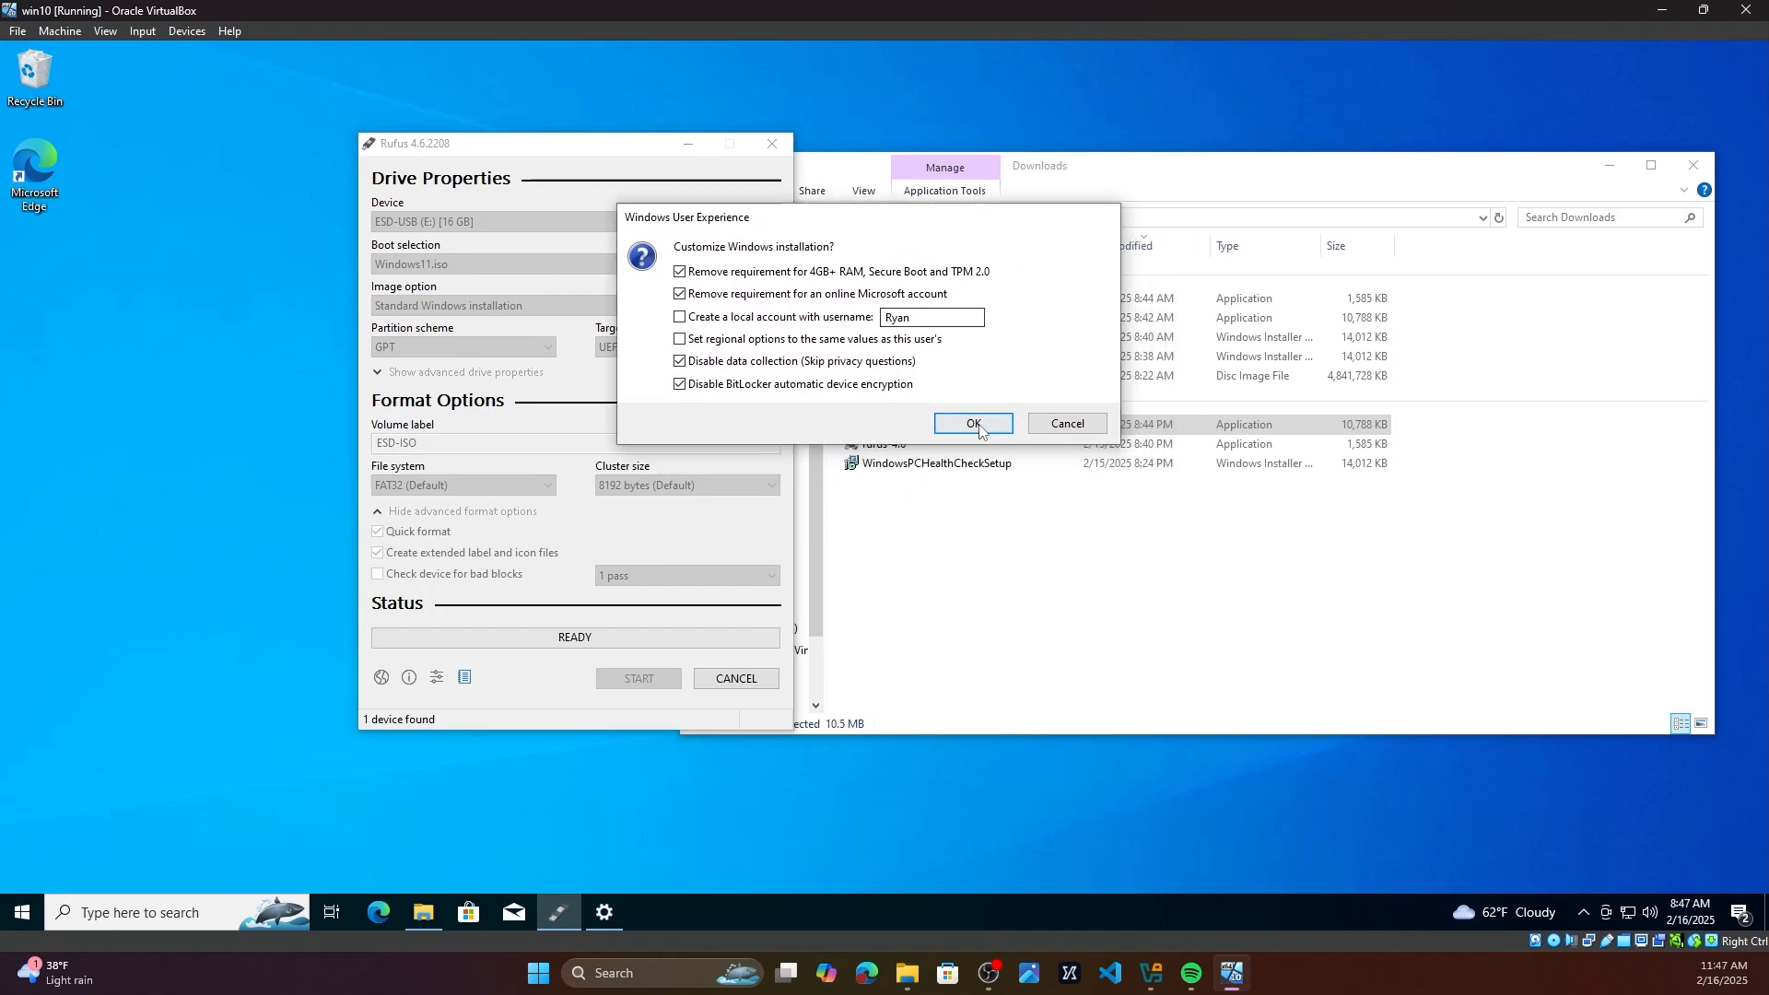
pyautogui.click(1018, 442)
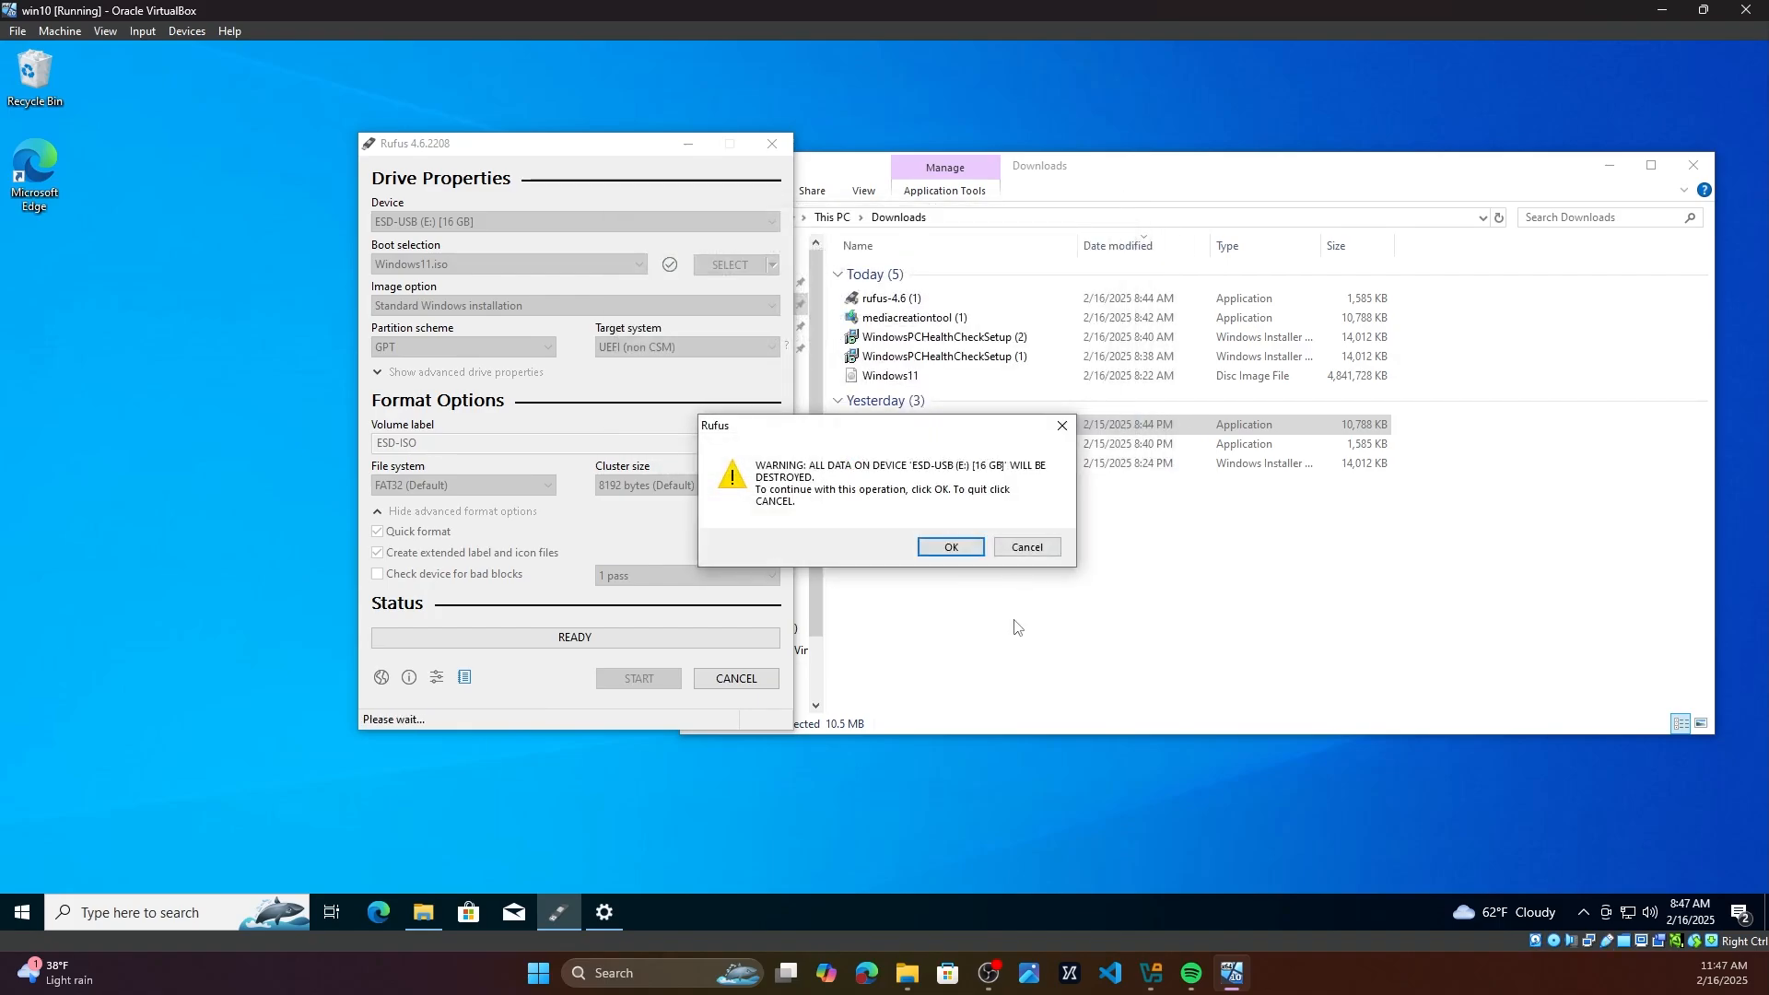
# Step: Confirm erasing all data on the USB drive and let Rufus write the image
pyautogui.click(968, 548)
pyautogui.click(972, 557)
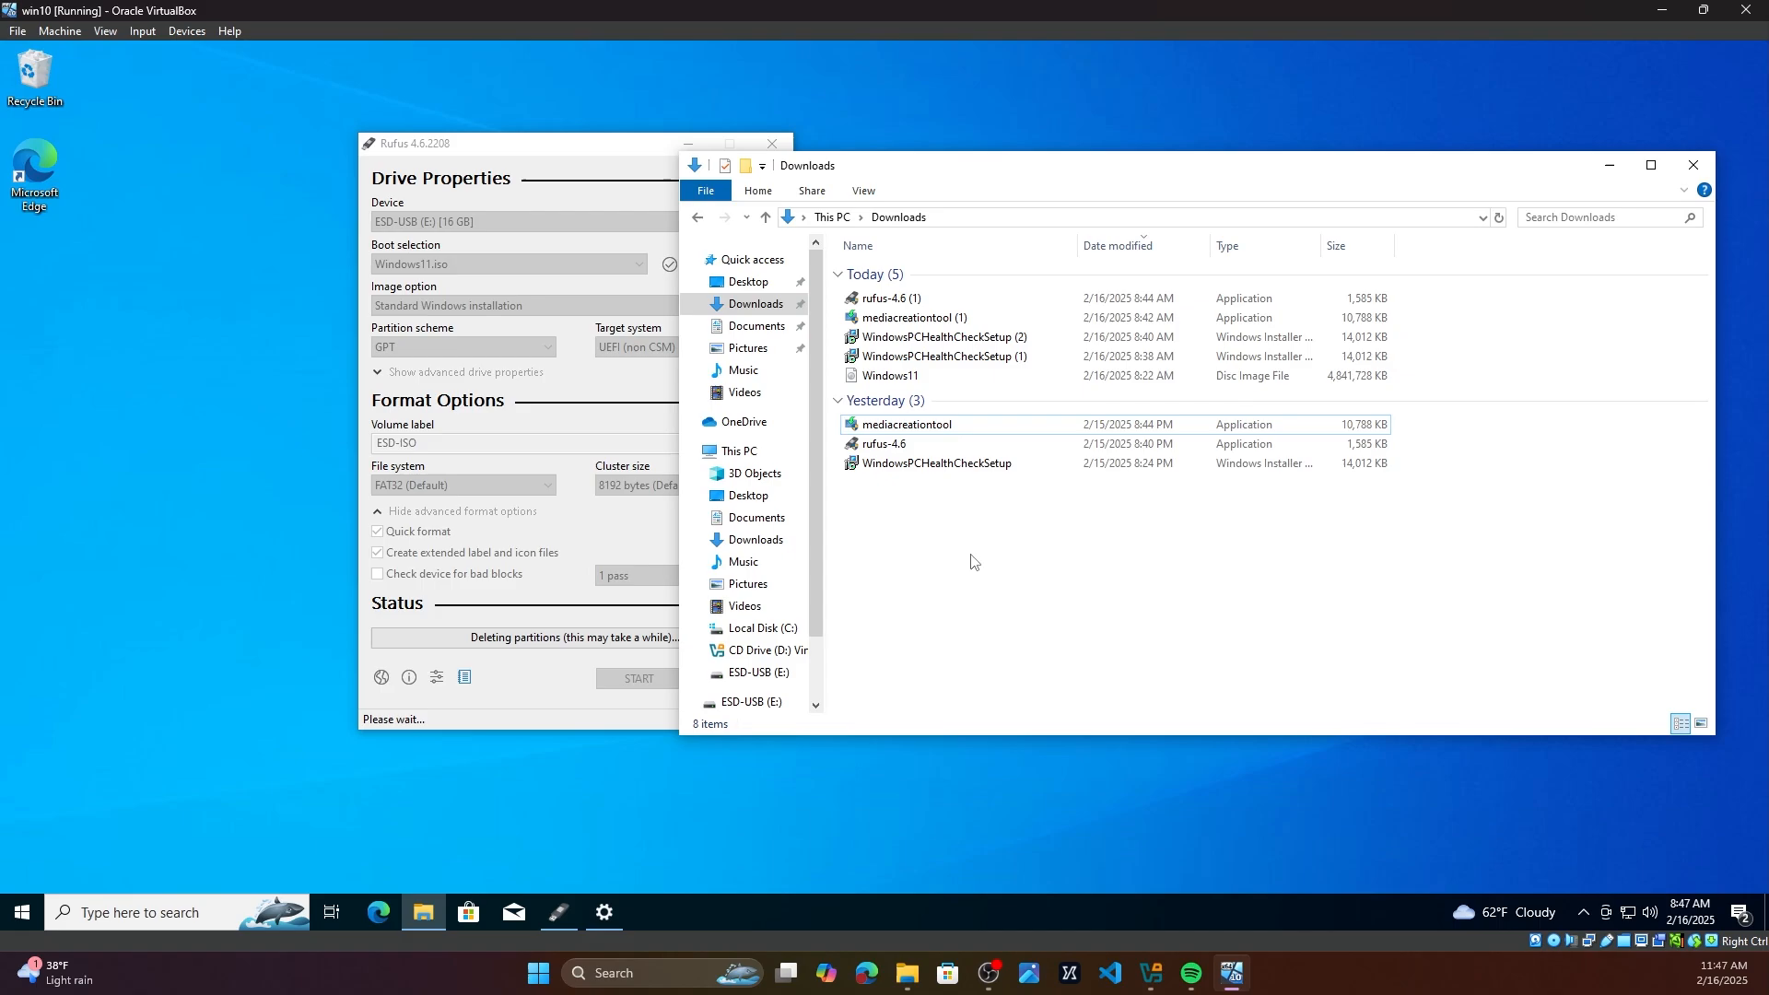
pyautogui.scroll(-1, 728, 603)
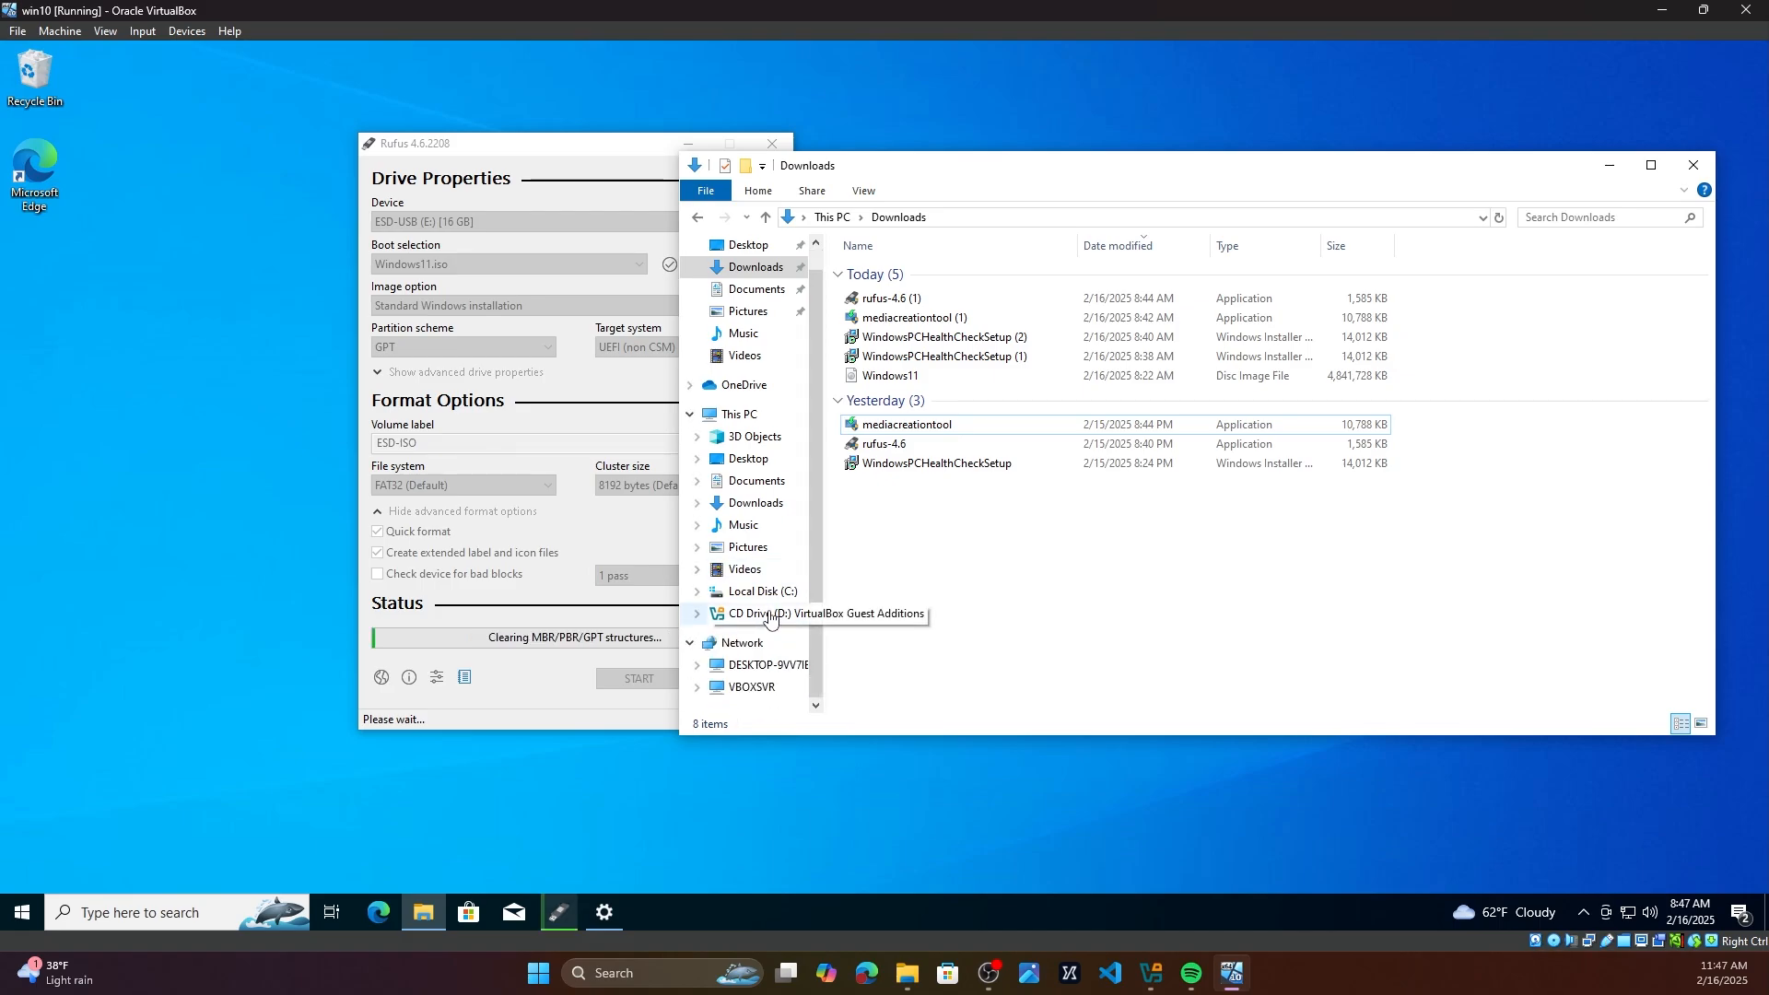
pyautogui.click(539, 643)
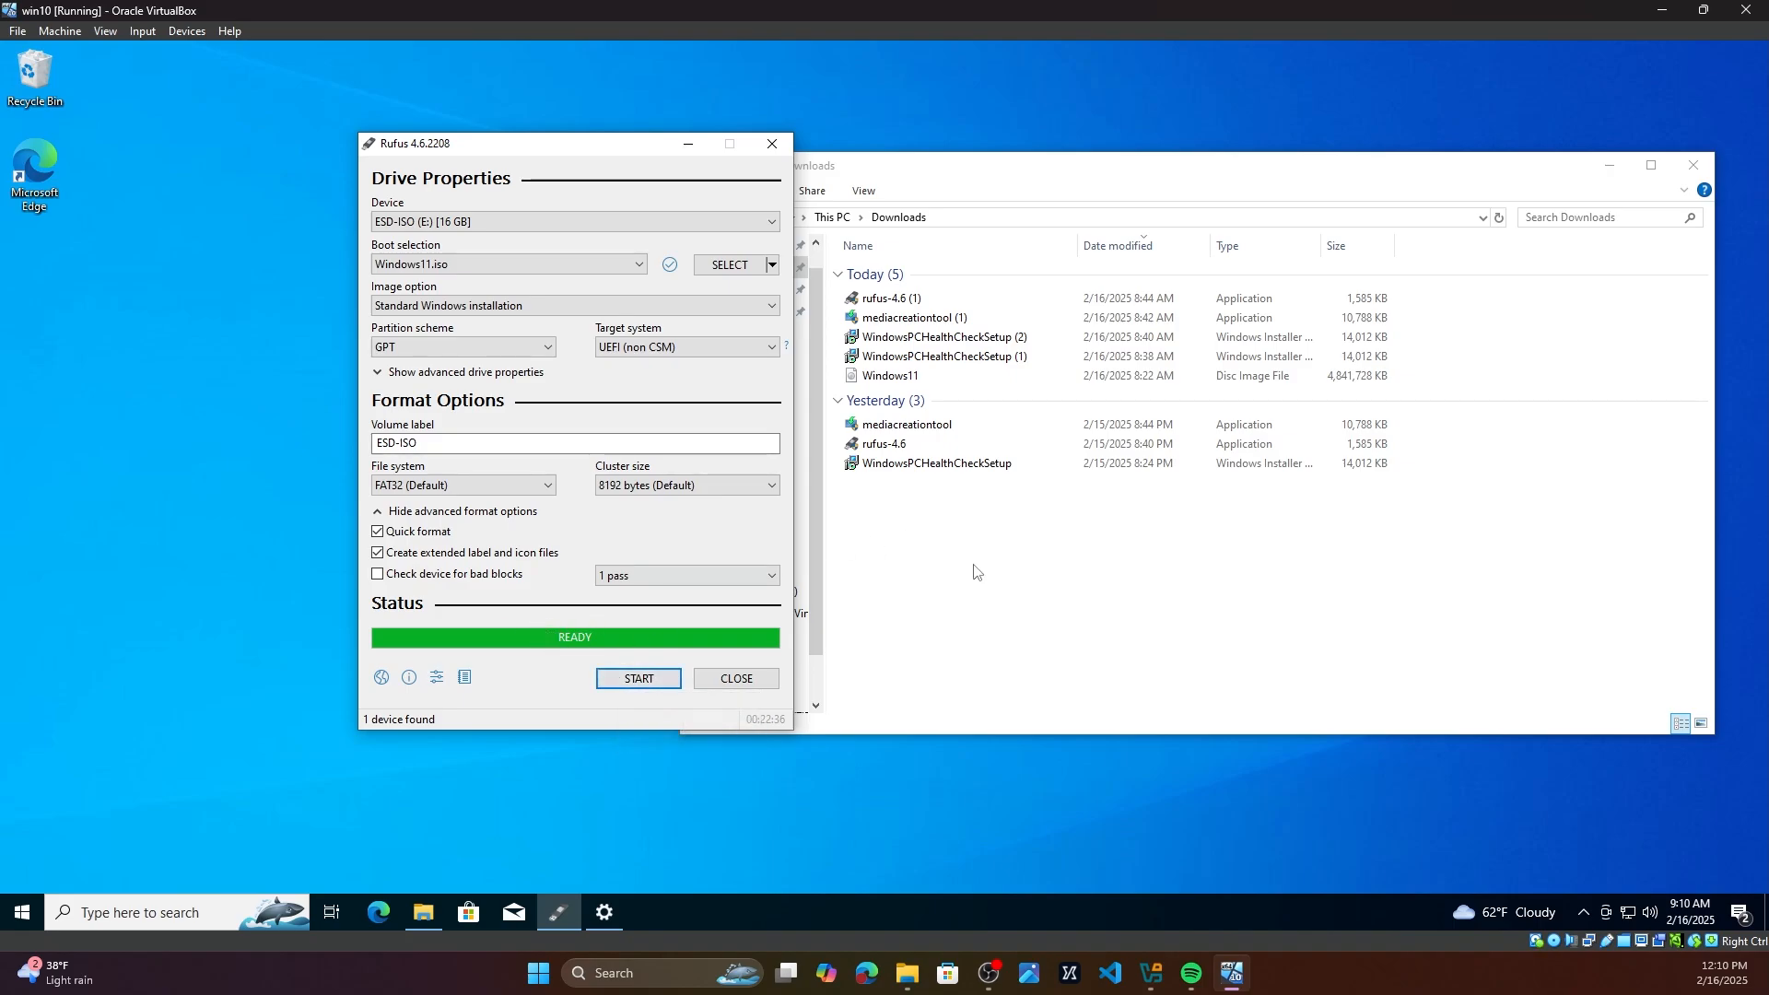
# Step: Open the ESD-ISO (E:) drive in File Explorer and select all its files
pyautogui.click(901, 568)
pyautogui.scroll(-1, 748, 620)
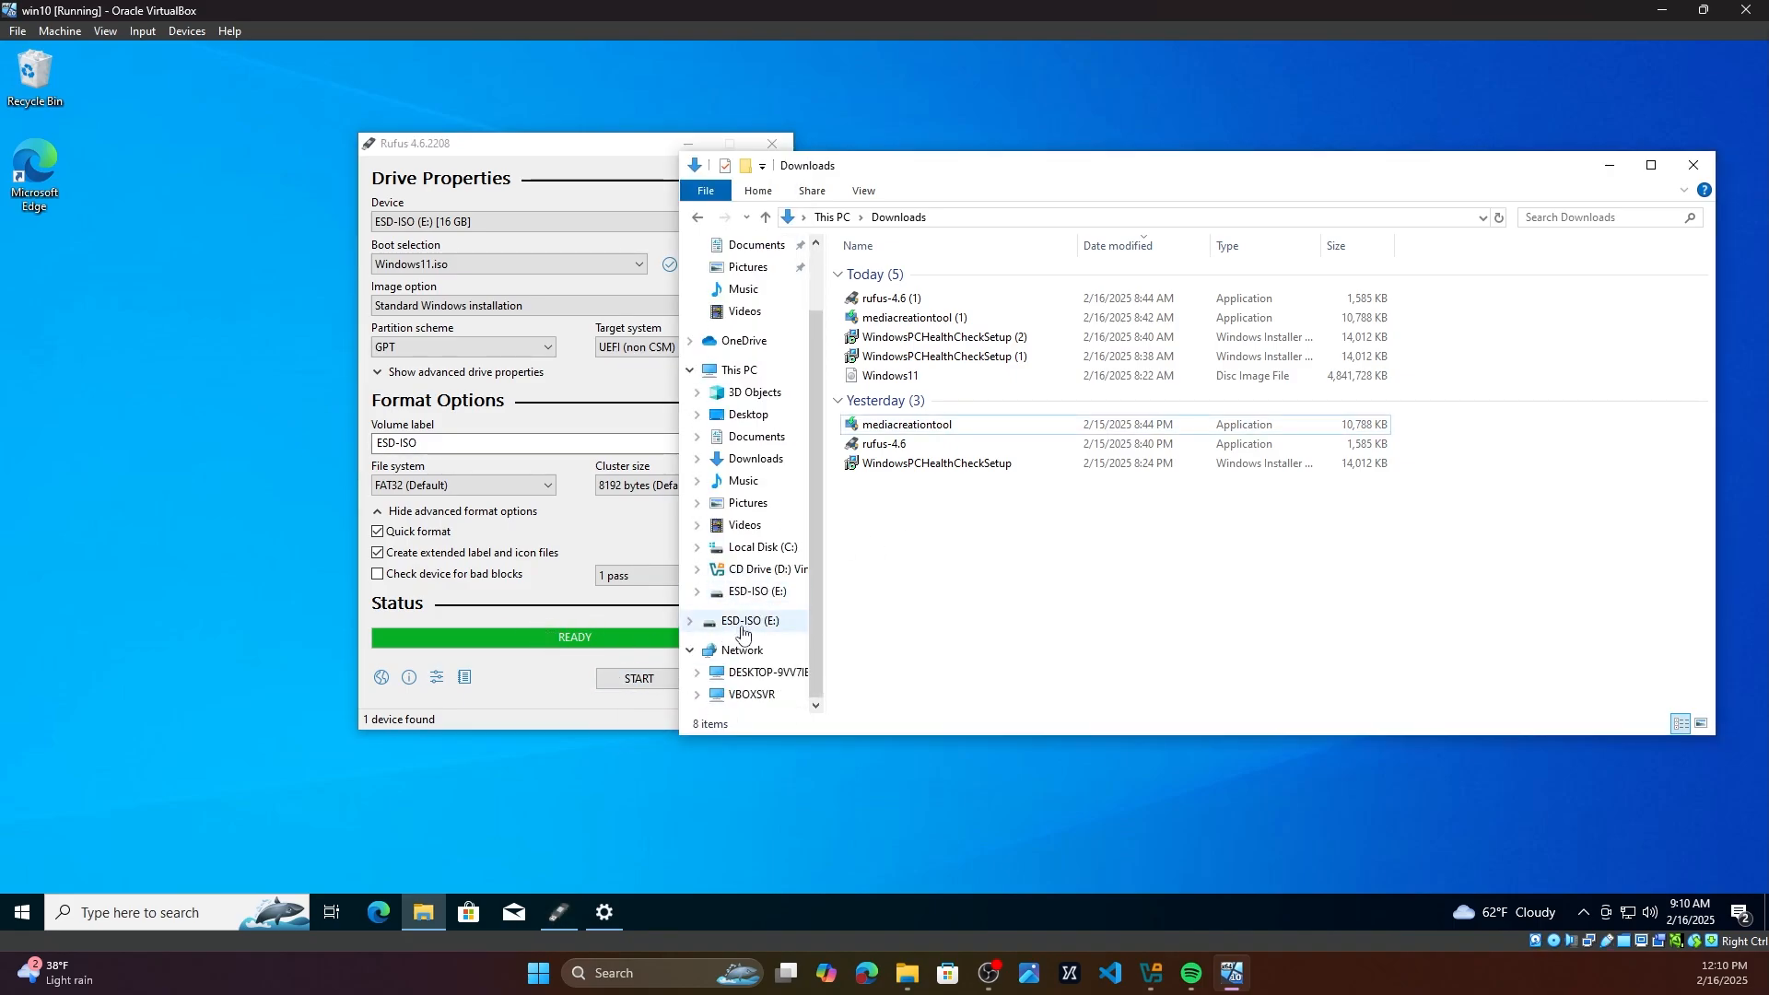
pyautogui.click(747, 627)
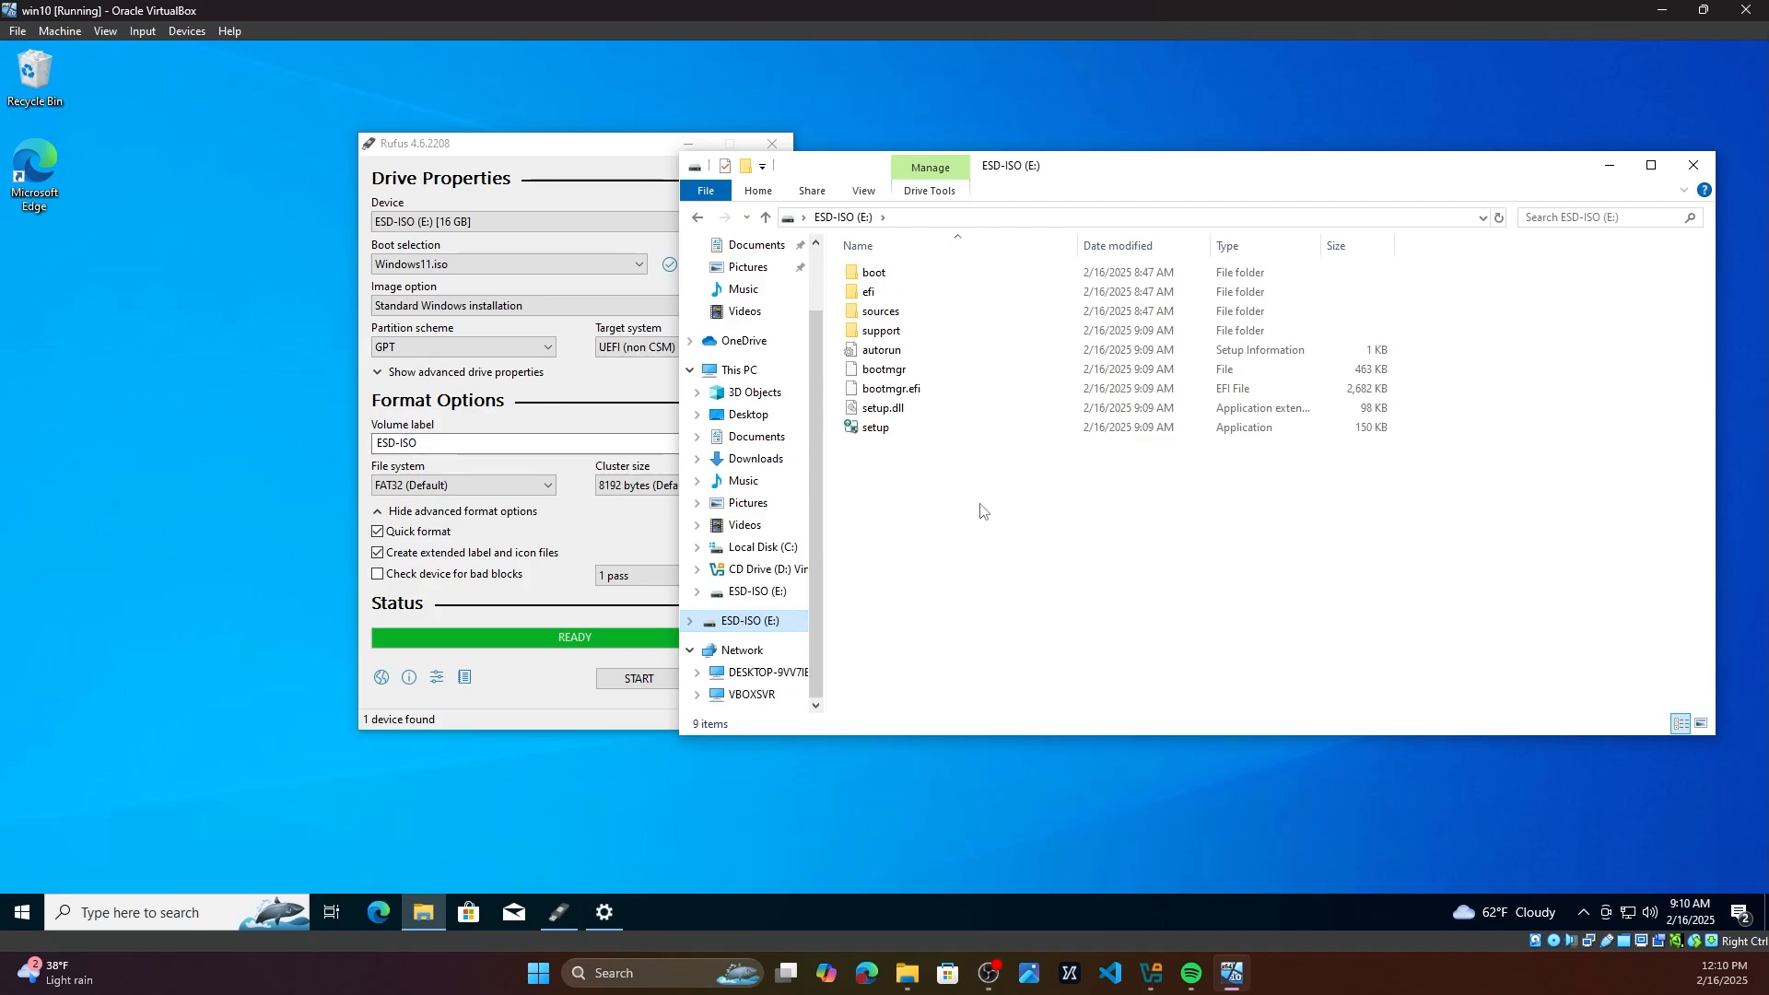
pyautogui.hotkey('ctrl', 'a')
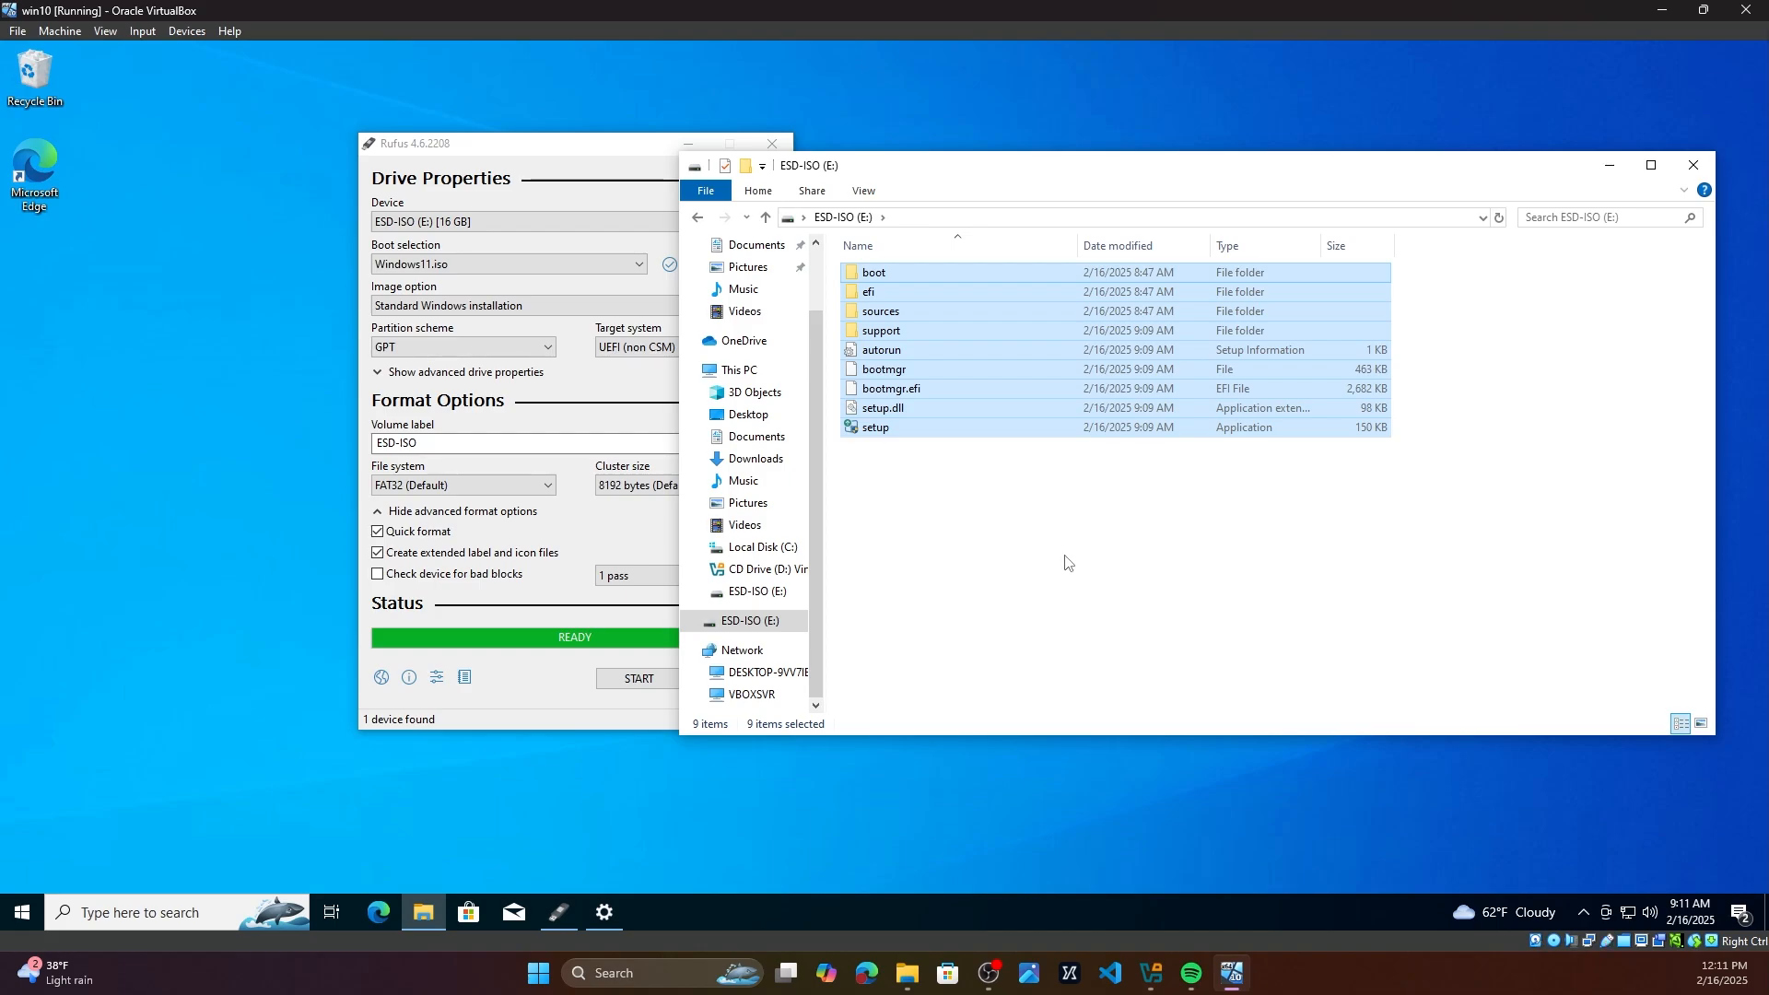
# Step: Rearrange the Rufus and File Explorer windows side by side
pyautogui.moveTo(597, 145); pyautogui.dragTo(462, 131)
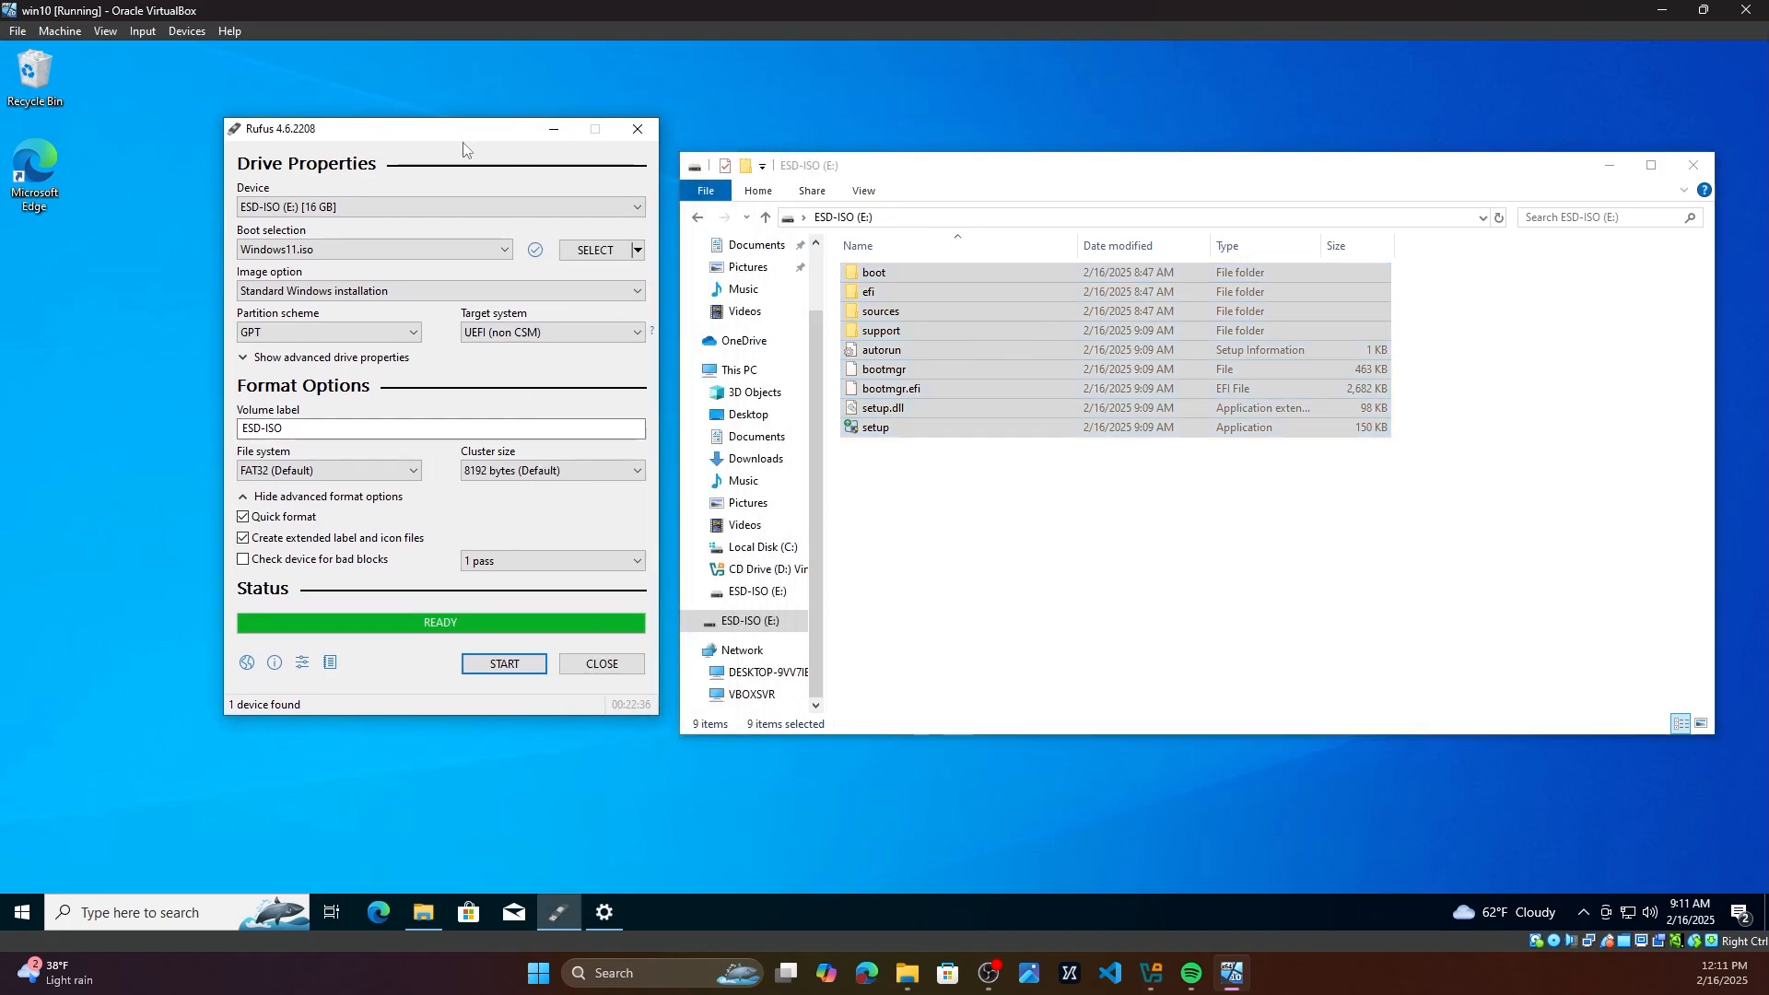
pyautogui.click(1288, 606)
pyautogui.moveTo(1140, 196); pyautogui.dragTo(1142, 158)
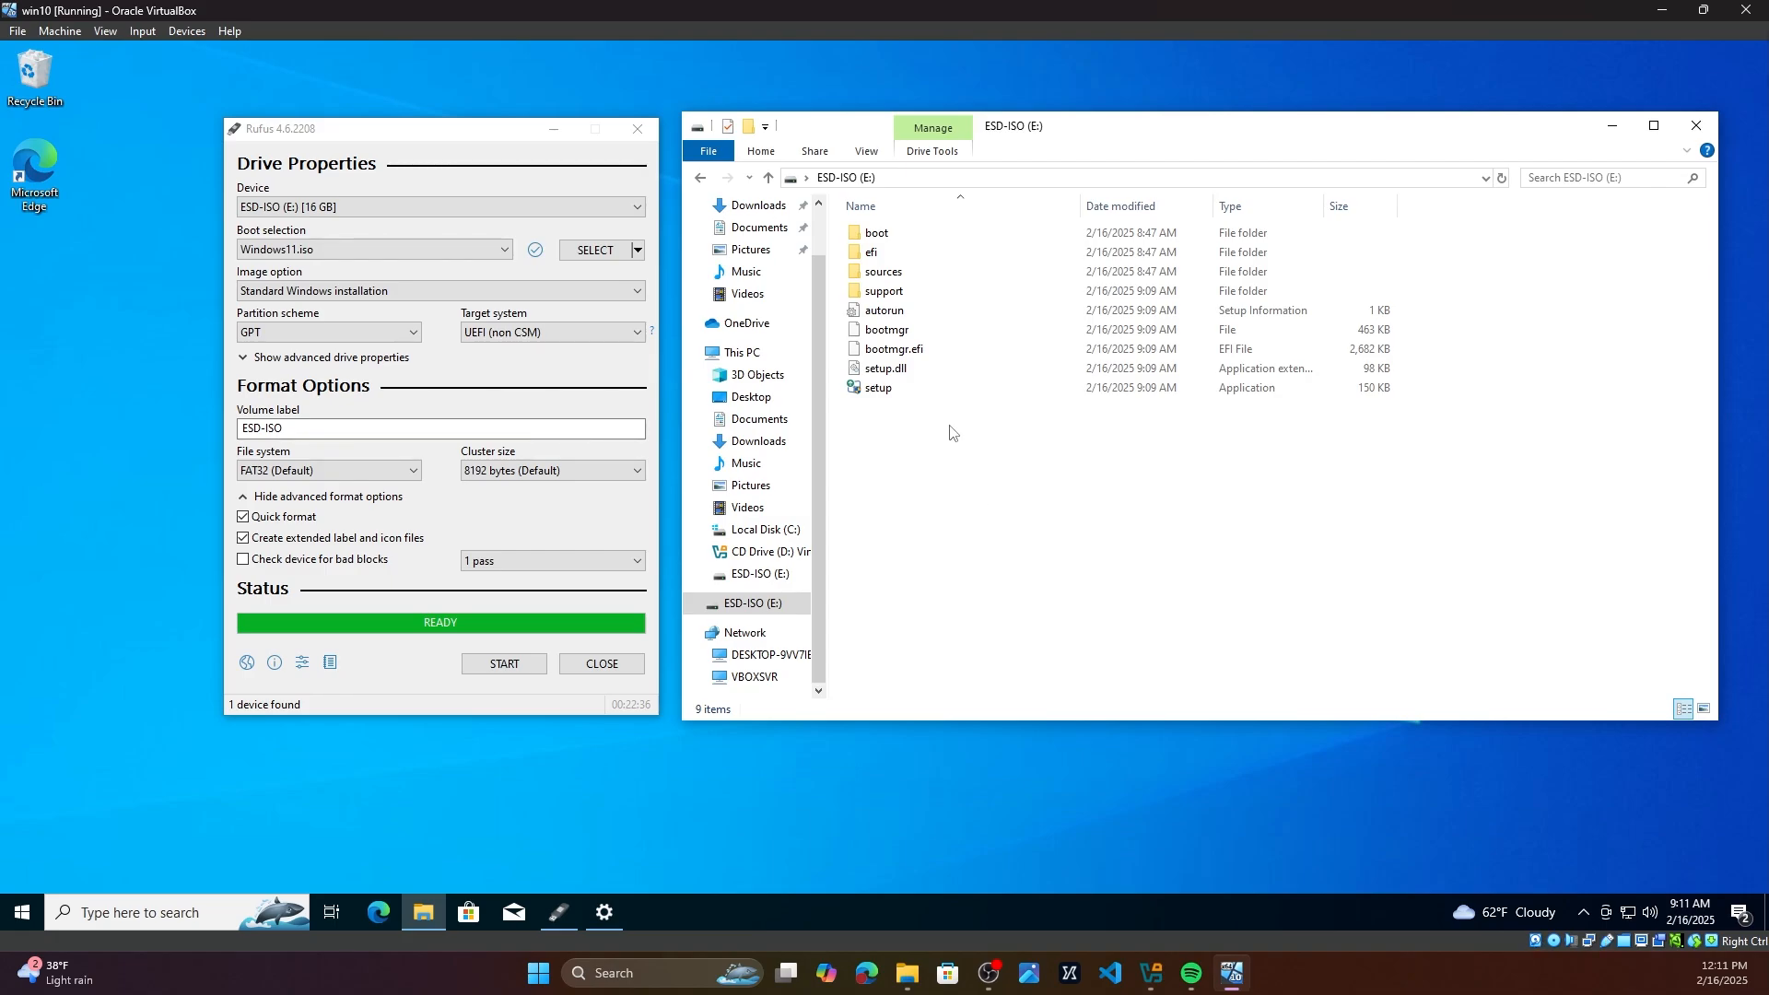
# Step: Run setup from the USB drive and allow it to make changes
pyautogui.click(922, 394)
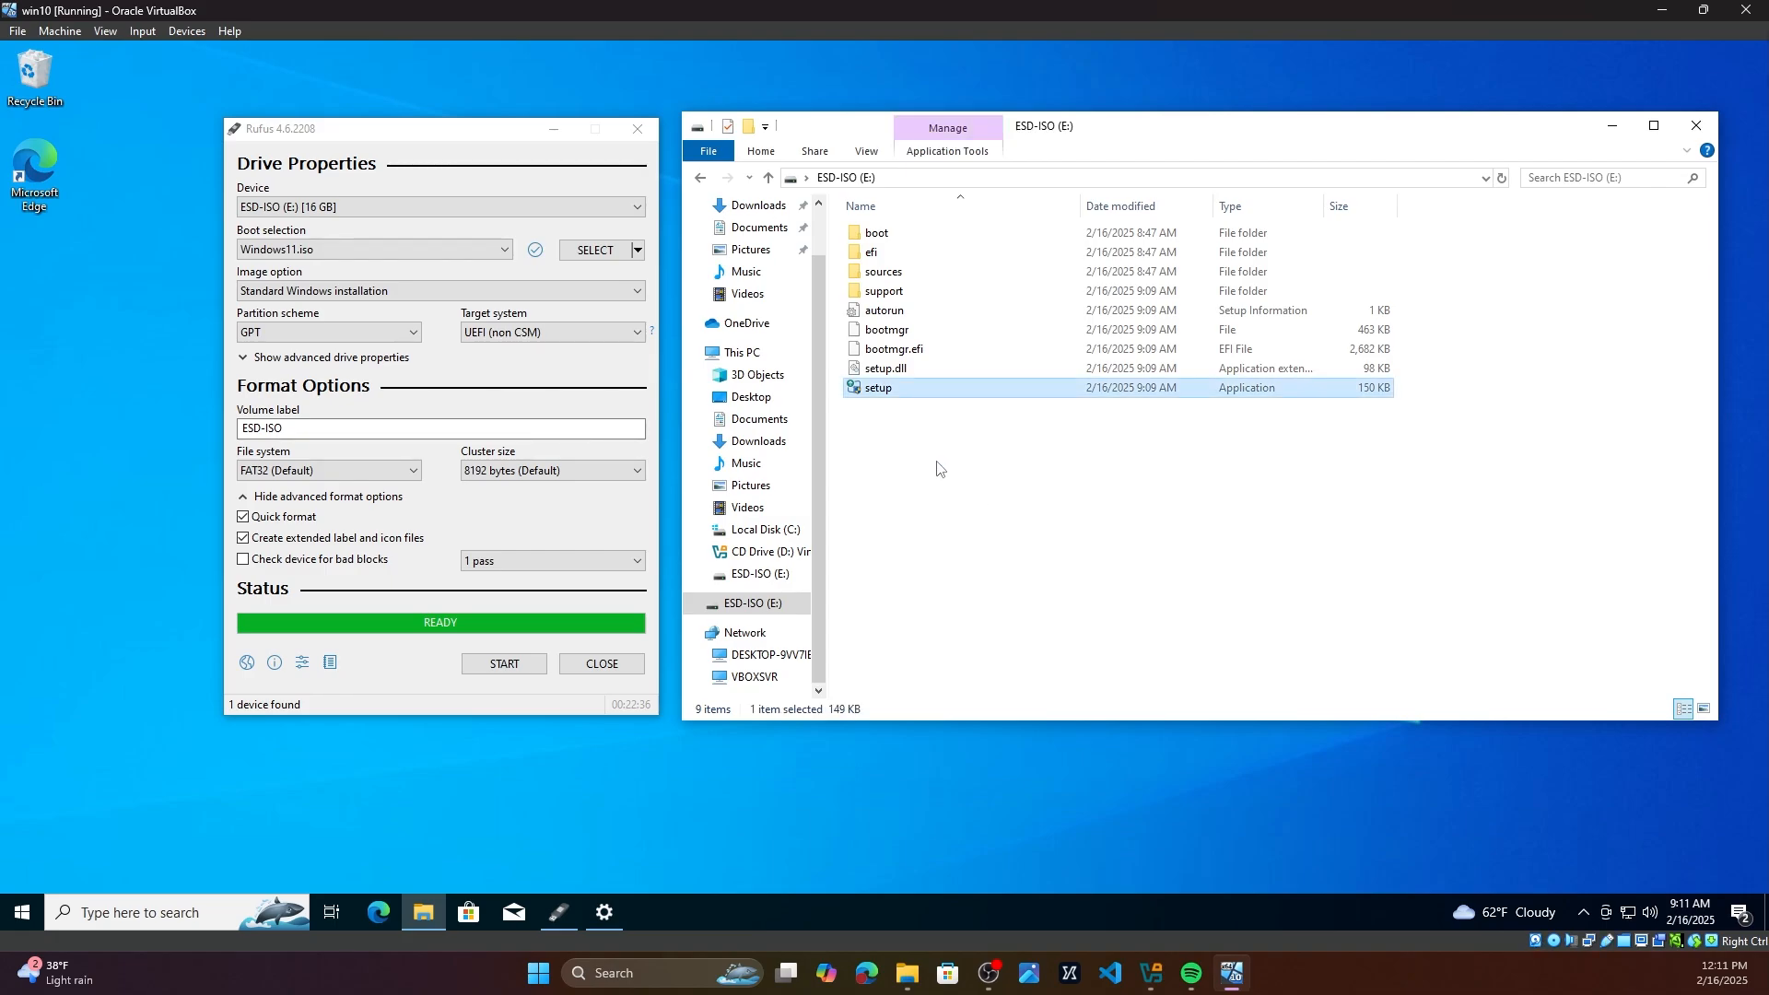
pyautogui.doubleClick(898, 394)
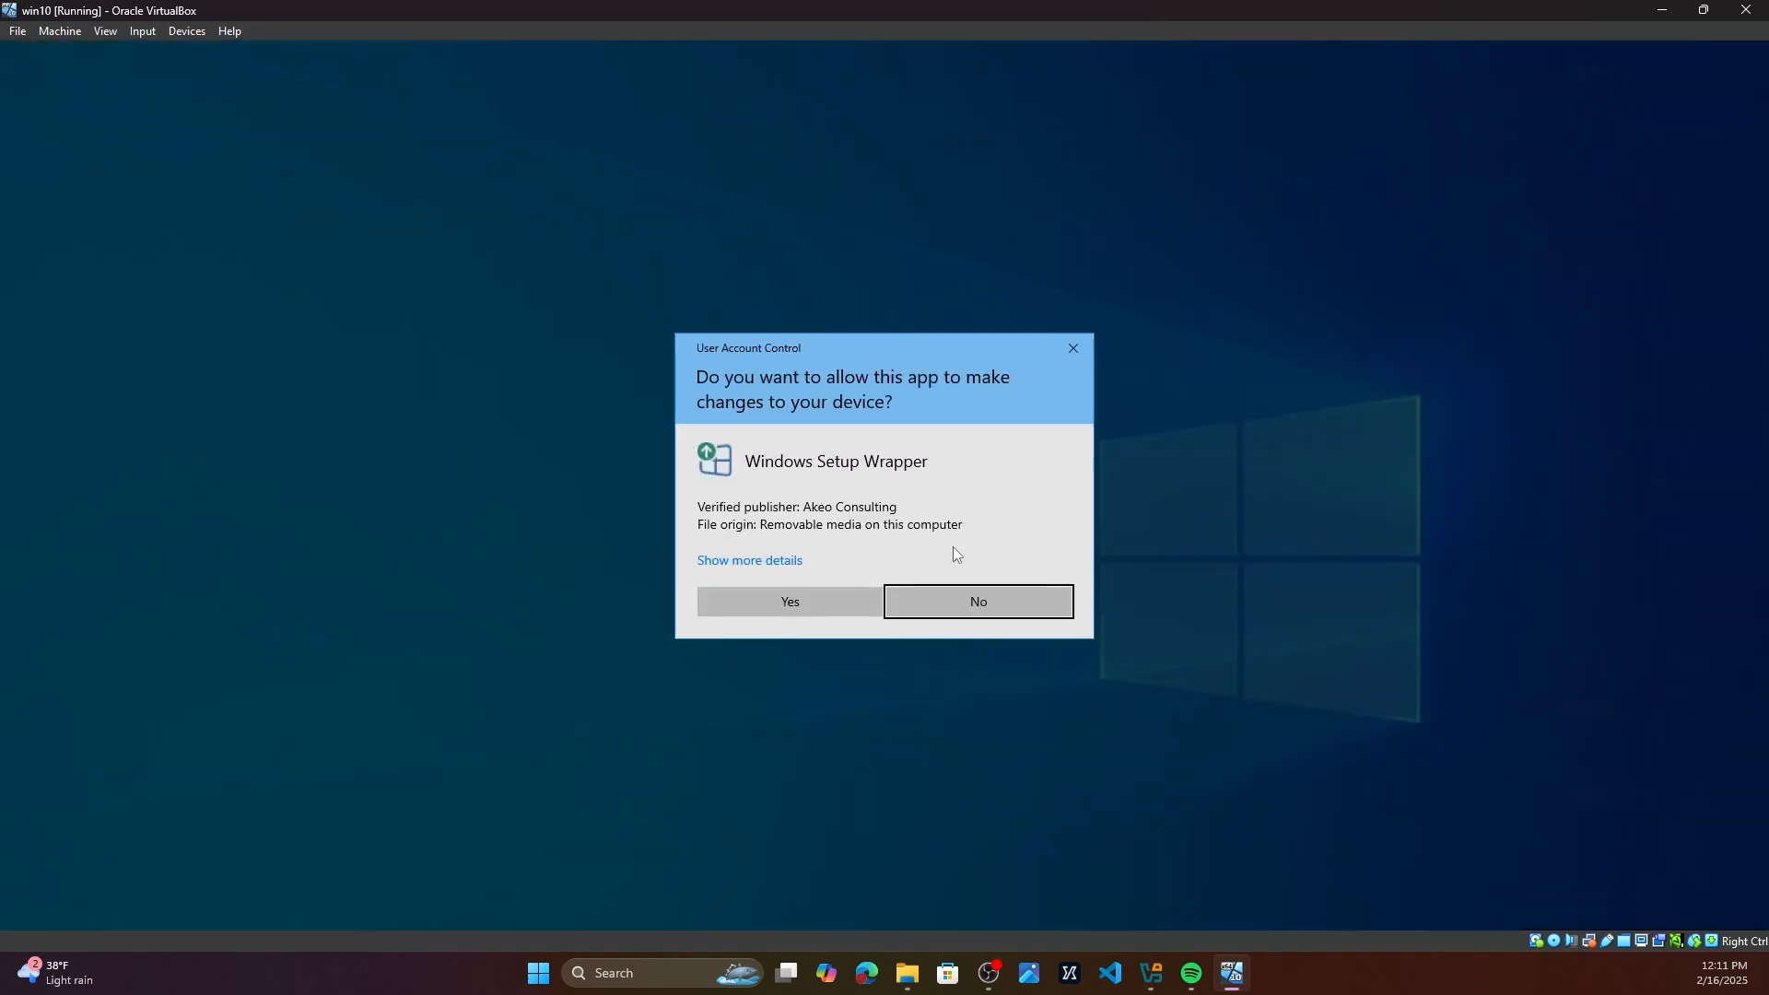
pyautogui.click(790, 603)
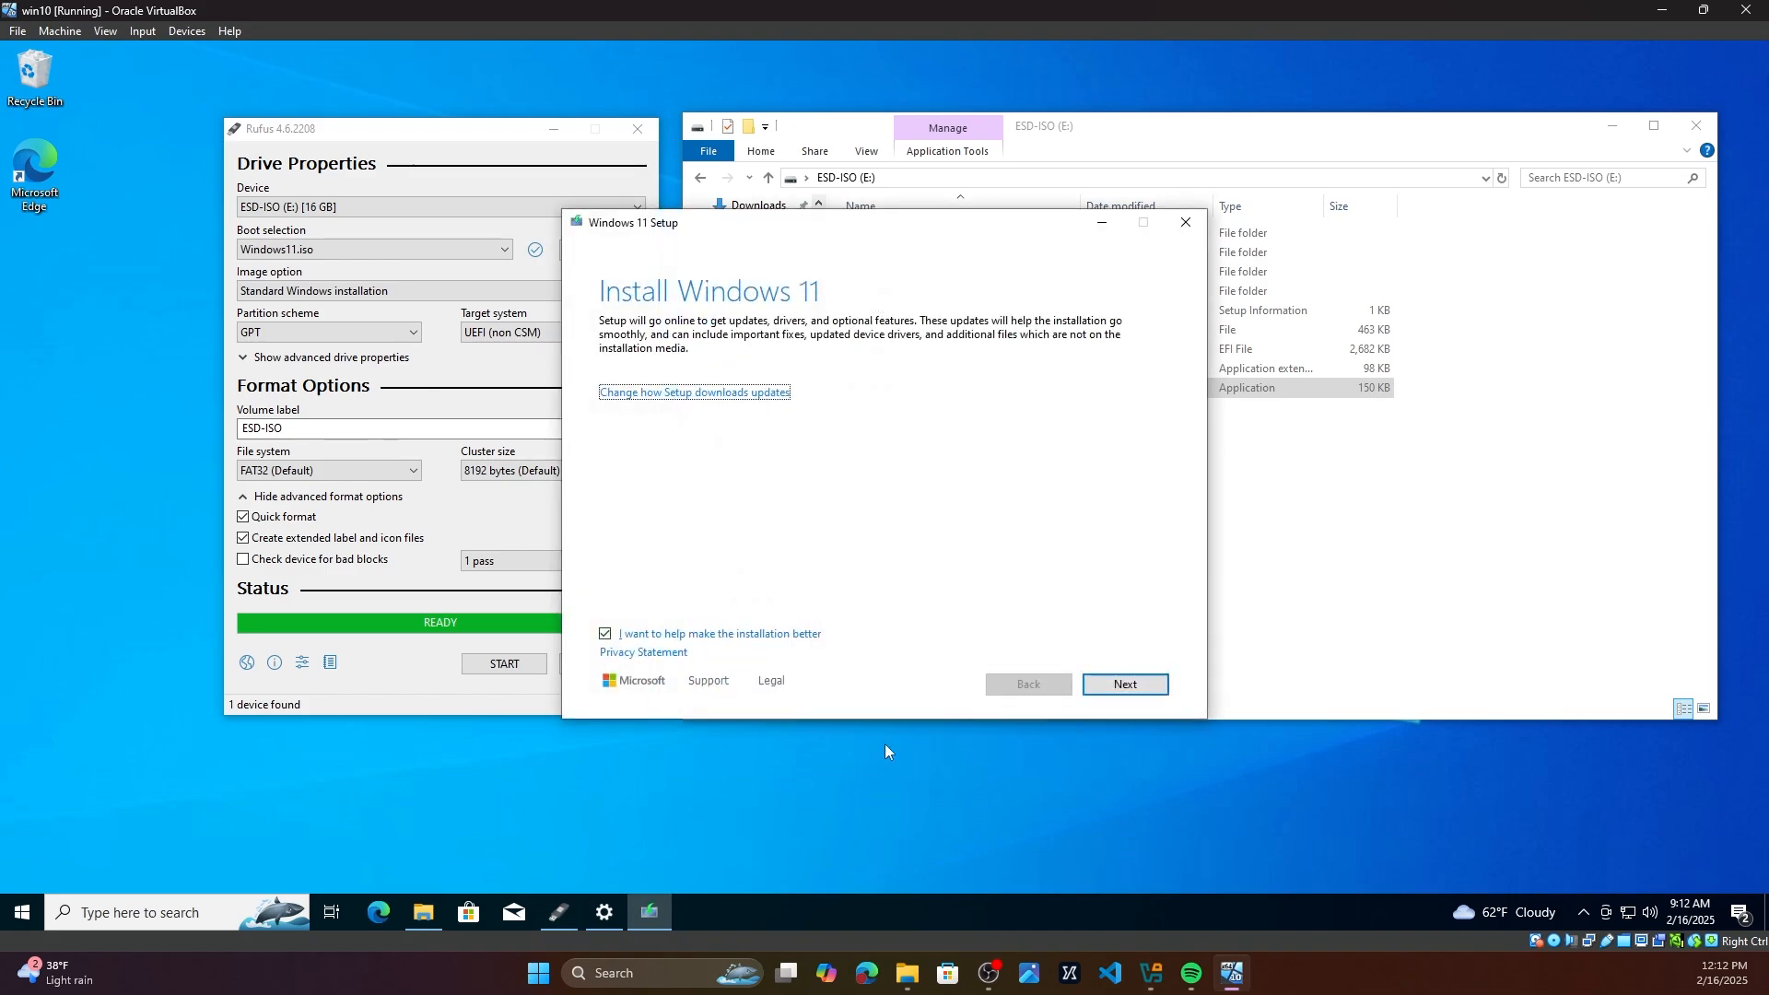
# Step: Continue past the Install Windows 11 page and examine the listed system requirement failures
pyautogui.click(1141, 684)
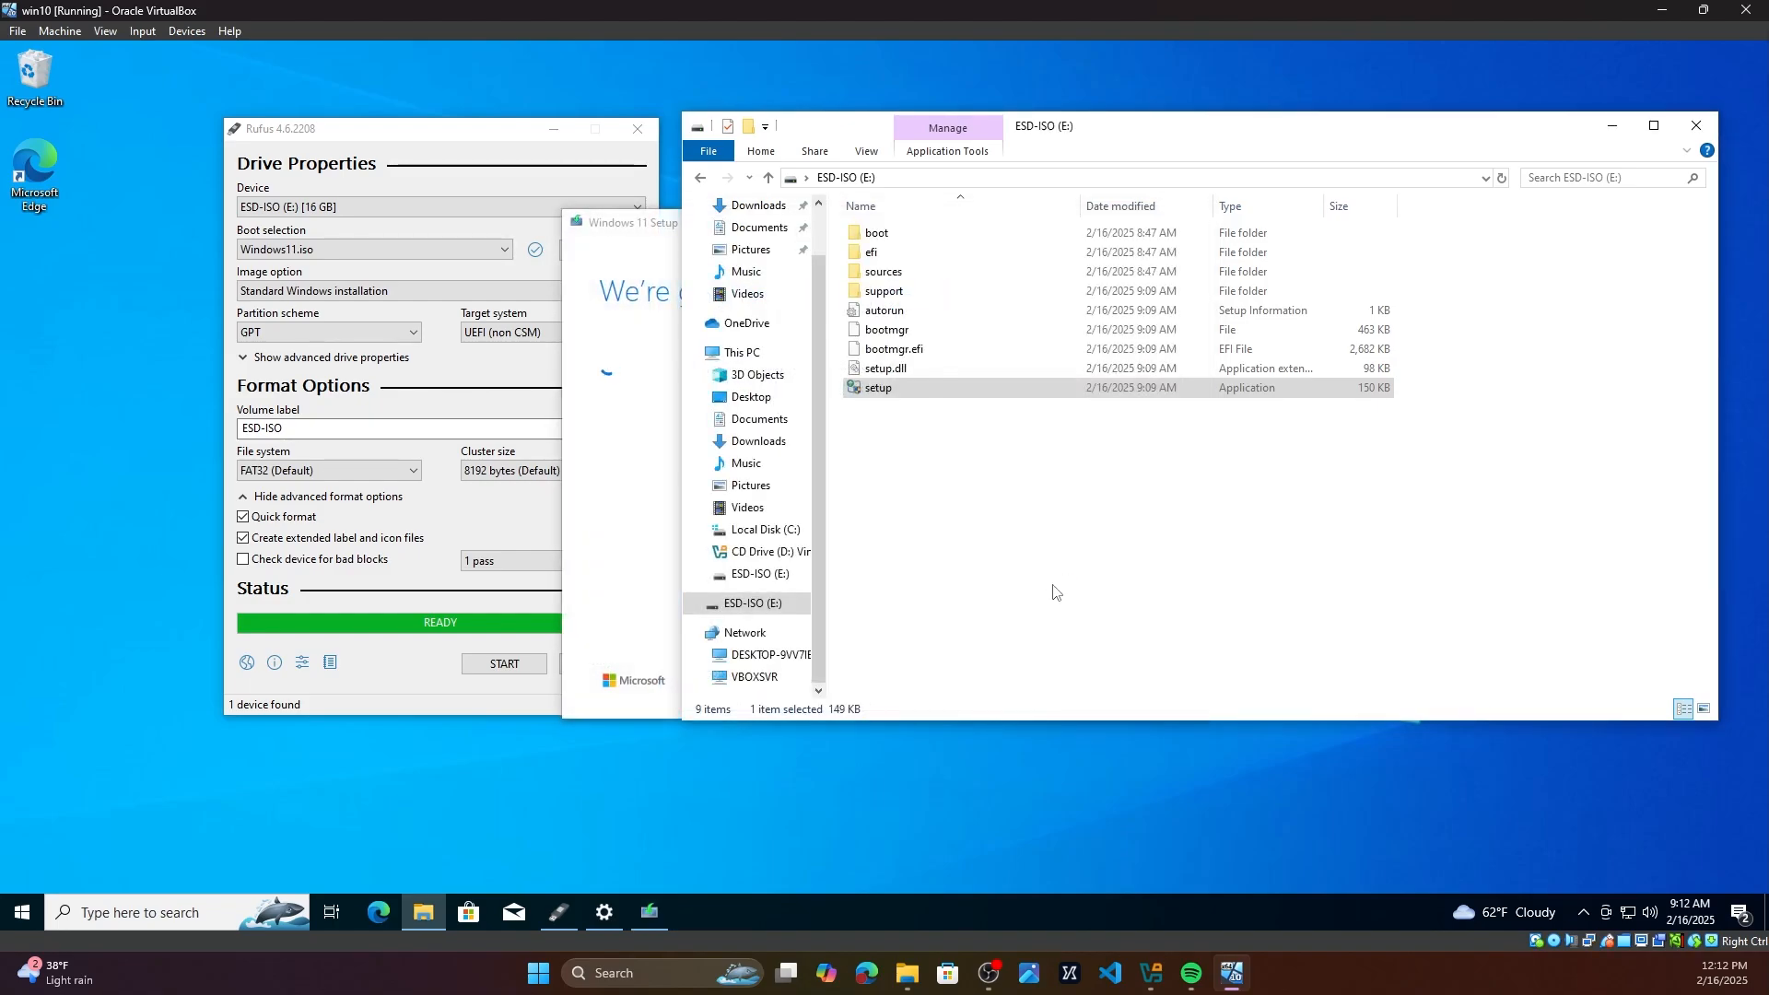
pyautogui.click(644, 239)
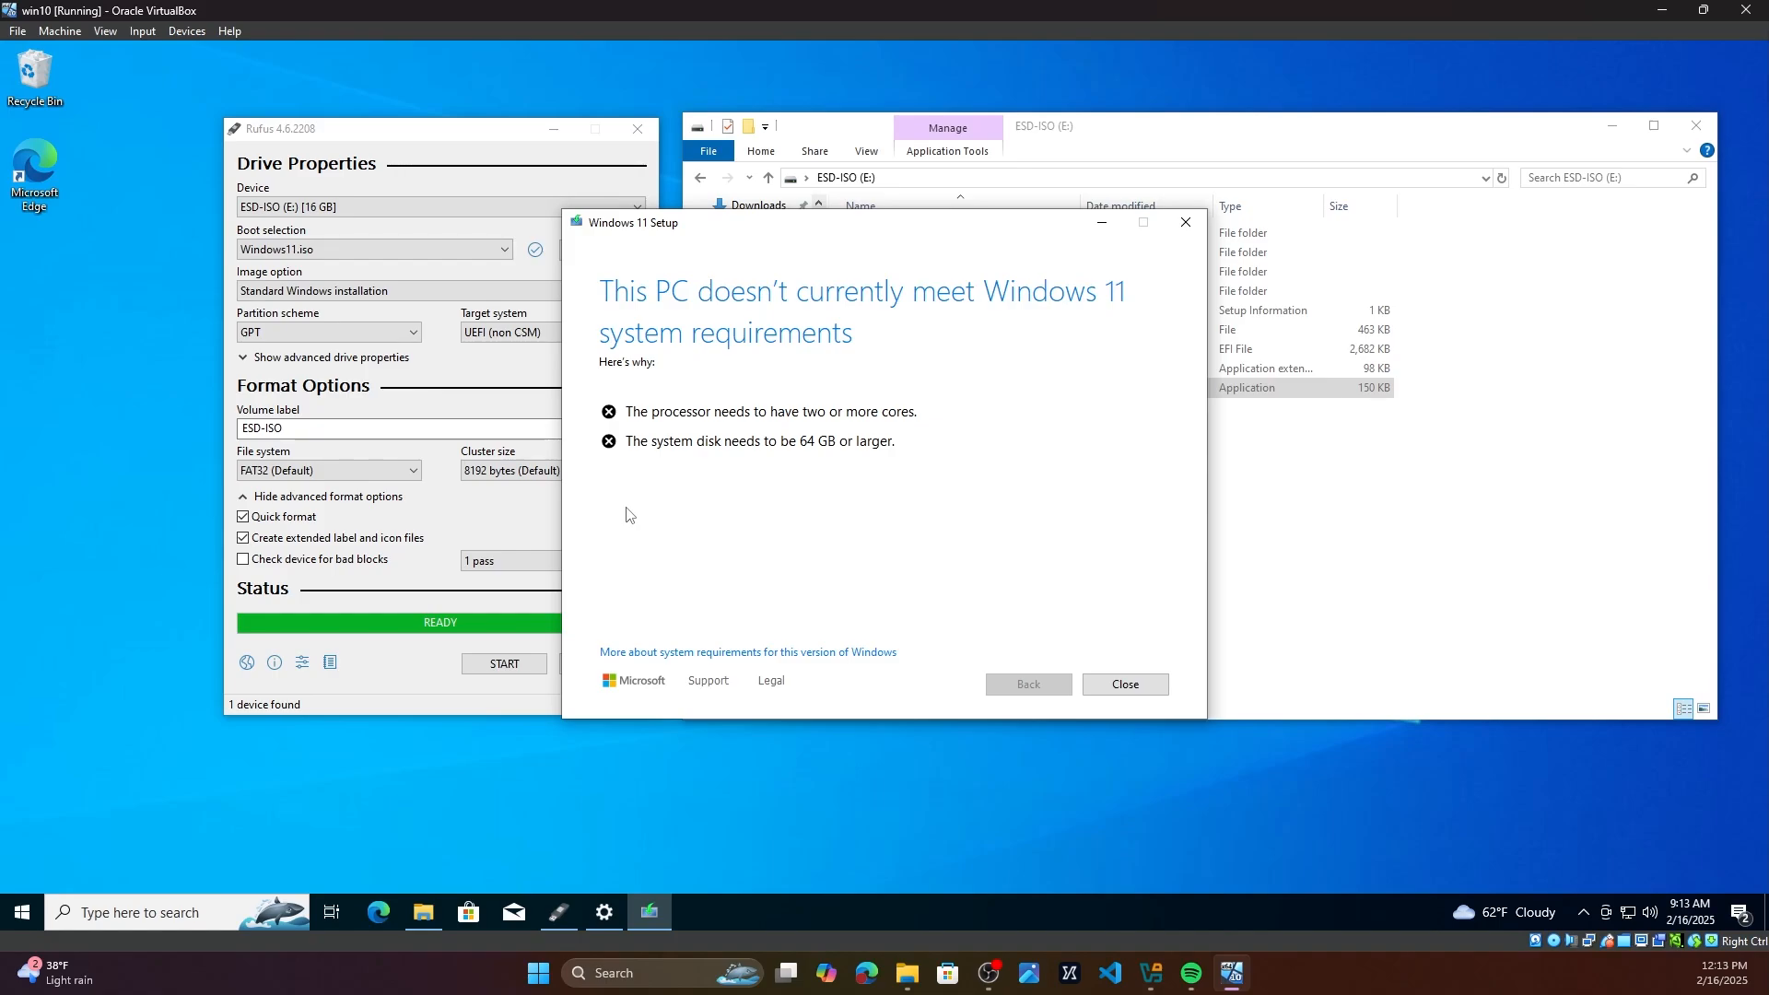
pyautogui.moveTo(629, 413); pyautogui.dragTo(924, 458)
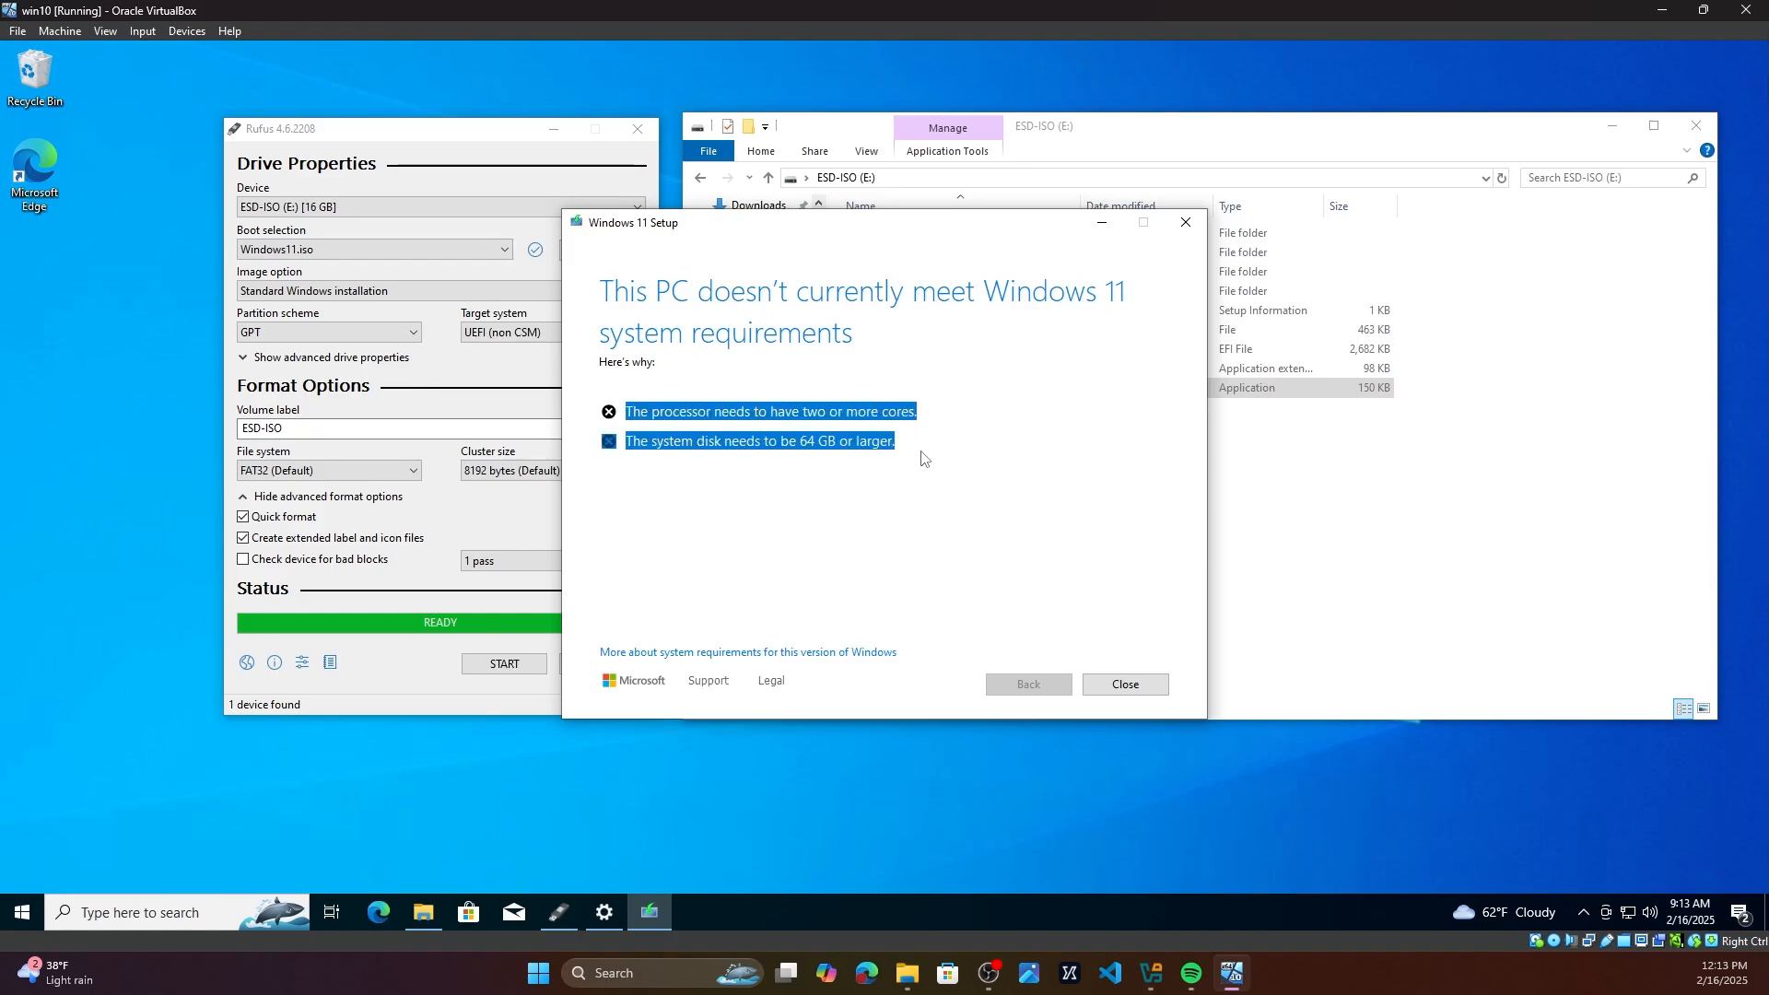
pyautogui.click(829, 460)
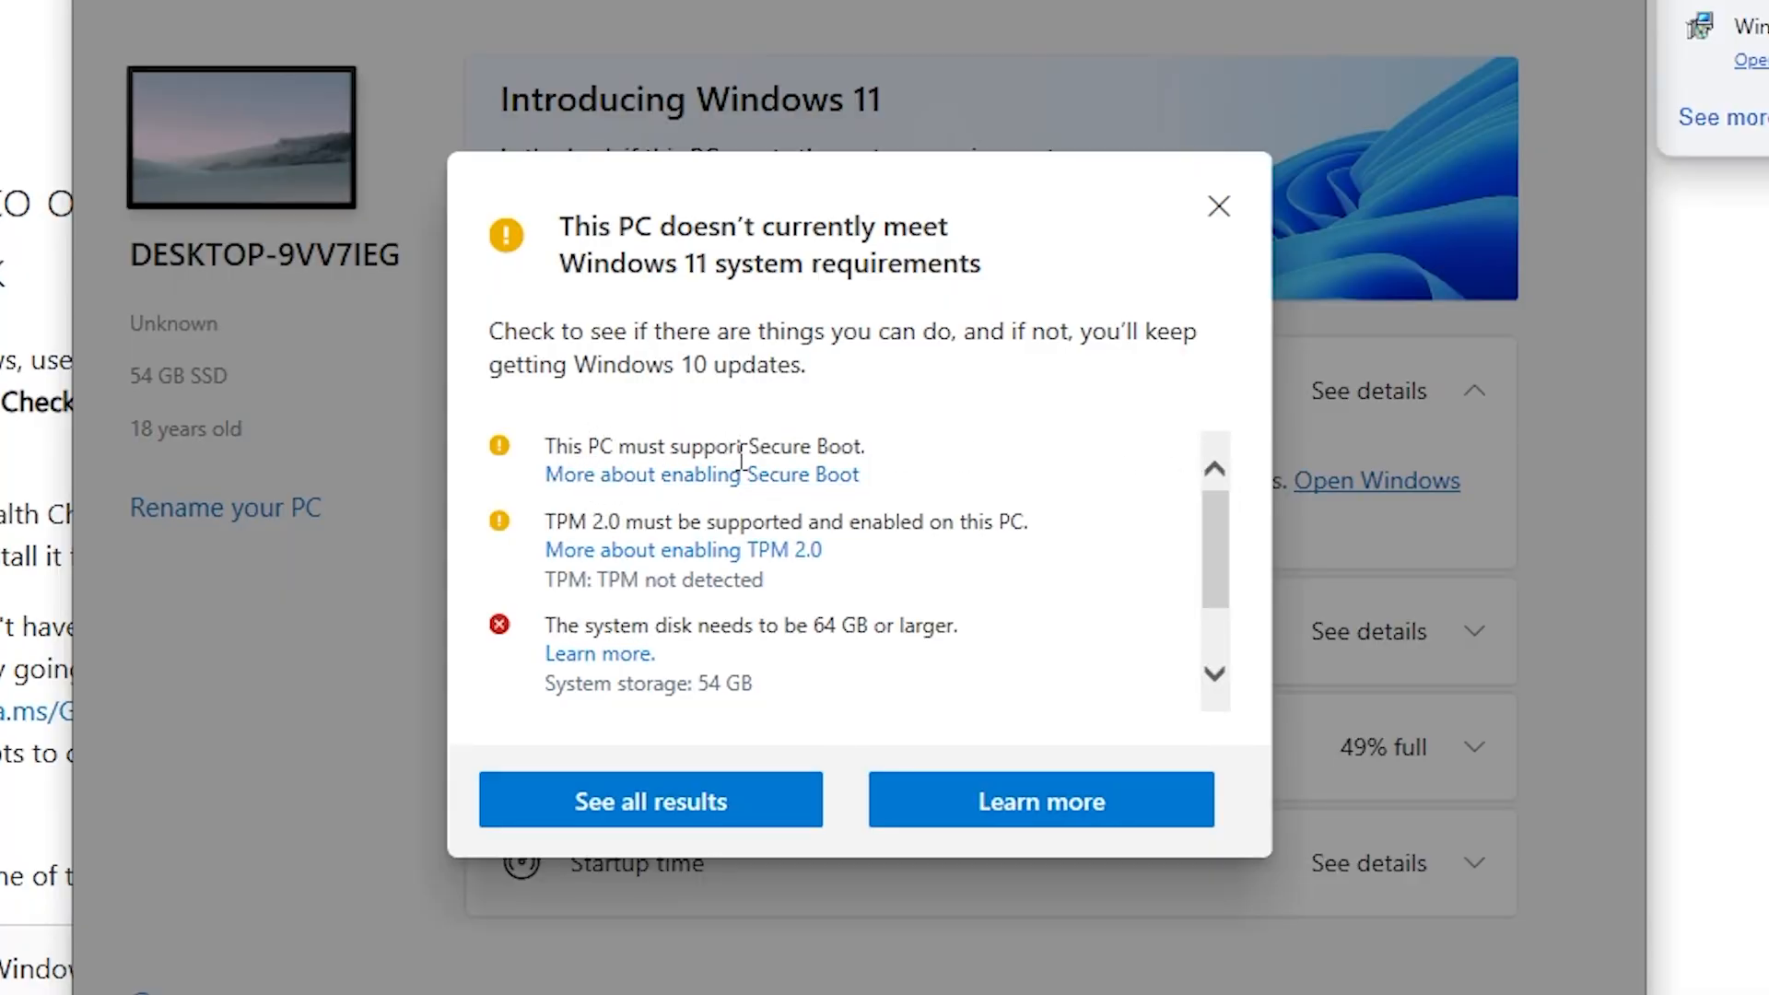
# Step: Scroll through and highlight the failed Windows 11 requirements listed in the PC Health Check results
pyautogui.moveTo(741, 449); pyautogui.dragTo(861, 450)
pyautogui.scroll(-1, 898, 520)
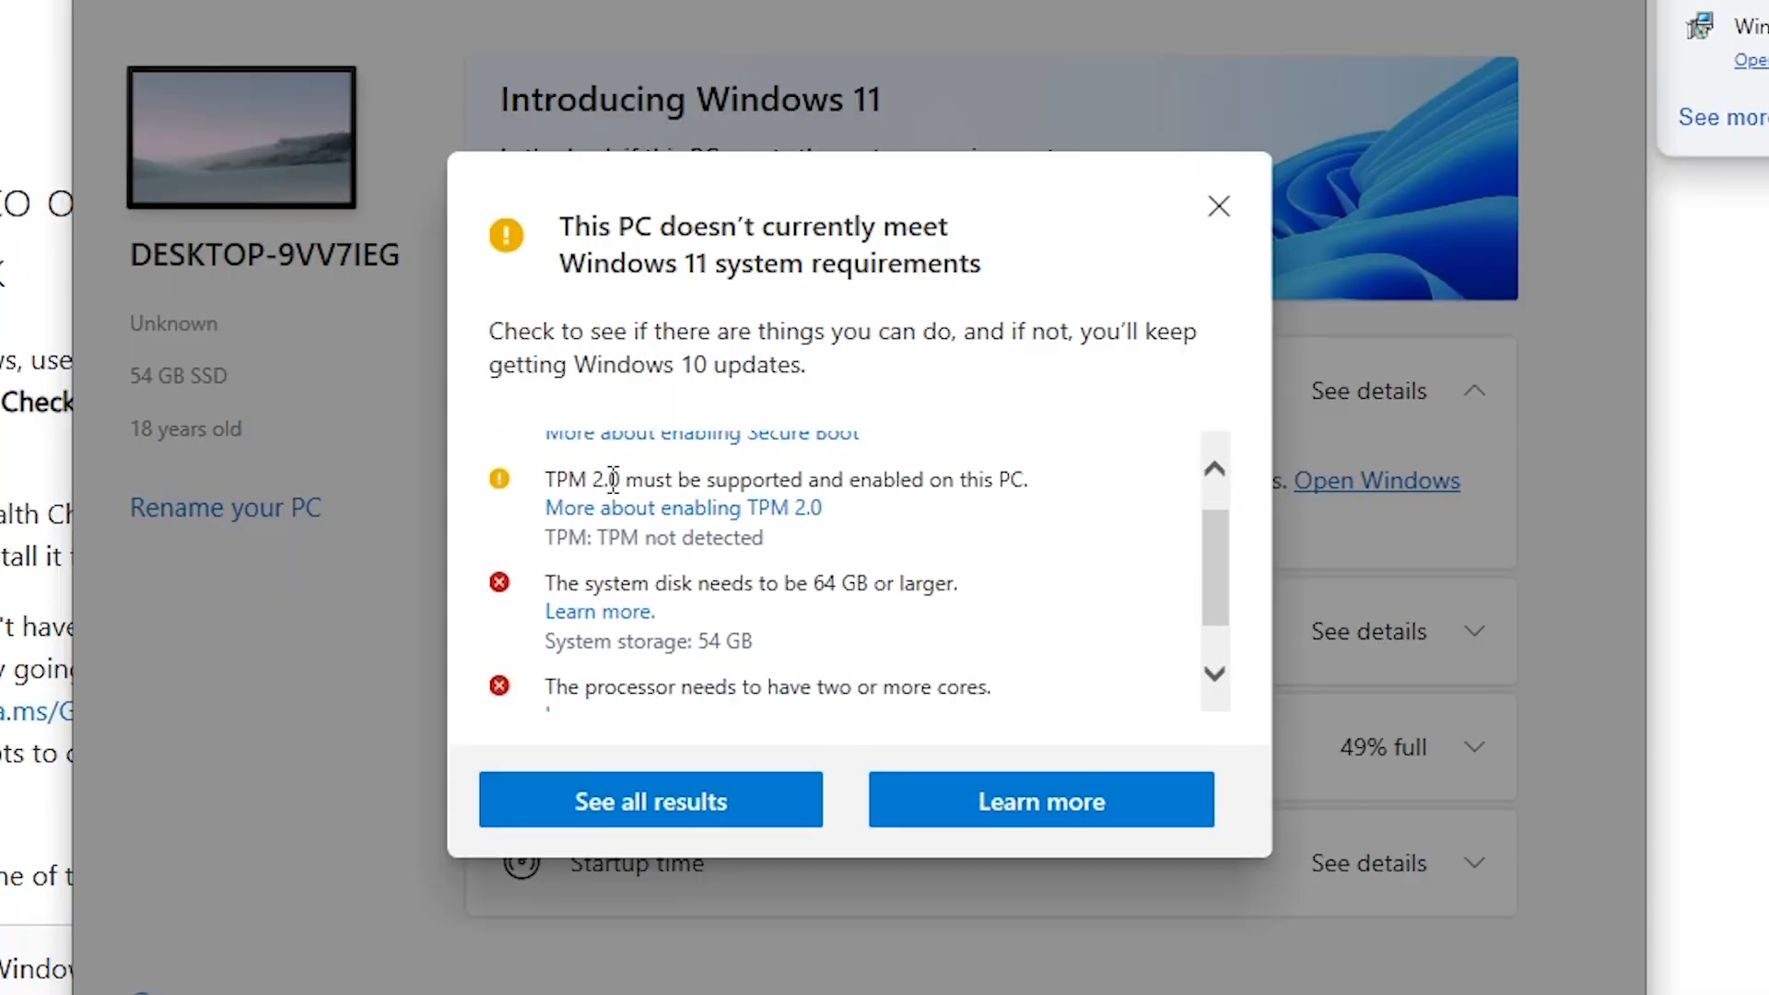
pyautogui.moveTo(546, 480); pyautogui.dragTo(679, 480)
pyautogui.scroll(-1, 1007, 593)
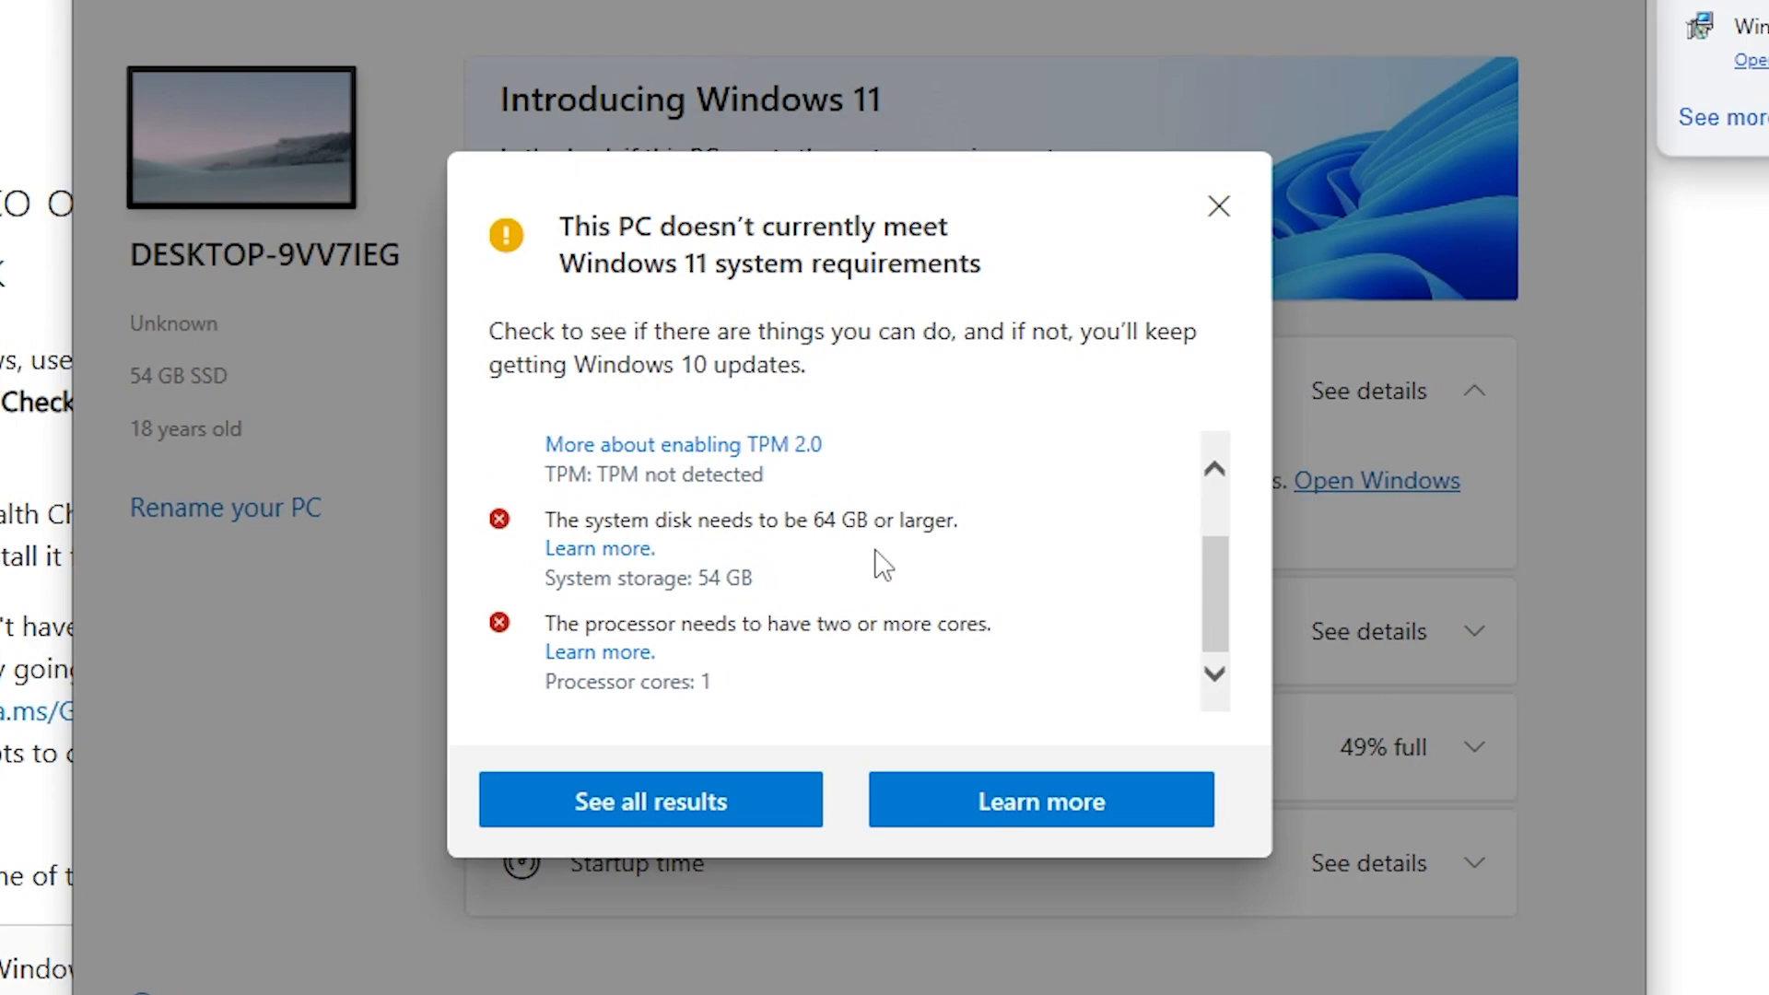
pyautogui.moveTo(585, 521); pyautogui.dragTo(990, 533)
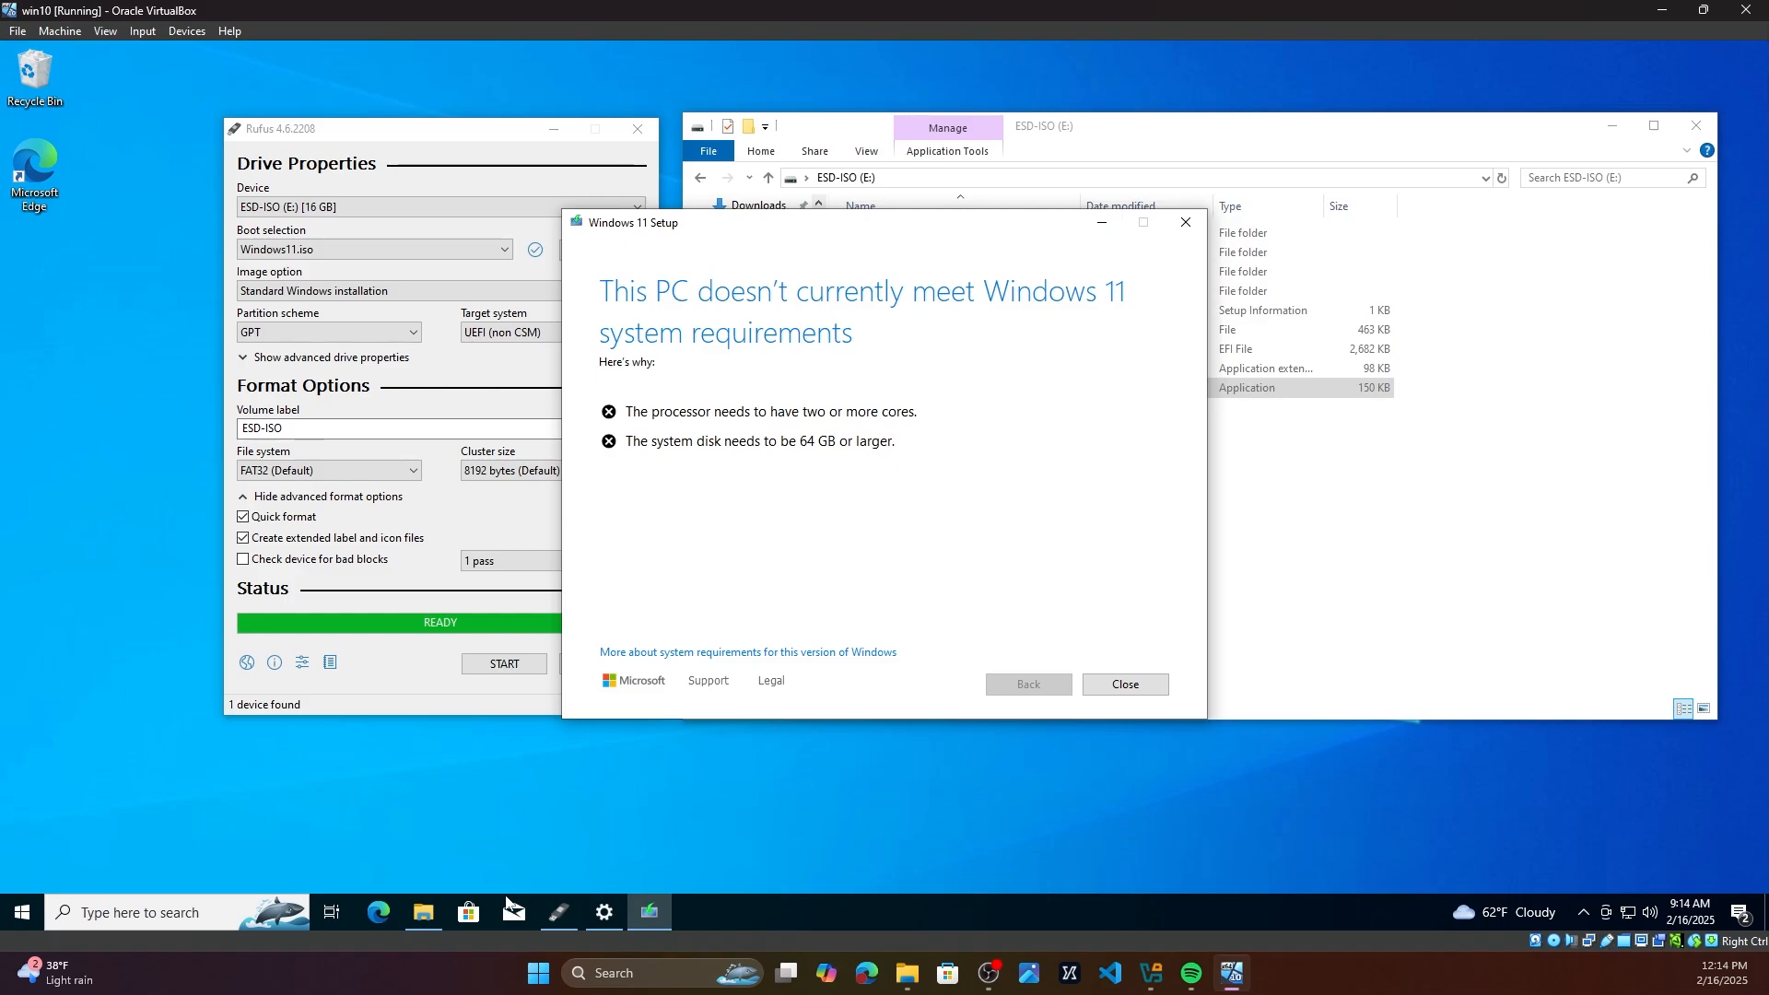
# Step: Open Microsoft Edge and search the web for "download windows 11 keep files"
pyautogui.click(380, 913)
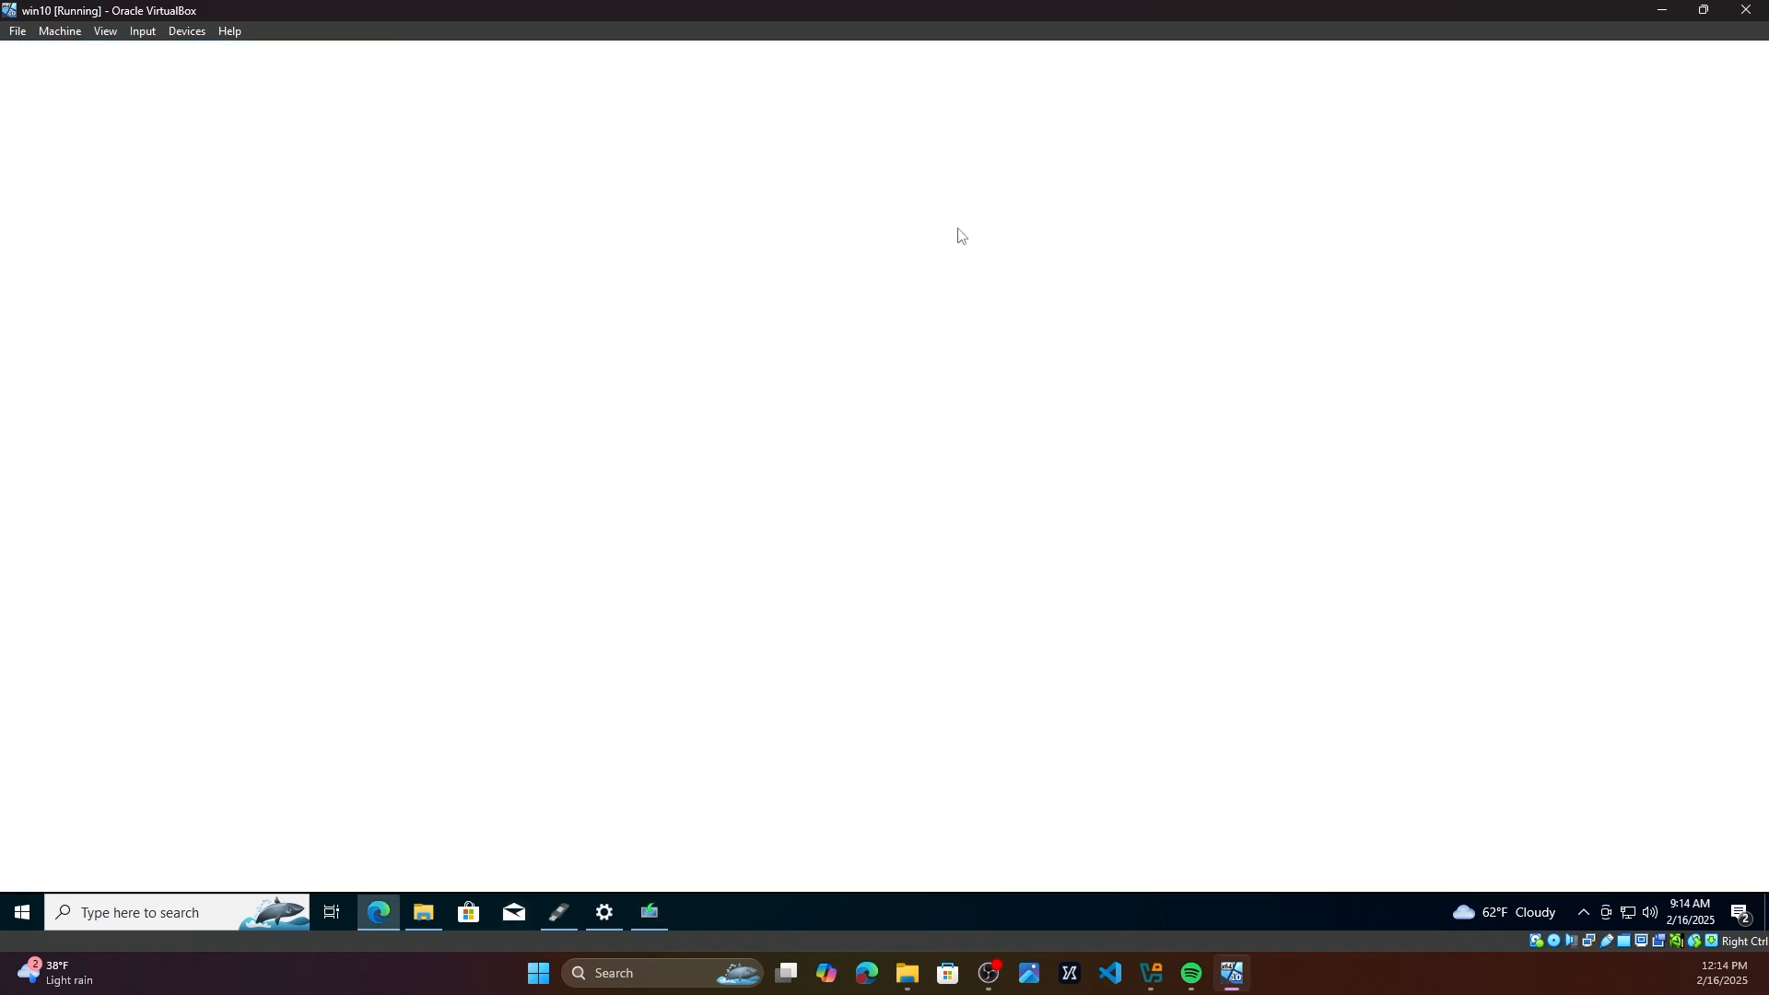
pyautogui.click(803, 87)
pyautogui.write('mic')
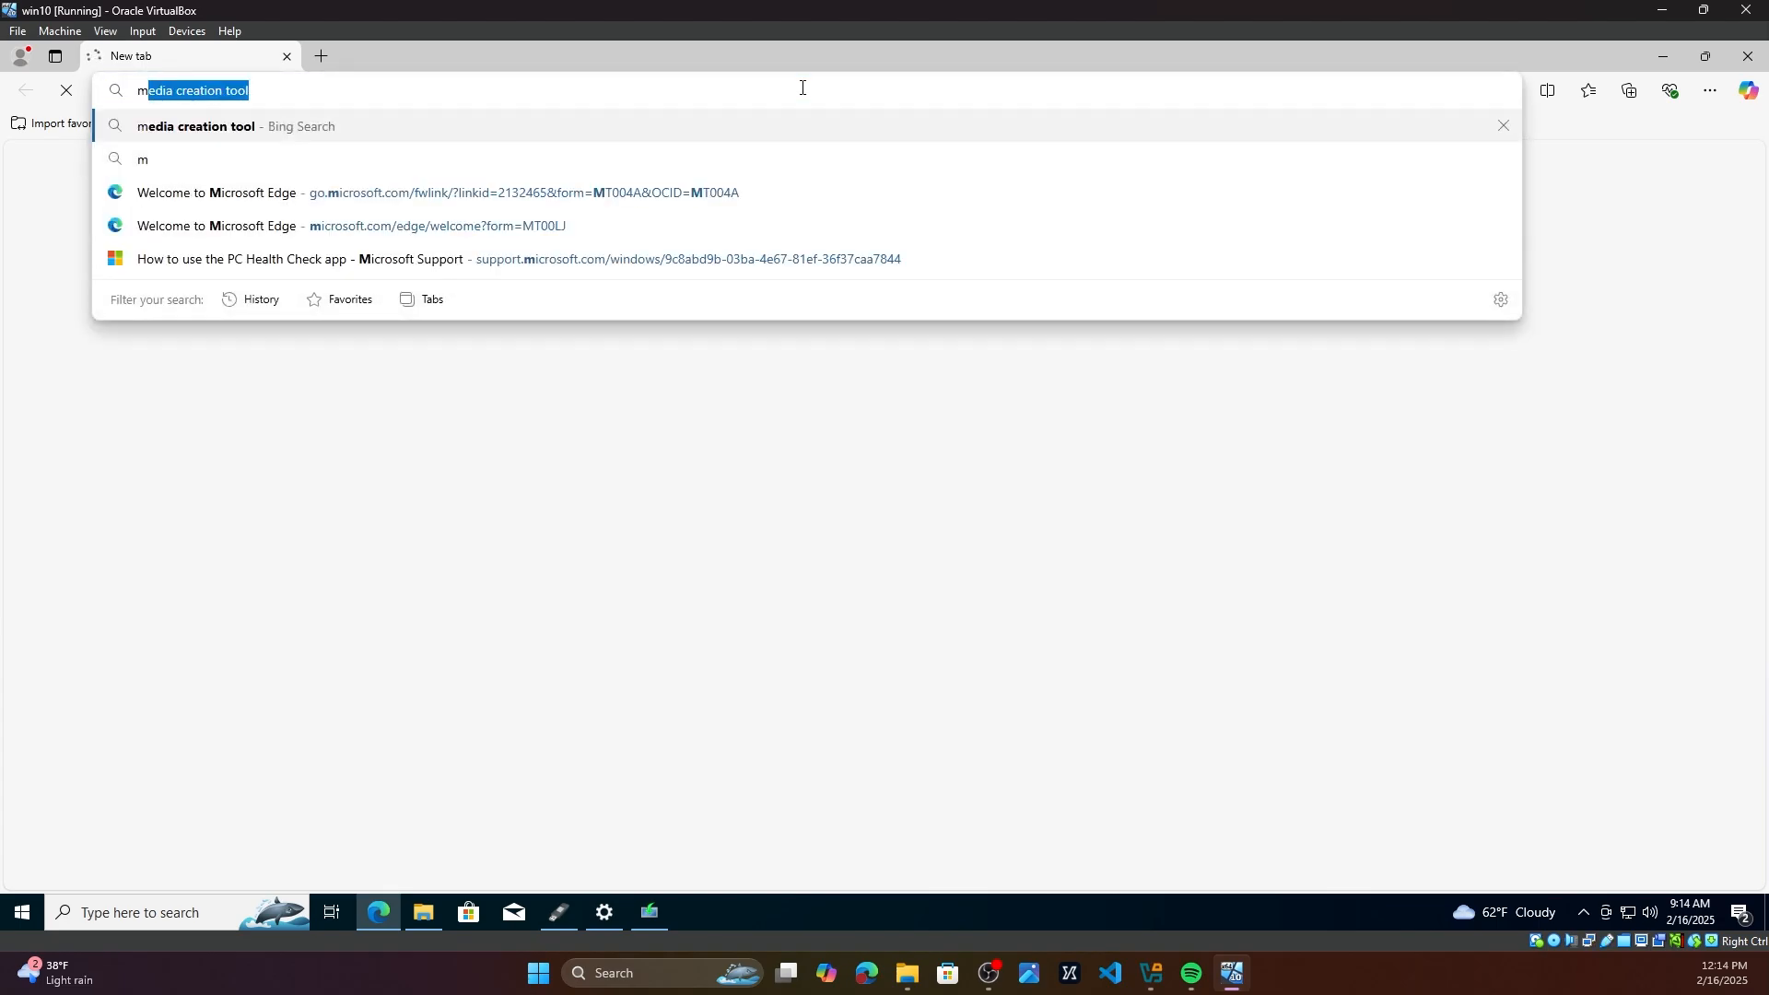
pyautogui.press('BackSpace')
pyautogui.press('BackSpace')
pyautogui.press('BackSpace')
pyautogui.write('download ')
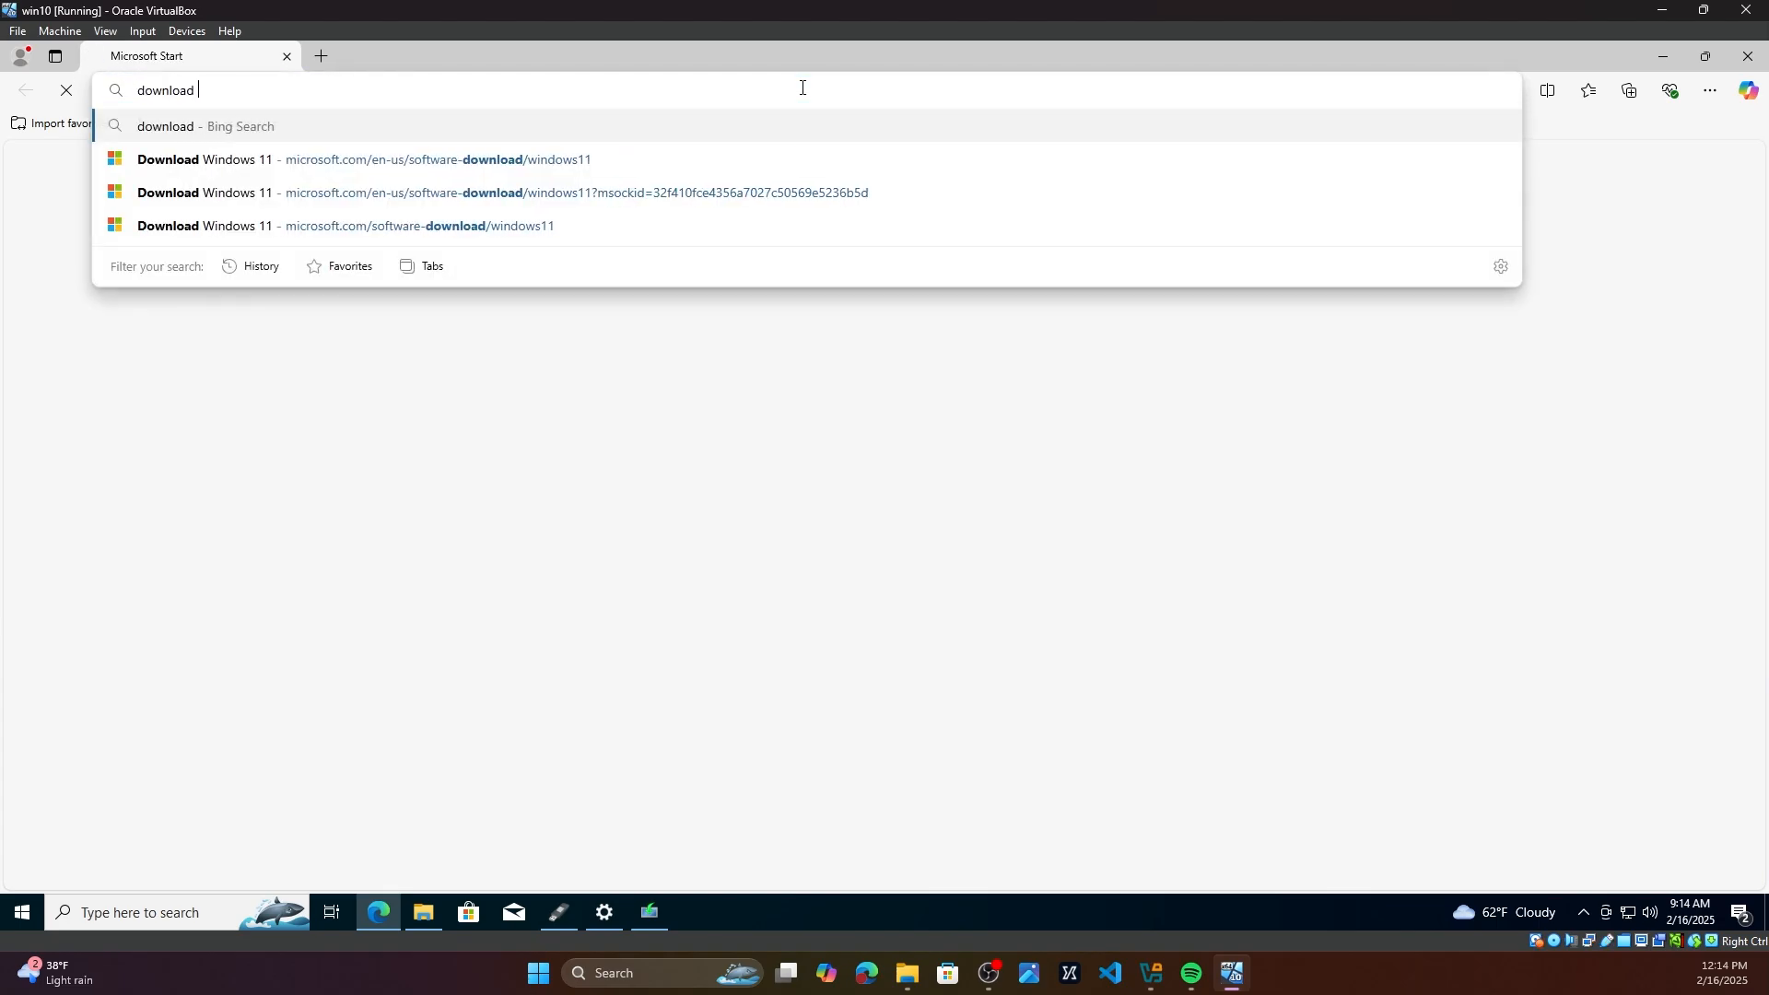
pyautogui.write('windows 11 keep files')
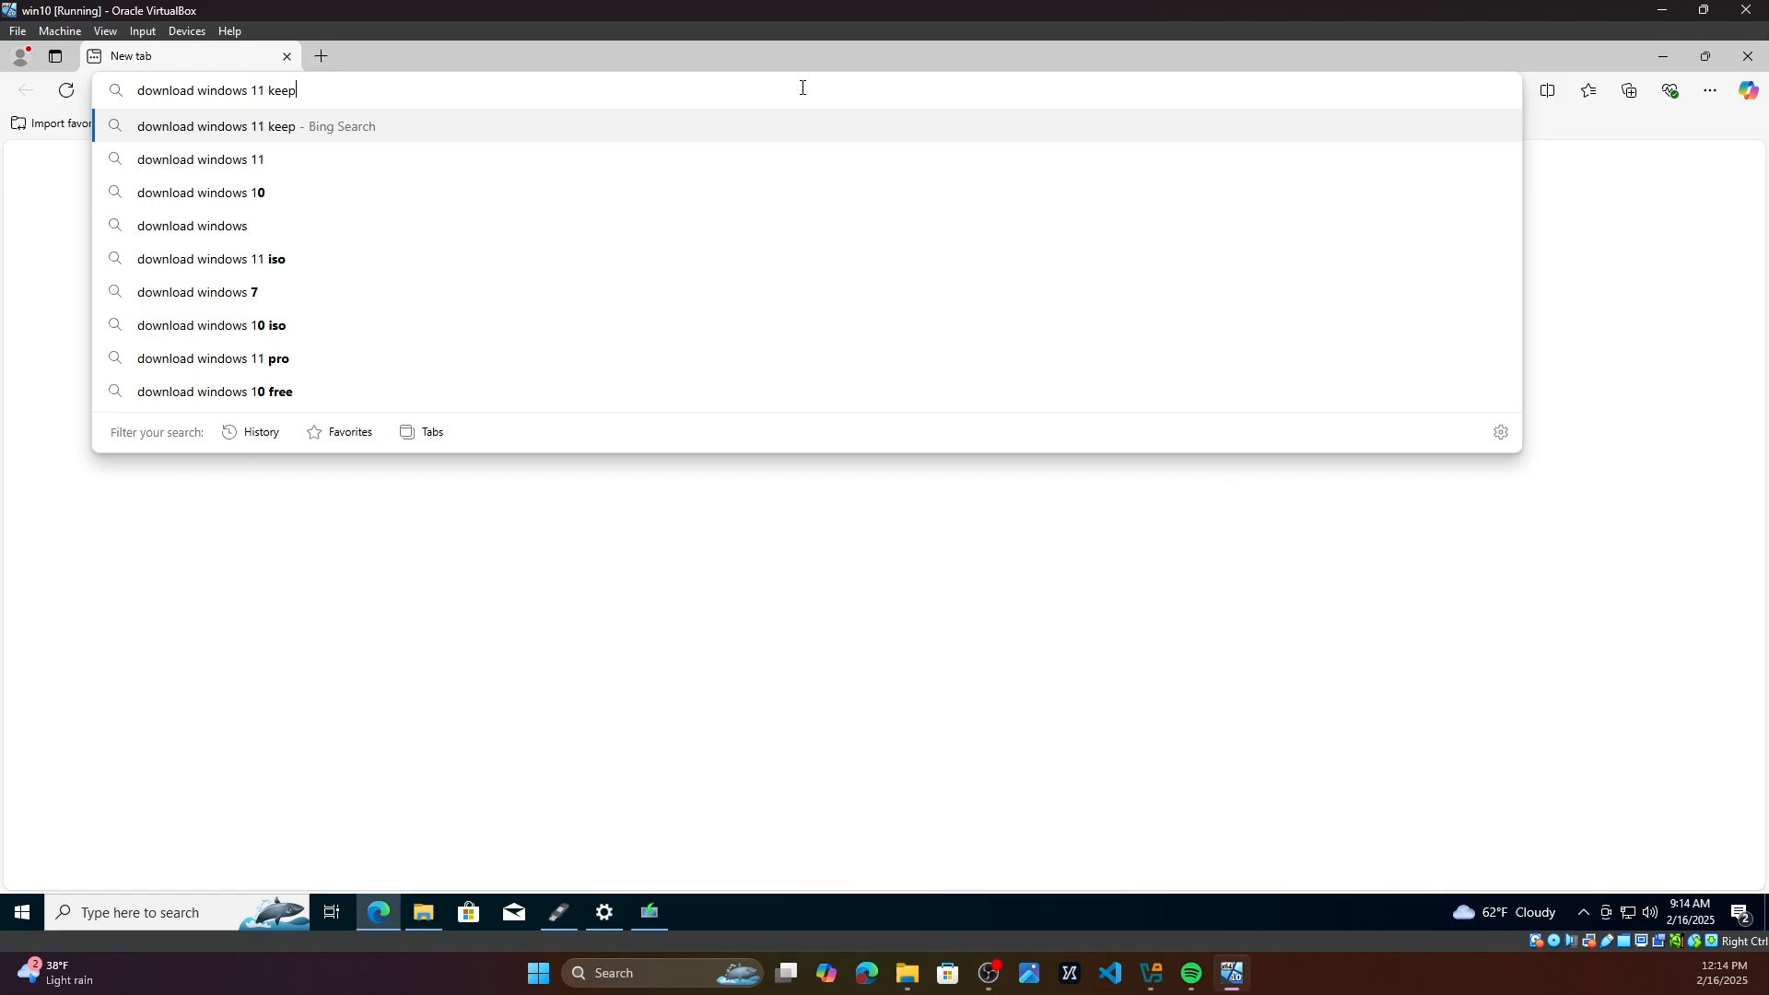
pyautogui.press('Return')
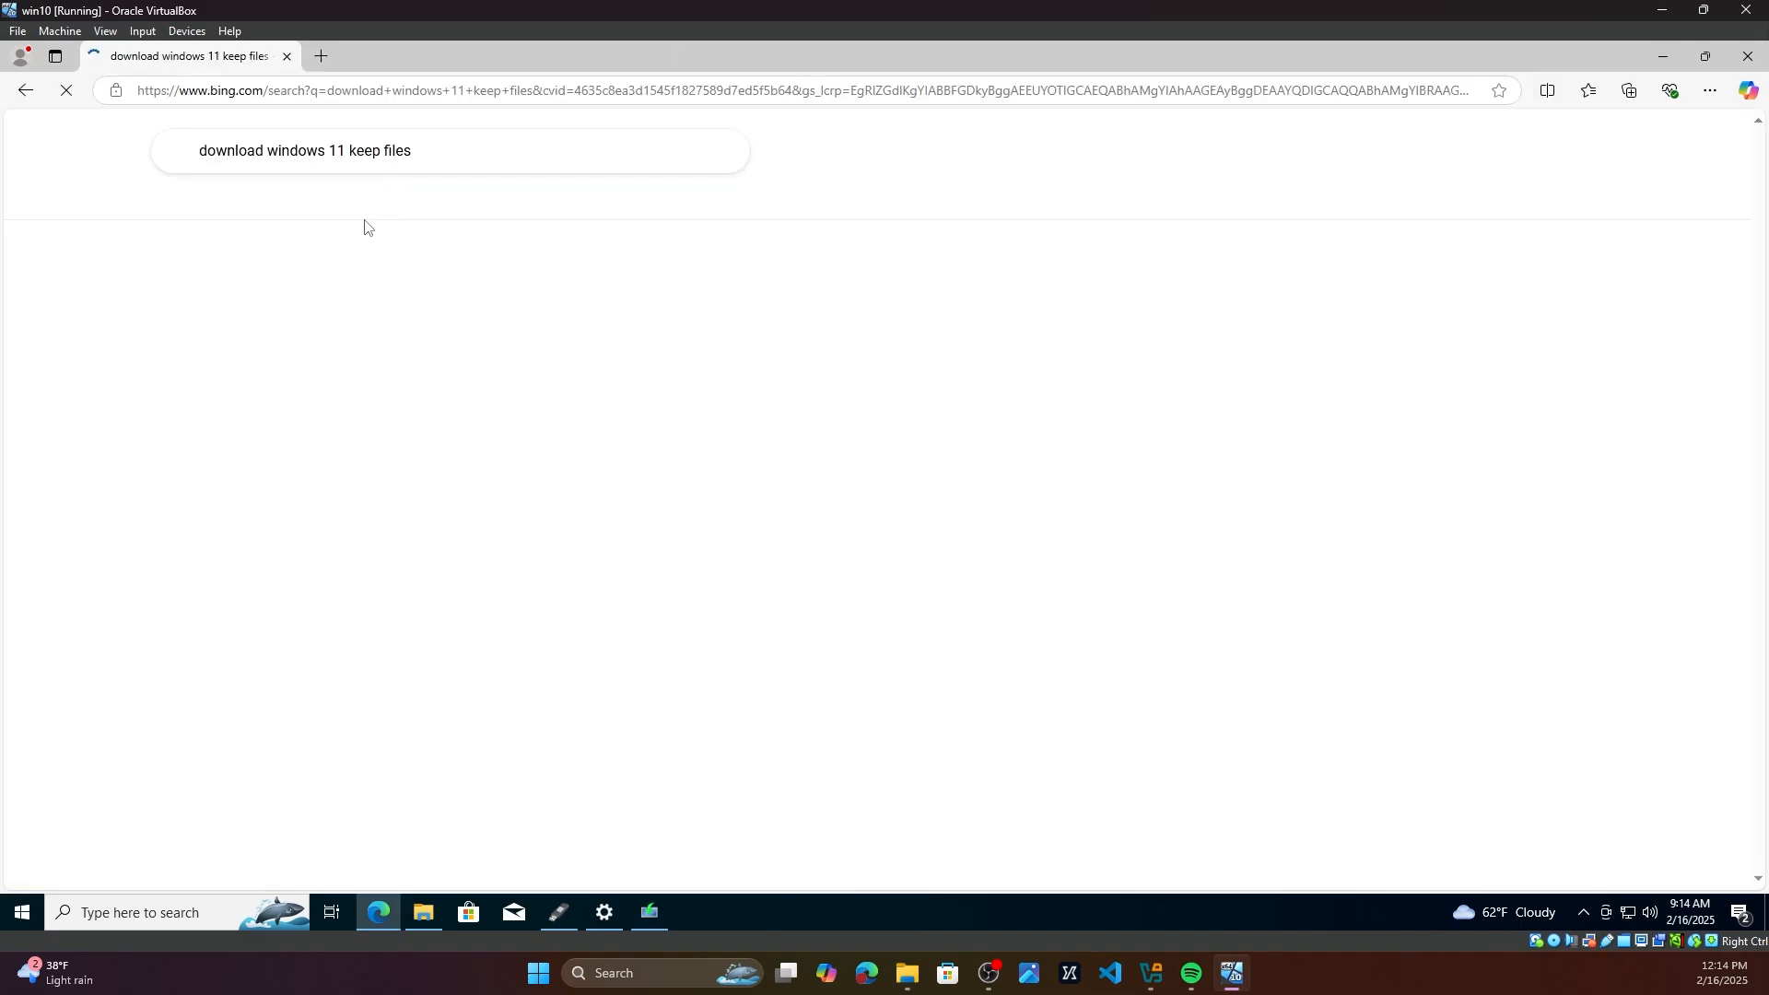
# Step: Browse the image results for the search, opening one preview and closing it again
pyautogui.click(417, 204)
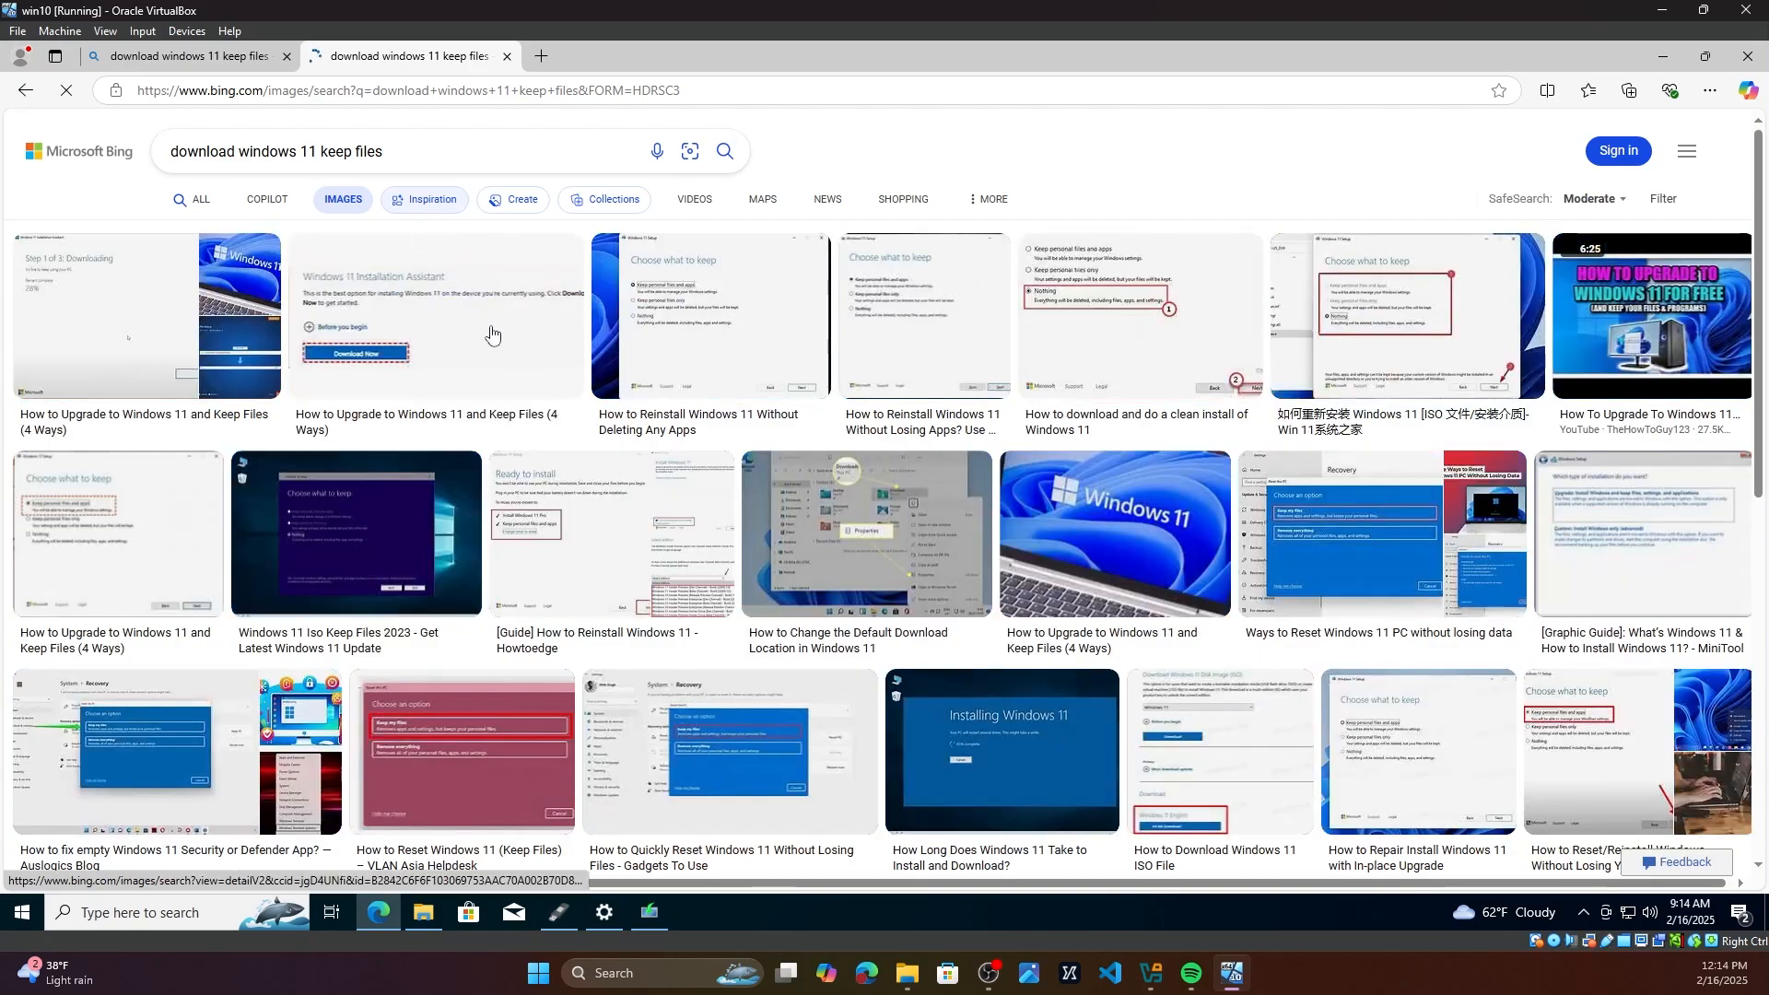
pyautogui.click(725, 309)
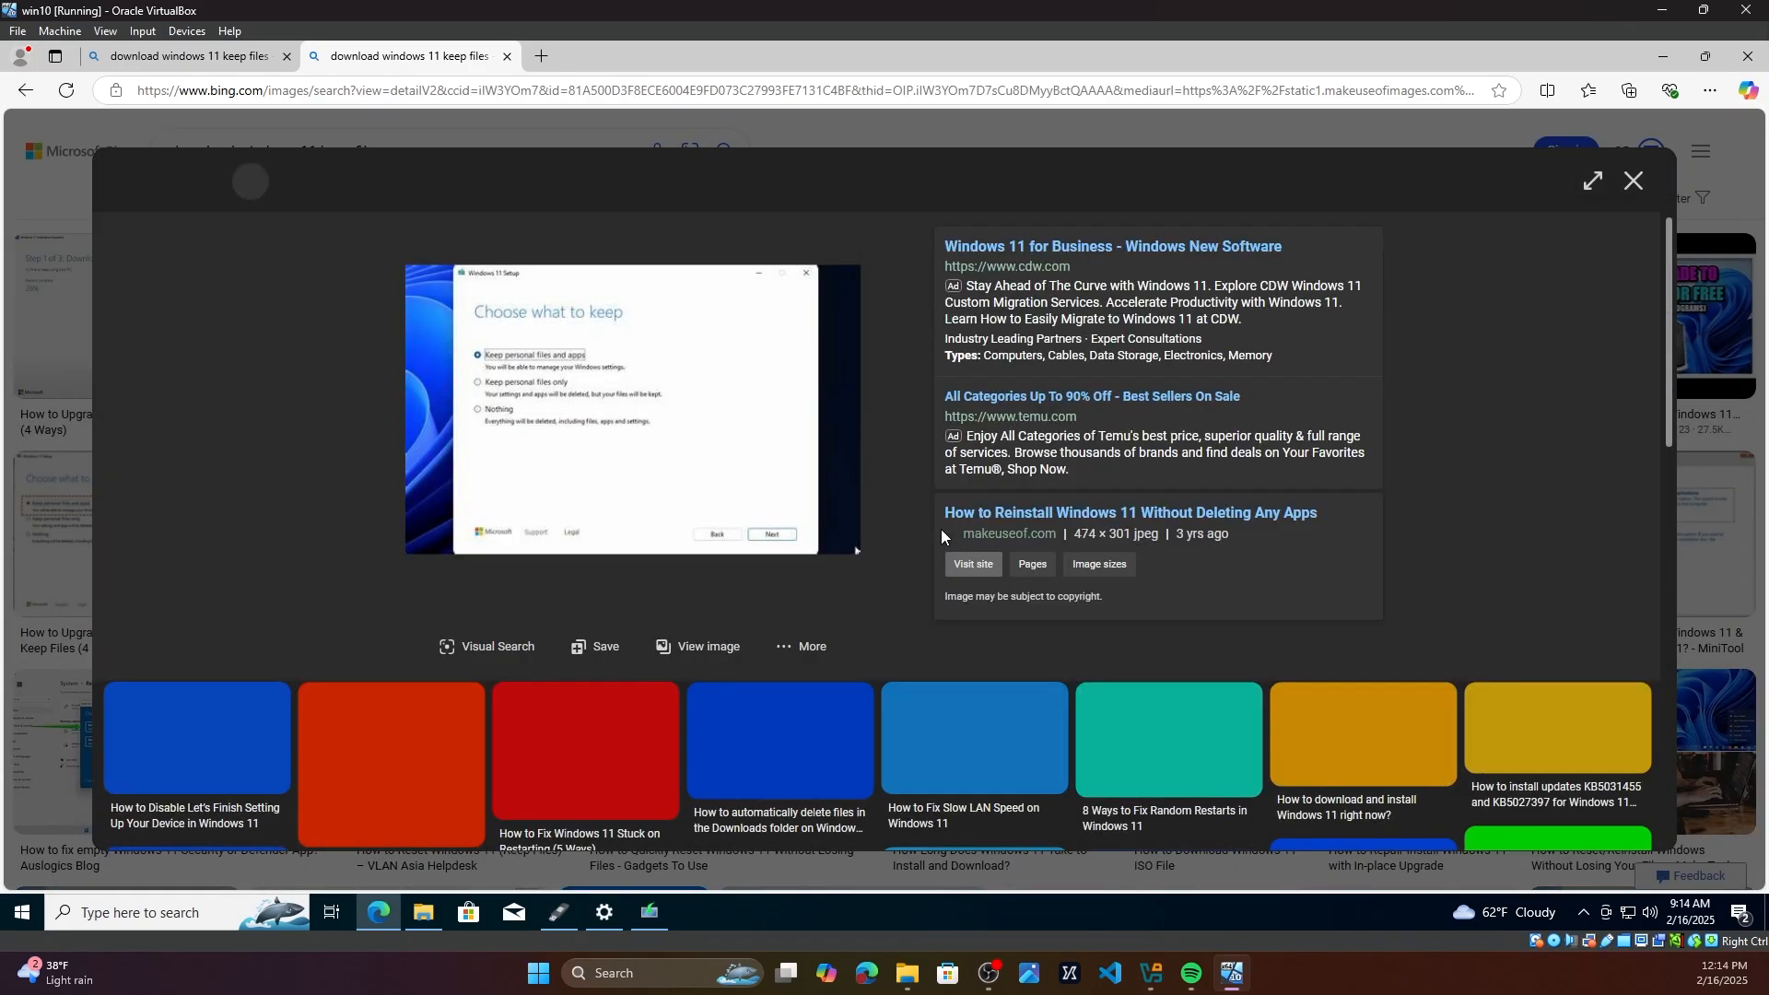
pyautogui.click(1630, 190)
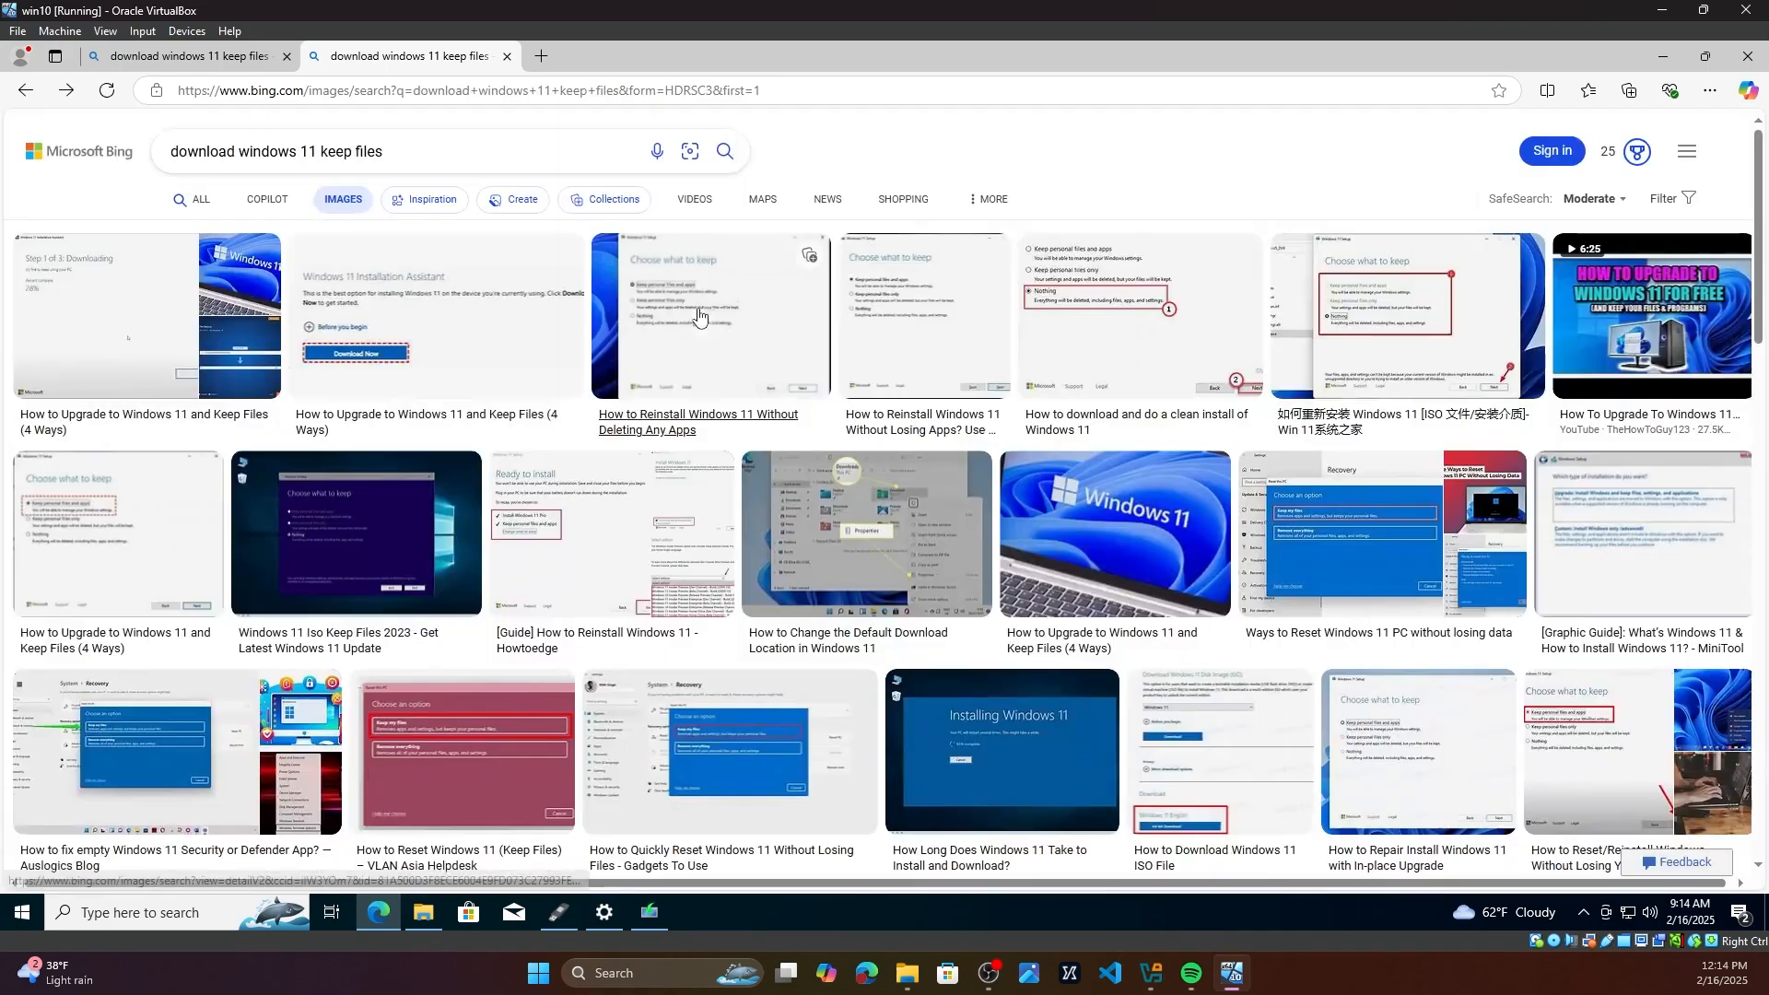
pyautogui.click(1144, 338)
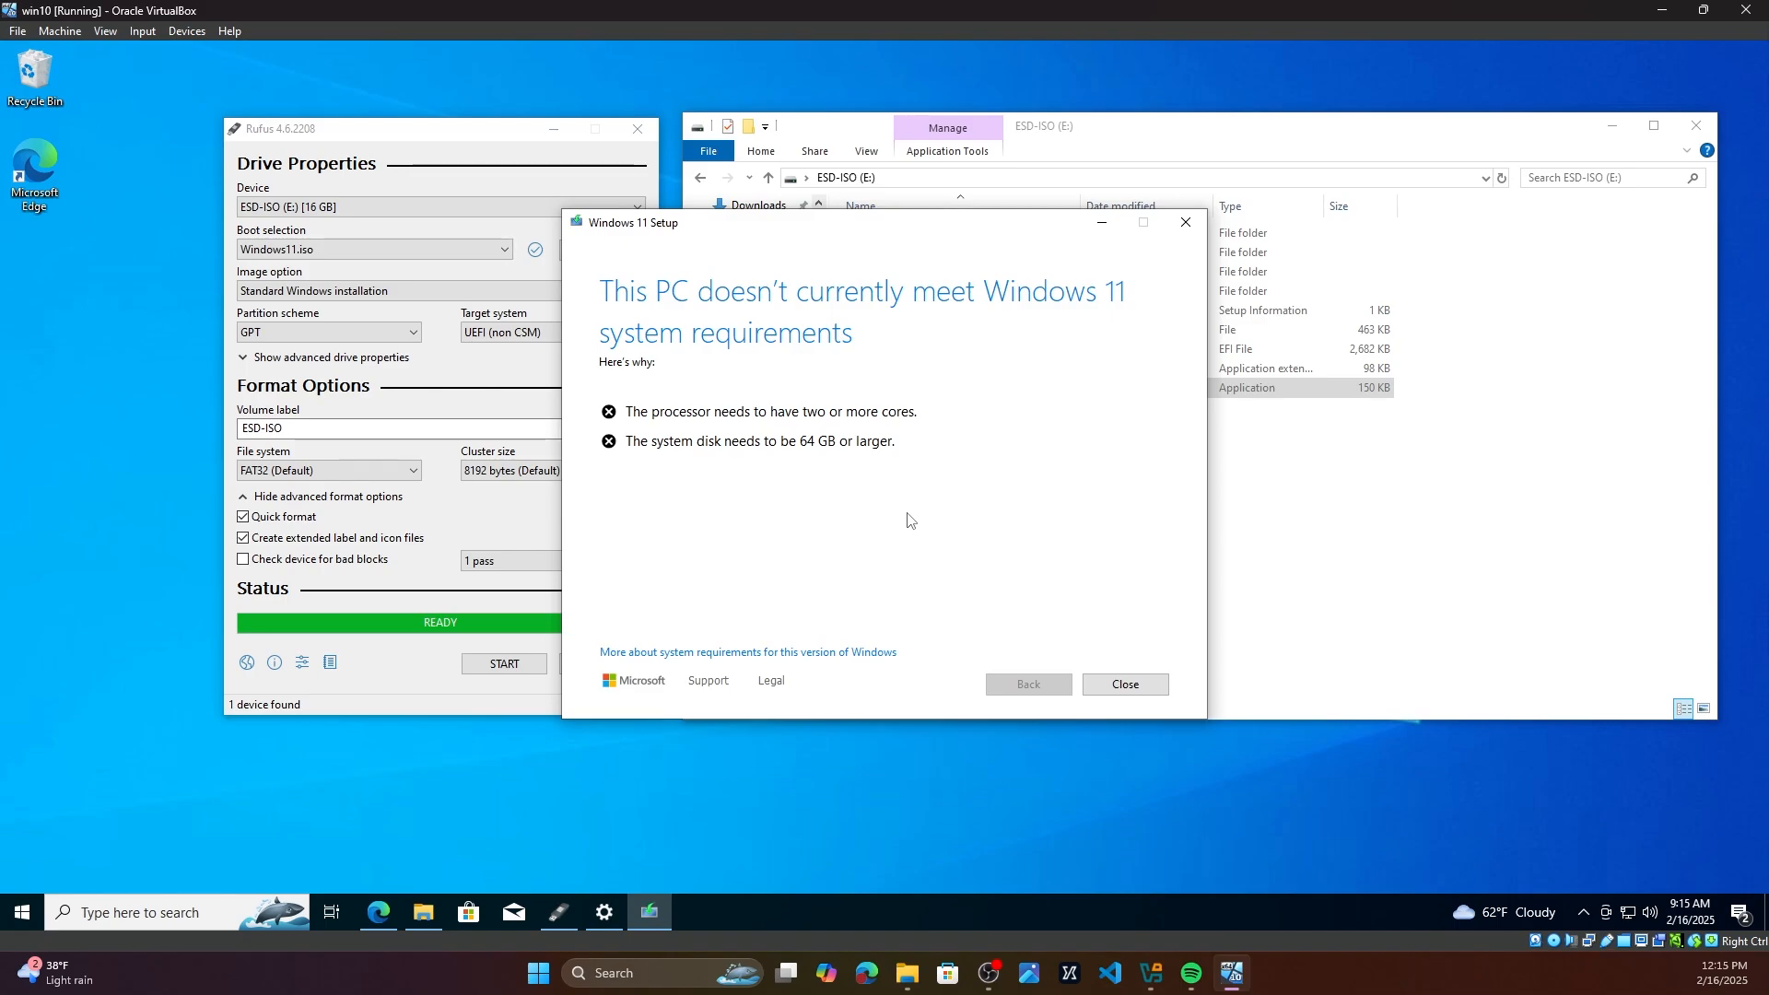
# Step: Close the Windows 11 Setup window that reports the unmet requirements
pyautogui.click(1112, 683)
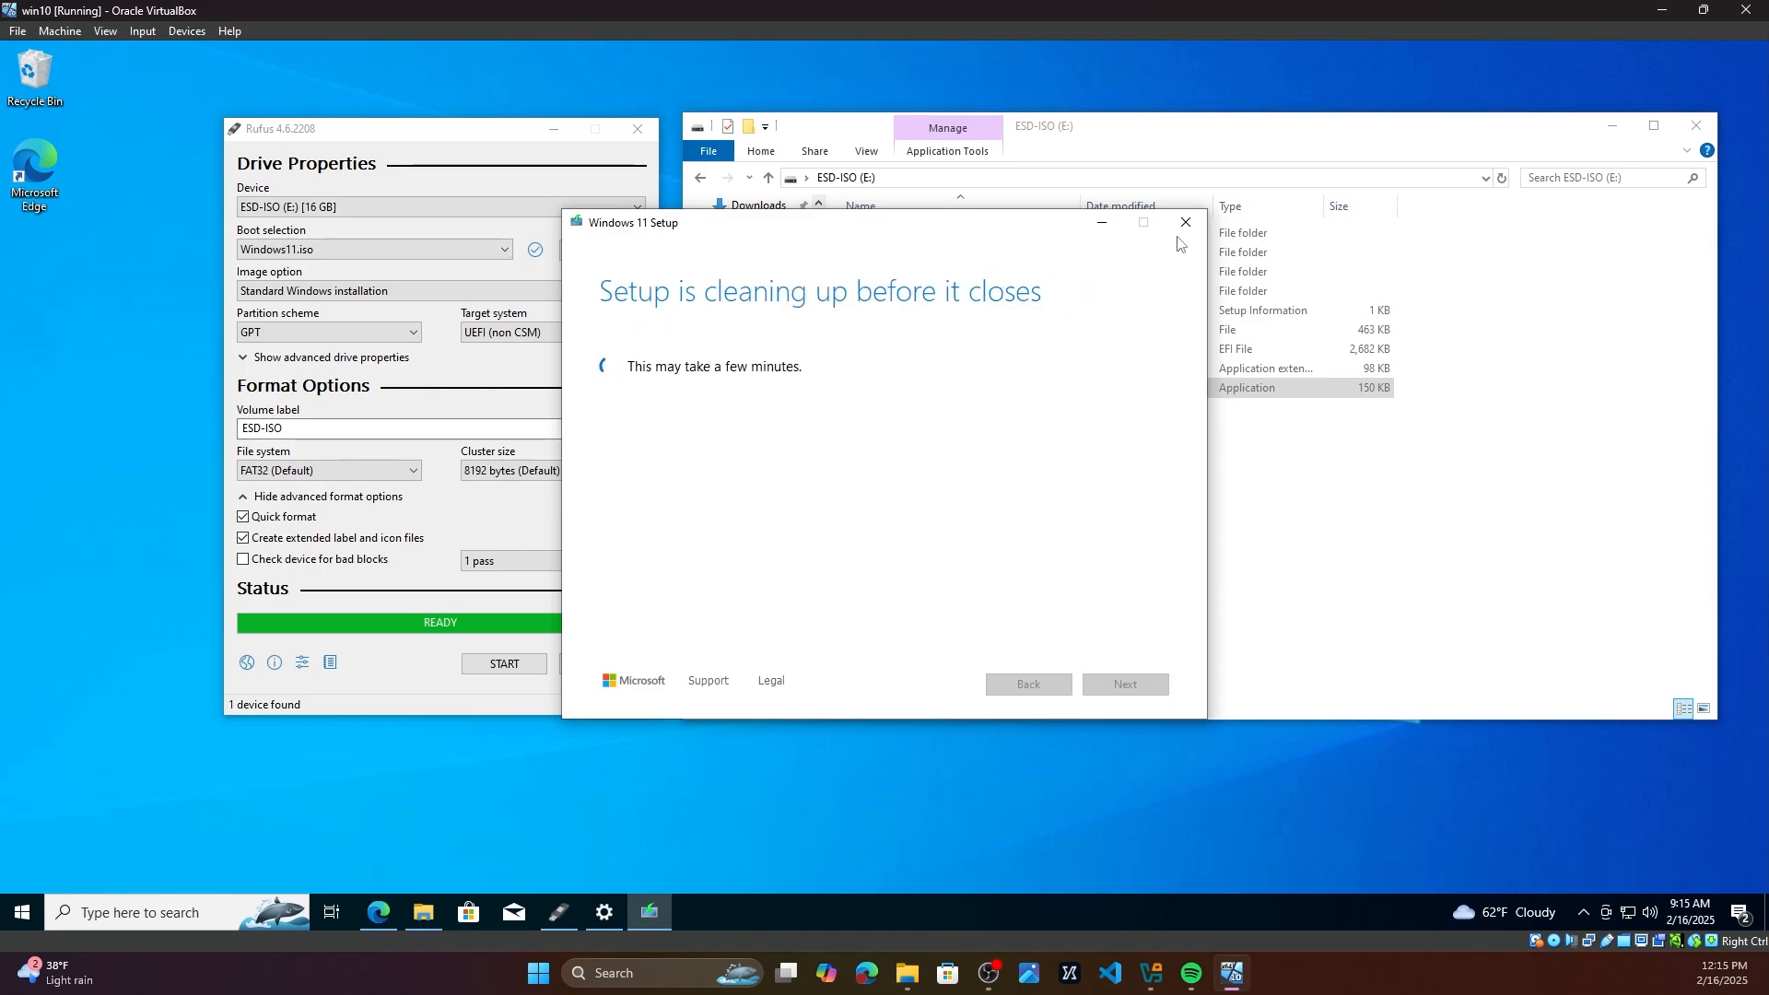
pyautogui.click(1315, 632)
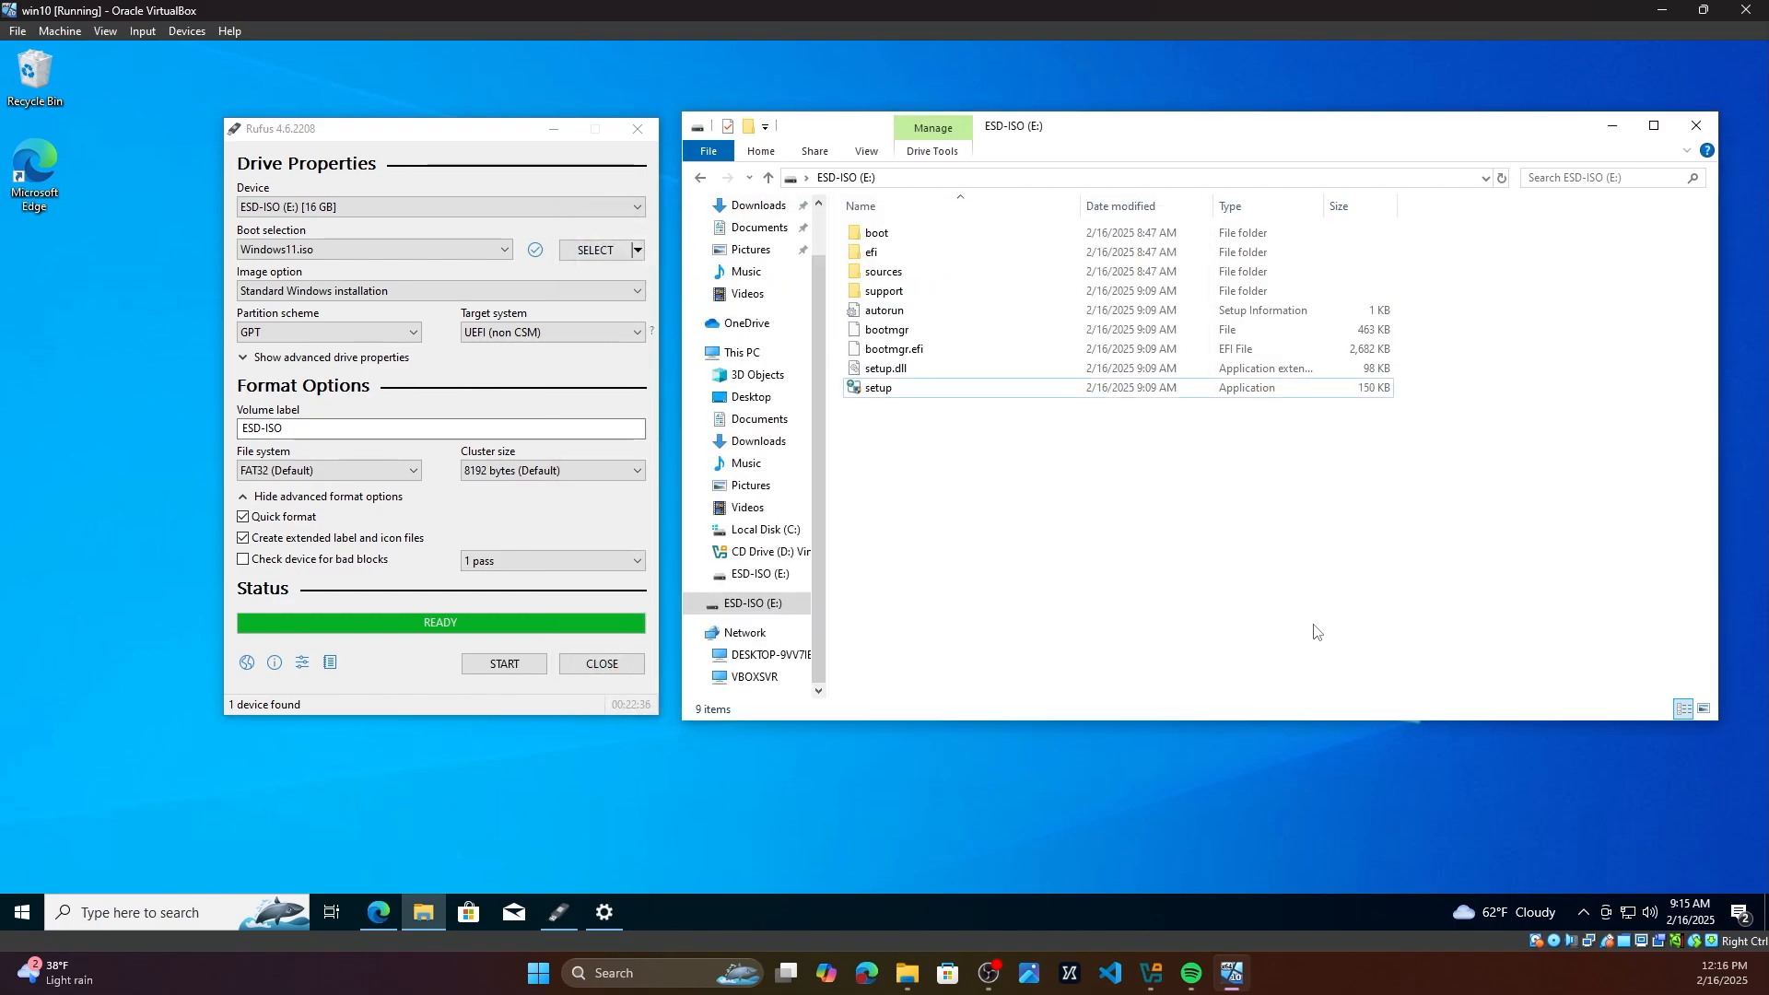